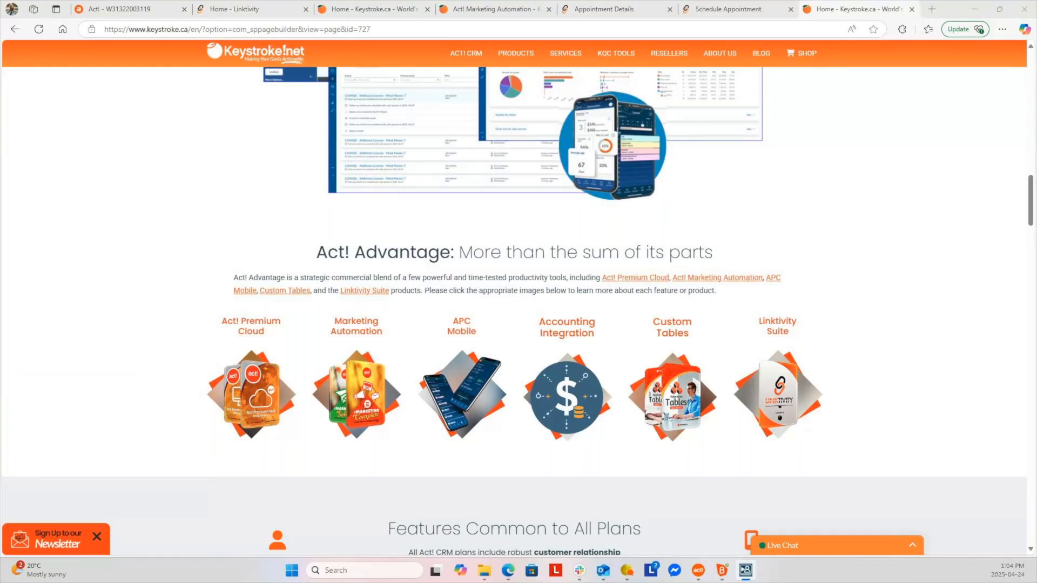
View the Act! Advantage Standard, Professional and Ultimate pricing, then return to the CRM contact record
left_click(377, 10)
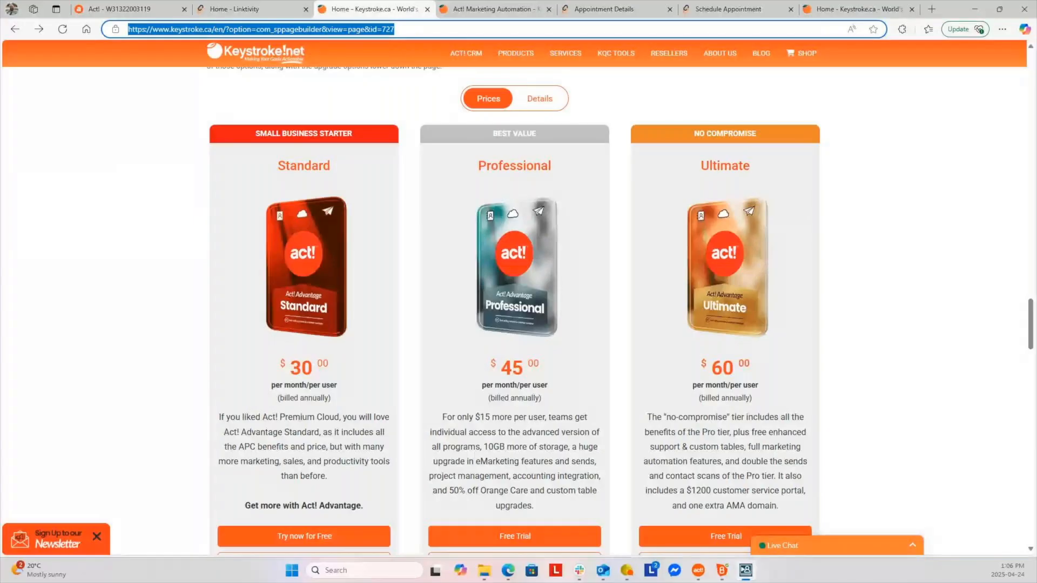
left_click(136, 10)
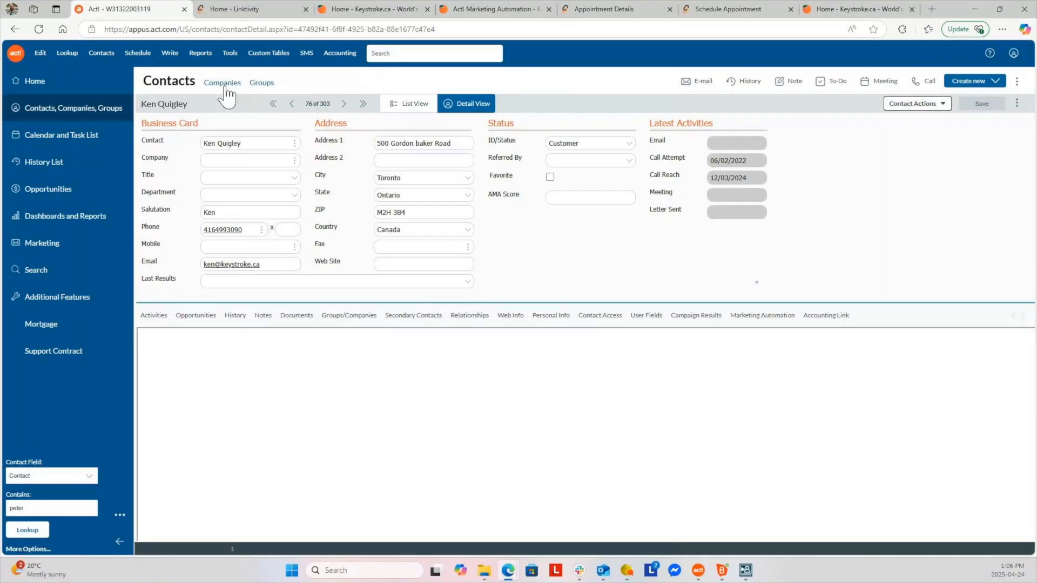
Show the 21–25 April work-week calendar, then go to the Additional Features page
left_click(81, 138)
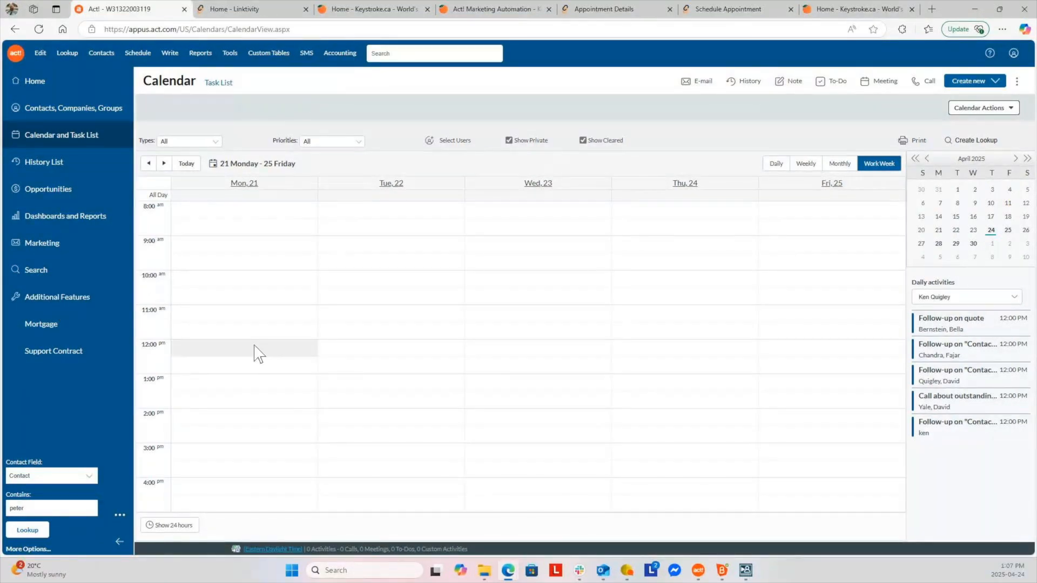
left_click(60, 305)
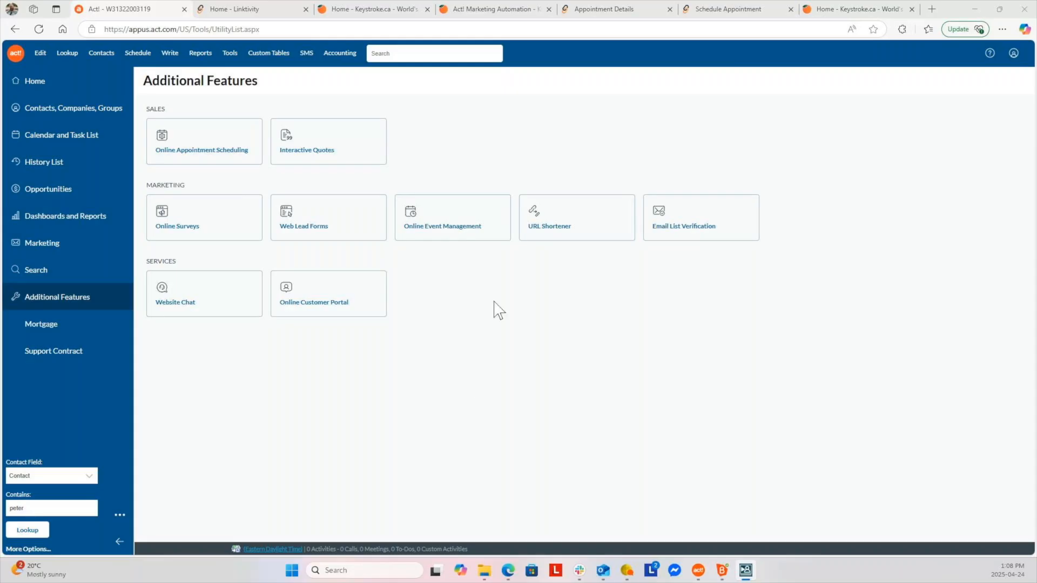
left_click(222, 11)
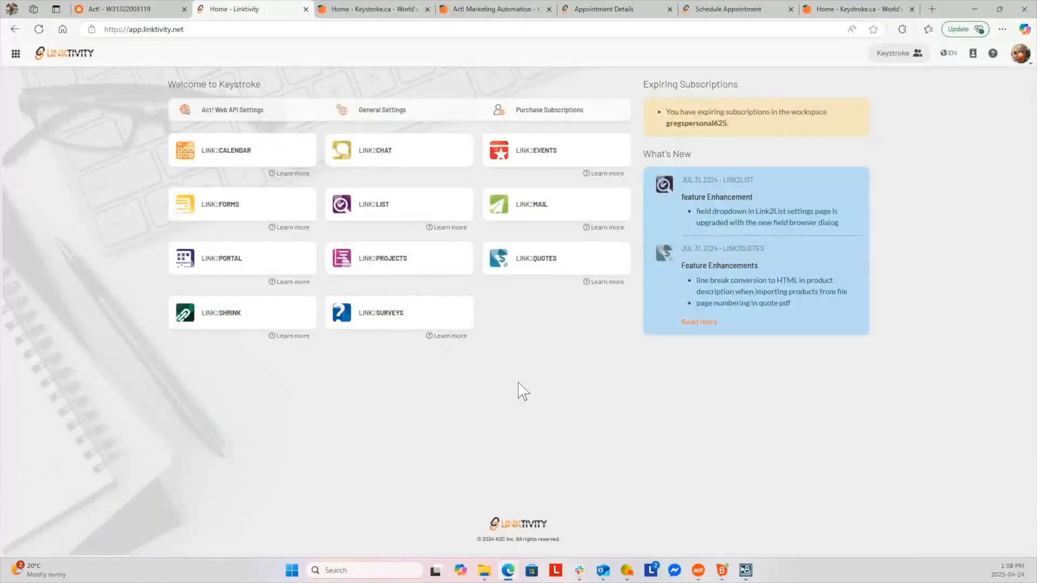
left_click(129, 9)
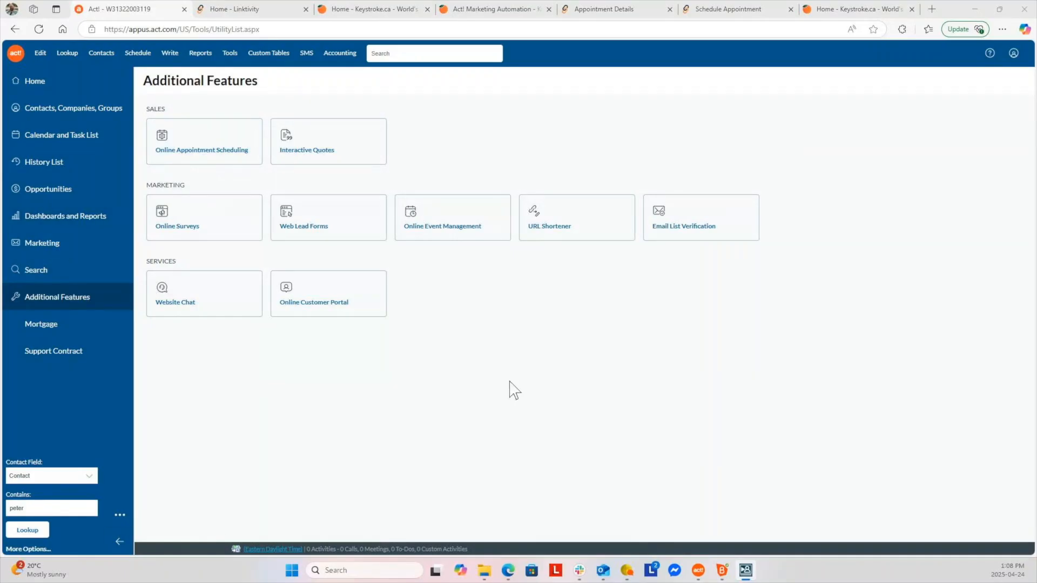
Open Online Appointment Scheduling and its Personal Calendar settings
left_click(205, 151)
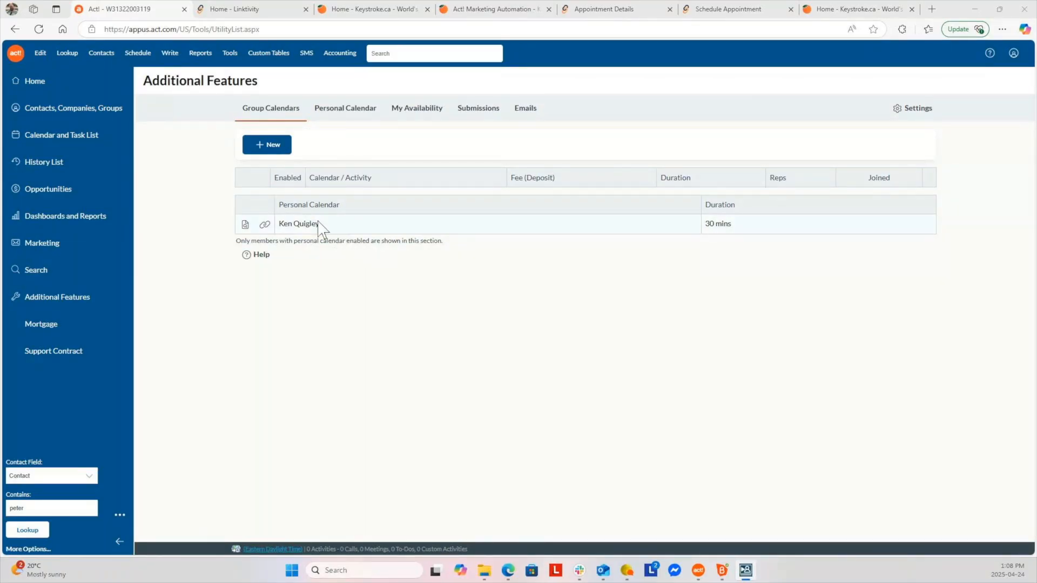
left_click(350, 116)
left_click(240, 110)
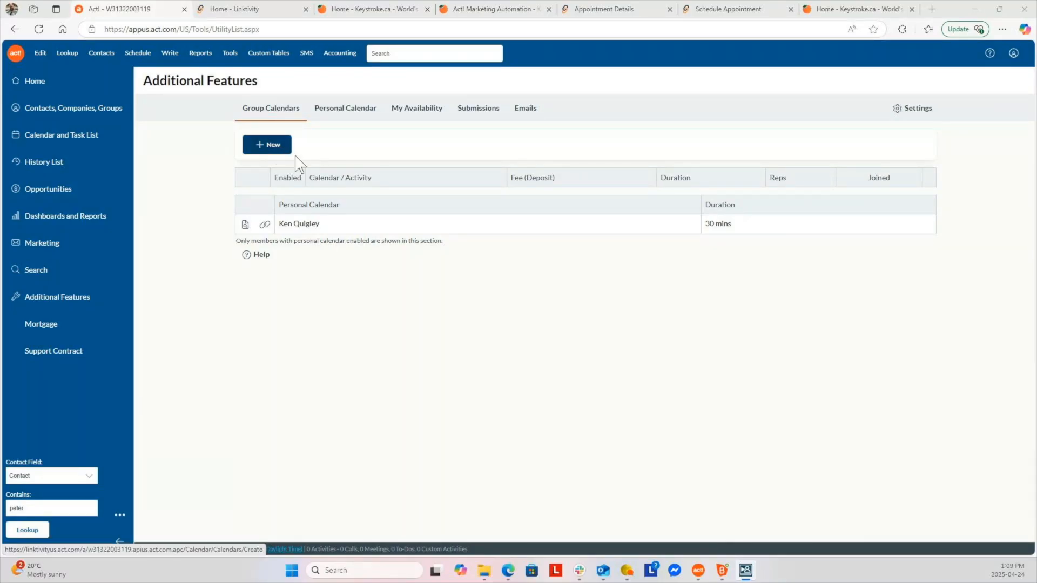
left_click(344, 111)
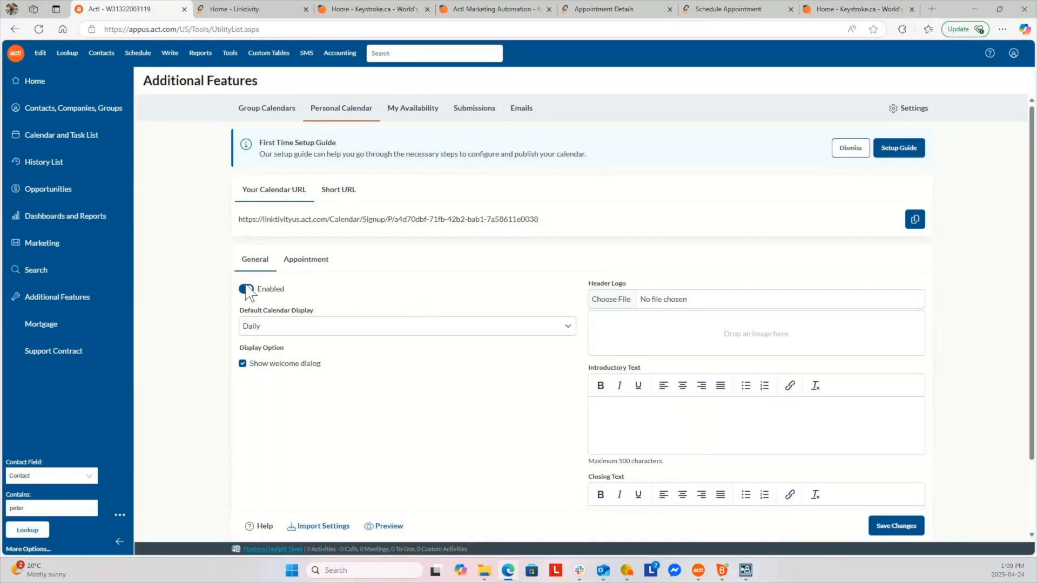
Keep Daily as the default display and review Appointment settings: 30-minute slots, Call activity
left_click(313, 338)
left_click(384, 311)
scroll(707, 332, "down", 1)
scroll(708, 332, "down", 2)
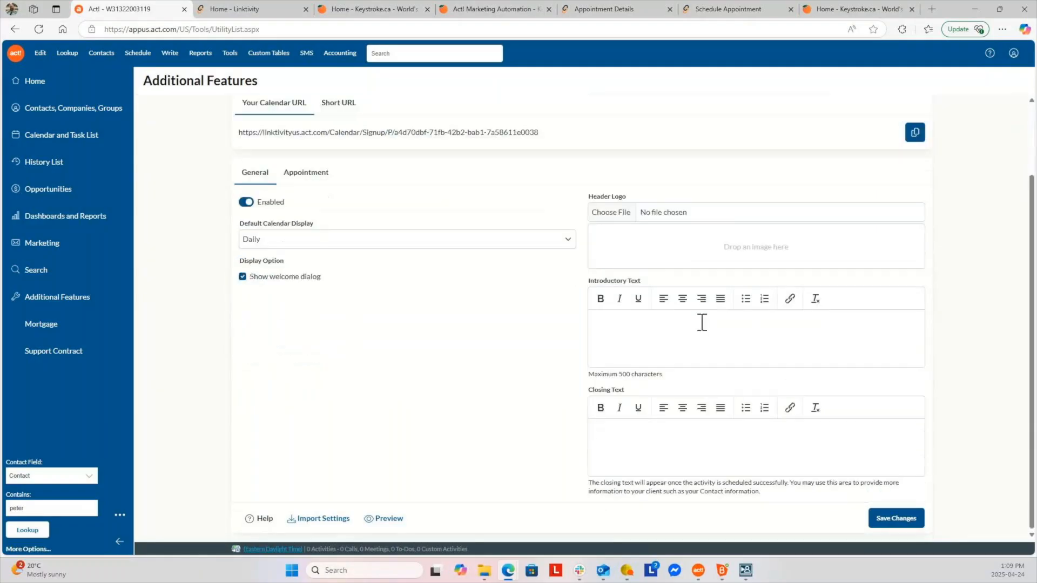
scroll(664, 343, "up", 2)
left_click(306, 265)
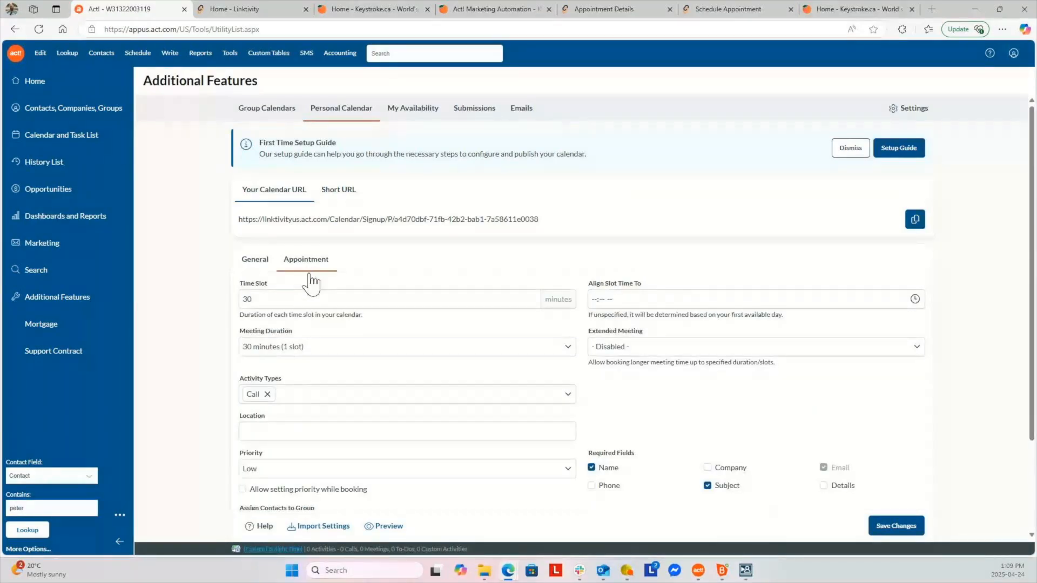
scroll(443, 360, "down", 2)
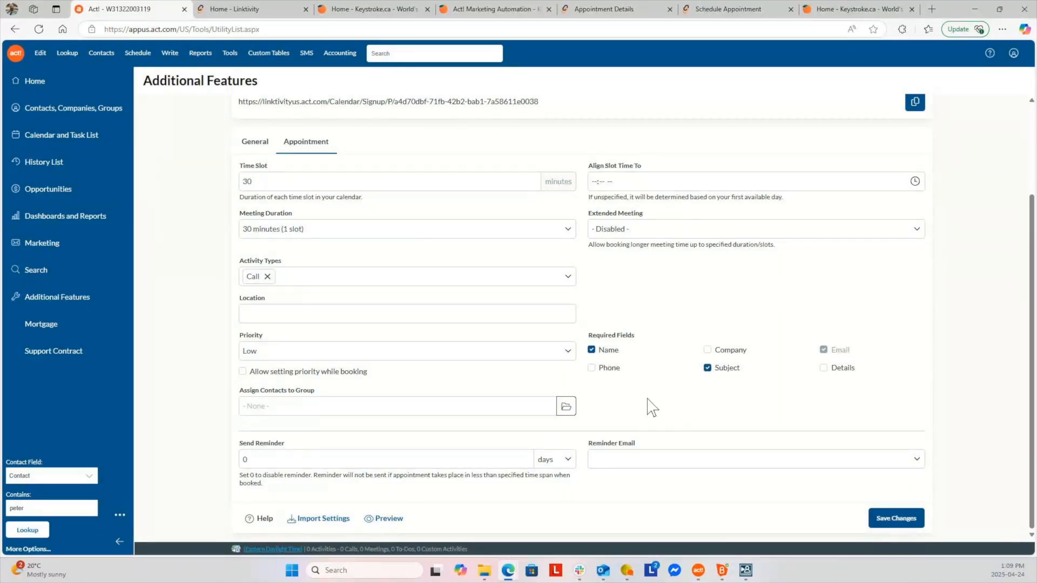
scroll(652, 408, "up", 1)
scroll(652, 407, "up", 2)
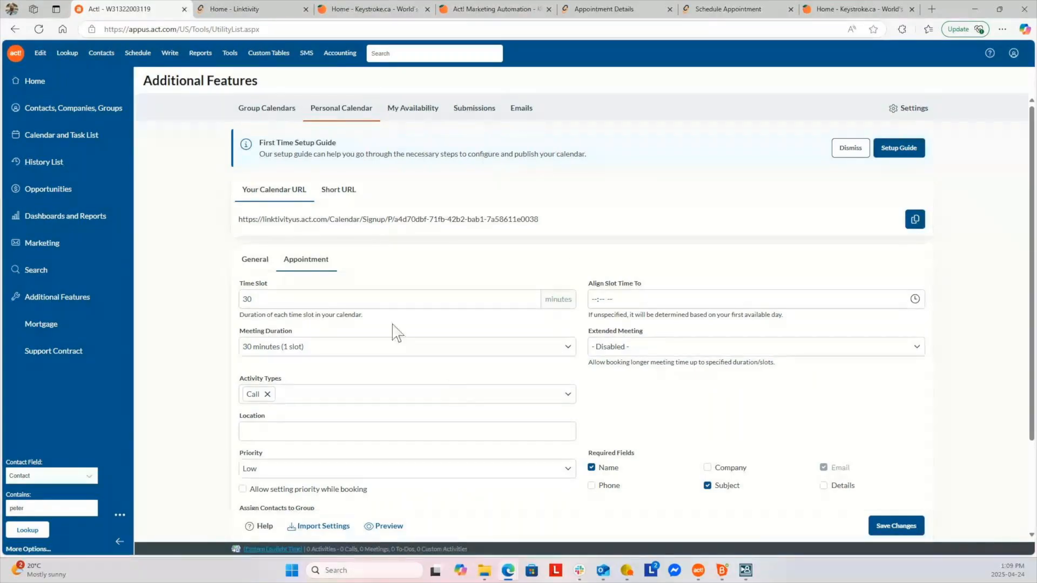
In Linktivity, open Link2Calendar's Personal Calendar settings with custom URL, header logo and text
left_click(270, 9)
left_click(244, 153)
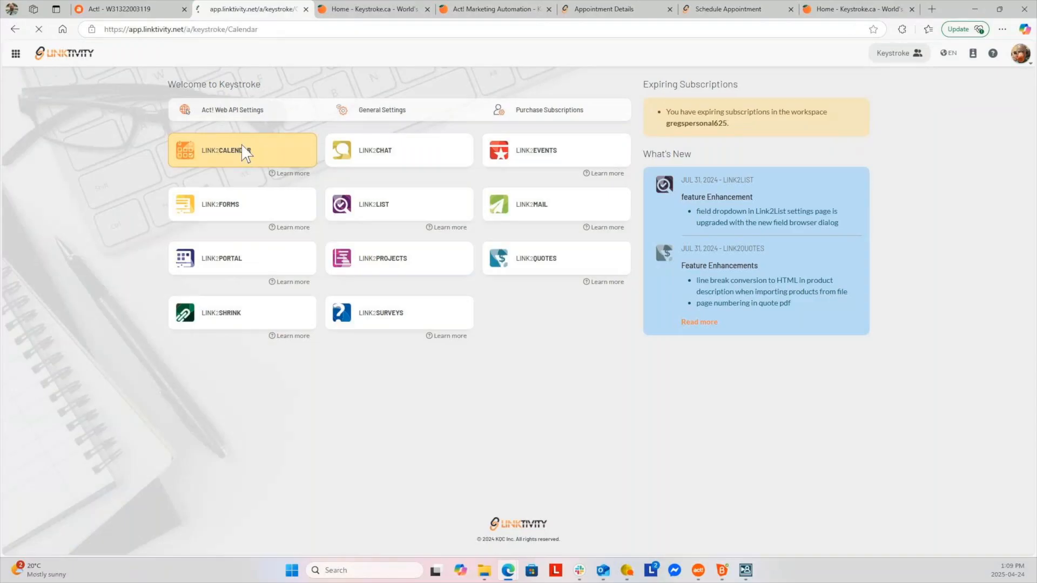
left_click(256, 109)
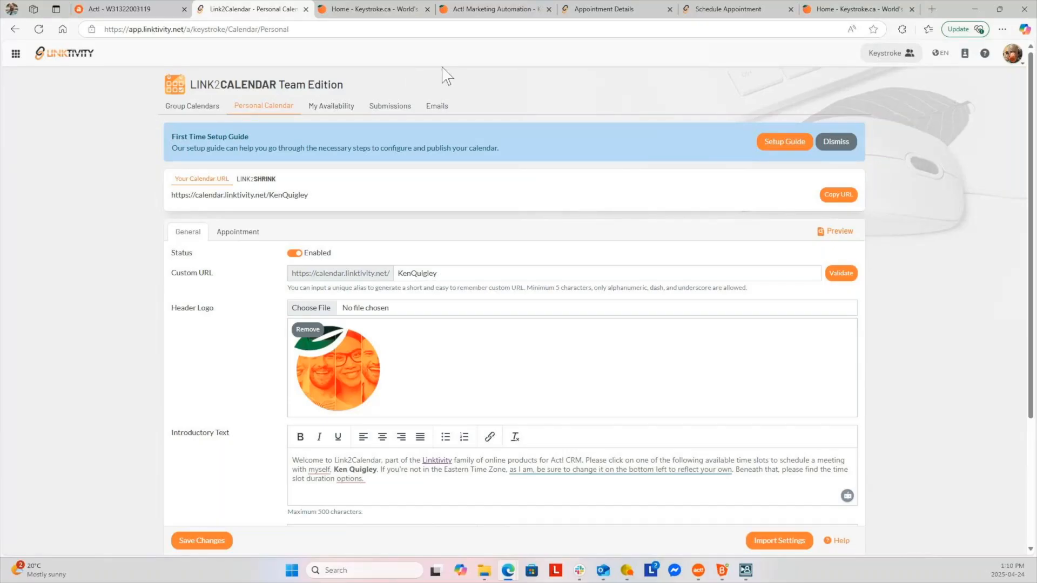
scroll(420, 372, "down", 3)
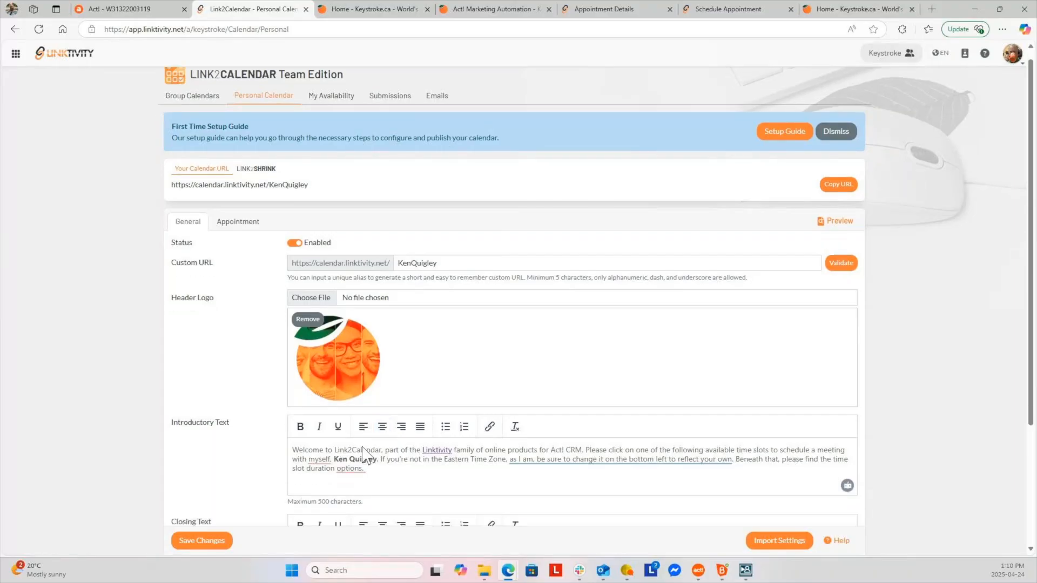
scroll(420, 373, "up", 3)
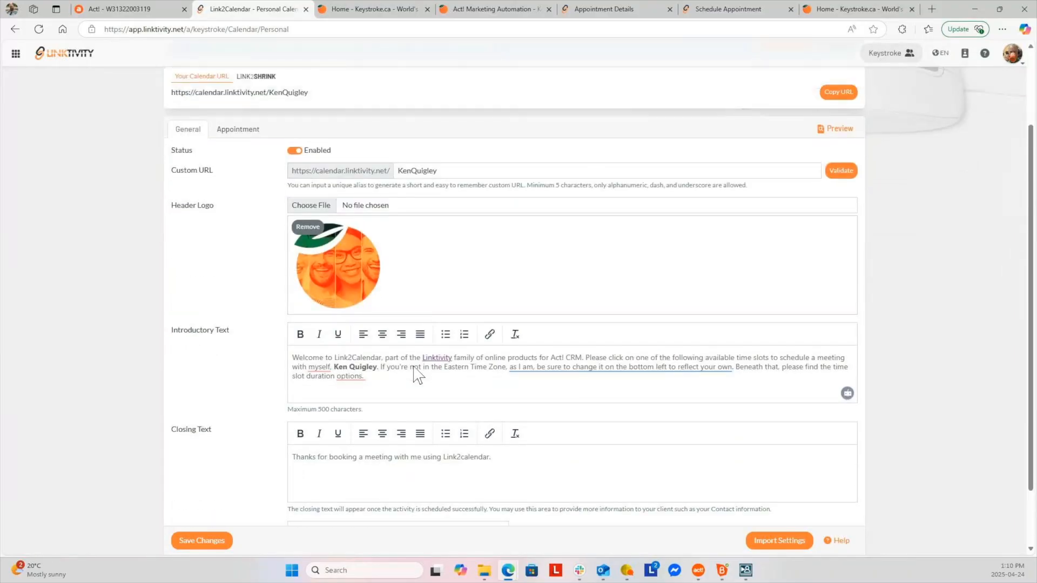
On the public booking calendar, pick the 08:30 AM slot on 25 April
left_click(622, 9)
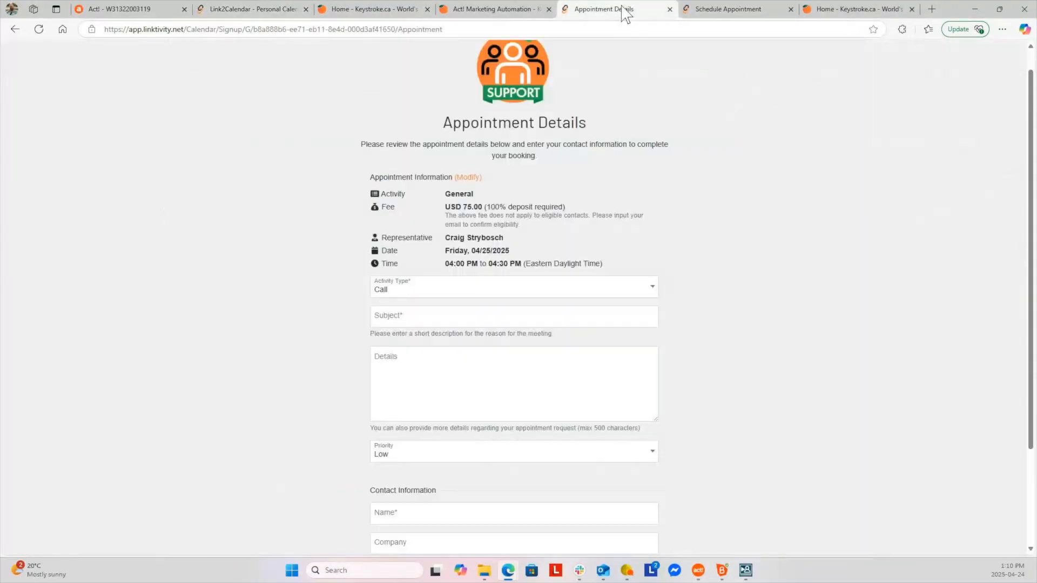
left_click(736, 8)
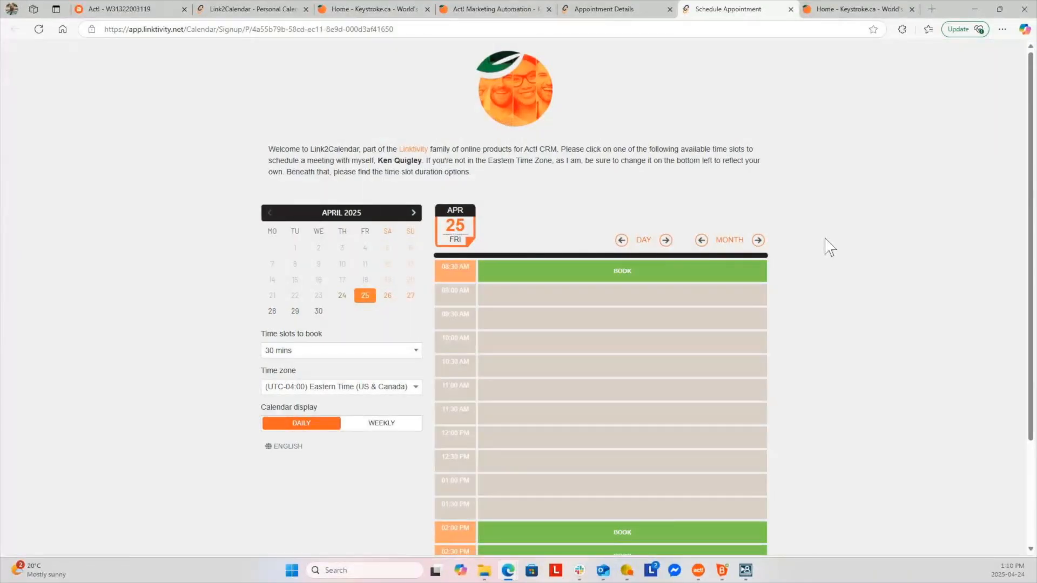
scroll(829, 258, "down", 2)
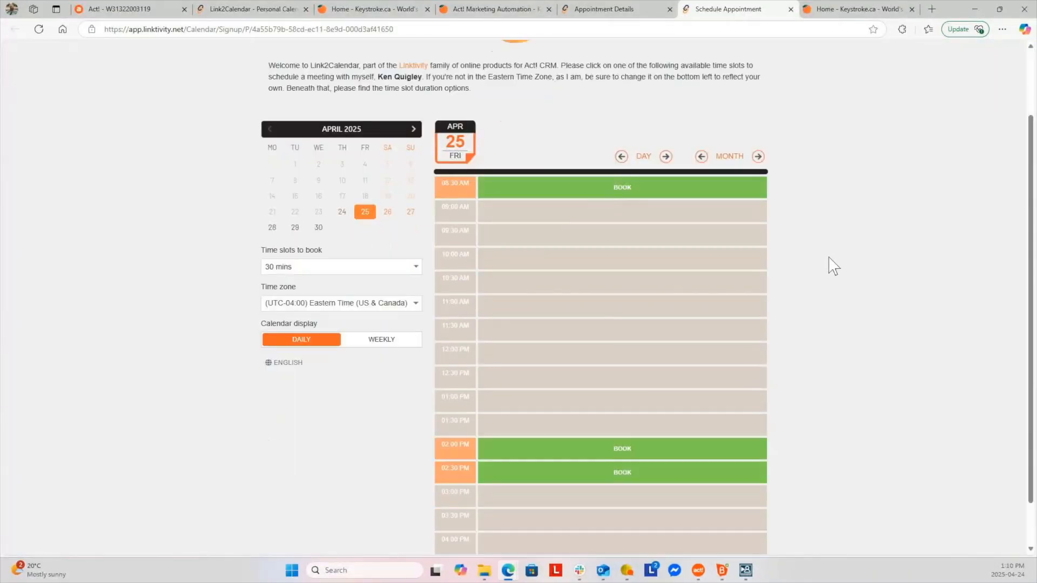
scroll(829, 264, "down", 1)
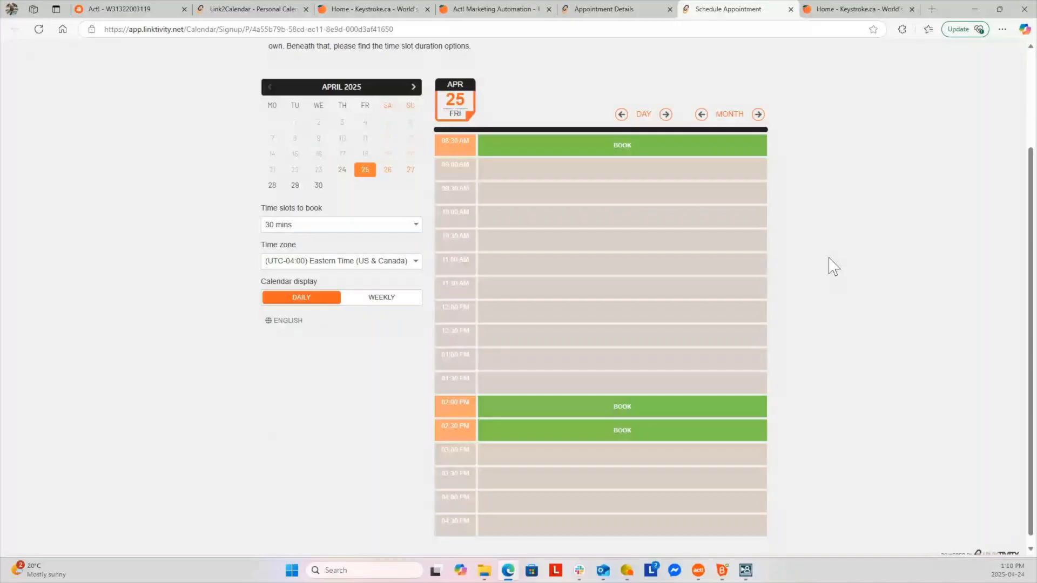
scroll(831, 266, "up", 3)
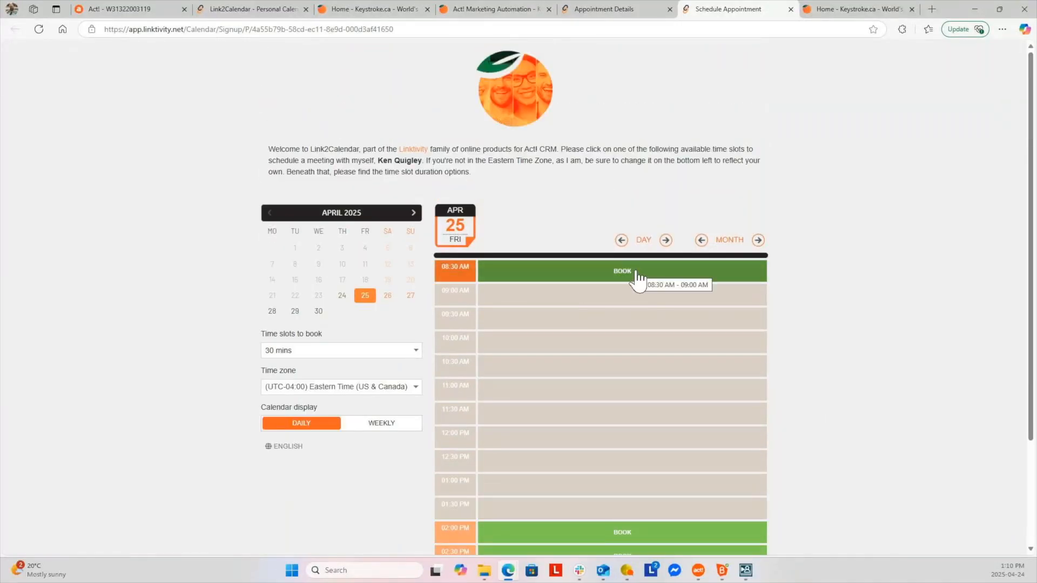
left_click(635, 272)
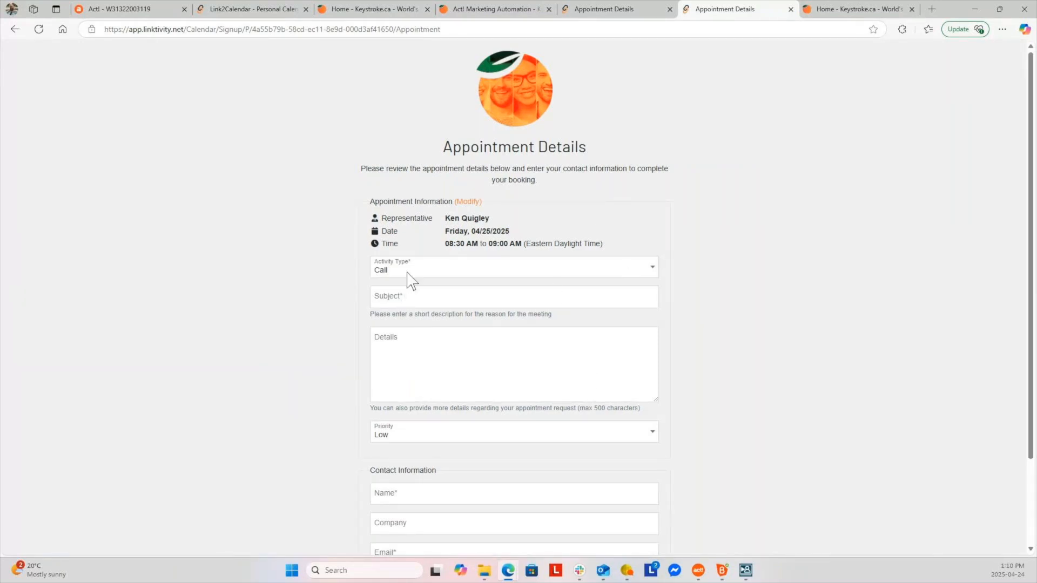
Review the appointment details page, then go back to the scheduling calendar
scroll(456, 413, "down", 2)
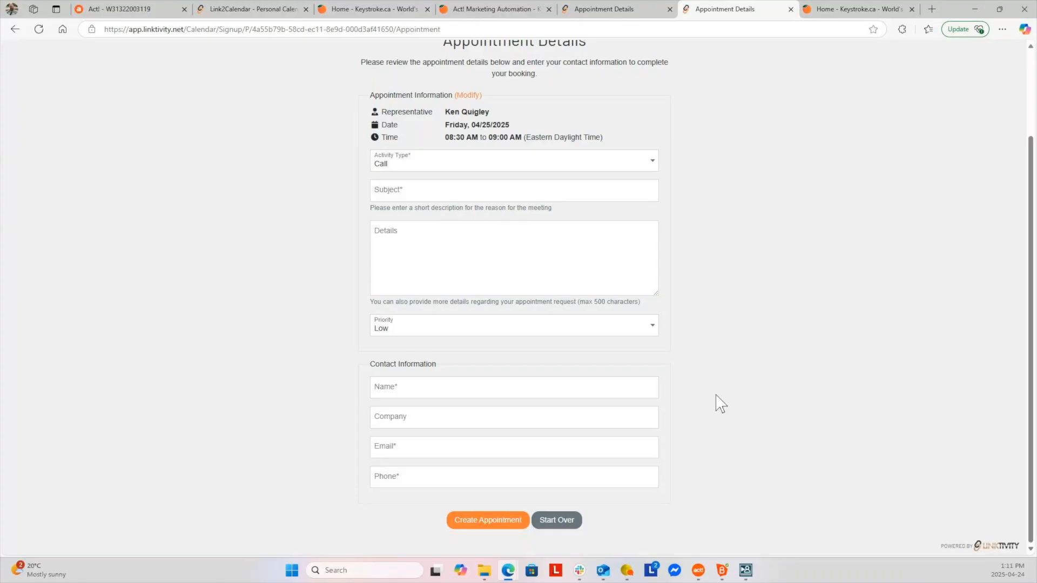
scroll(702, 409, "up", 3)
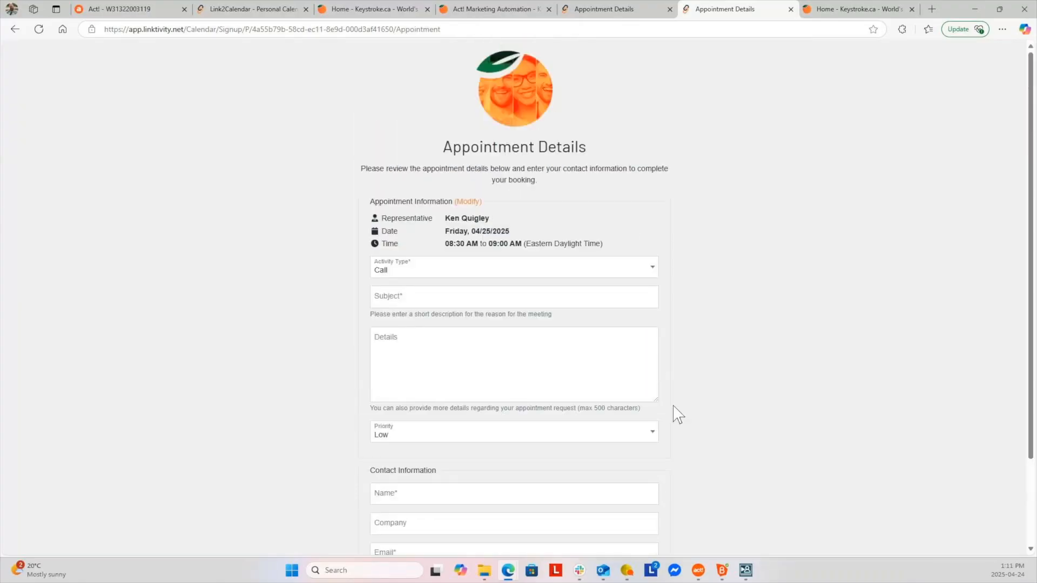
left_click(603, 9)
left_click(15, 30)
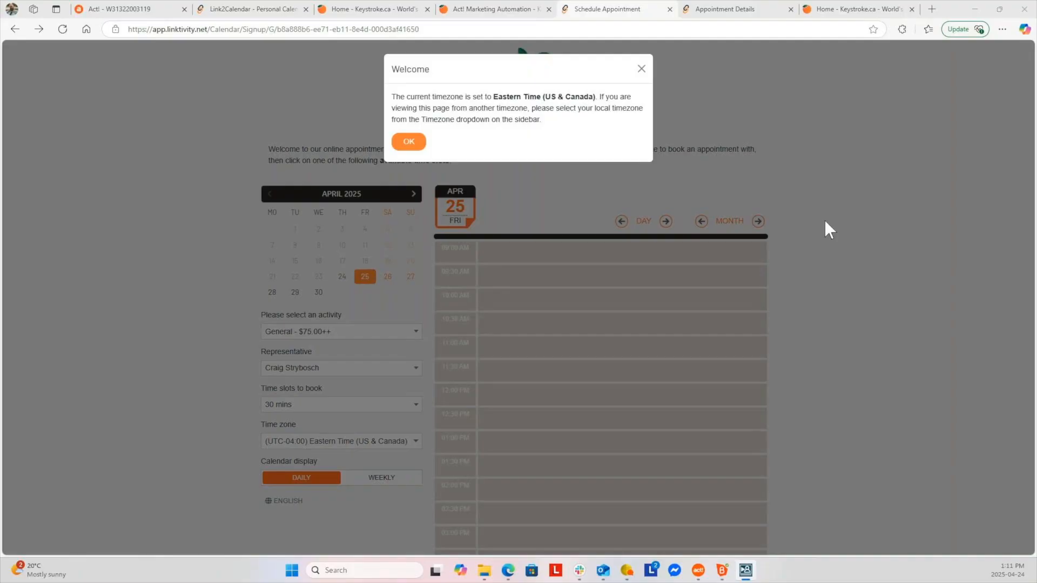
Dismiss the welcome message and compare Friday 25 April's openings with the next day's
left_click(409, 143)
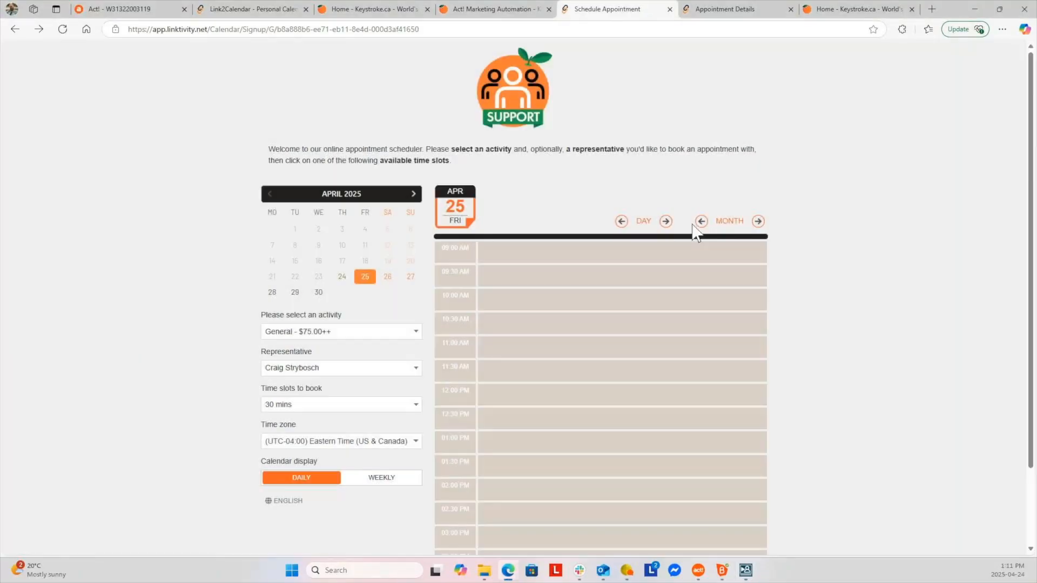
left_click(366, 277)
left_click(667, 221)
left_click(621, 221)
scroll(637, 341, "down", 2)
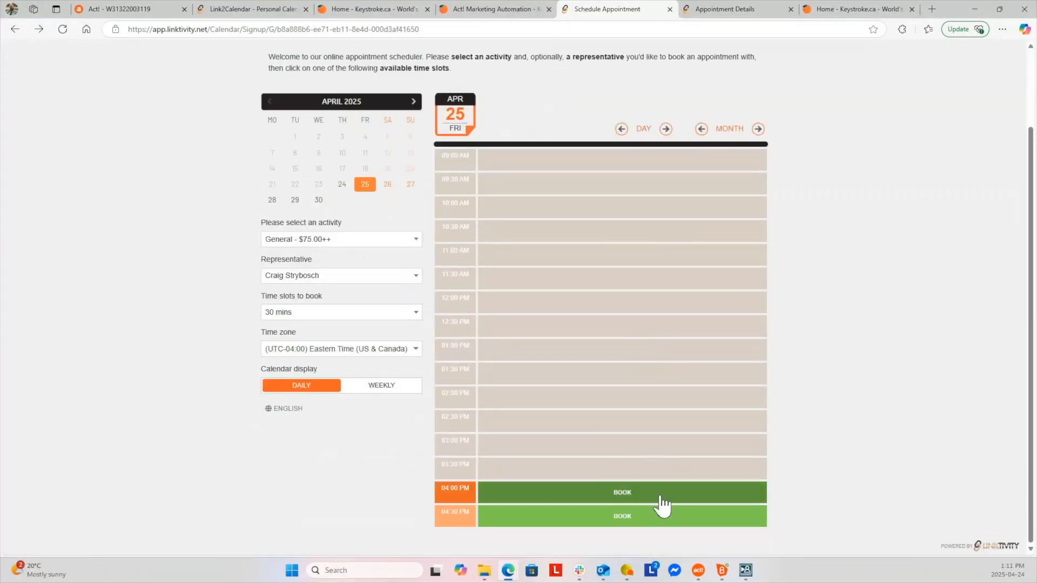
Start booking Friday's 4:00 PM slot, cancel the representative choice, then view April 29
left_click(626, 516)
left_click(641, 63)
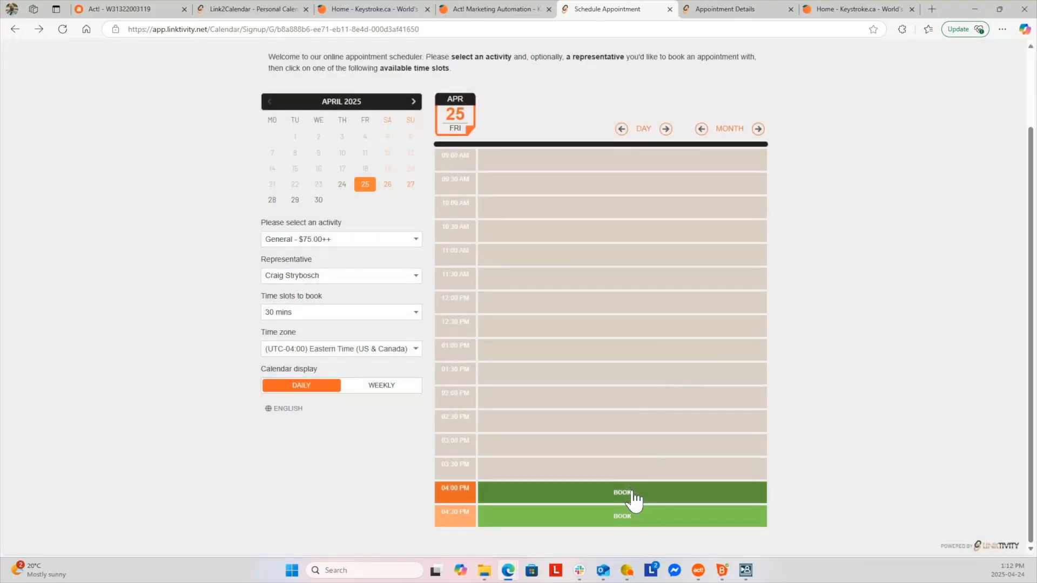
left_click(631, 492)
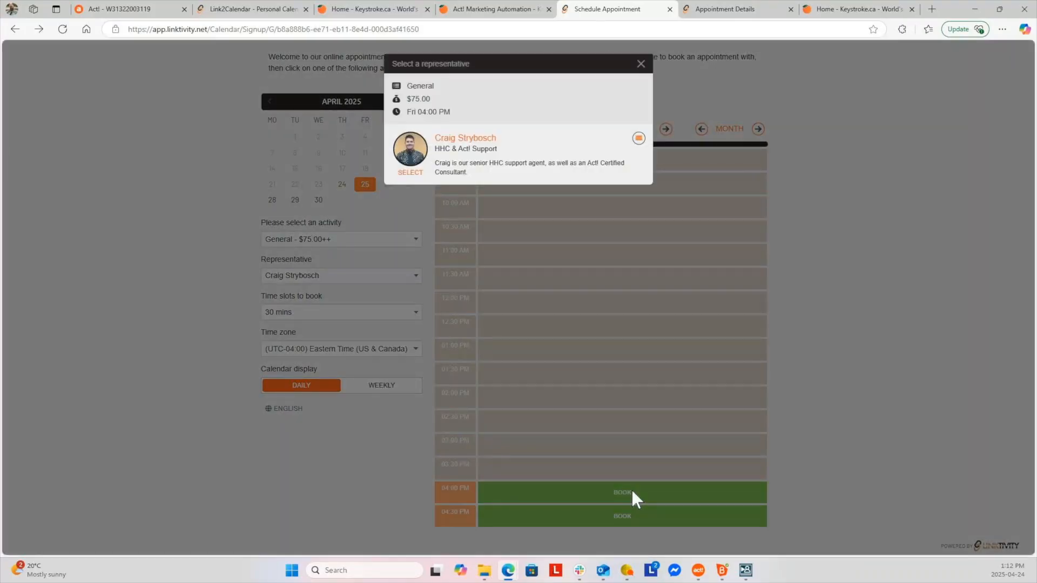
left_click(641, 64)
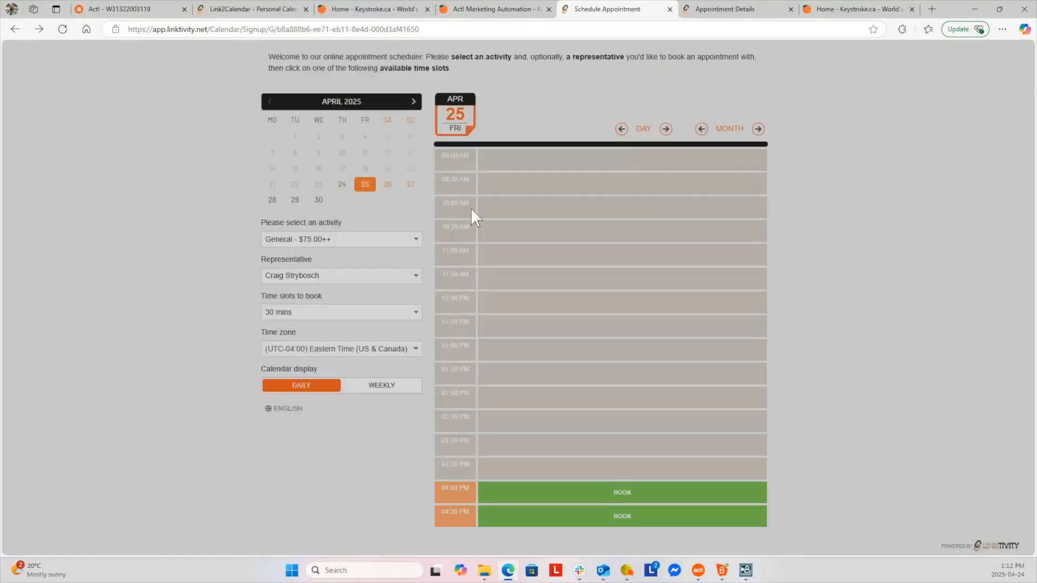
left_click(295, 200)
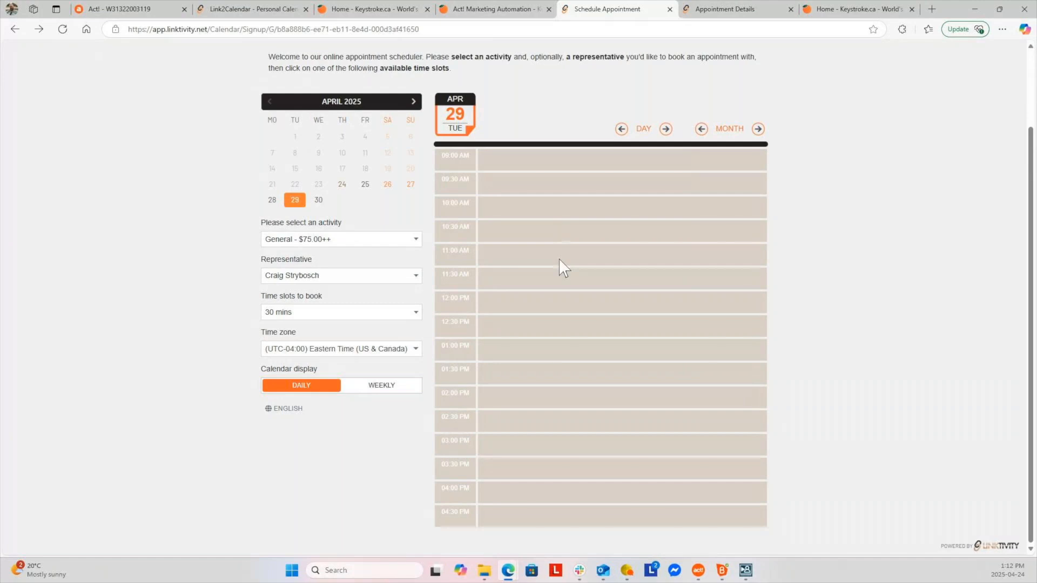
Check April 30 and Sunday 27 for openings, then return to Friday 25 April's slots
scroll(559, 259, "up", 2)
left_click(319, 293)
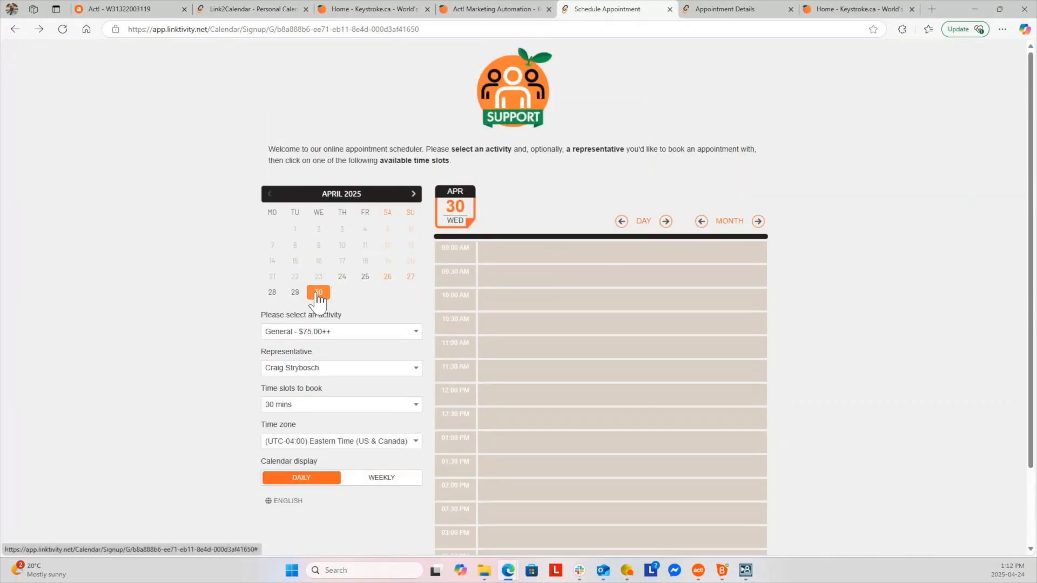
double_click(621, 228)
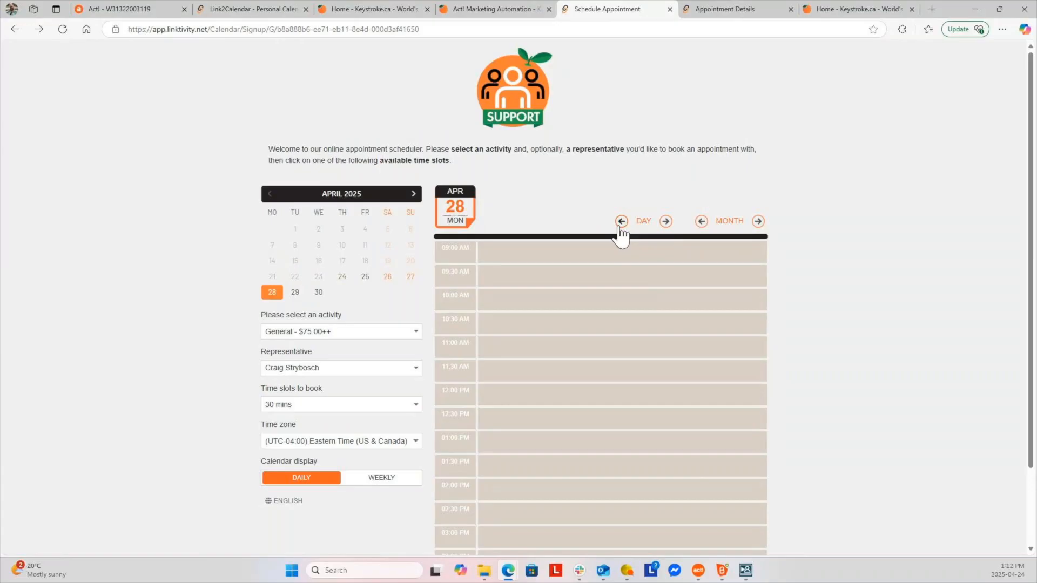
left_click(620, 227)
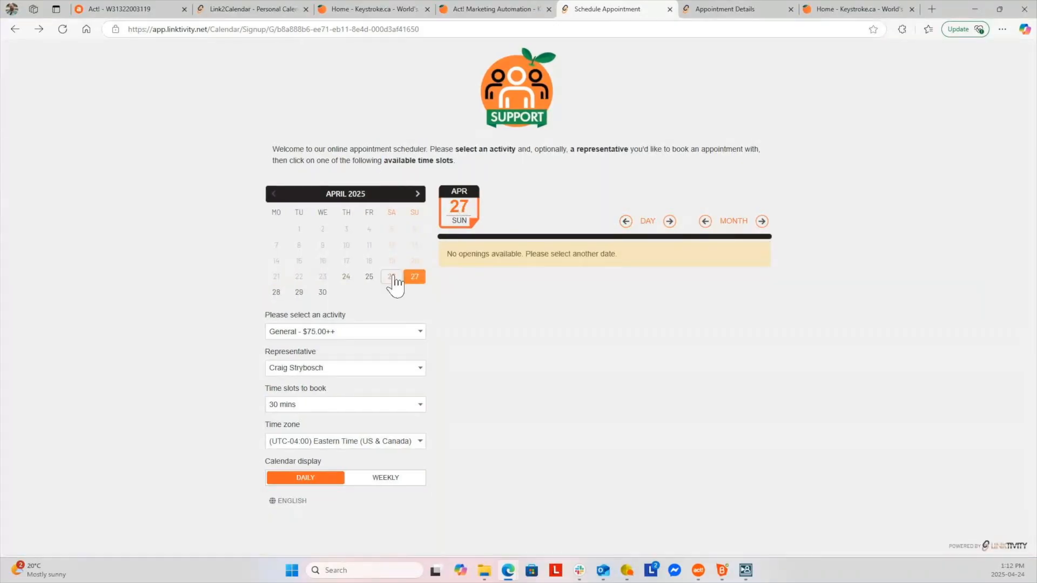
left_click(370, 278)
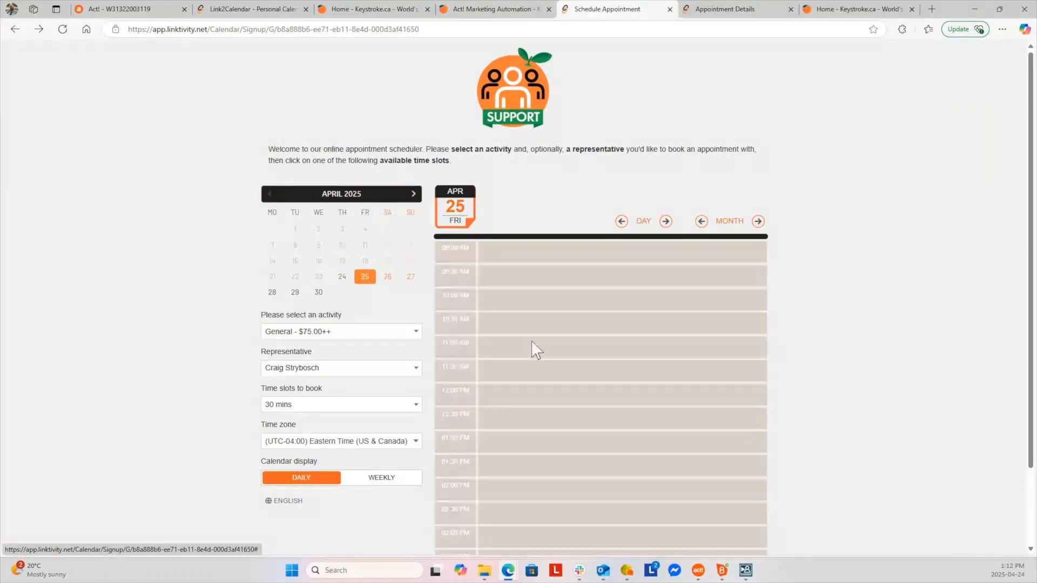
scroll(533, 350, "down", 2)
Book Friday's 04:00 PM General slot and select the support representative
left_click(615, 492)
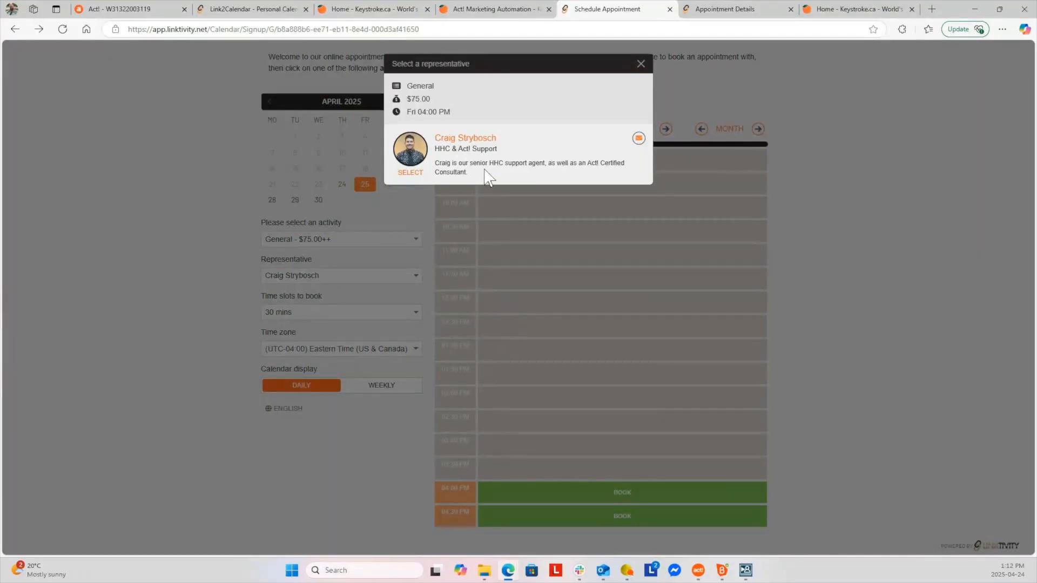
left_click(409, 172)
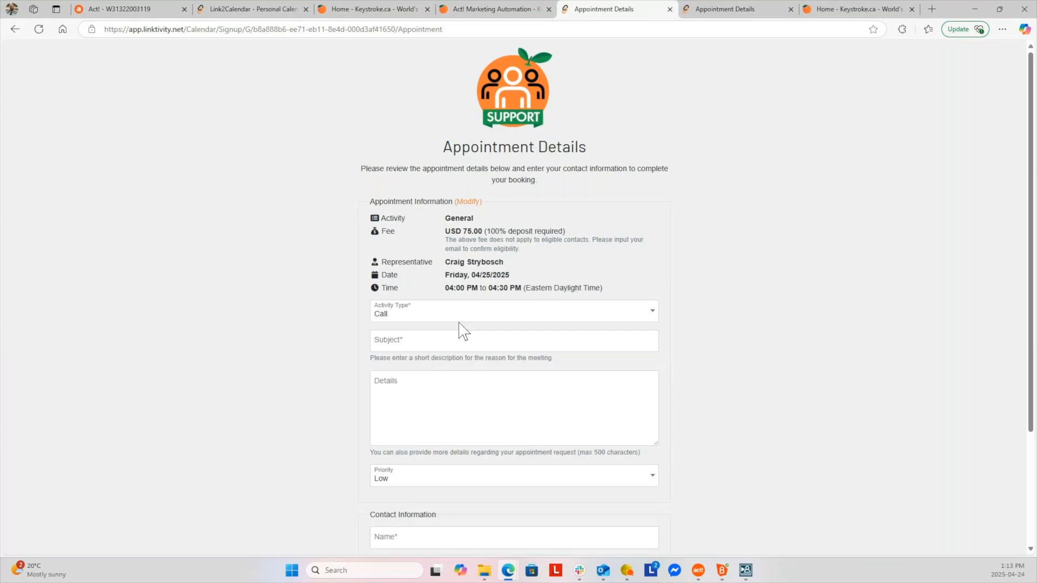
Scroll to the Contact Information fields of the 04/25/2025 4:00–4:30 PM General booking
scroll(461, 340, "down", 2)
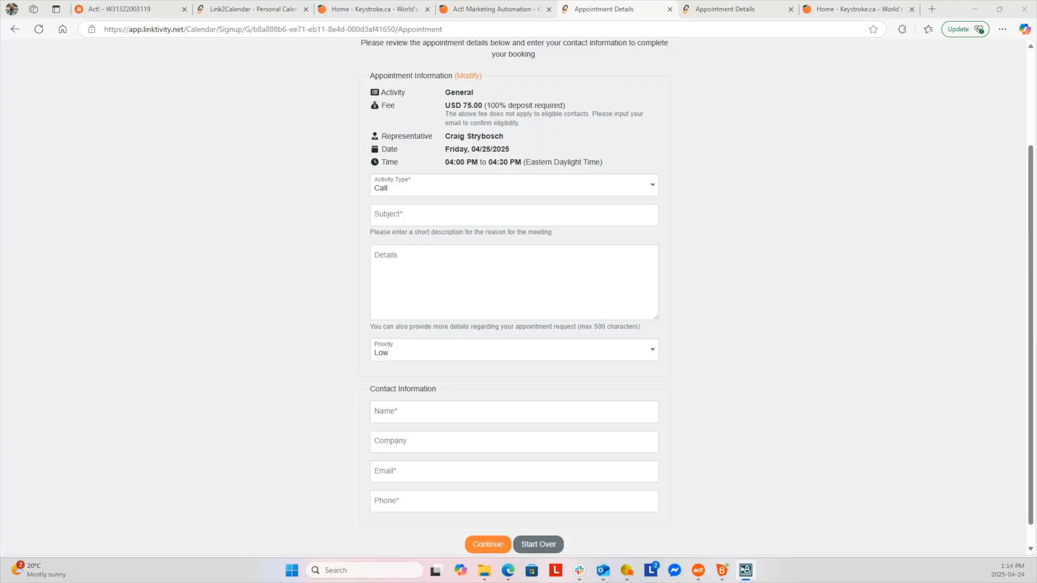
Browse Act! CRM's Interactive Quotes activity dashboard and reports, then return to Link2Calendar's apps list
left_click(150, 15)
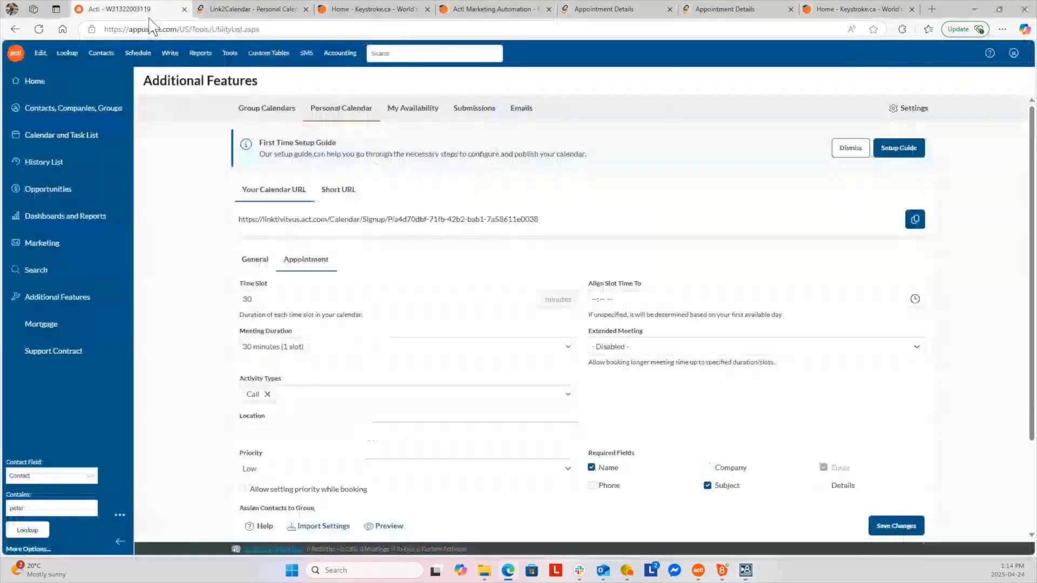
left_click(52, 298)
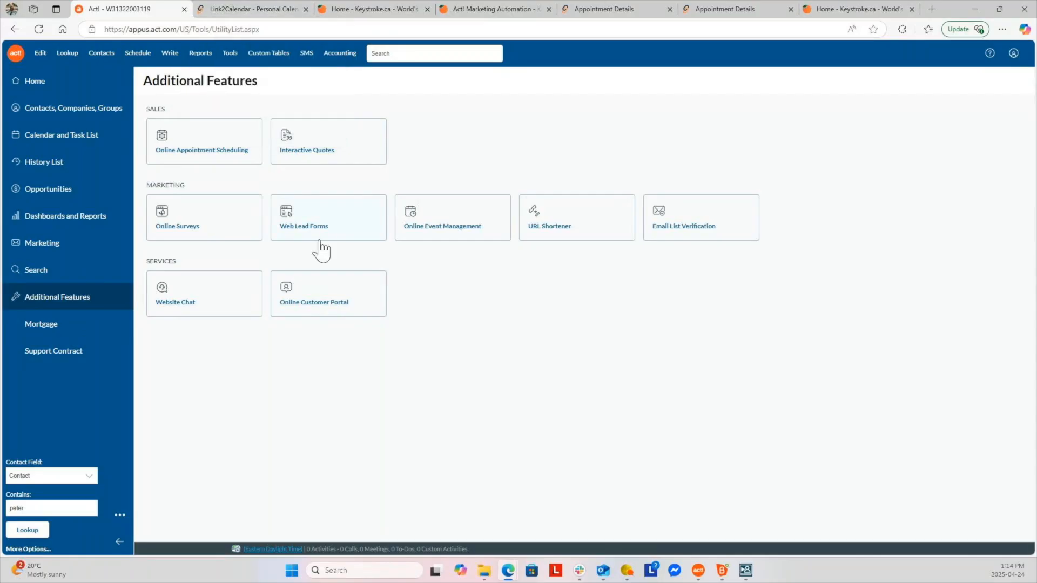
left_click(308, 147)
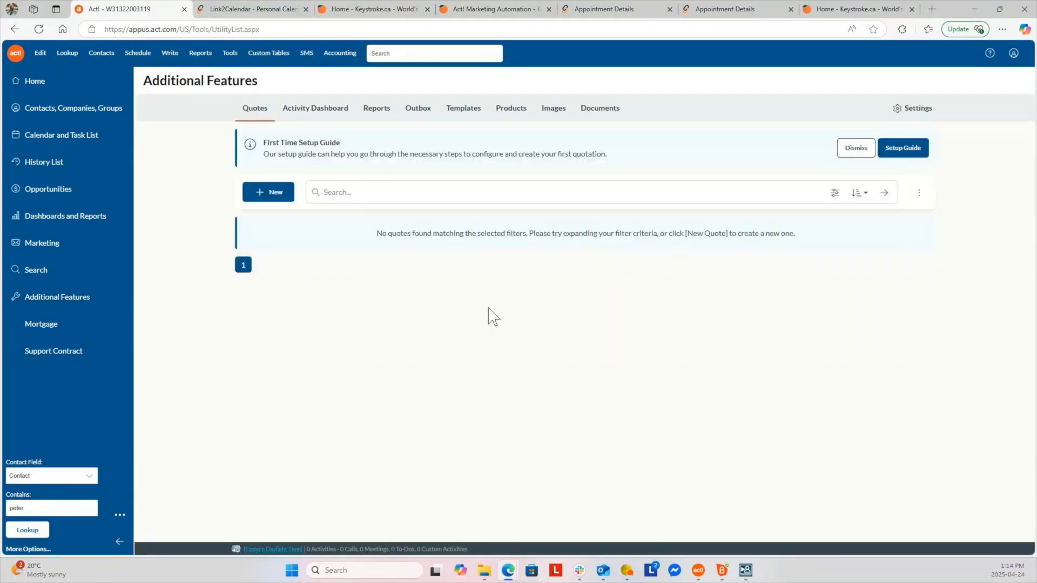
left_click(309, 111)
left_click(380, 111)
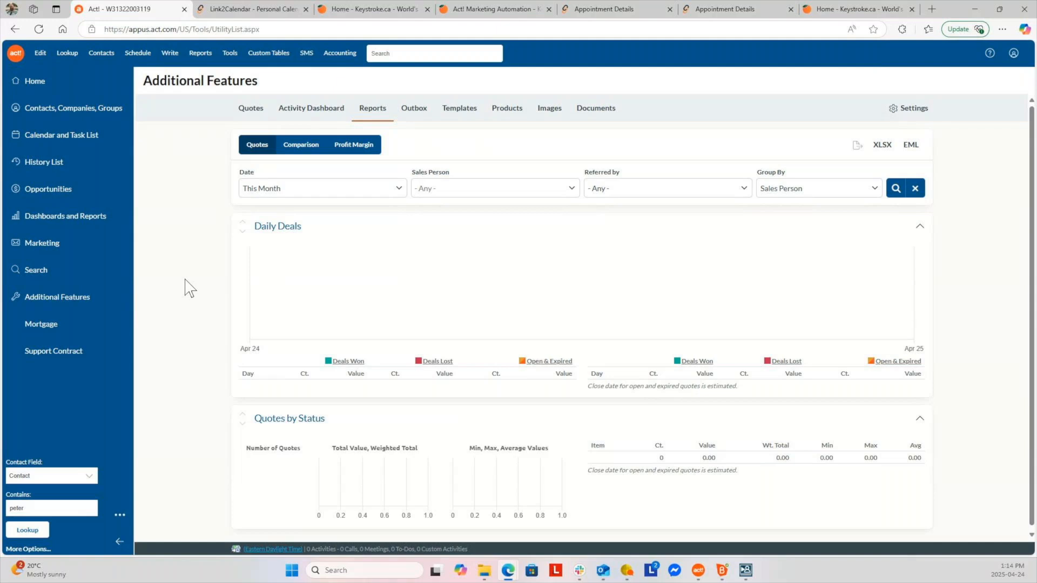
left_click(253, 13)
left_click(16, 54)
Open the Link2Quotes app and look through its quote activity dashboard
left_click(48, 210)
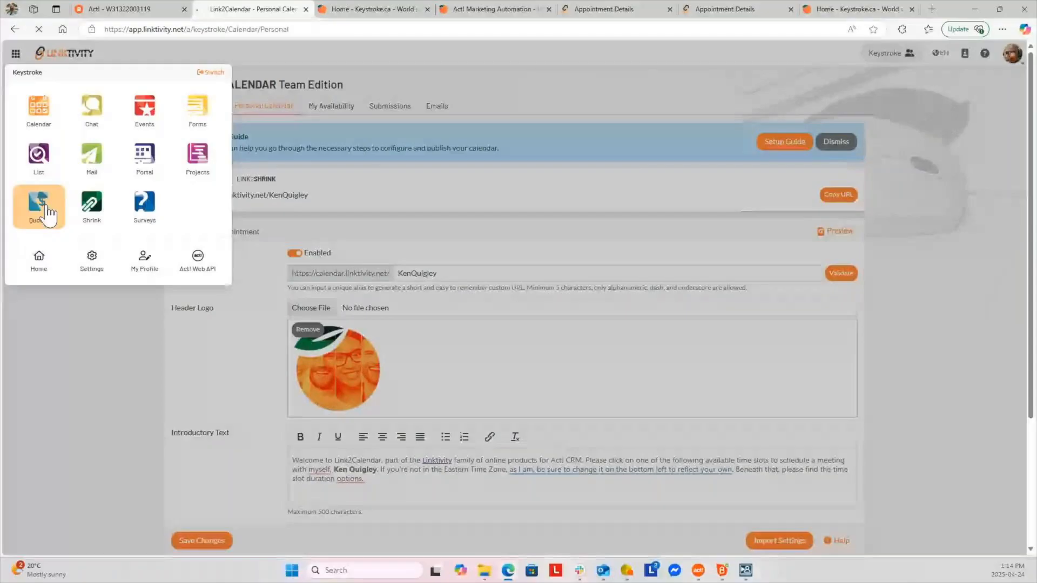
scroll(405, 281, "down", 5)
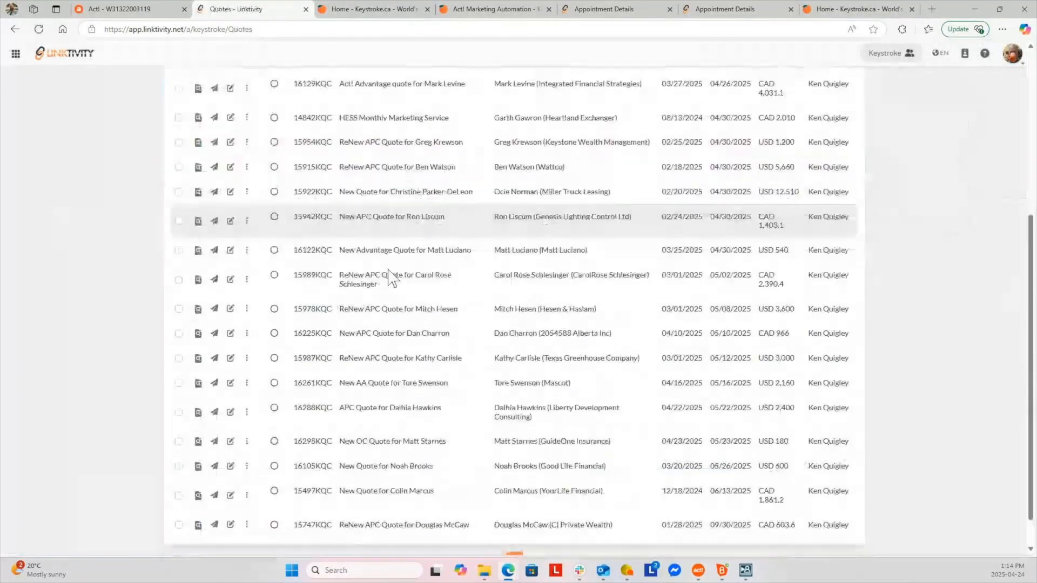
scroll(421, 324, "up", 3)
scroll(421, 323, "up", 1)
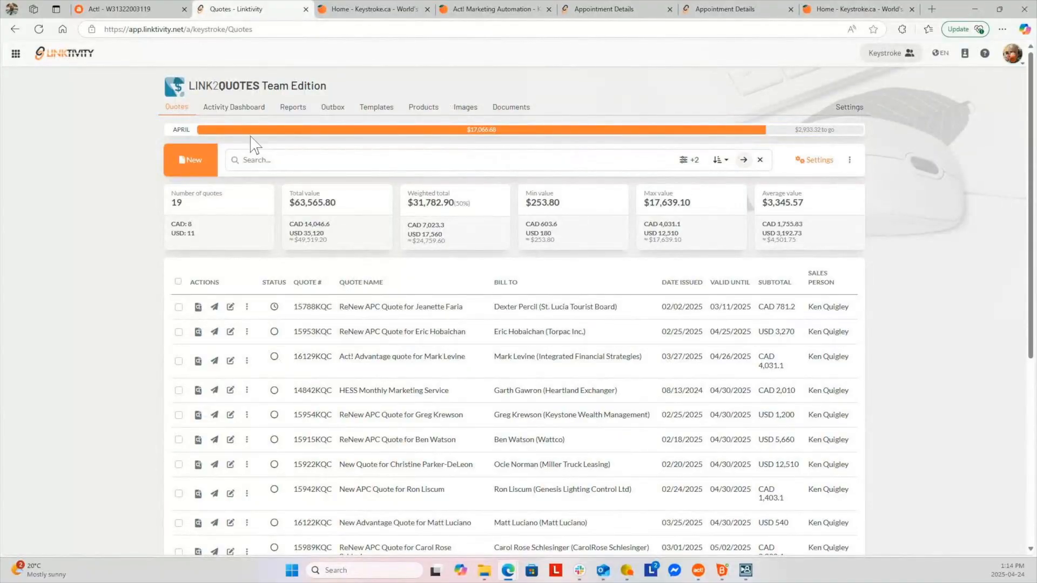
left_click(232, 108)
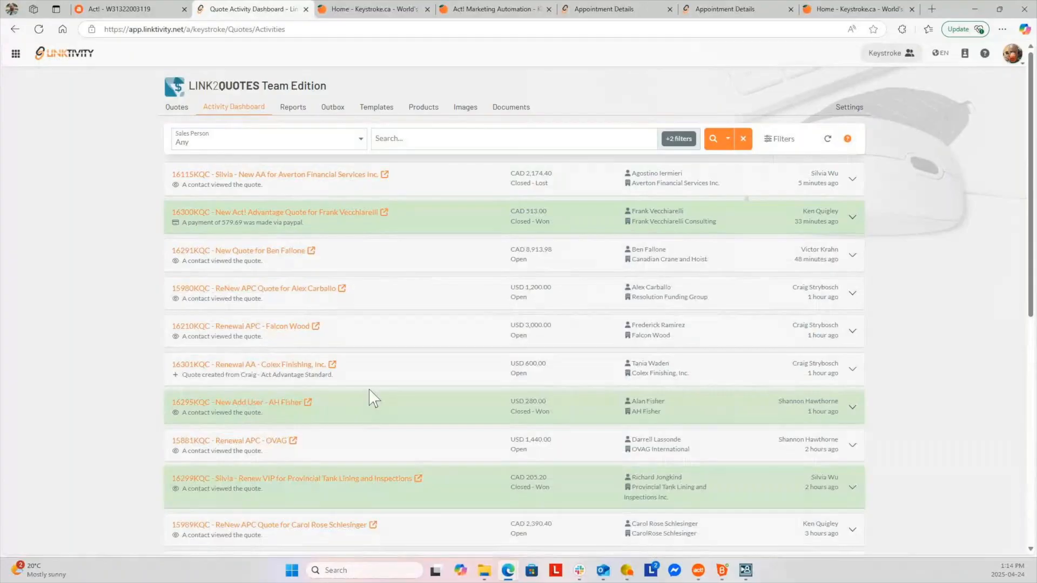
scroll(371, 389, "down", 7)
scroll(370, 390, "up", 7)
scroll(398, 416, "down", 3)
scroll(402, 421, "down", 10)
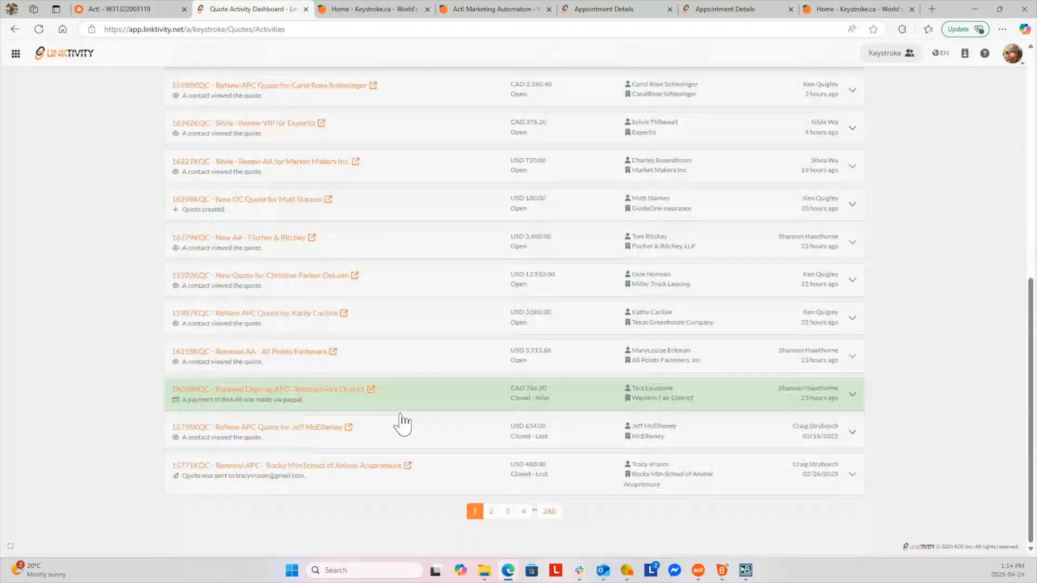
scroll(403, 421, "up", 13)
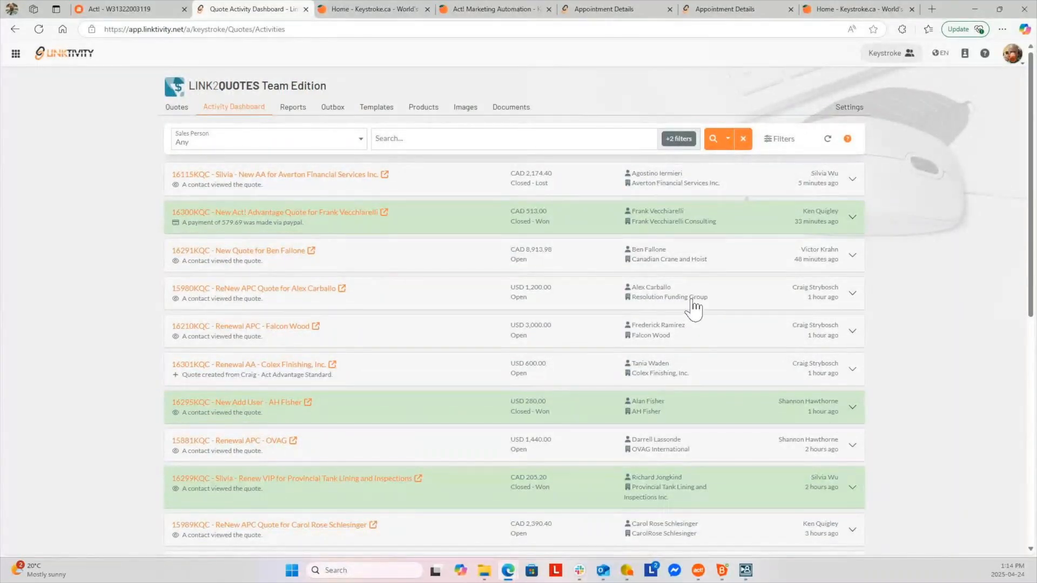
Review the sales-person quote reports, then return to the Quotes list
left_click(303, 111)
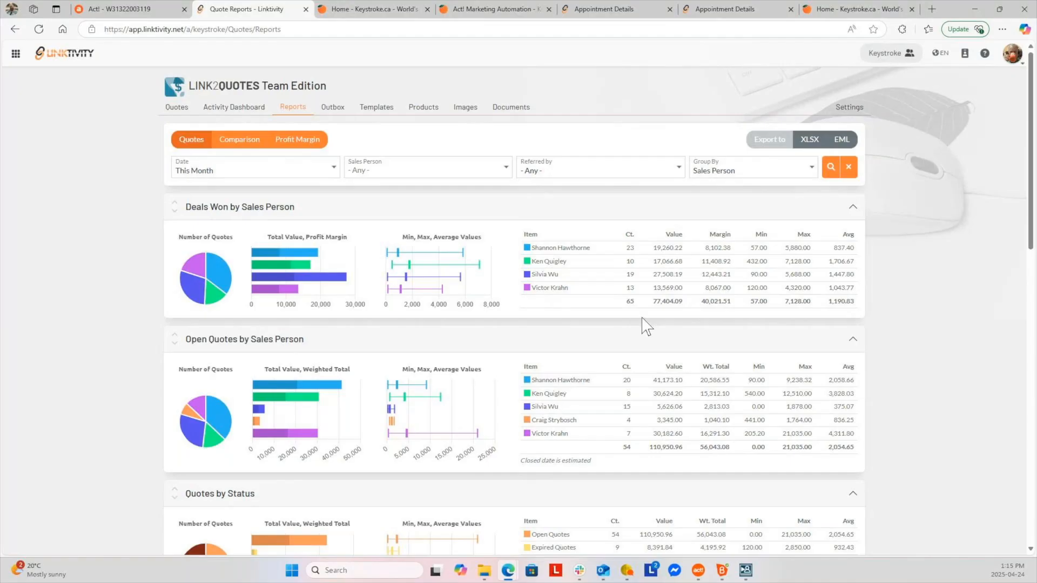
mouse_move(304, 387)
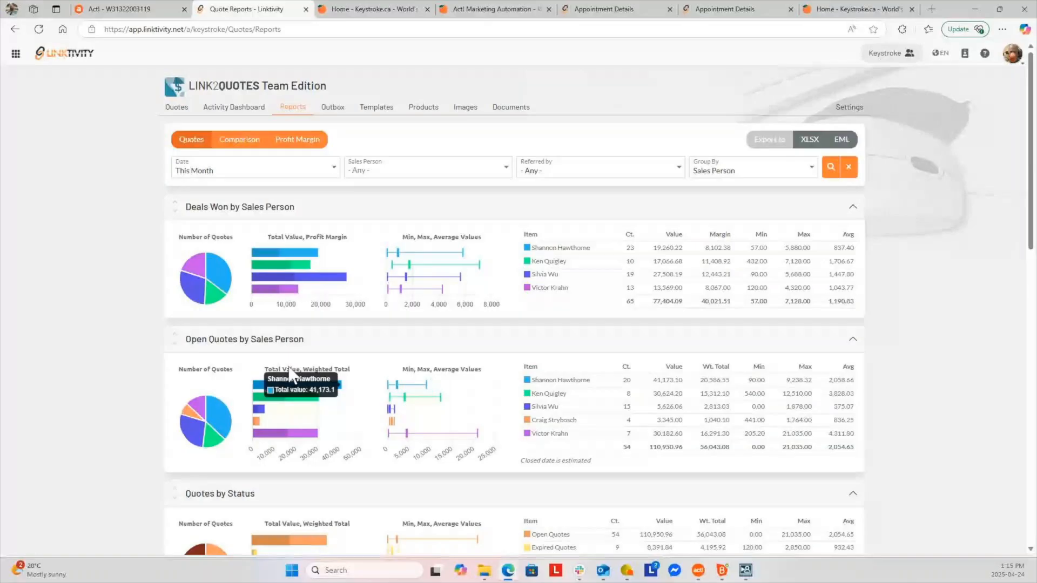
left_click(180, 108)
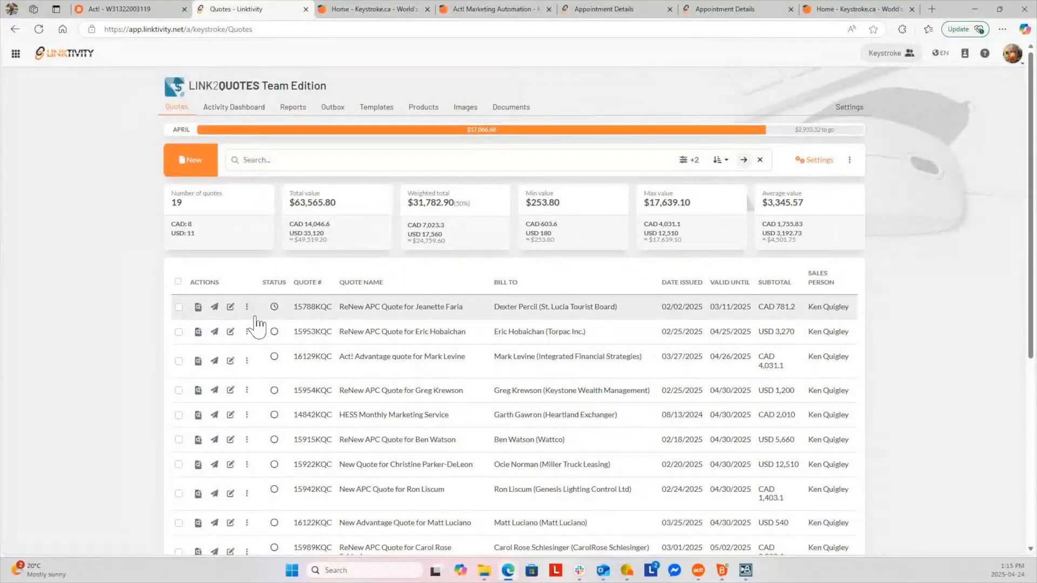
Preview the expired quote 15788KQC and scroll through its details
left_click(198, 307)
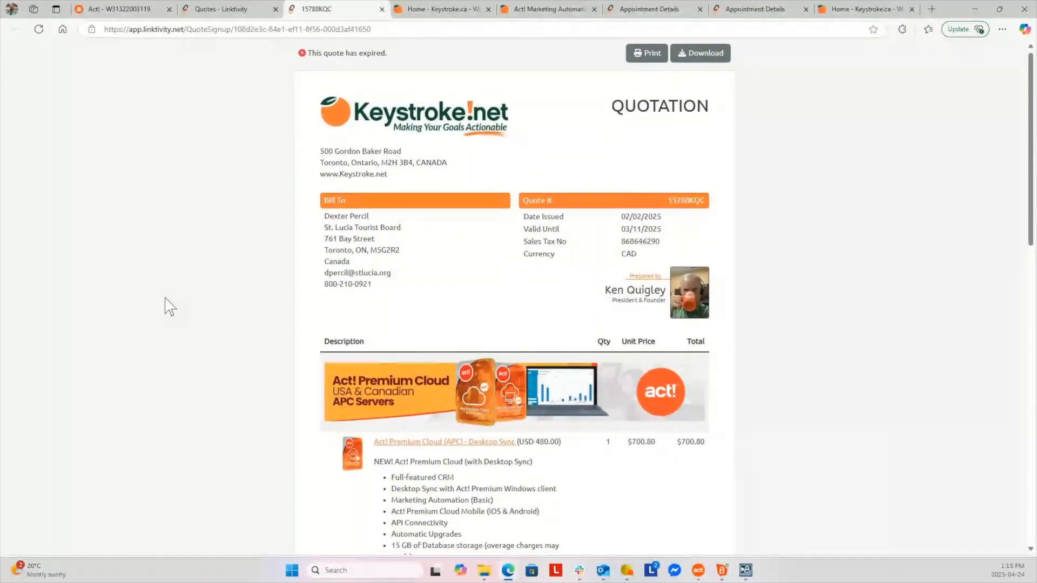
scroll(165, 300, "down", 3)
scroll(166, 302, "down", 2)
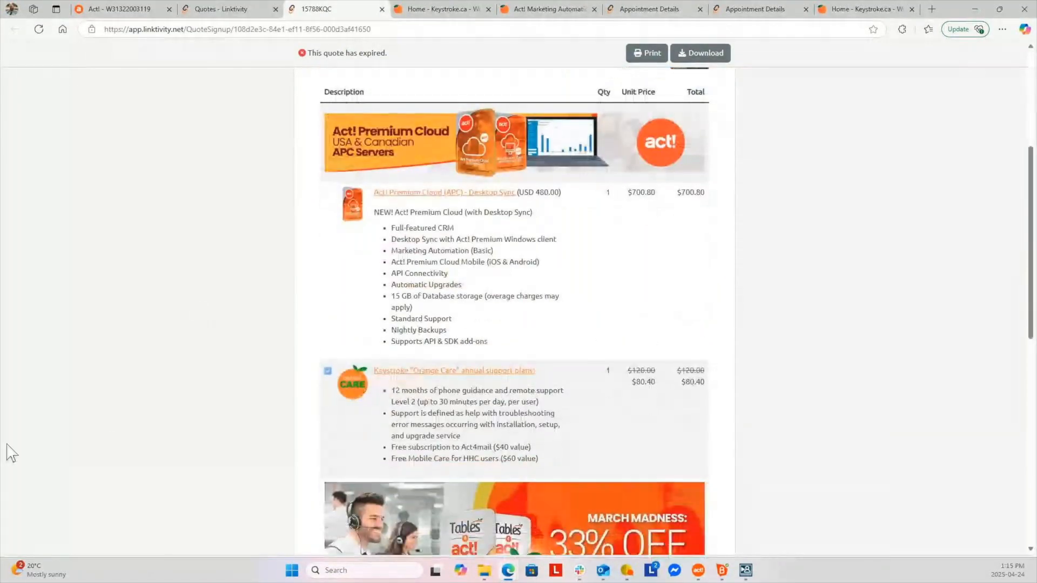
scroll(87, 429, "down", 2)
scroll(90, 426, "up", 5)
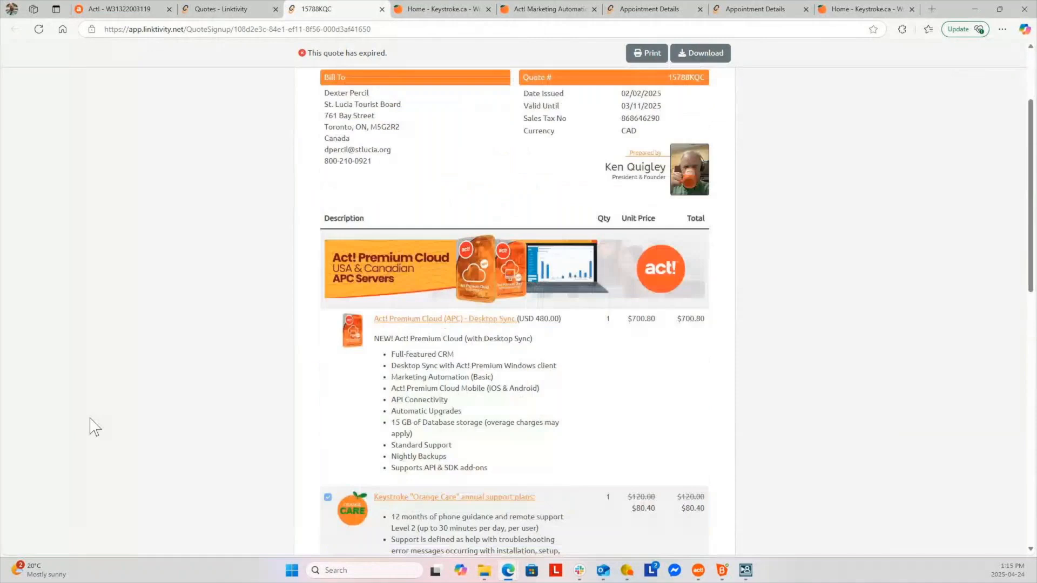
scroll(475, 243, "down", 2)
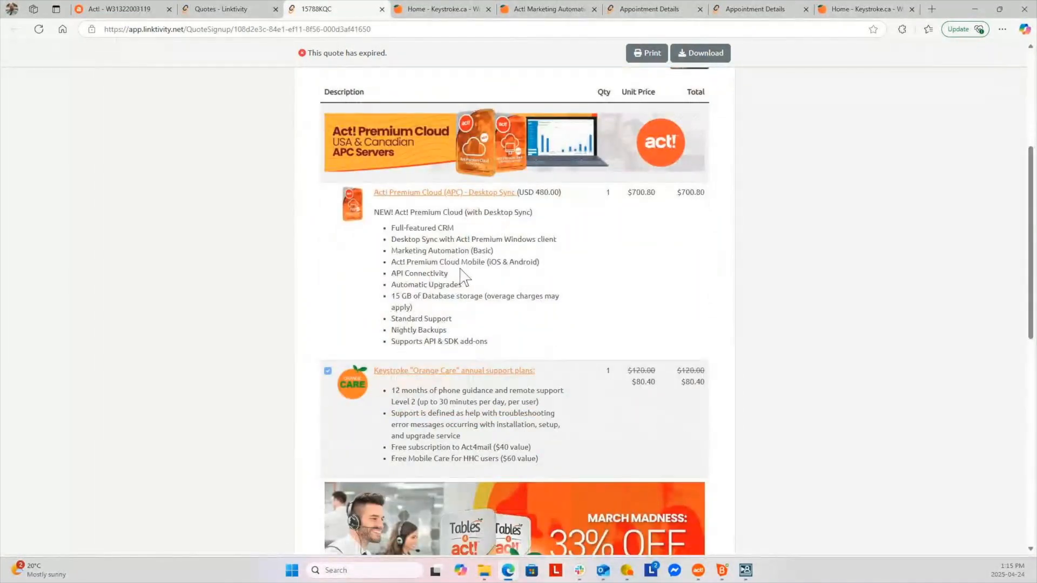
scroll(462, 276, "down", 2)
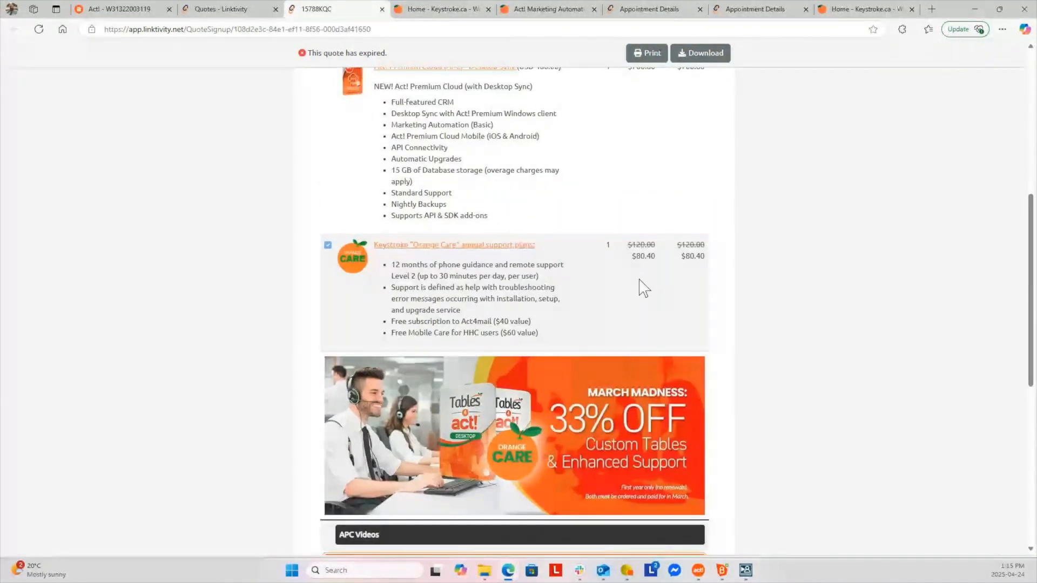
scroll(544, 330, "down", 2)
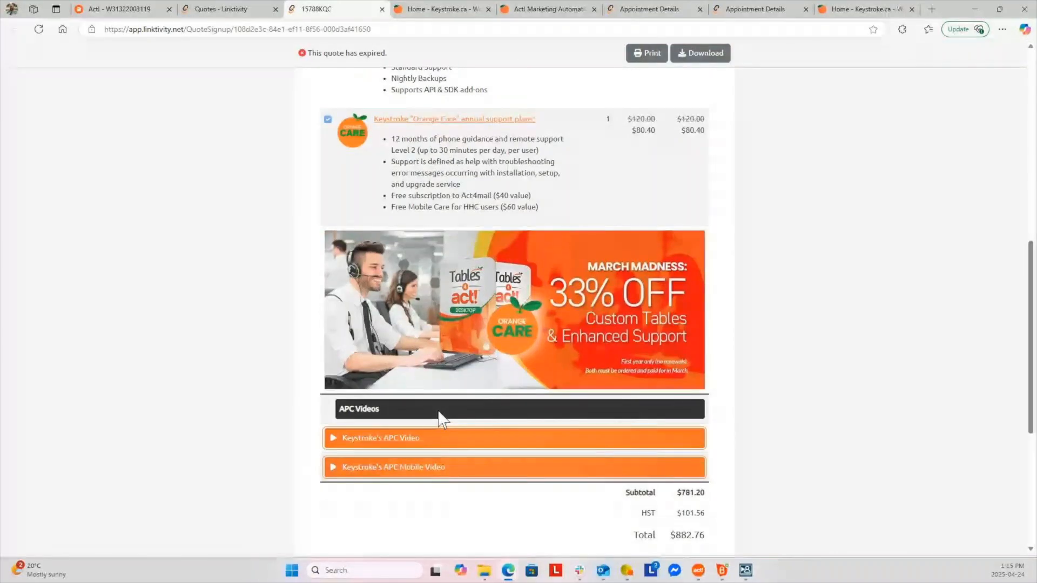
Play and close the APC video, check the $882.76 total, then return to the quotes list
left_click(427, 439)
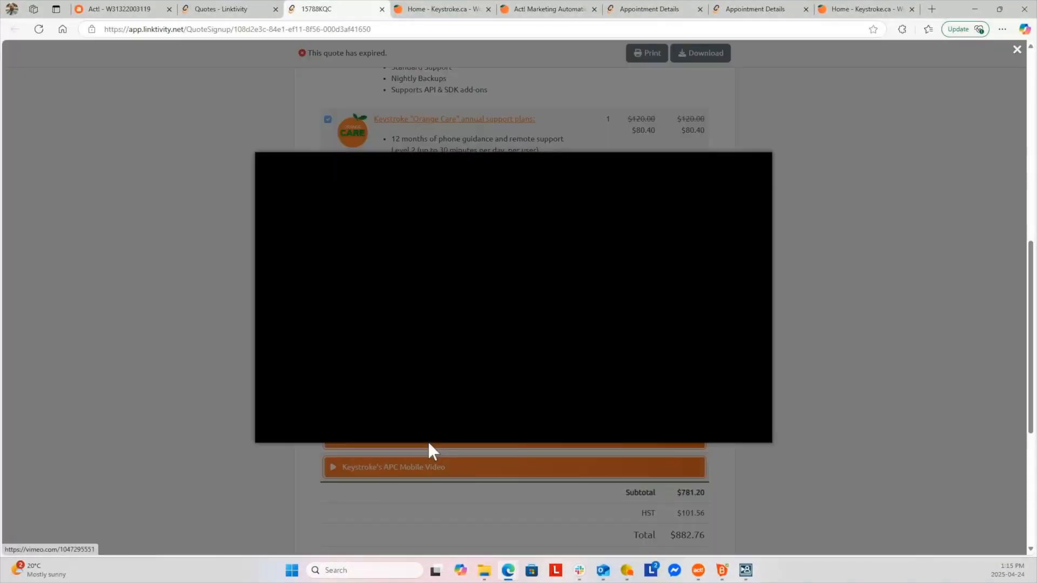
left_click(806, 340)
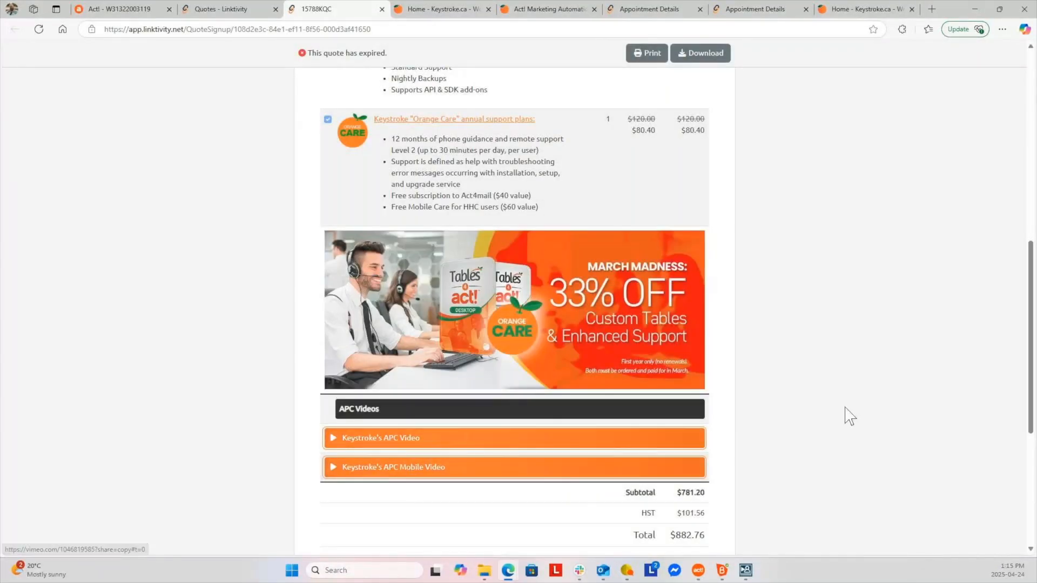
scroll(833, 416, "down", 5)
scroll(789, 420, "down", 1)
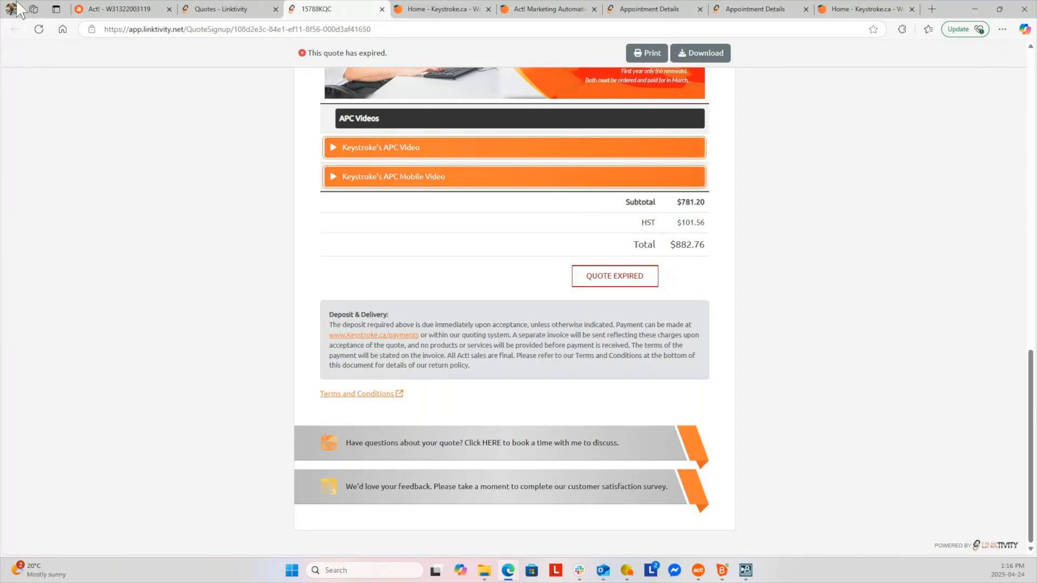
left_click(241, 12)
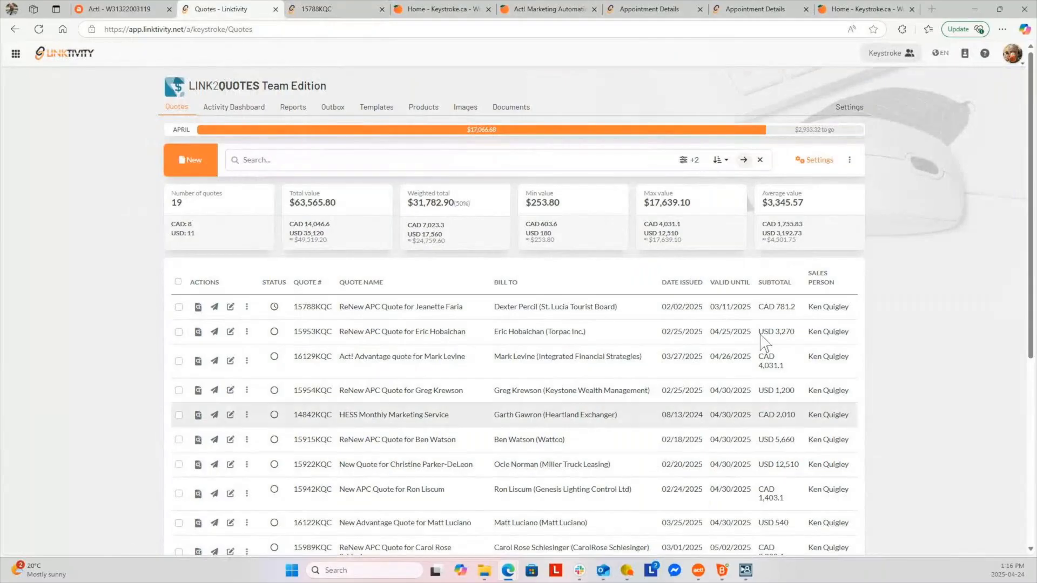
Check the quote activity dashboard and reports, then open the Link2Quotes Settings
left_click(224, 110)
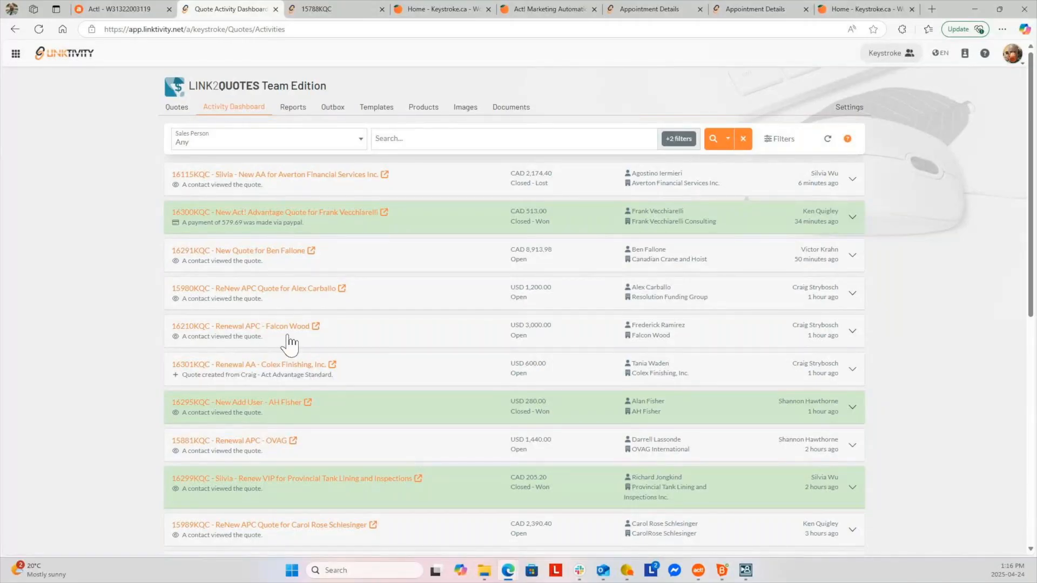
left_click(294, 108)
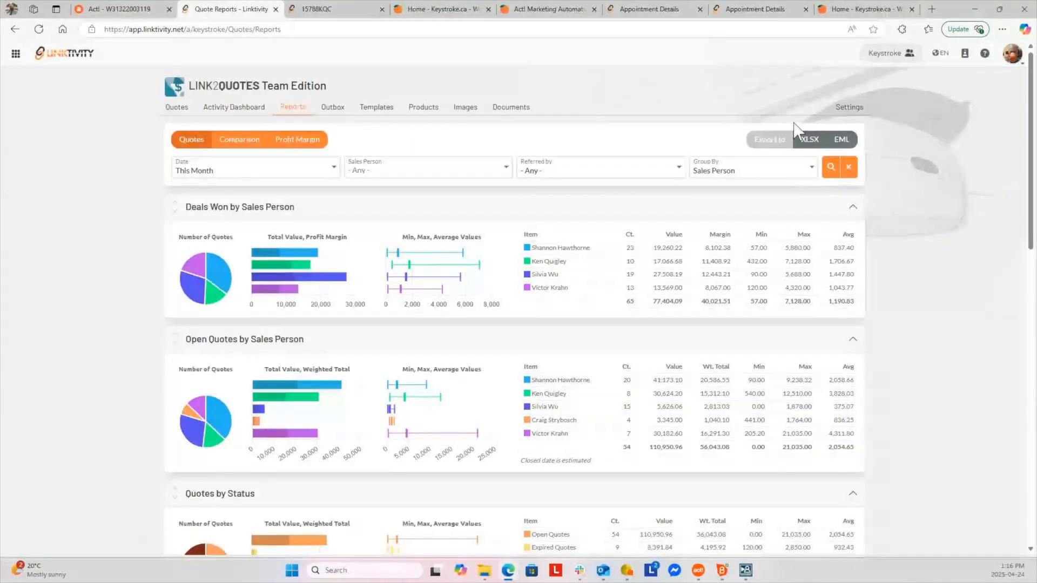
left_click(848, 108)
Browse the saved quote email templates, such as 30+ Days Inactivity Quote Reminder
left_click(493, 111)
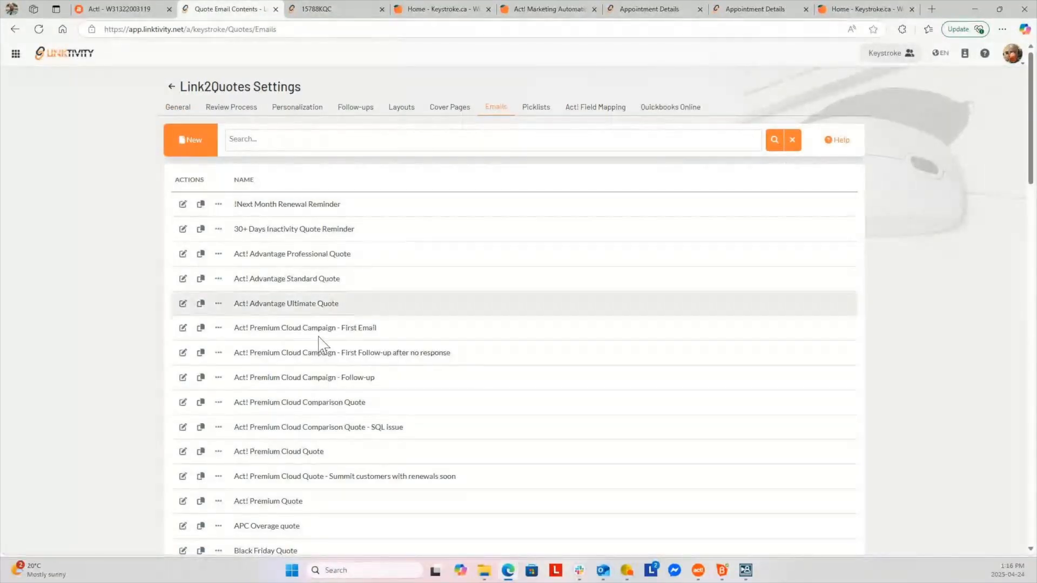
scroll(324, 346, "down", 15)
scroll(340, 375, "down", 2)
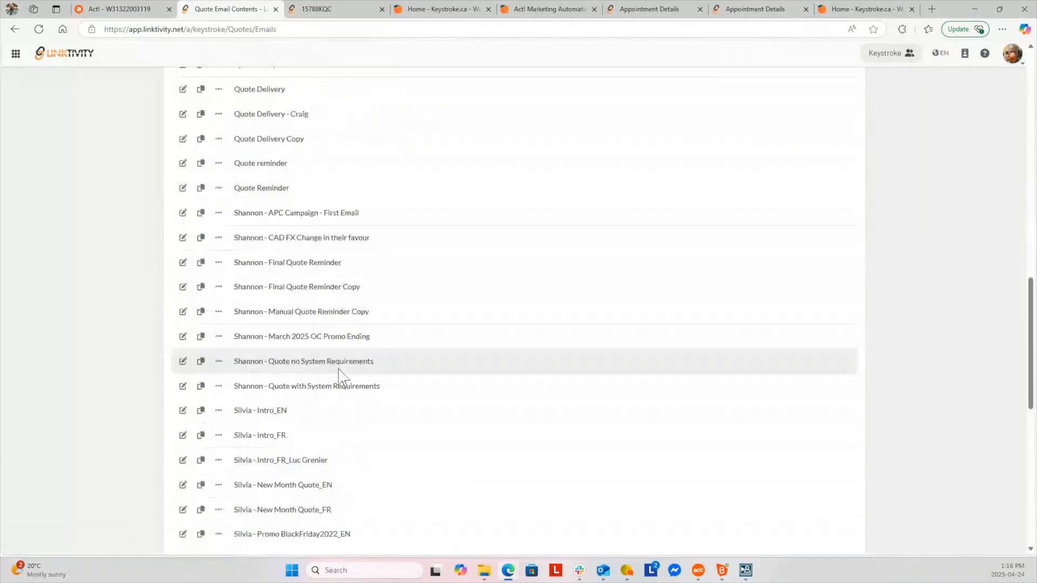
scroll(359, 416, "up", 7)
scroll(361, 411, "up", 10)
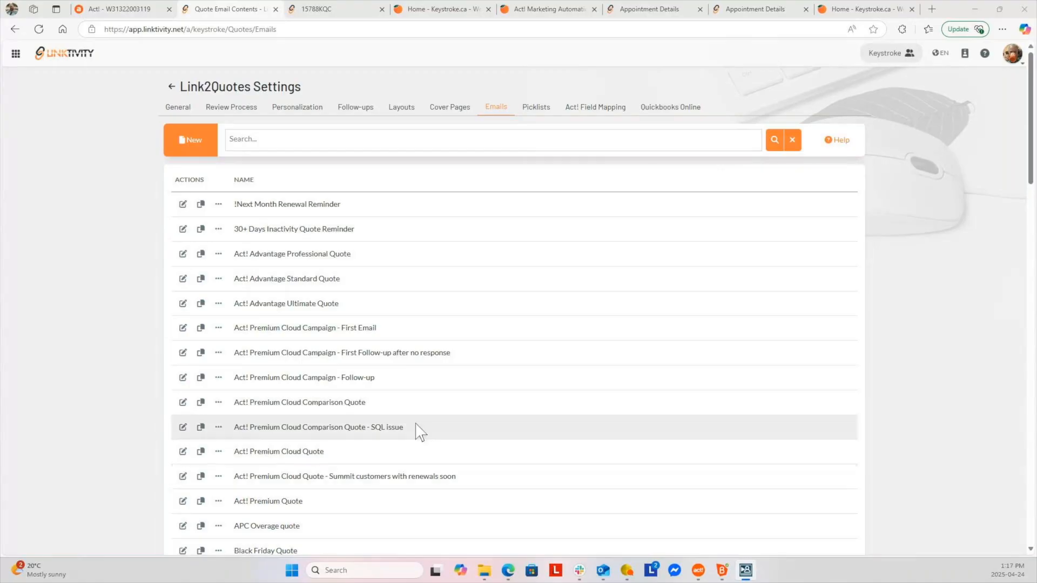
Start and discard a new email template, then begin a new quote from the Quotes page
left_click(193, 141)
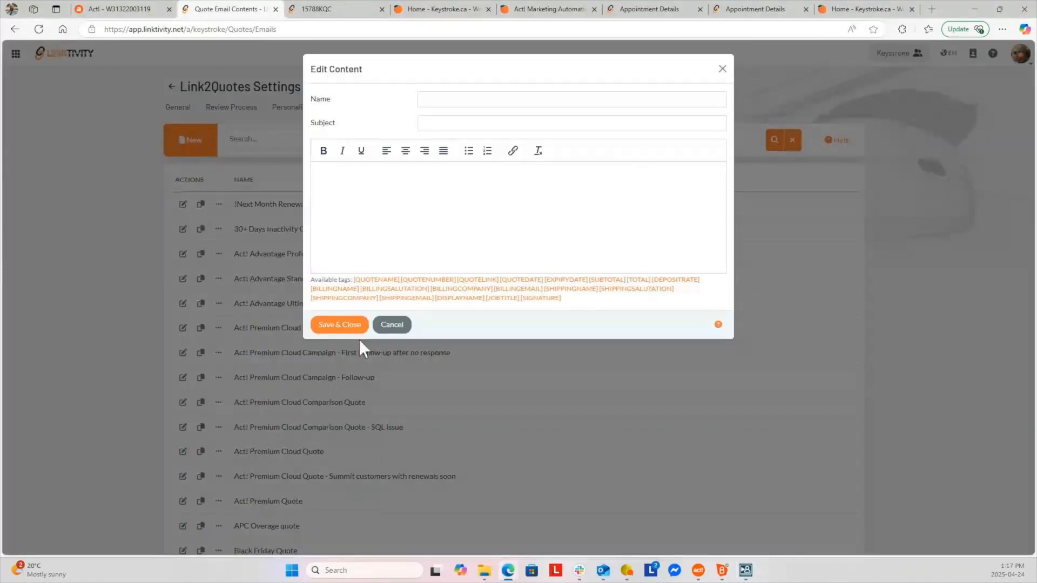
left_click(392, 325)
left_click(172, 88)
left_click(199, 161)
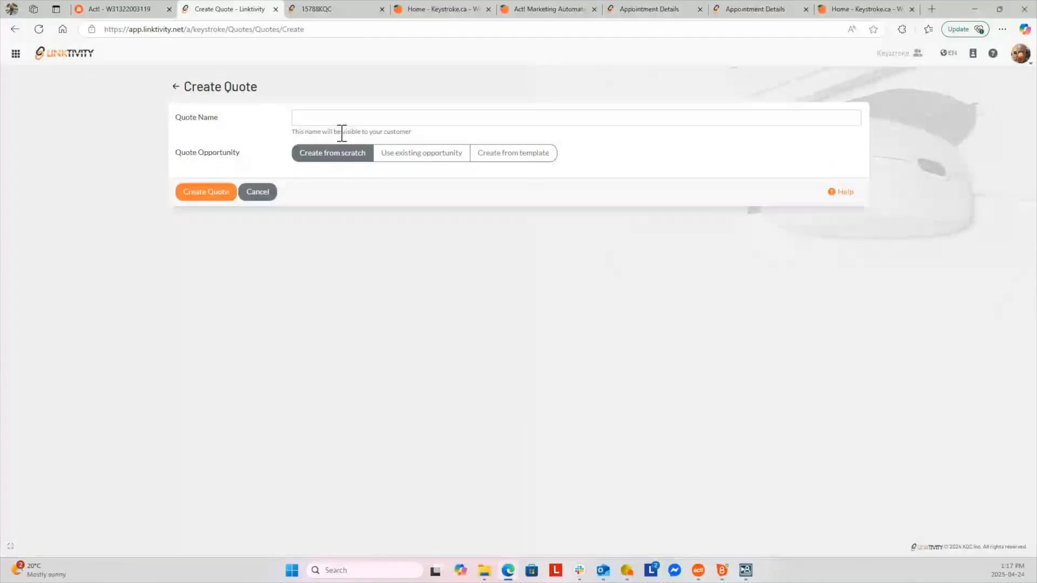
Create a quote named 'Quote' from the !Act! Advantage Standard template
left_click(532, 157)
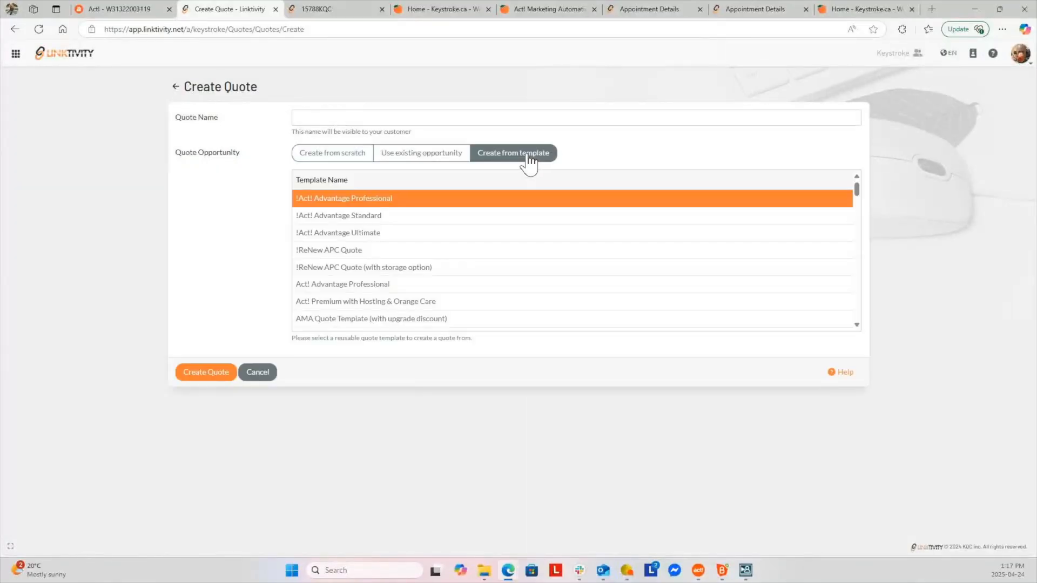
left_click(362, 117)
type("Quote for Vic")
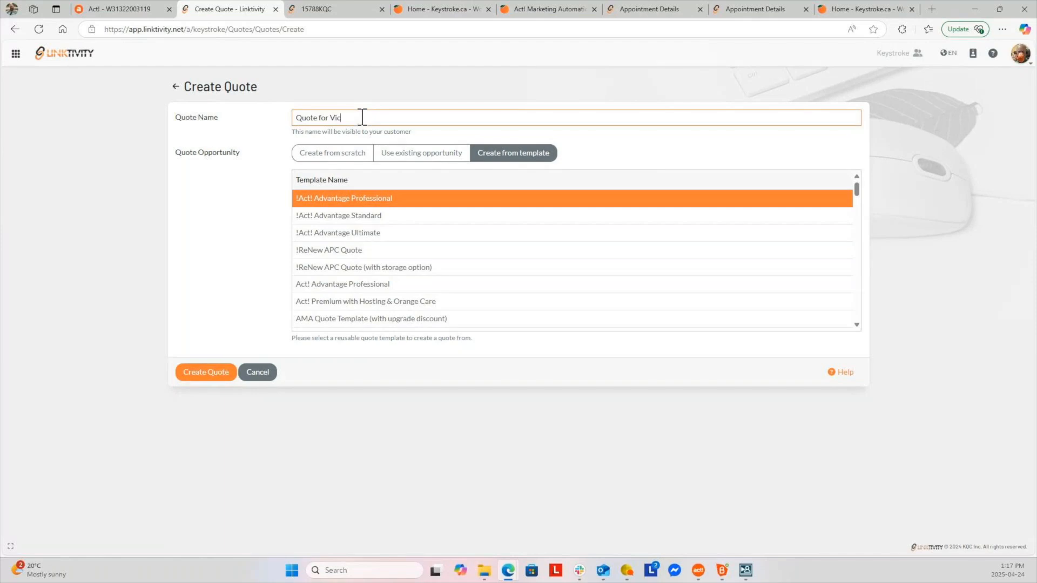
left_click(390, 218)
left_click(209, 377)
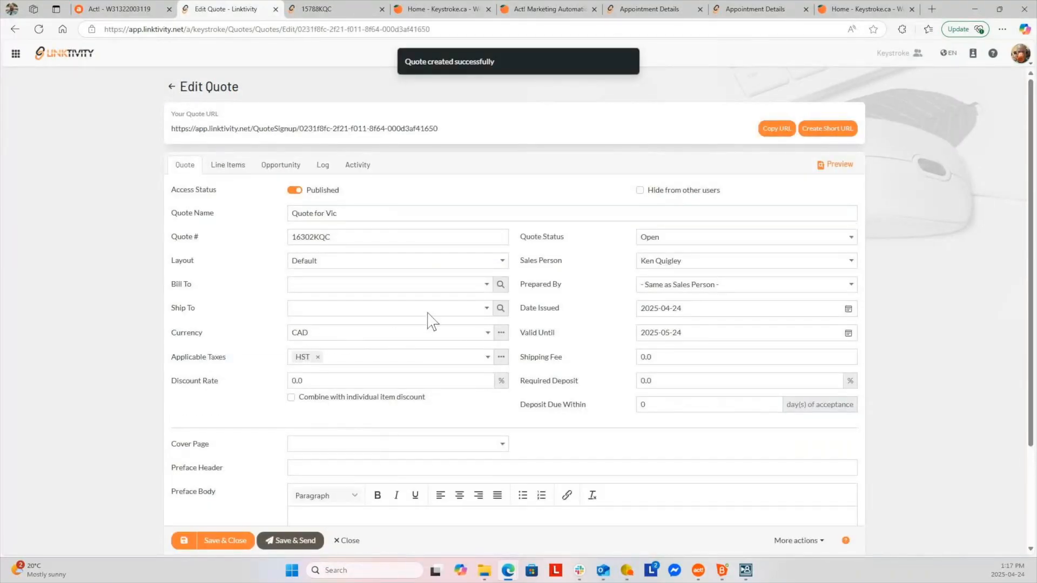
Set the quote's Bill To to the customer contact found by name search
left_click(501, 284)
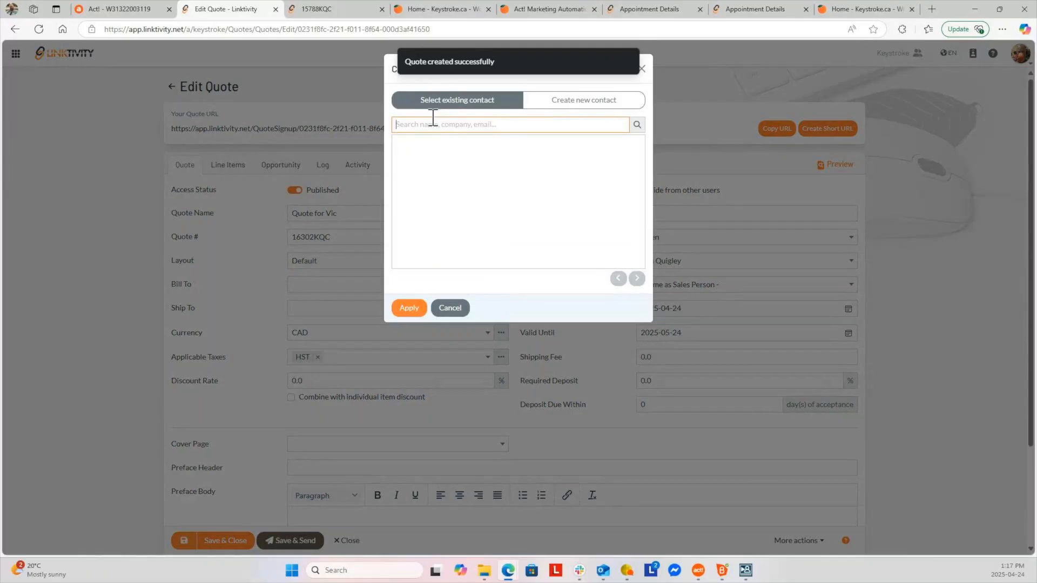
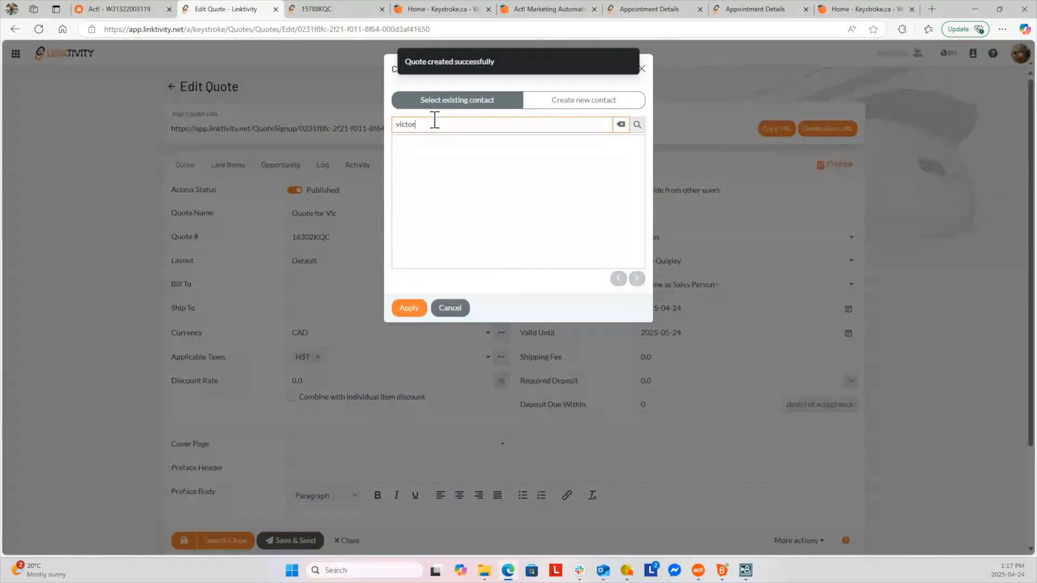
left_click(637, 125)
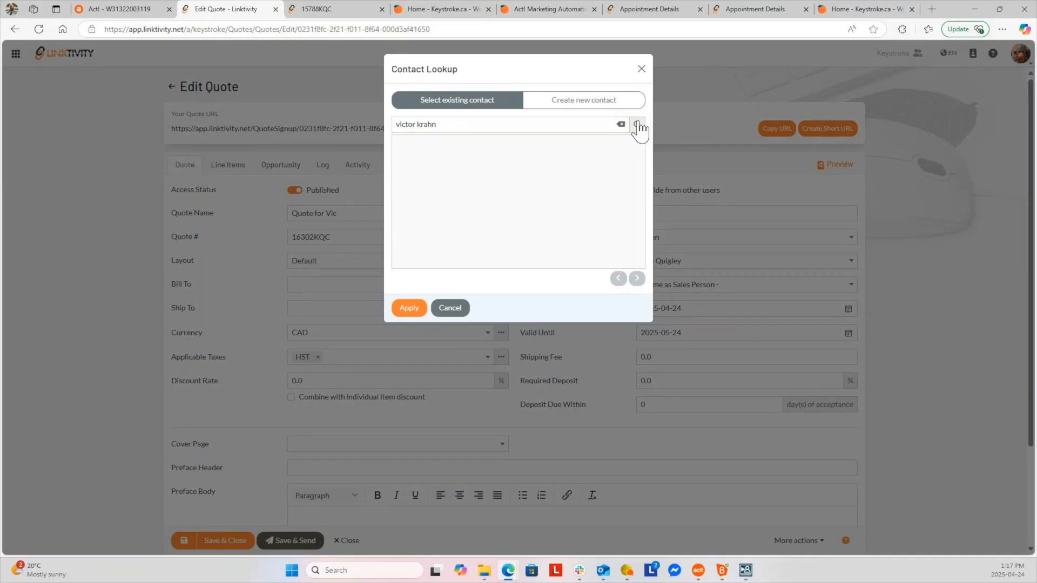
left_click(475, 142)
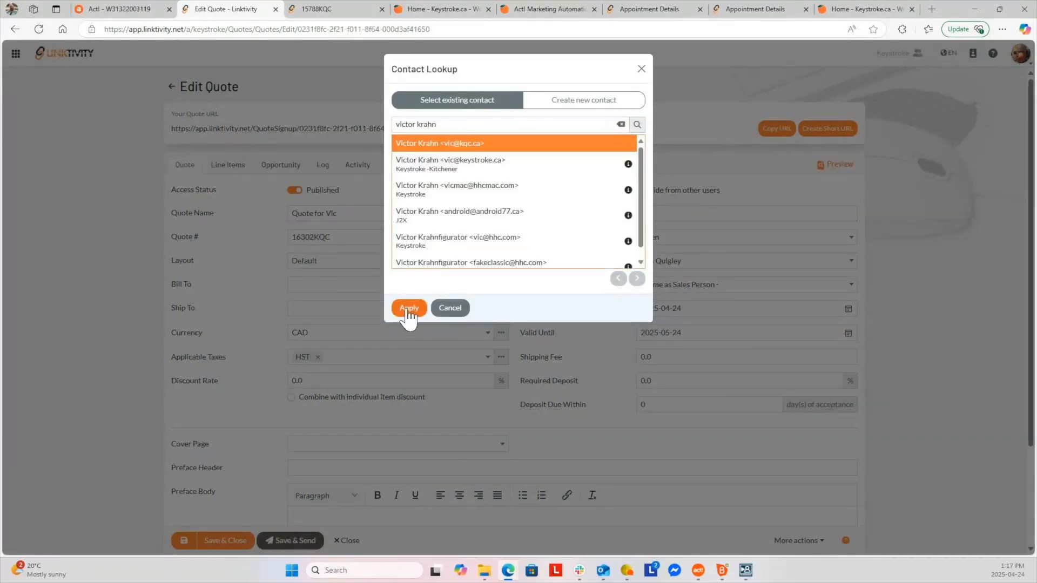
left_click(409, 308)
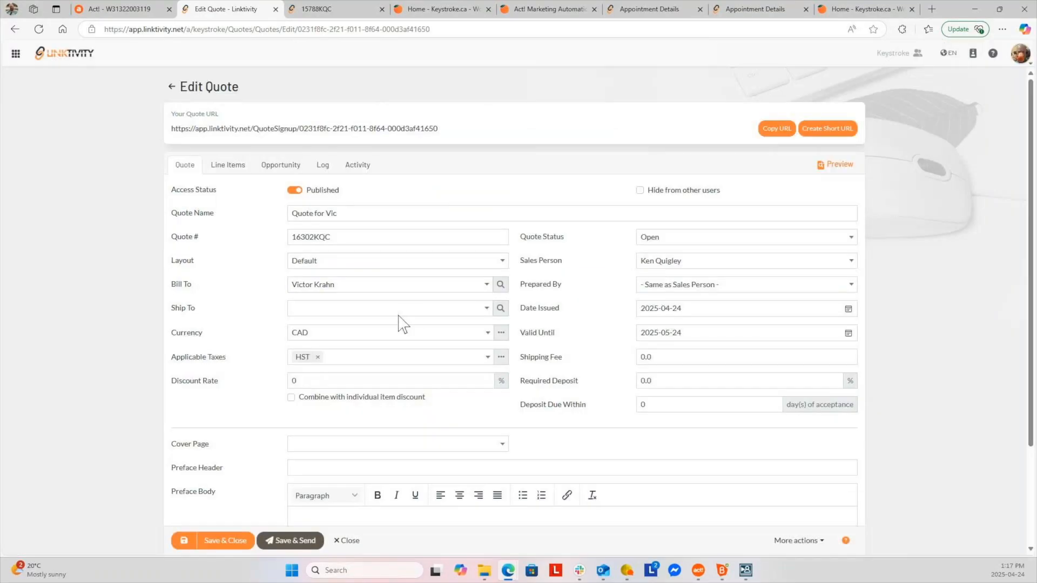
Review the quote's line items, including the Act! Advantage Video, and save it
left_click(233, 167)
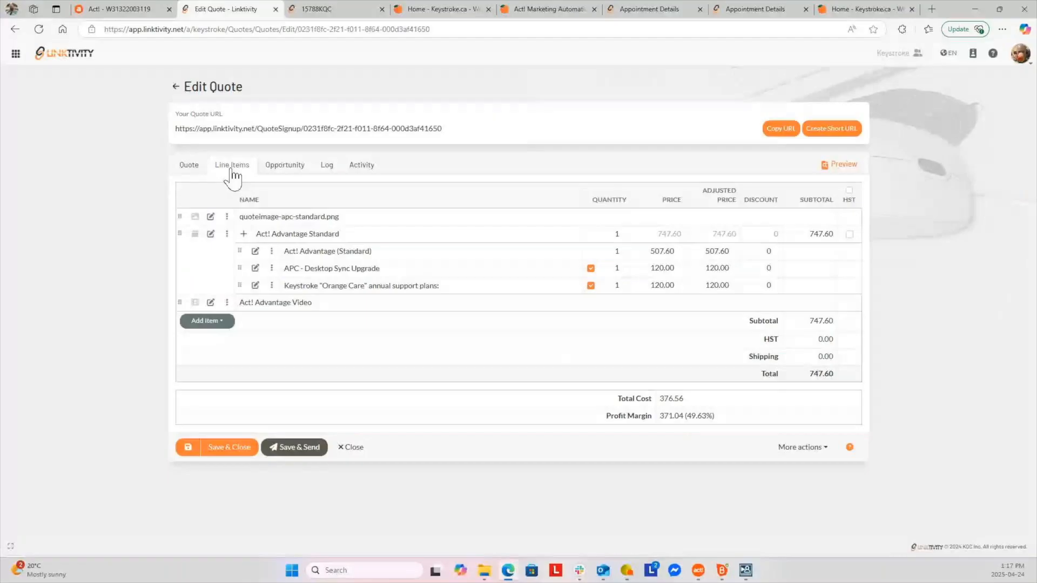
left_click(353, 219)
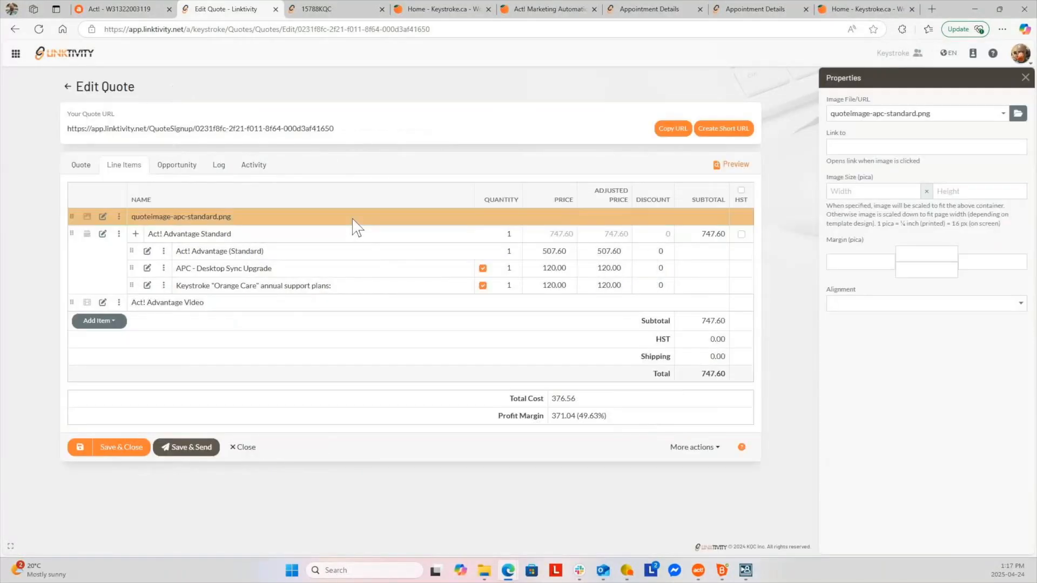
left_click(243, 238)
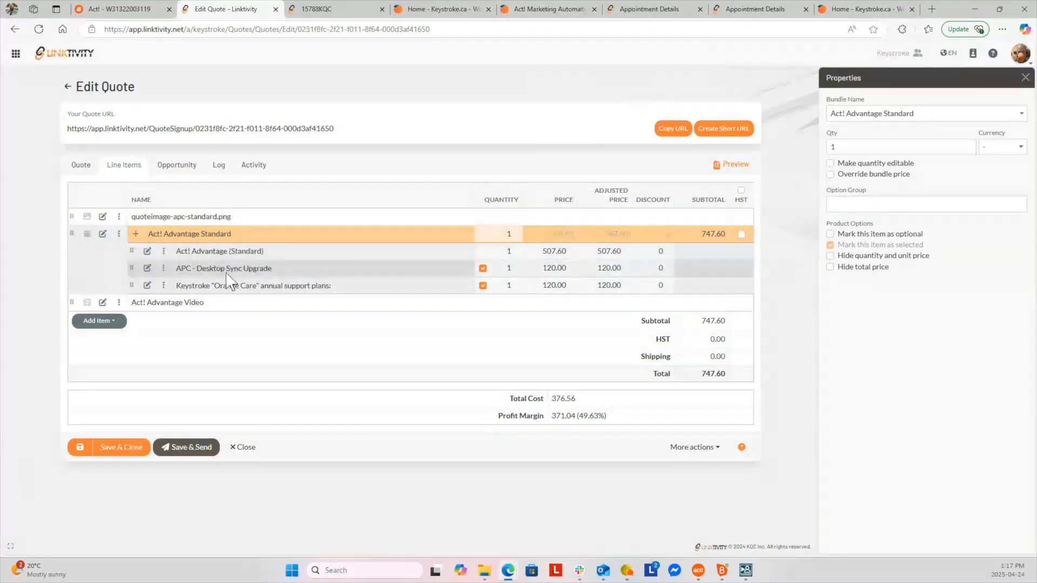
left_click(214, 304)
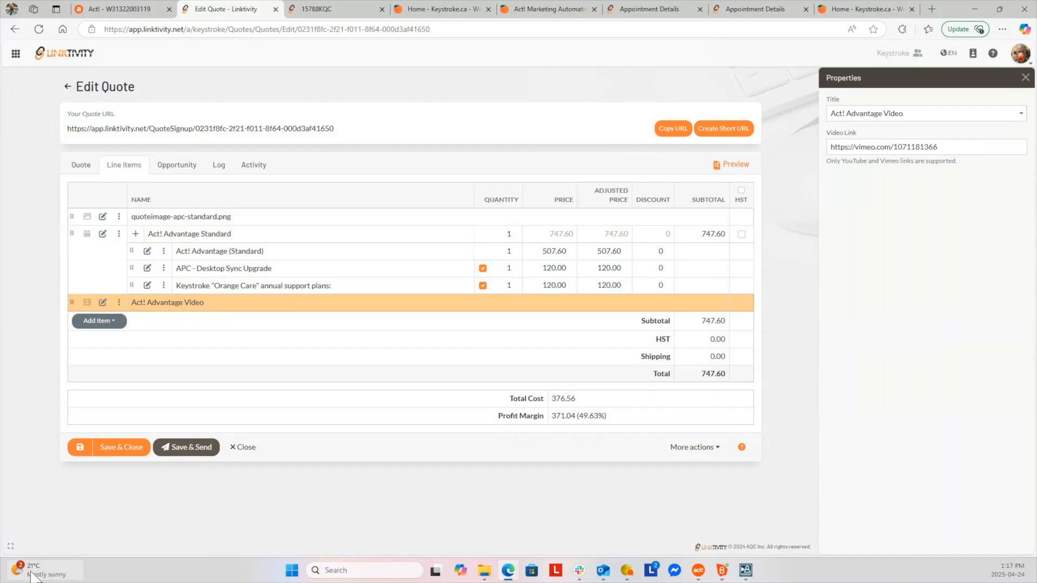
left_click(77, 451)
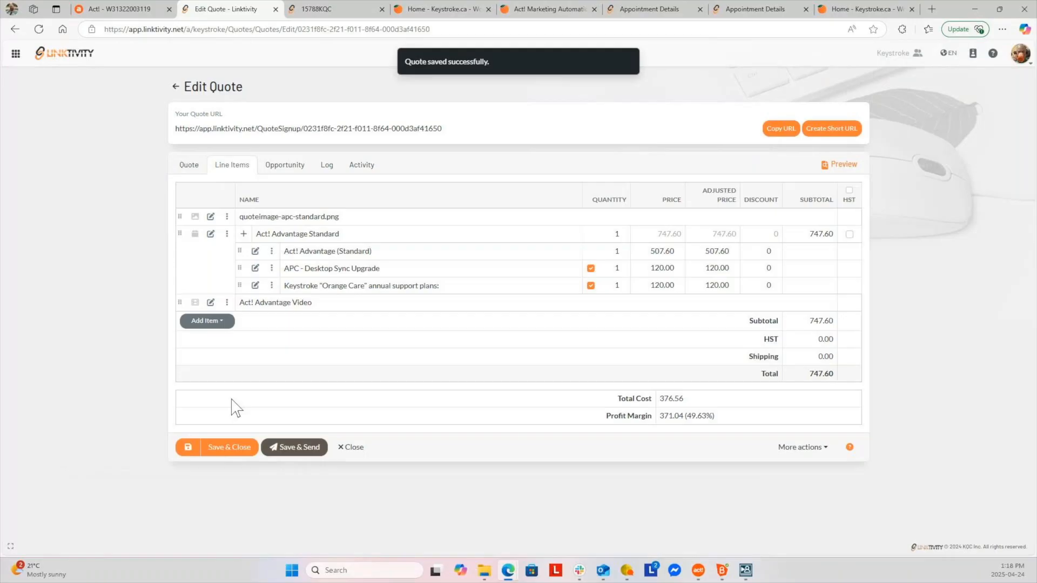
Review the saved quote's opportunity, log entries and activity history
left_click(272, 172)
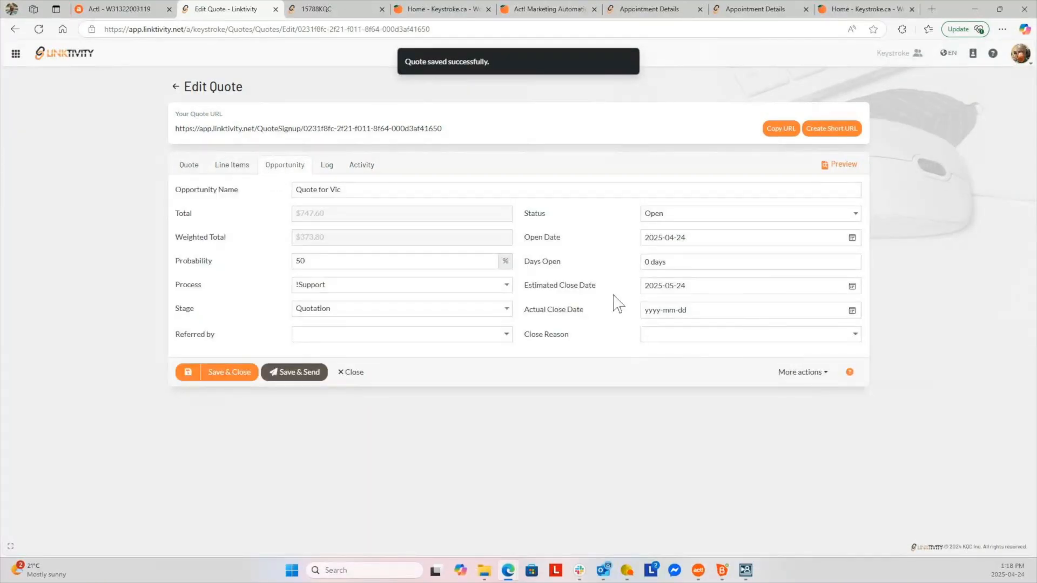
left_click(327, 169)
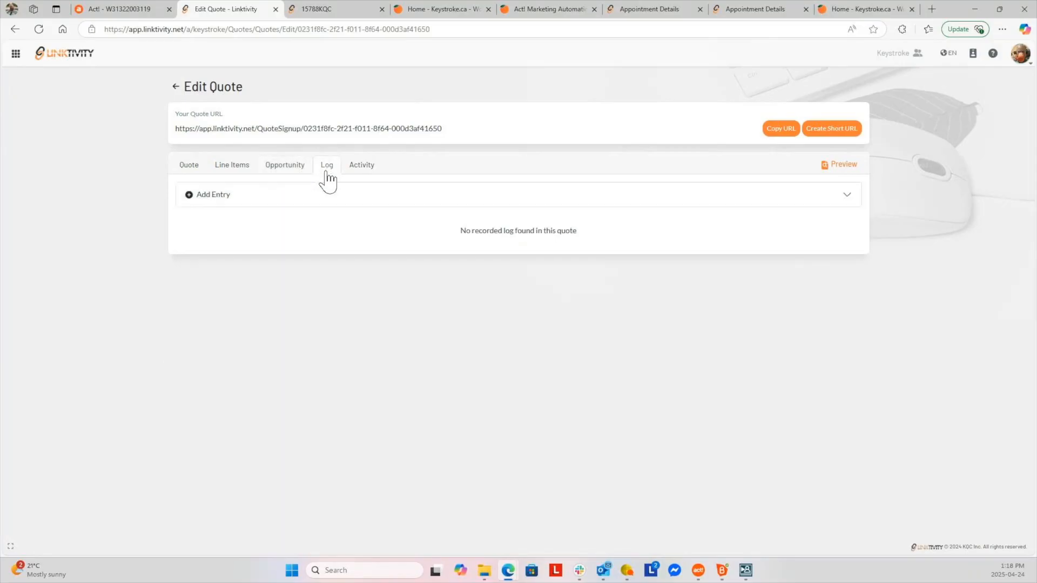
left_click(362, 170)
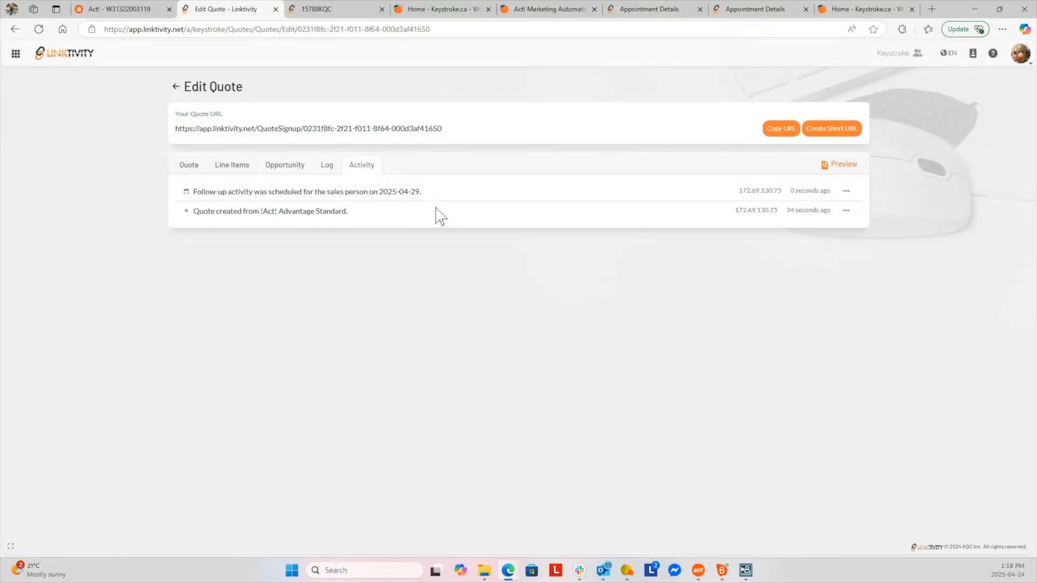
Preview the new quote's public acceptance page and scroll through its items
left_click(833, 168)
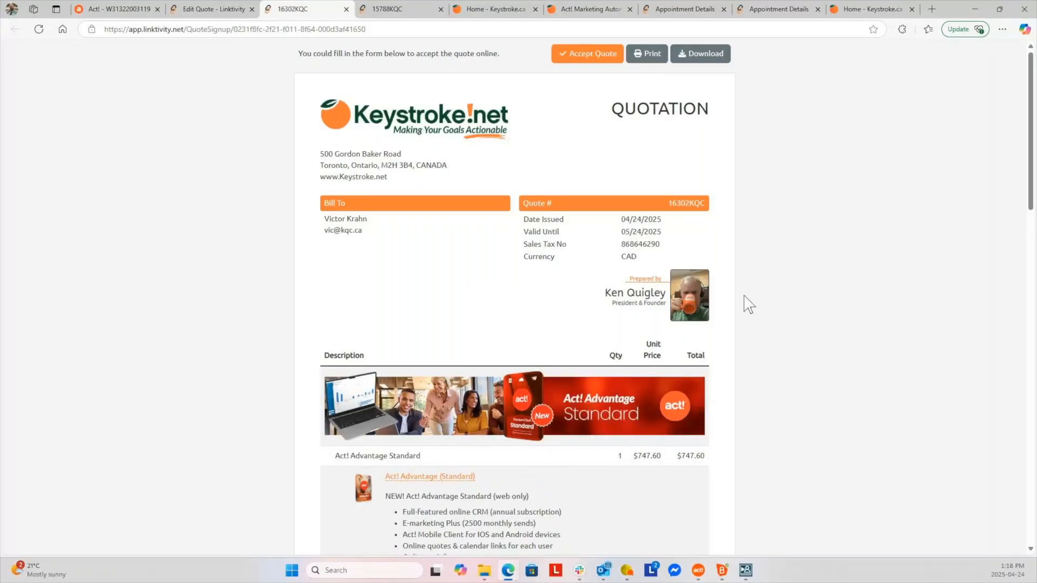
scroll(746, 315, "down", 1)
scroll(744, 313, "down", 3)
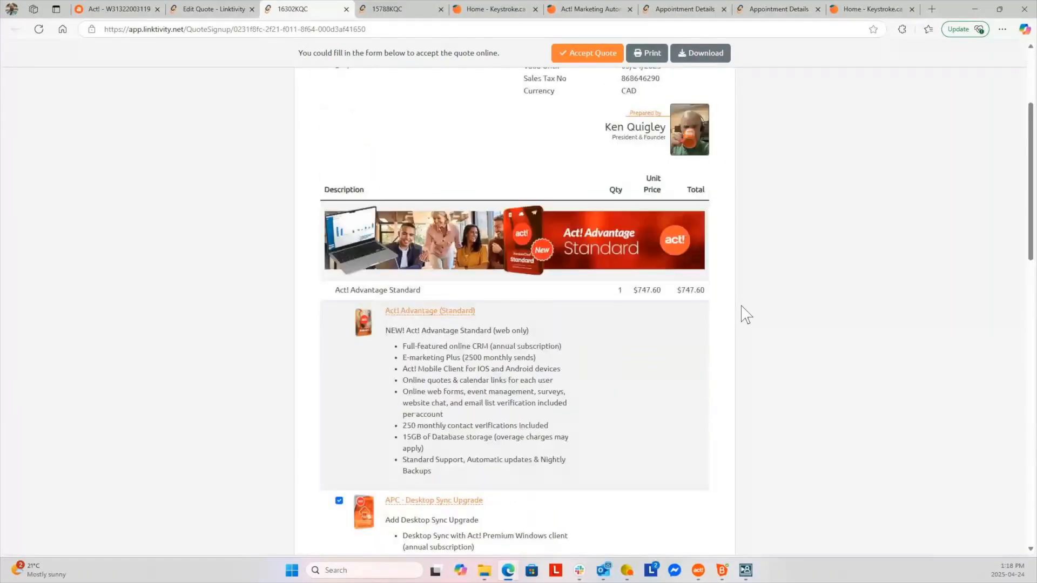
scroll(744, 314, "up", 4)
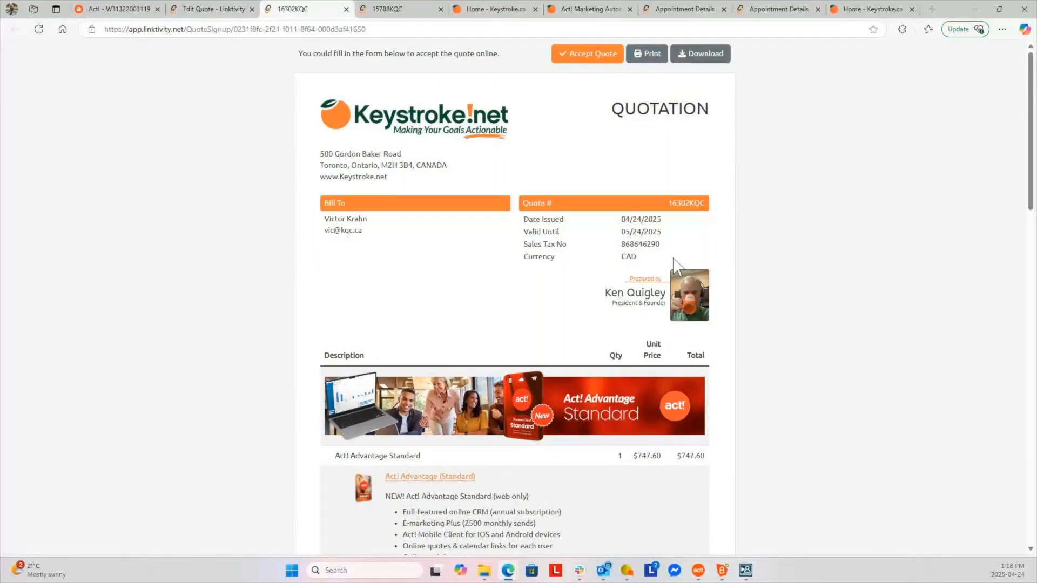
scroll(756, 318, "down", 1)
scroll(758, 326, "down", 4)
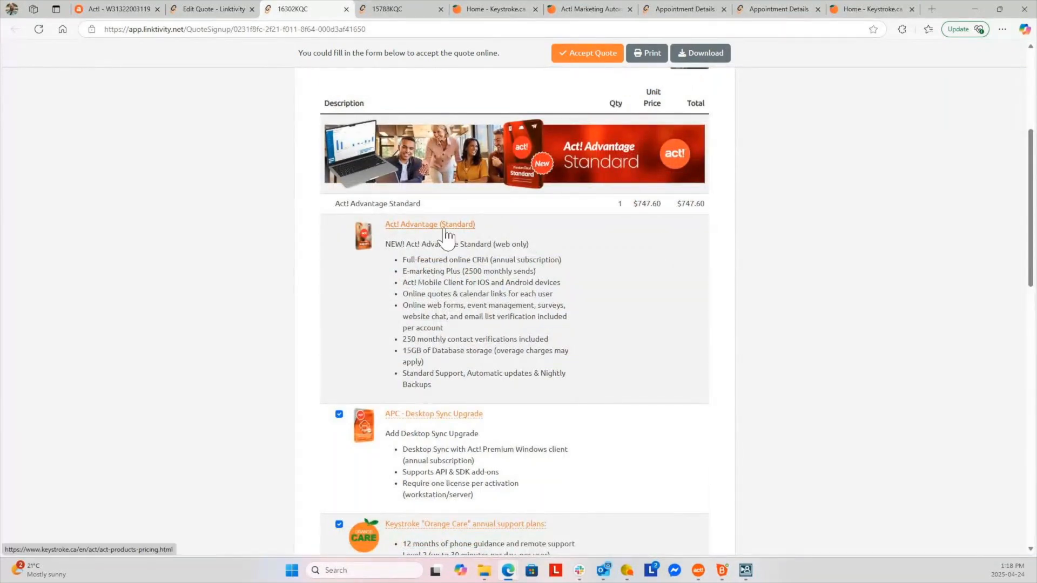
scroll(579, 382, "down", 4)
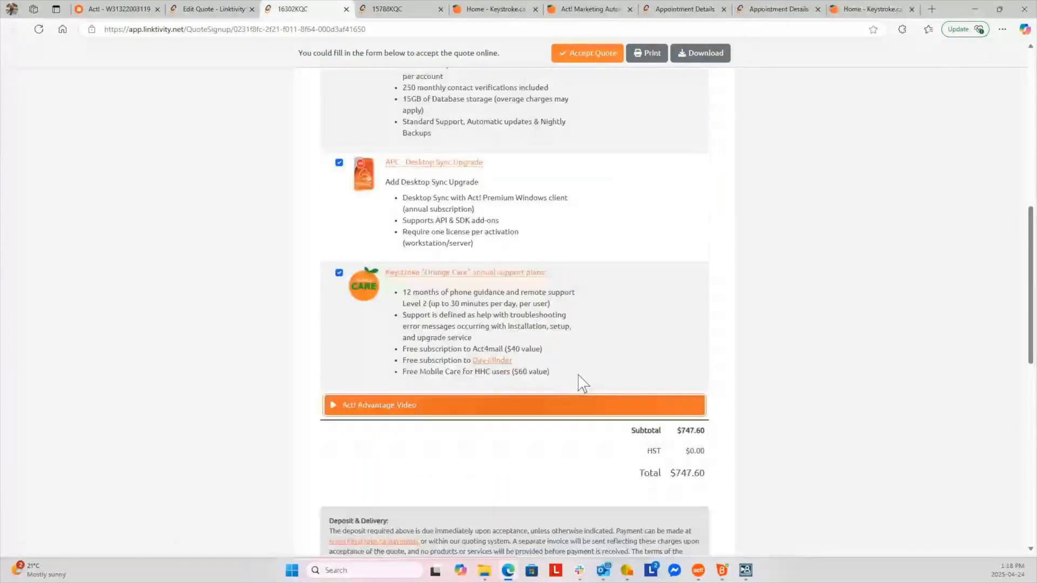
scroll(581, 382, "down", 2)
scroll(562, 382, "up", 2)
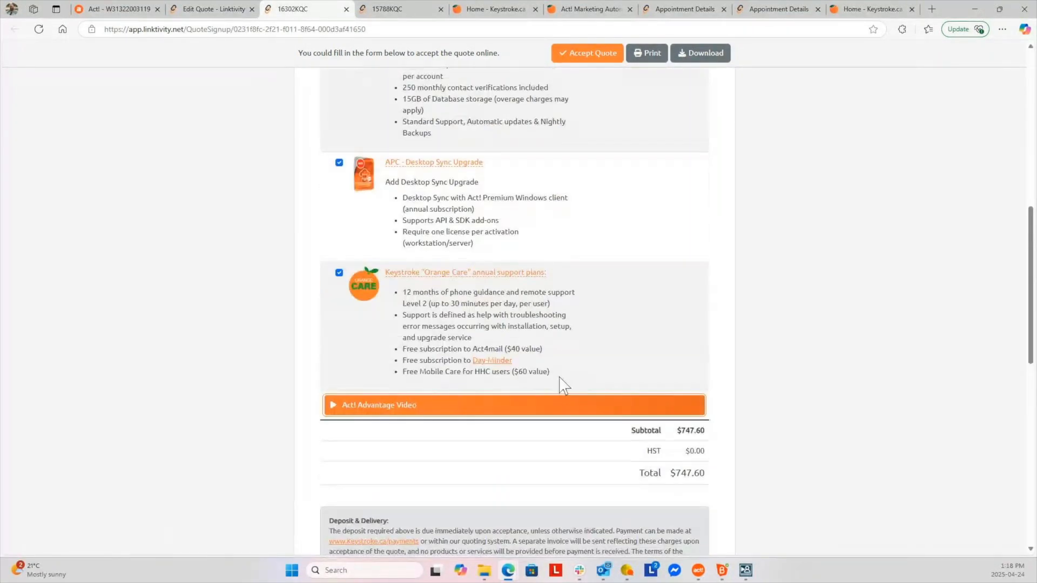
Play the Act! Advantage Video in the quote, then close it and recheck the page
left_click(510, 406)
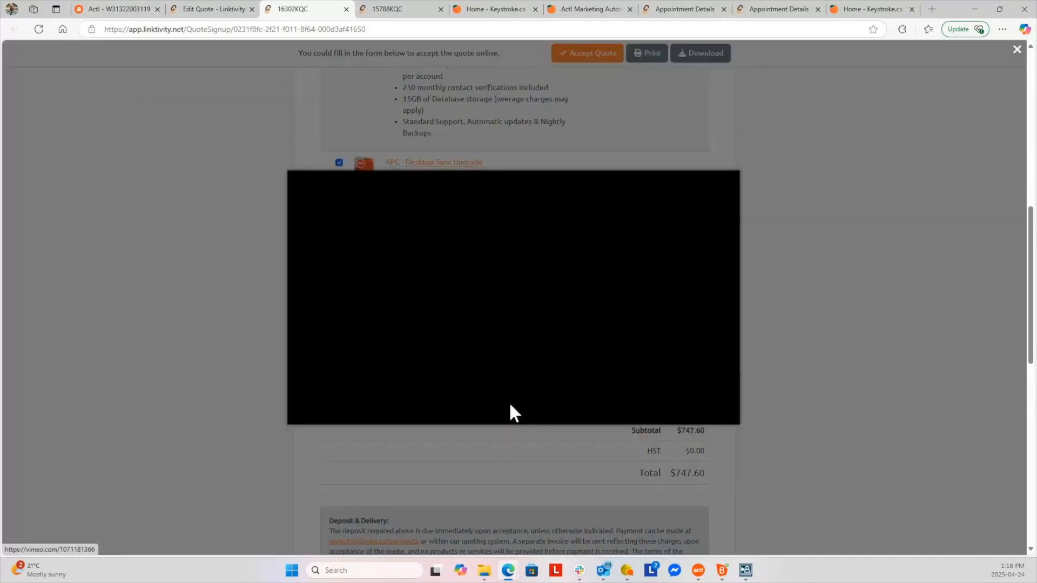
left_click(832, 310)
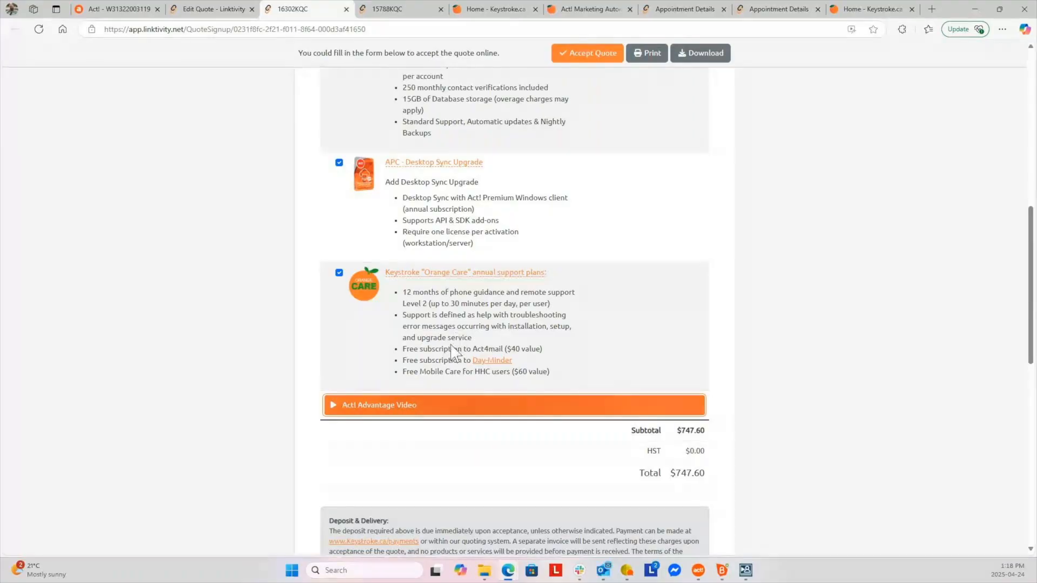
scroll(486, 348, "up", 4)
scroll(534, 357, "down", 2)
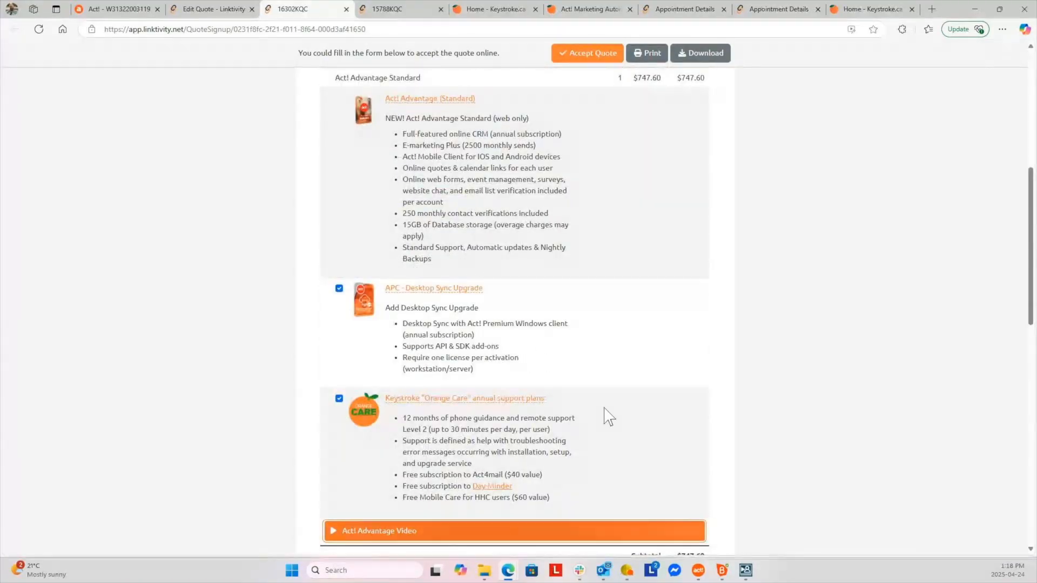
scroll(609, 417, "up", 2)
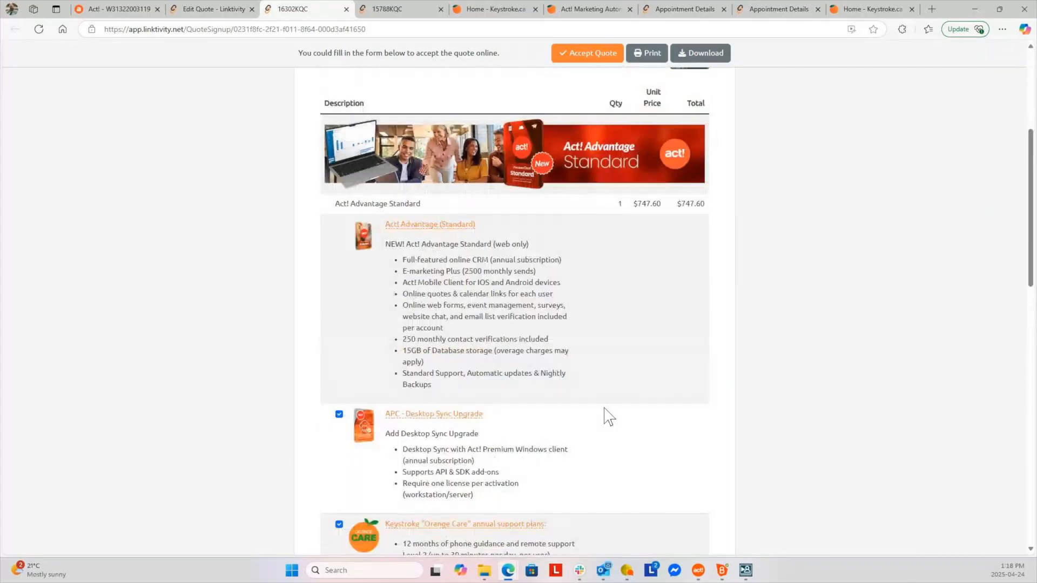
scroll(609, 417, "down", 2)
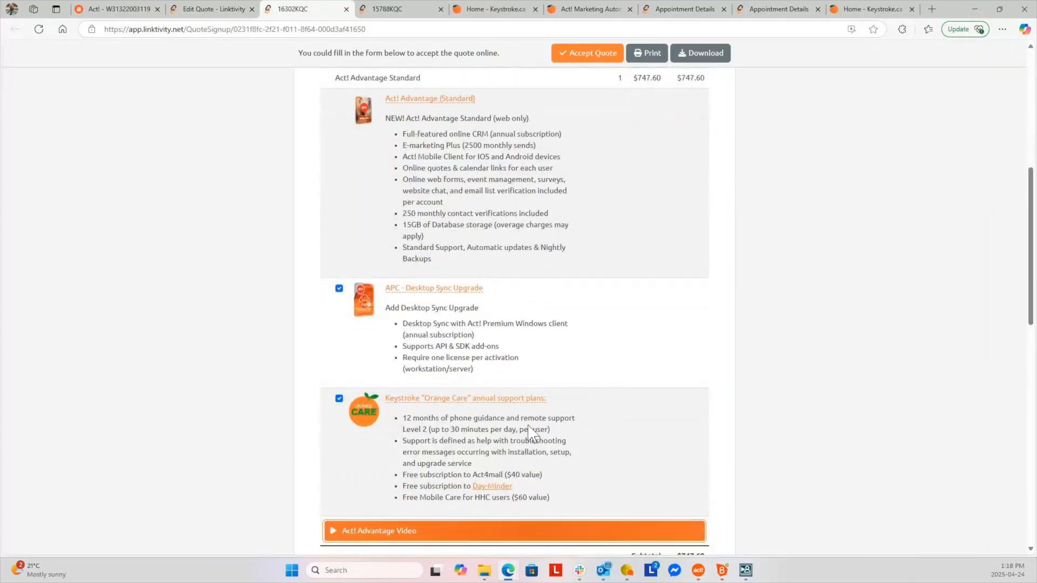
Uncheck the optional APC - Desktop Sync Upgrade and confirm the total drops to $627.60
left_click(339, 289)
scroll(608, 408, "up", 2)
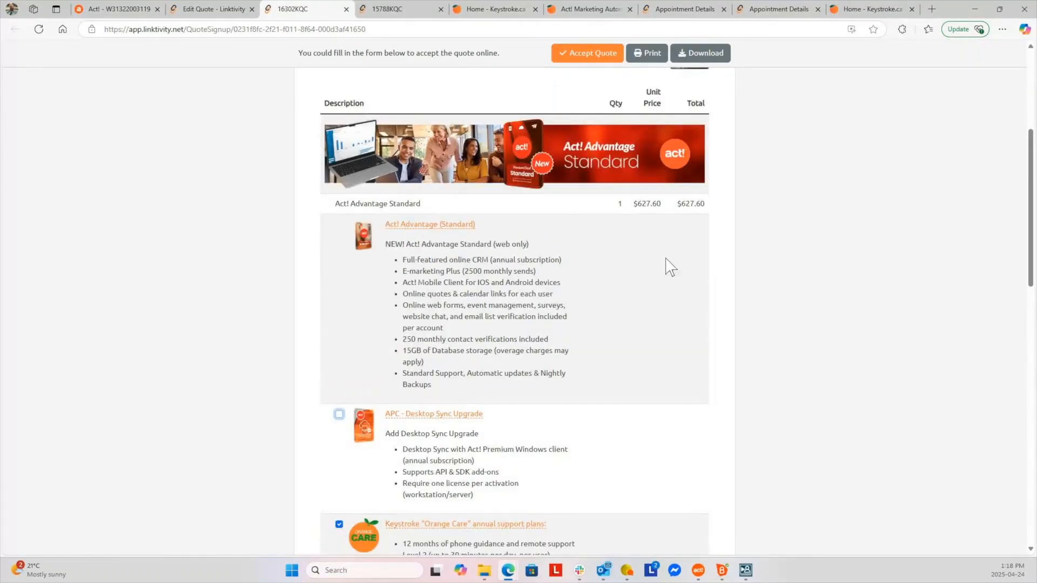
scroll(671, 268, "down", 1)
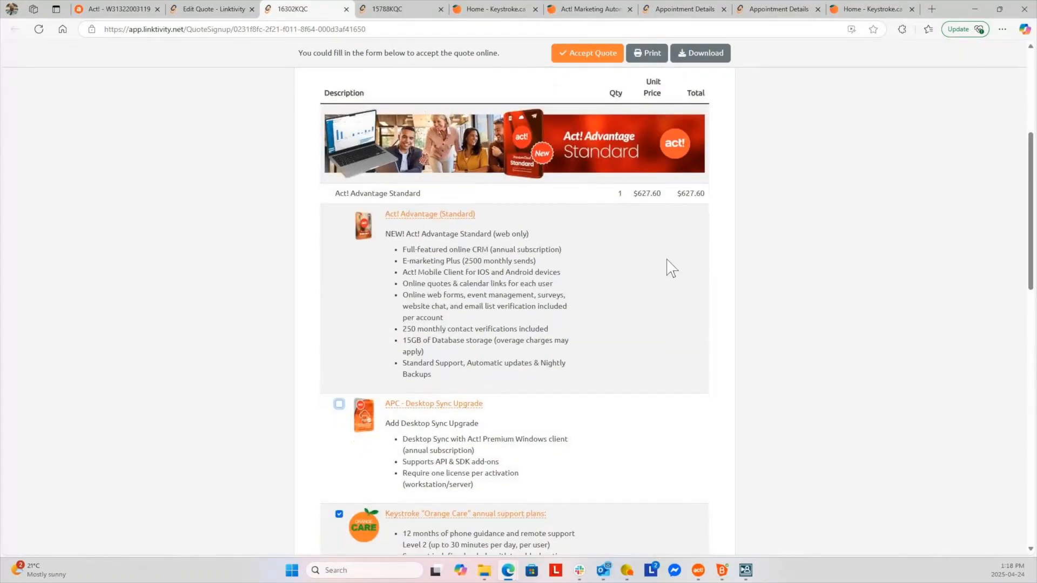
scroll(671, 268, "down", 5)
scroll(671, 267, "down", 2)
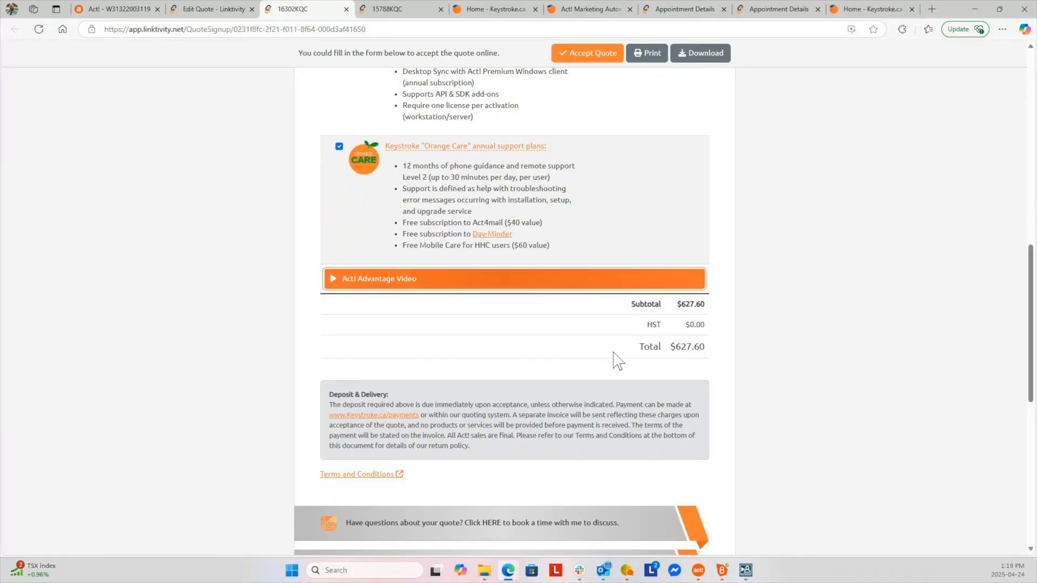
scroll(636, 363, "up", 1)
scroll(633, 363, "up", 8)
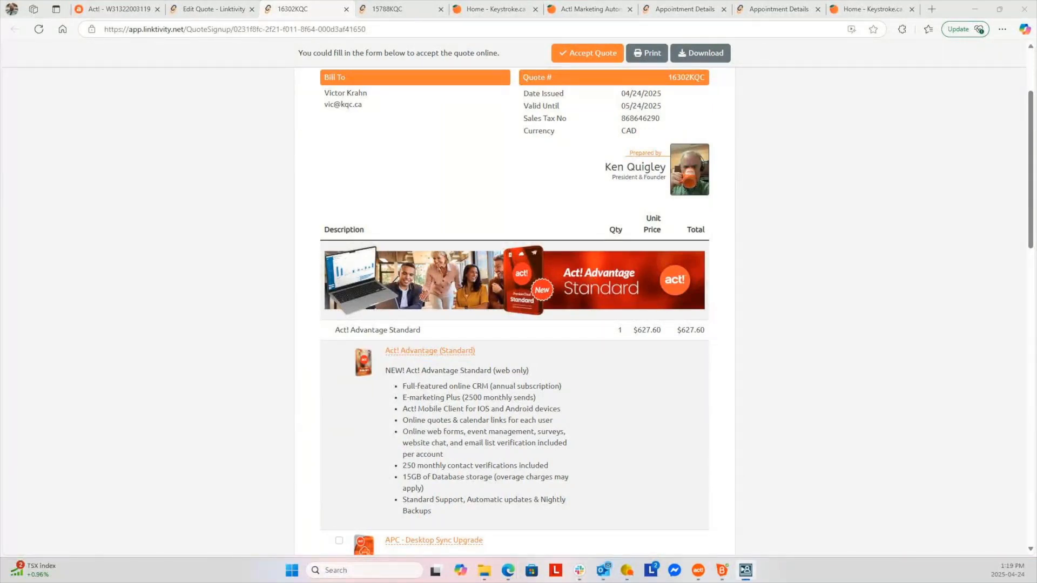
Return to Act! CRM and show its Additional Features add-on list
left_click(119, 11)
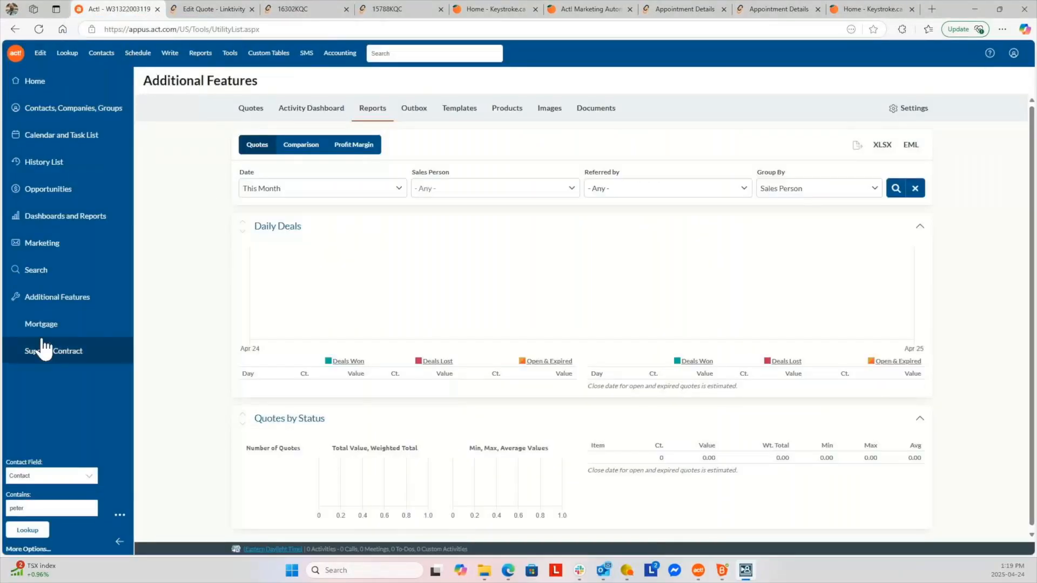
left_click(50, 298)
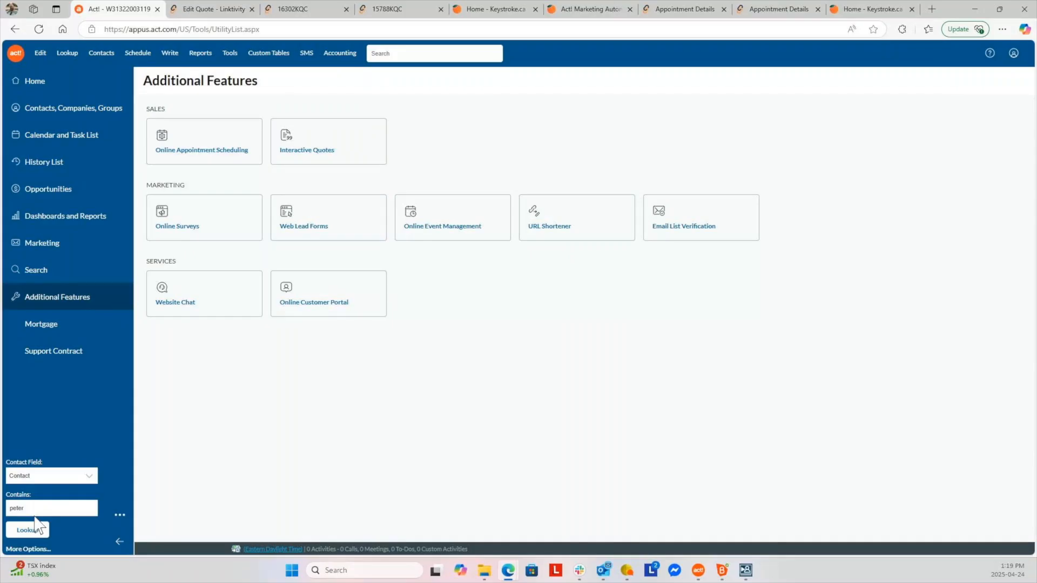
Review the Keystroke Act! marketing automation plans, then bring up Act!'s Marketing Automation campaigns
left_click(606, 14)
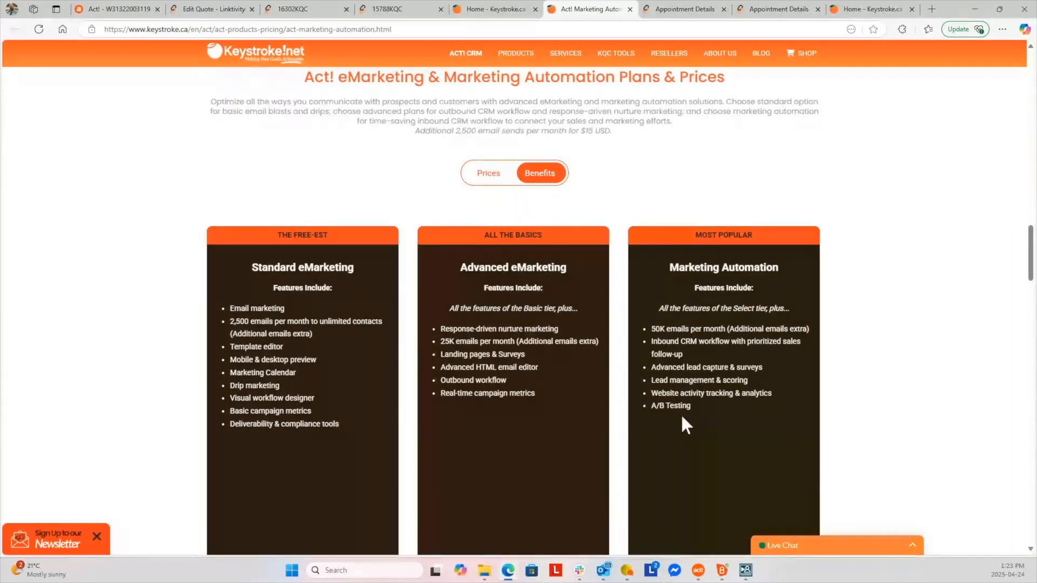
left_click(114, 9)
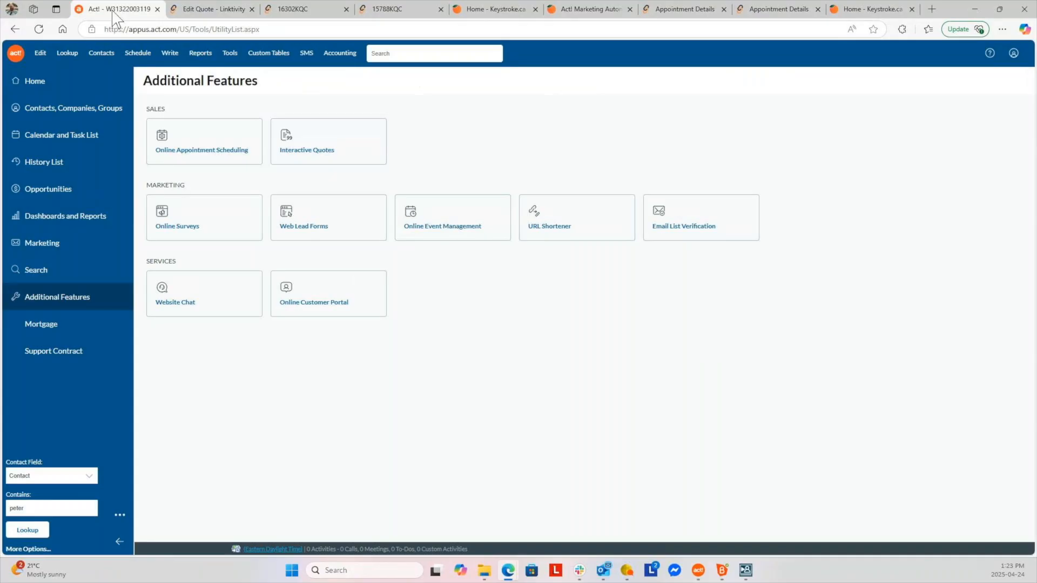
left_click(48, 249)
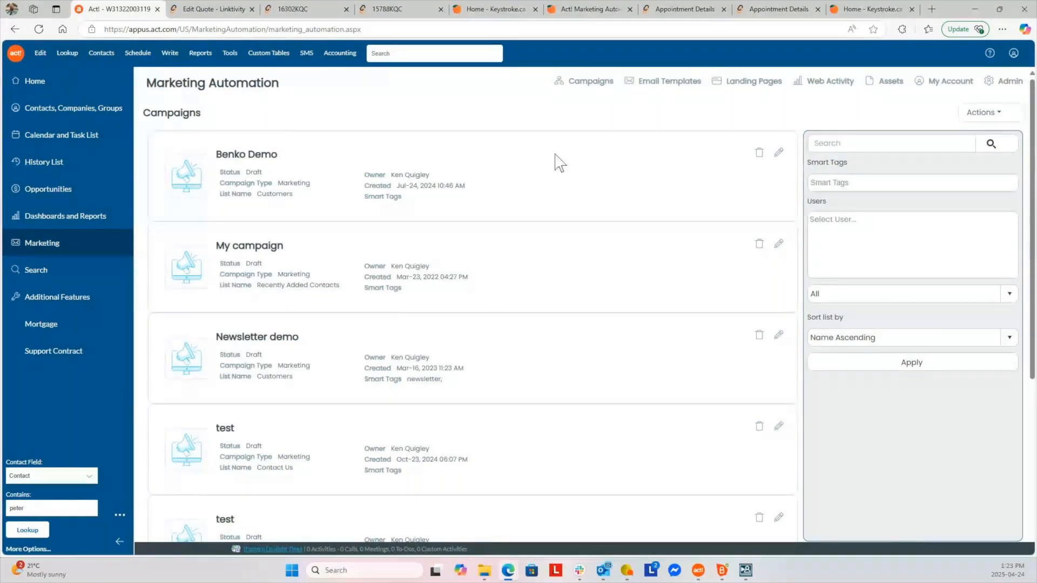
Look through the marketing email templates, then the empty Landing Pages list
left_click(654, 82)
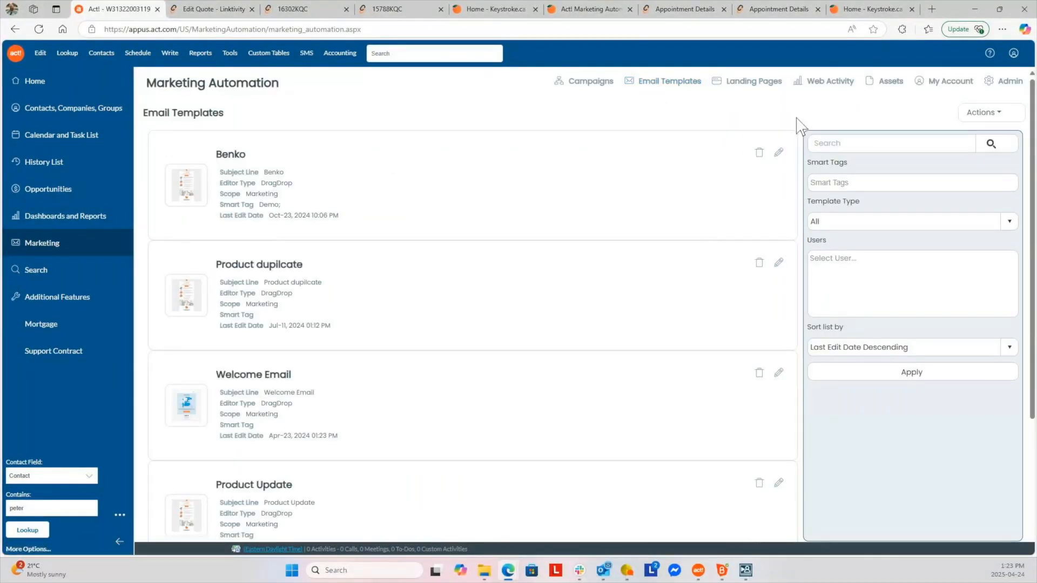
left_click(755, 85)
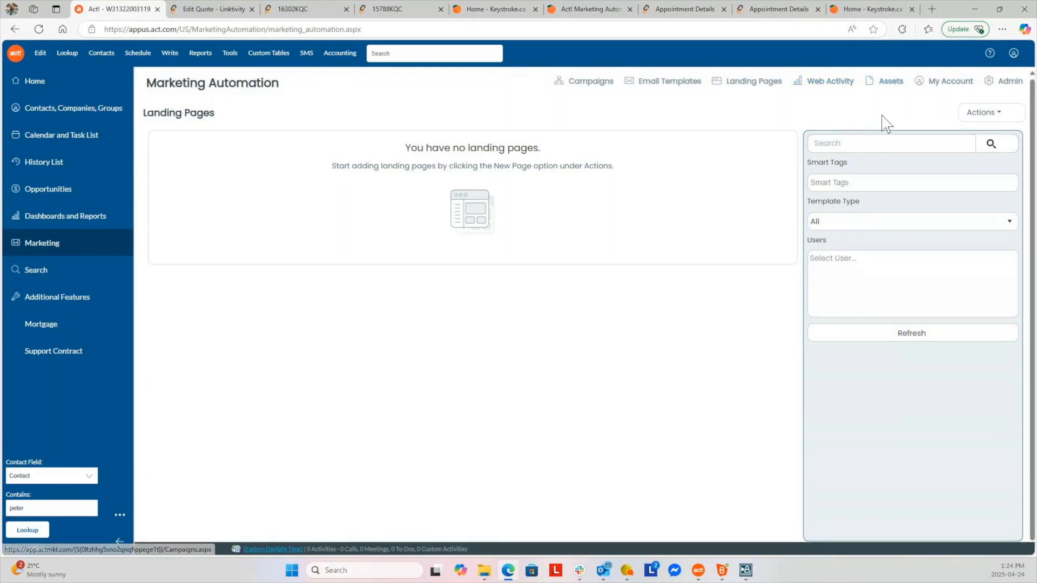
left_click(888, 86)
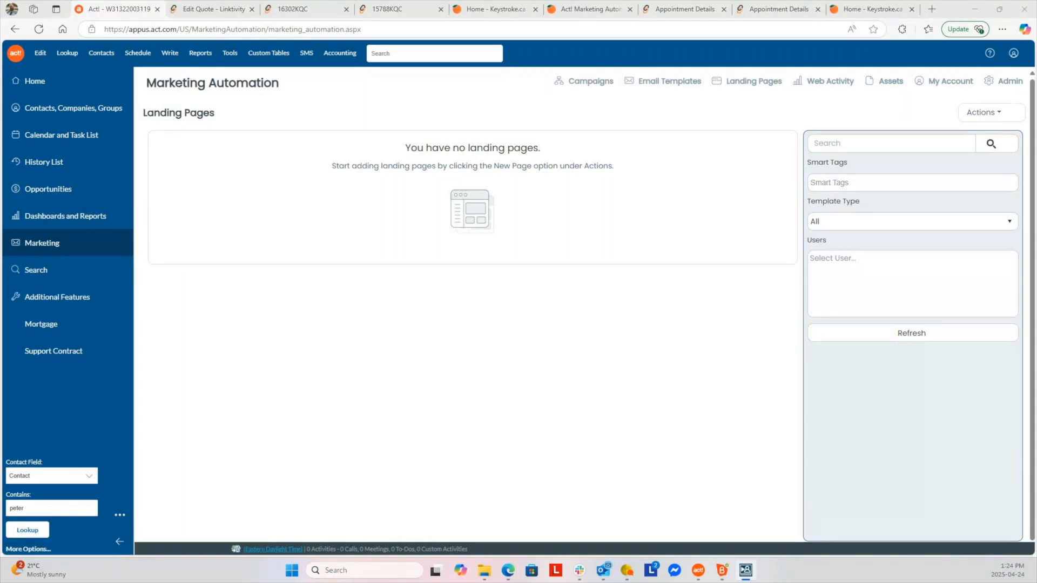
Open Link2Surveys Team Edition from Additional Features and view its empty Drip Emails page
left_click(65, 301)
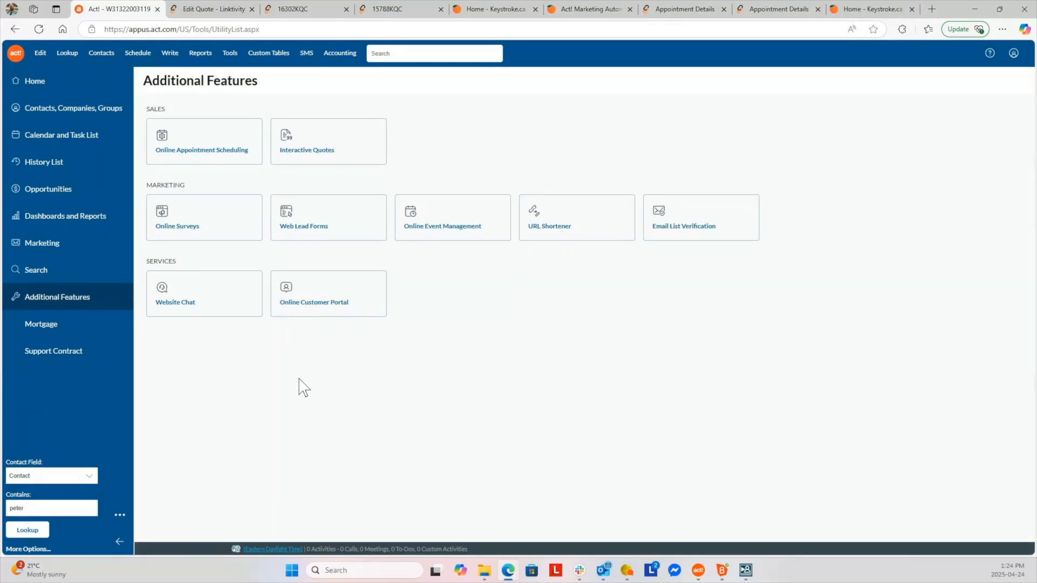
left_click(206, 231)
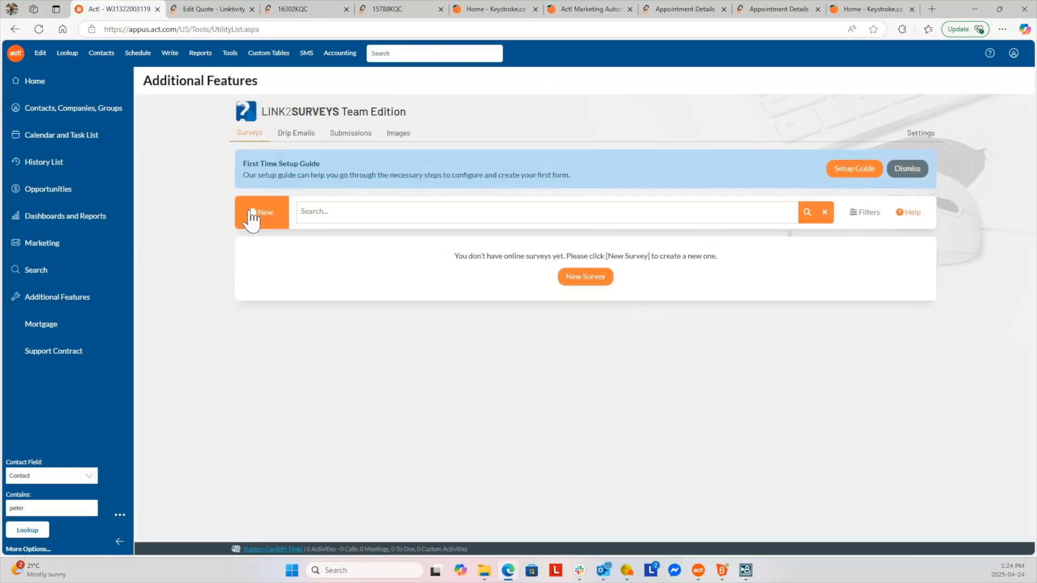
left_click(302, 135)
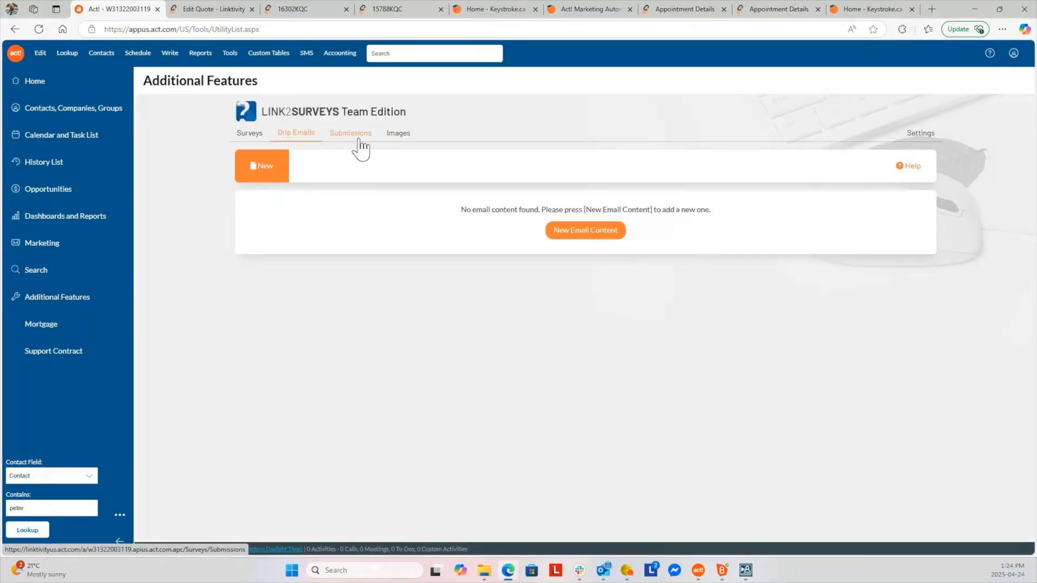
Launch the Surveys app from the Linktivity quote page's app list and move the Slack window aside
left_click(201, 8)
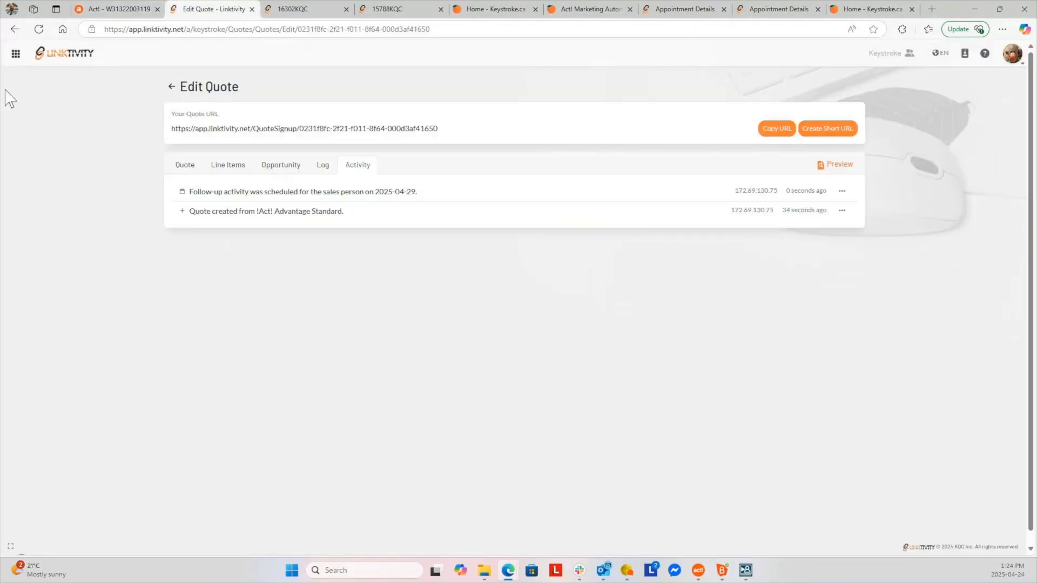
left_click(16, 54)
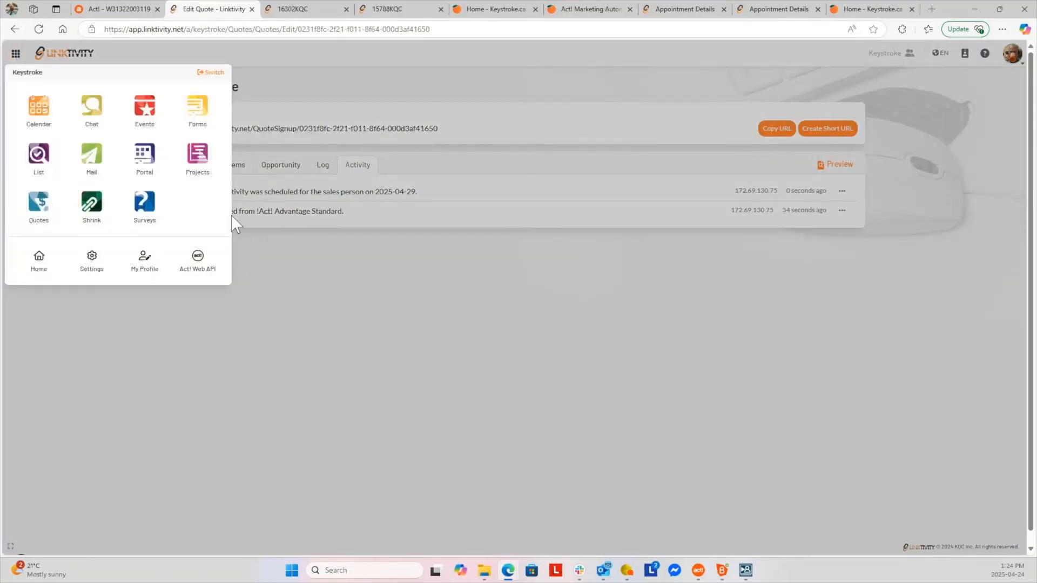
left_click(143, 212)
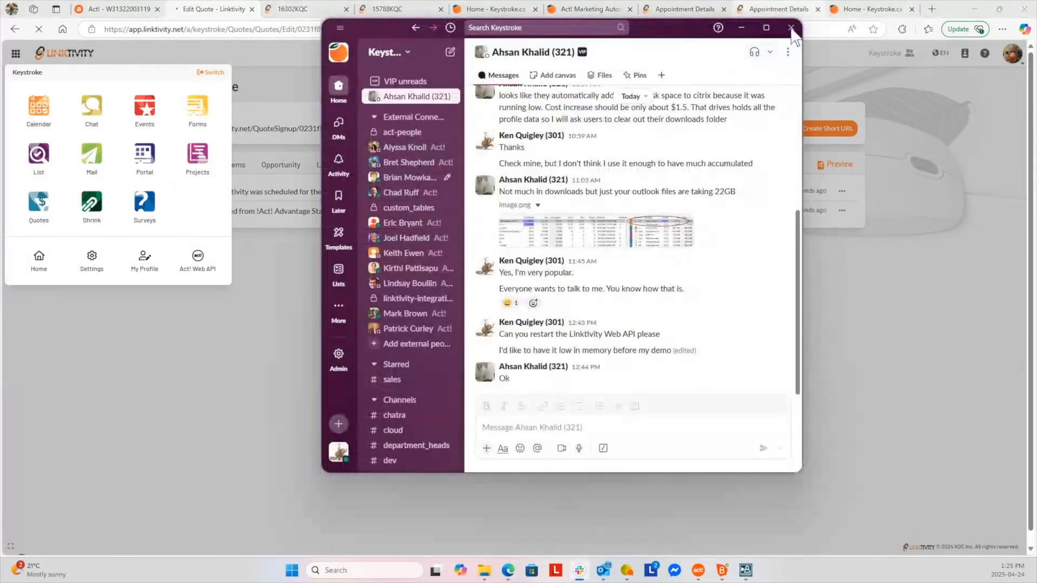
left_click_drag(694, 32, 0, 50)
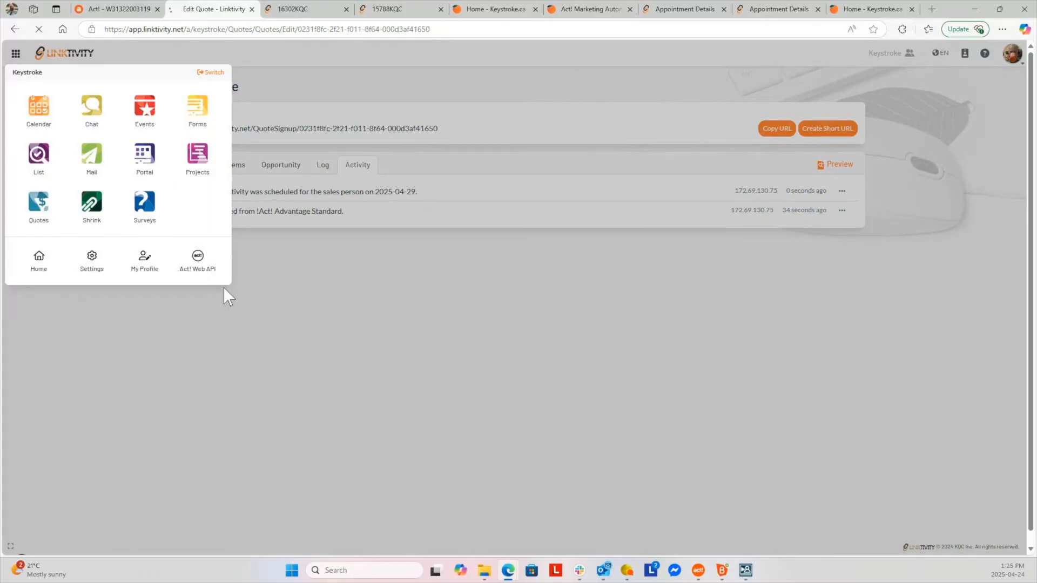
Open the Emarketing Survey (AMA category, custom URL AMA-use) for editing
scroll(311, 372, "down", 5)
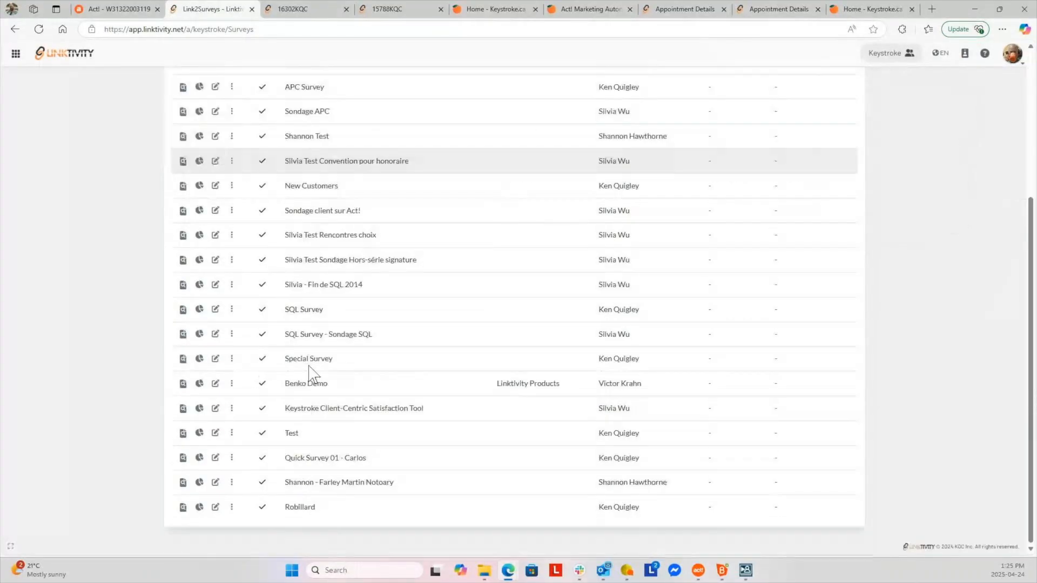
scroll(329, 410, "up", 3)
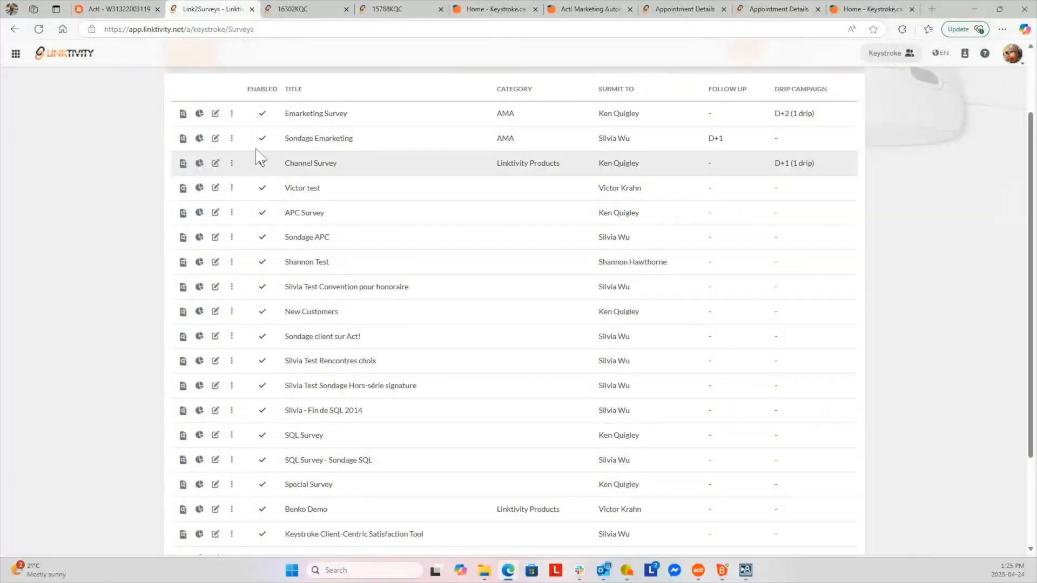
left_click(216, 113)
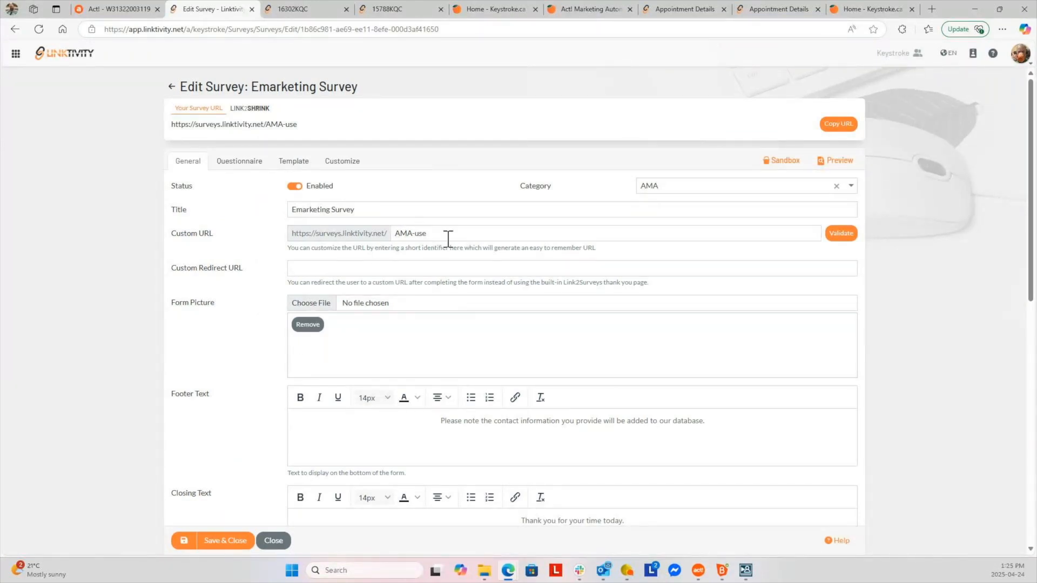
In the Questionnaire, expand page P2 and select its q1 = No → Go to P7 trigger
left_click(239, 162)
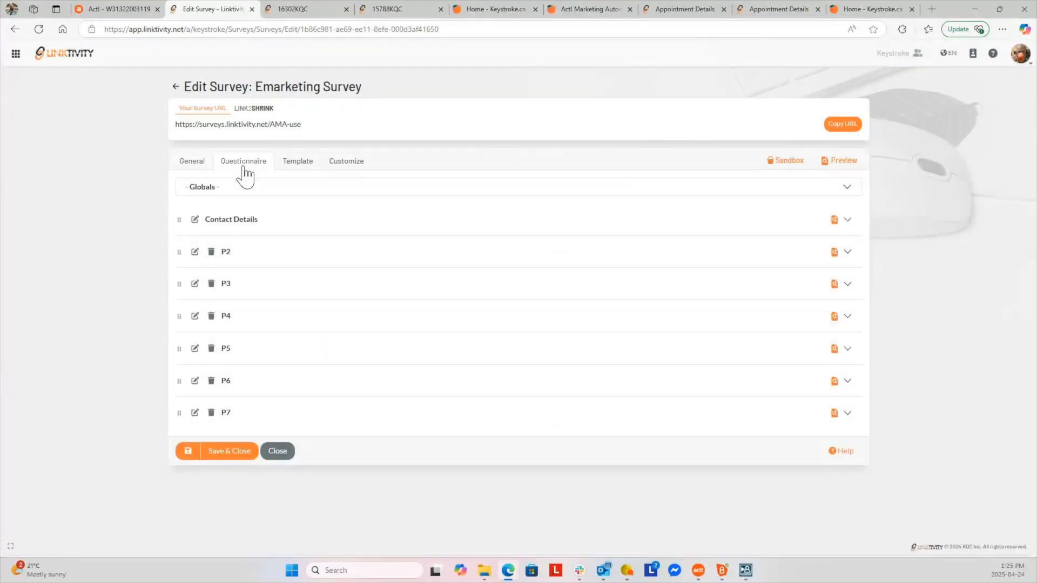
left_click(848, 220)
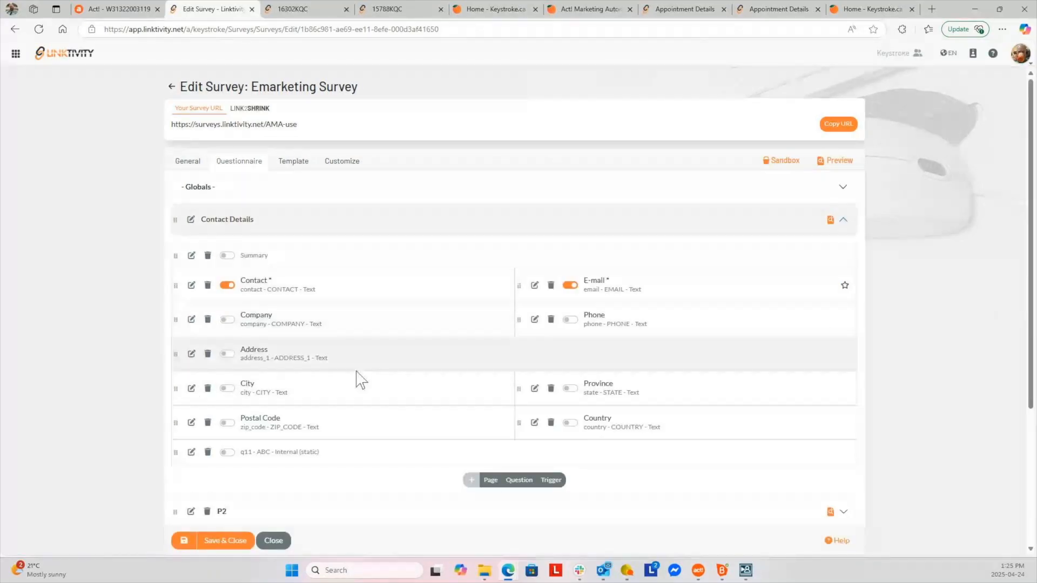
scroll(361, 380, "down", 2)
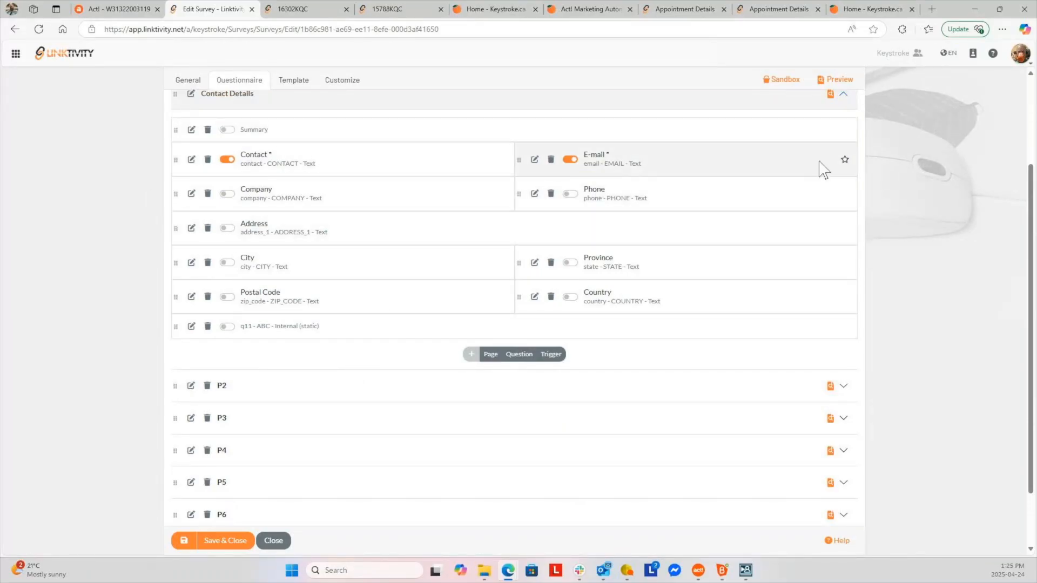
left_click(843, 94)
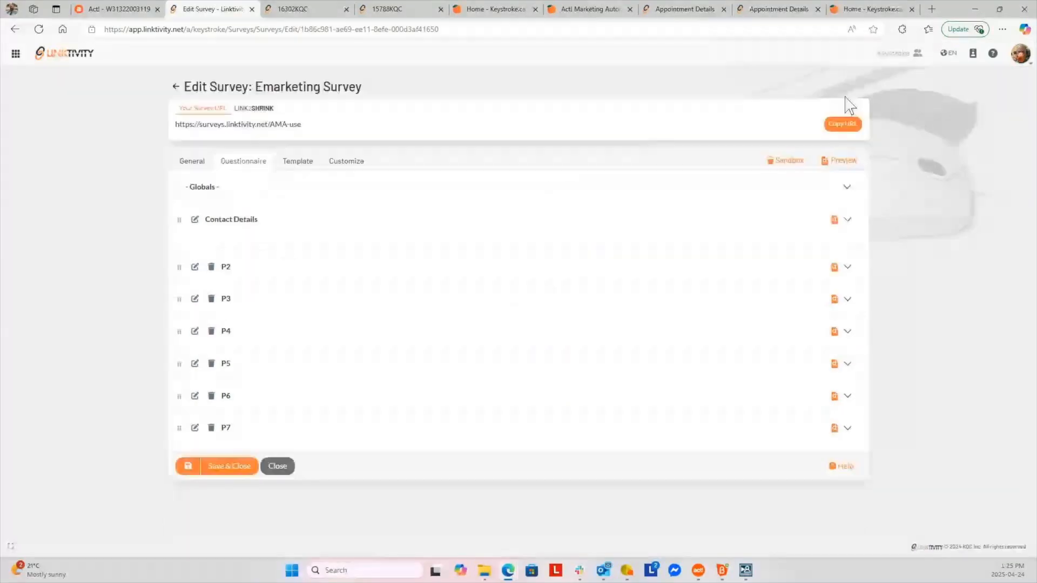
left_click(847, 266)
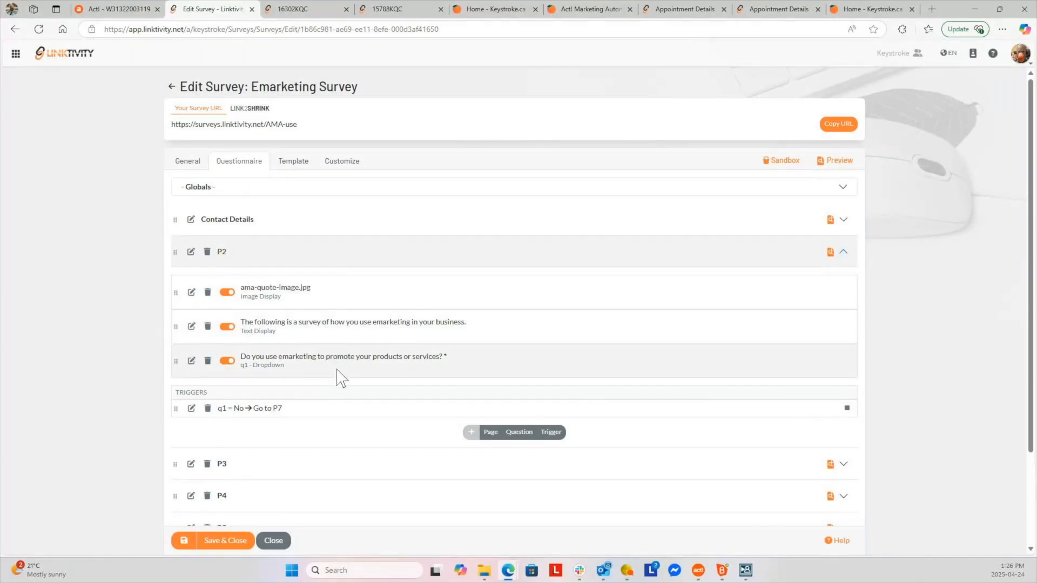
scroll(339, 375, "down", 2)
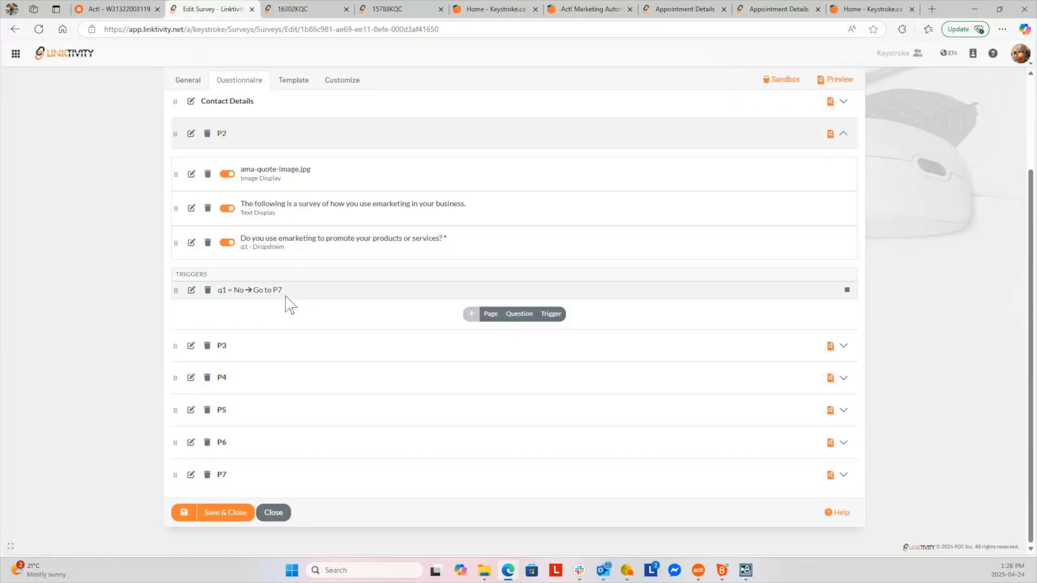
left_click(286, 294)
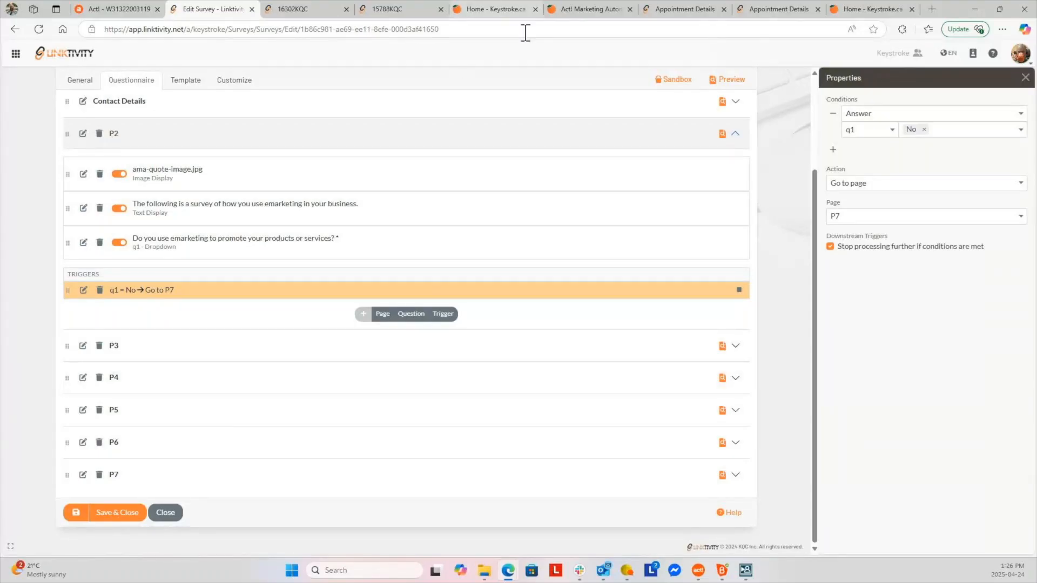
Test the survey in sandbox mode, entering 1 for Contact and E-mail
left_click(670, 82)
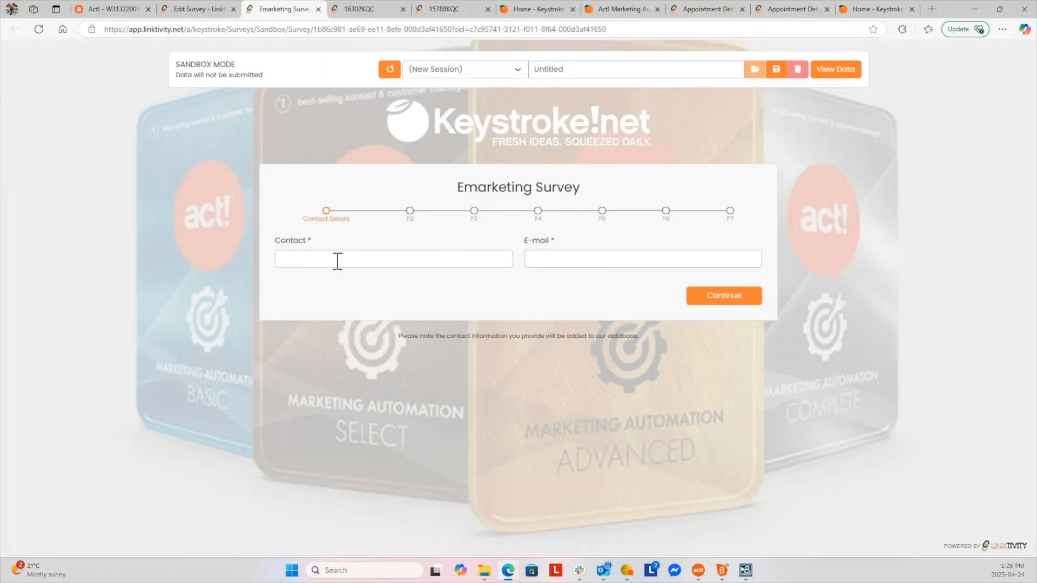
left_click(337, 261)
type("1")
left_click(548, 259)
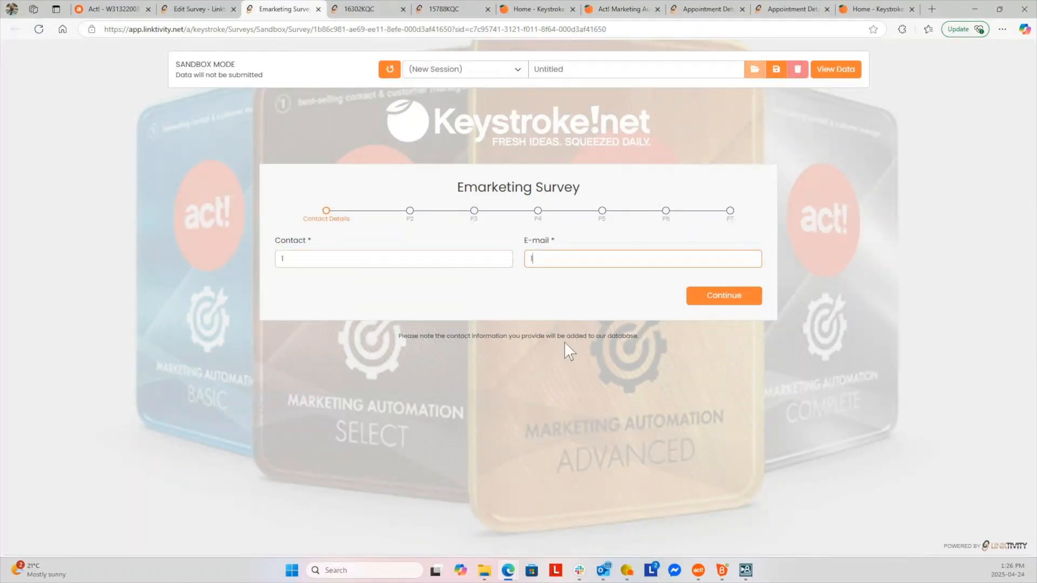
type("1")
left_click(717, 297)
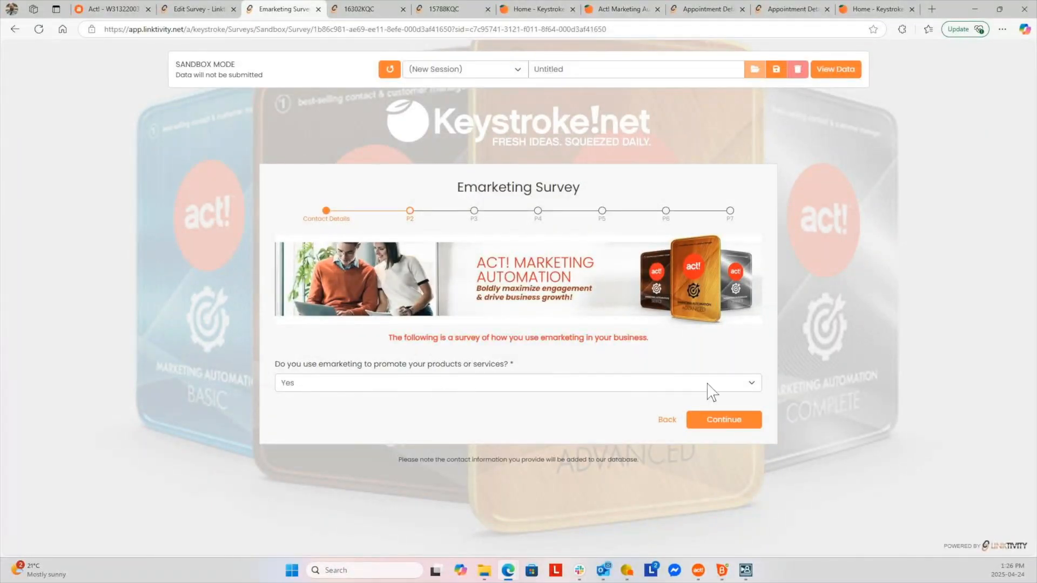
Answer No to the emarketing question to see the skip, then change it to Yes
left_click(753, 383)
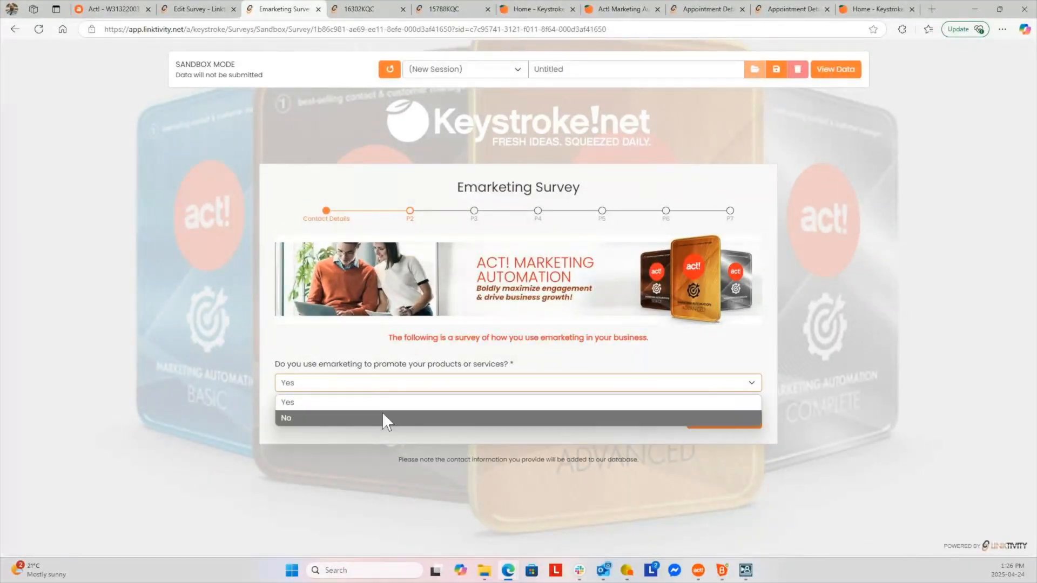
left_click(381, 414)
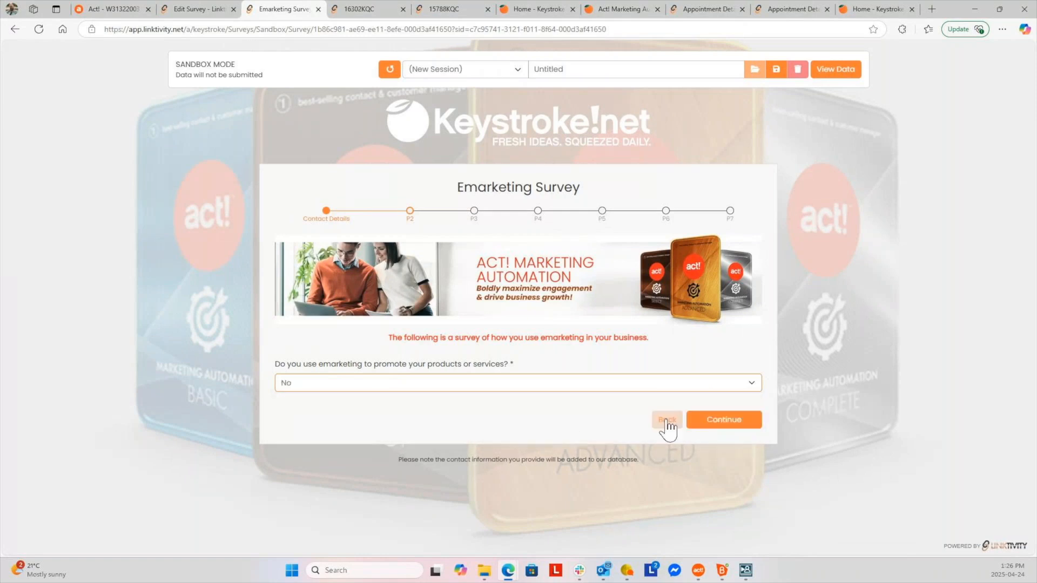
left_click(730, 423)
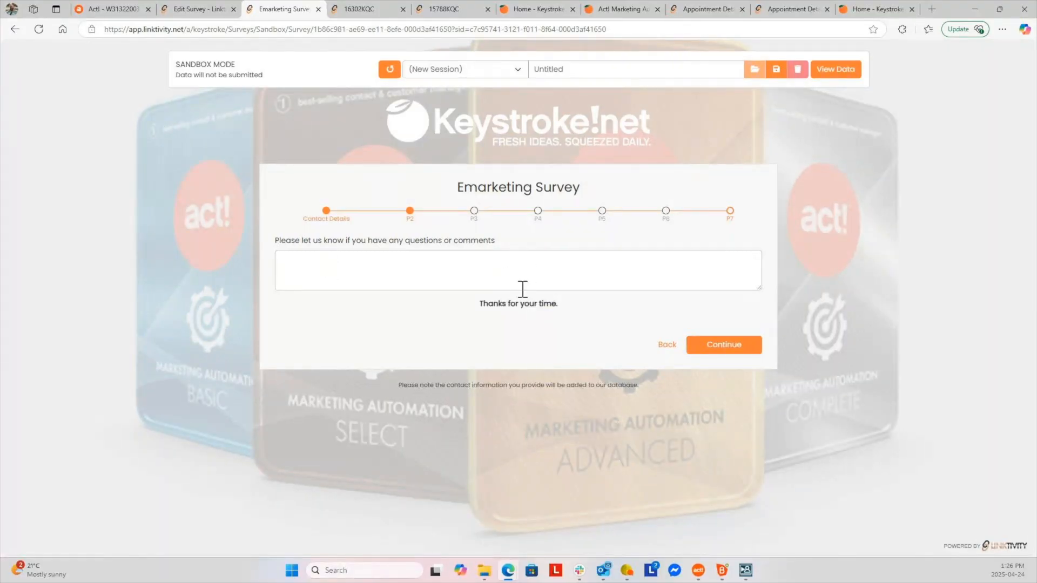
left_click(665, 348)
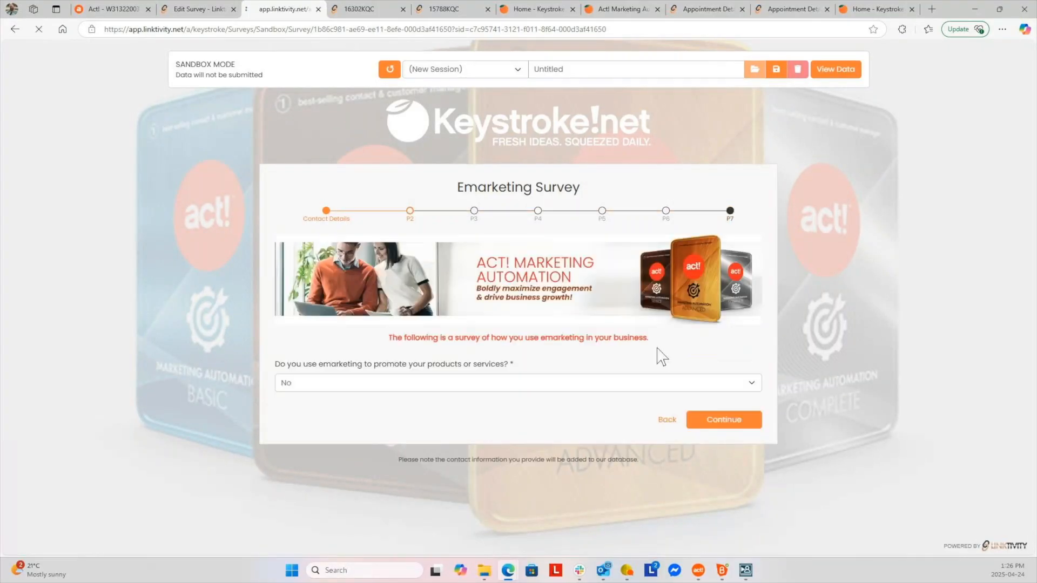
left_click(317, 384)
left_click(302, 400)
left_click(738, 422)
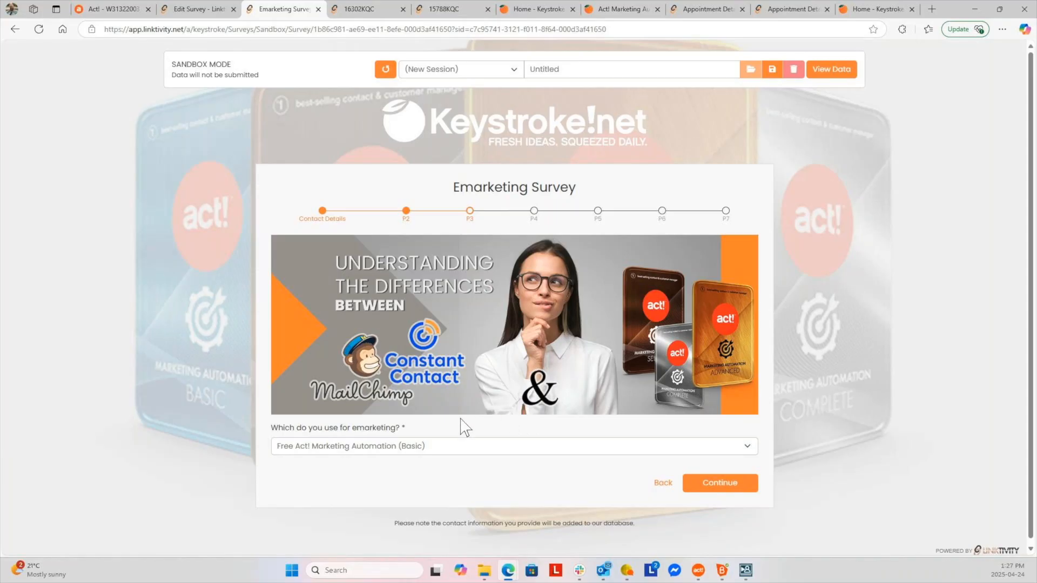
Choose '3rd party product' as the emarketing tool, then go back to the survey editor
left_click(746, 446)
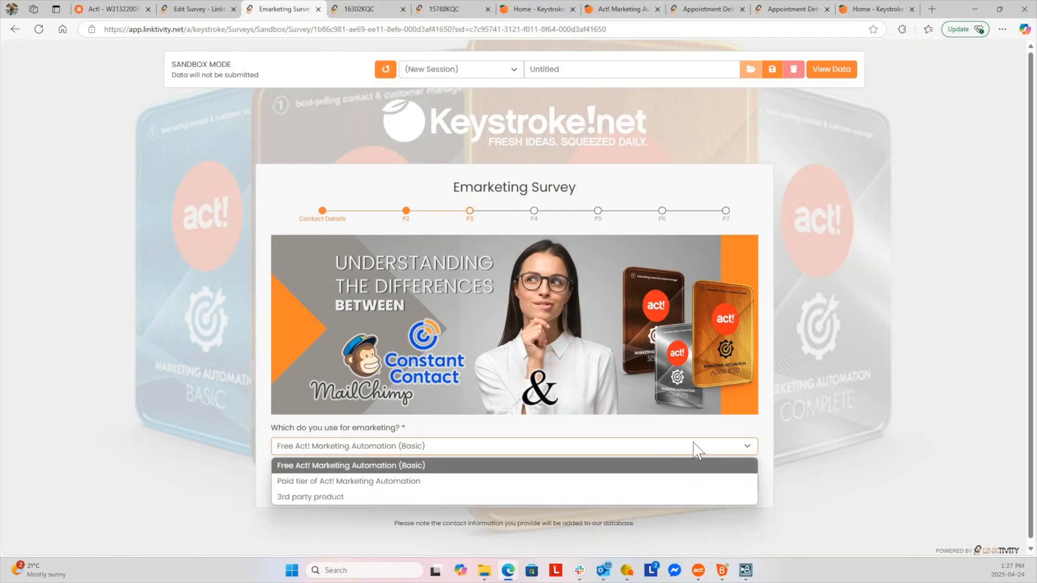
left_click(377, 496)
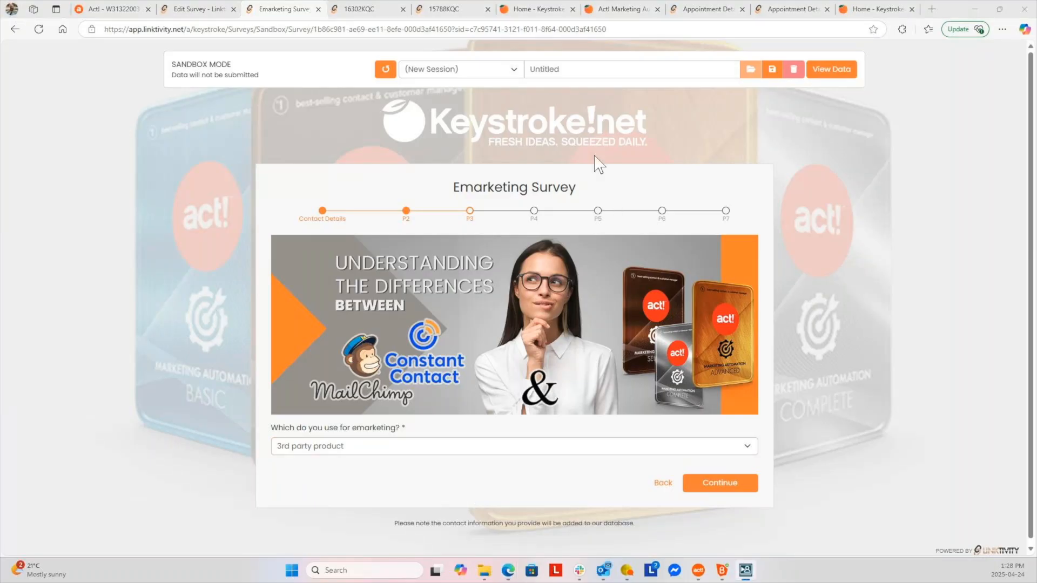
left_click(195, 7)
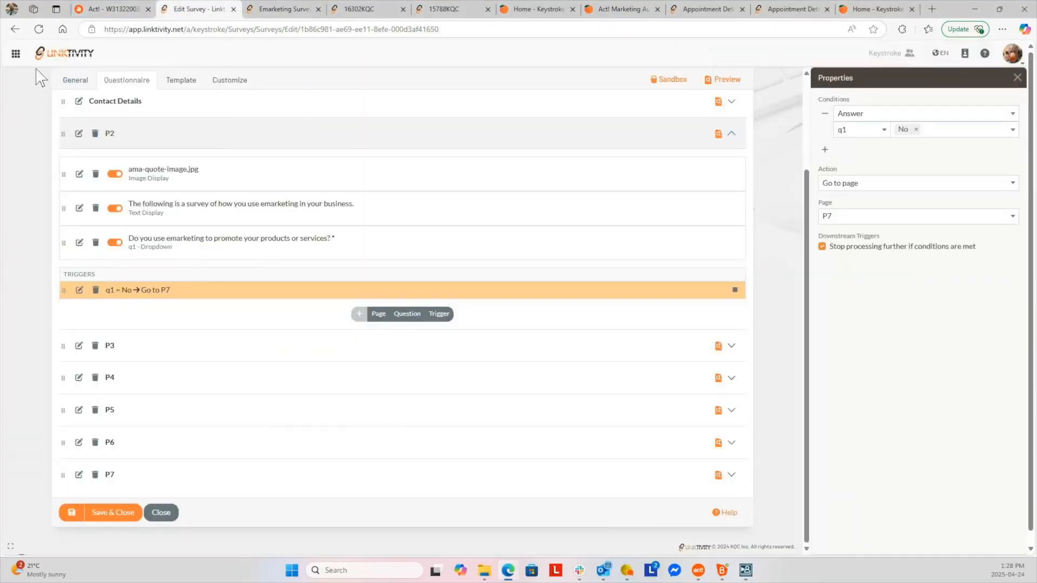
Reset Linktivity to its home page, then open Act!'s Web Lead Forms add-on (Link2Forms Team Edition)
left_click(16, 53)
left_click(43, 258)
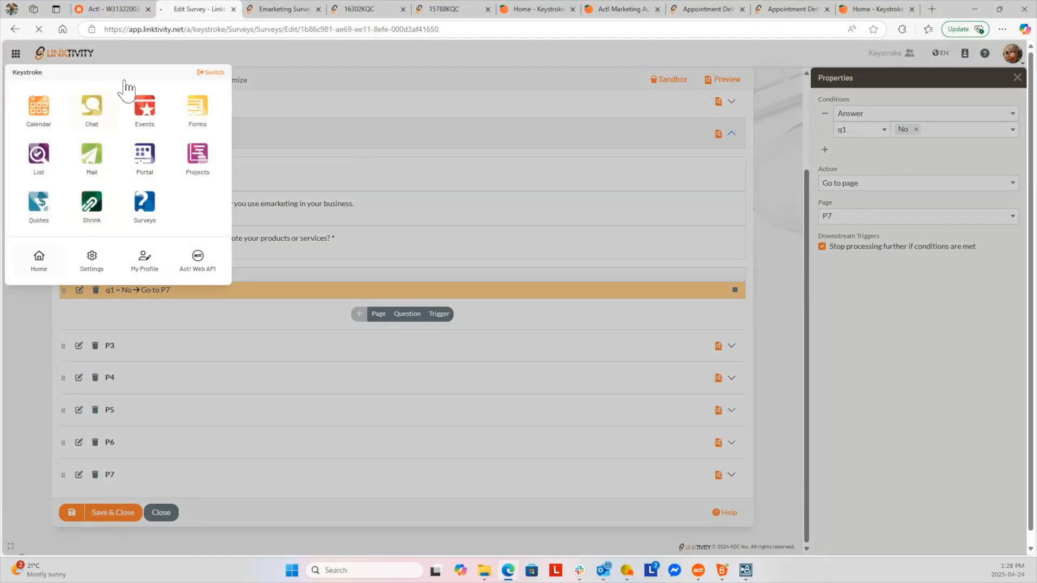
left_click(111, 9)
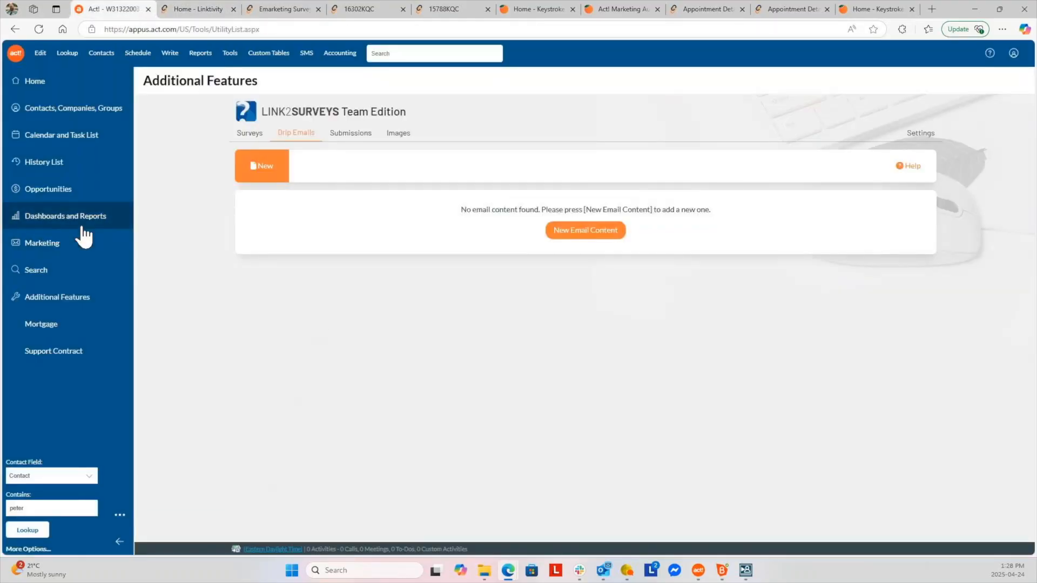
left_click(47, 297)
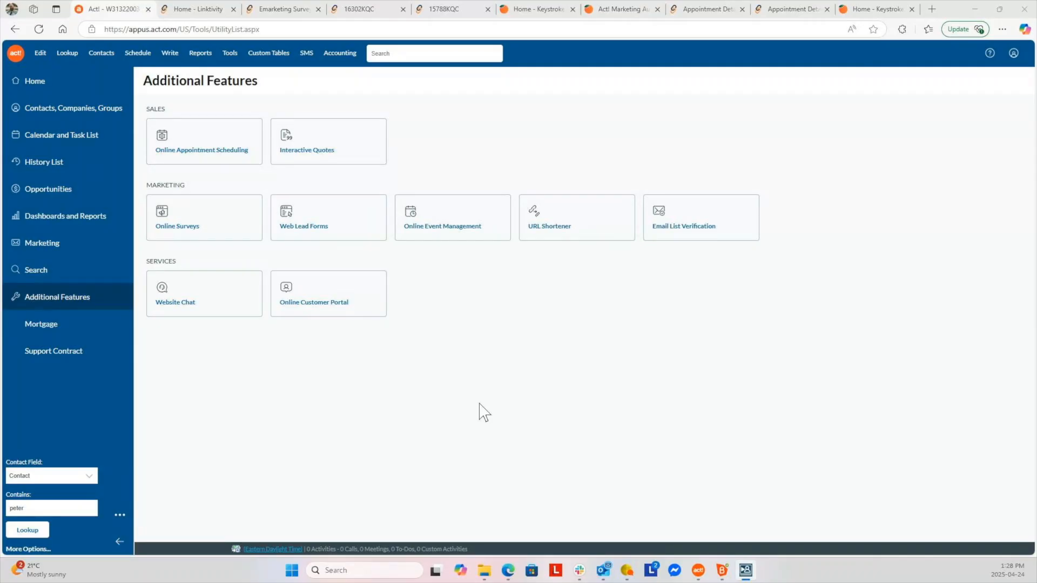
left_click(318, 215)
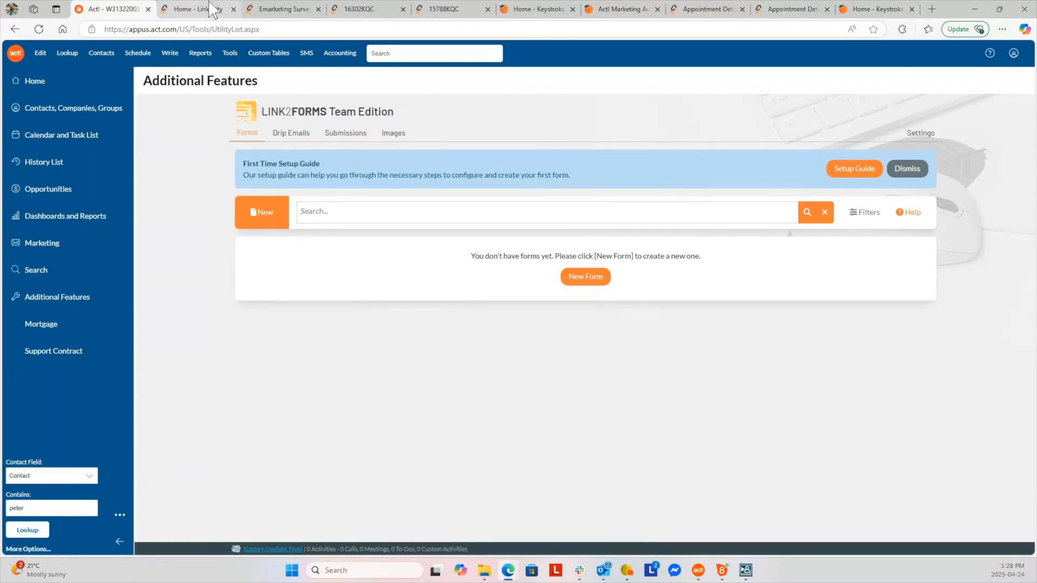
Open the Link2Forms forms list from the Linktivity home page and browse it
left_click(205, 16)
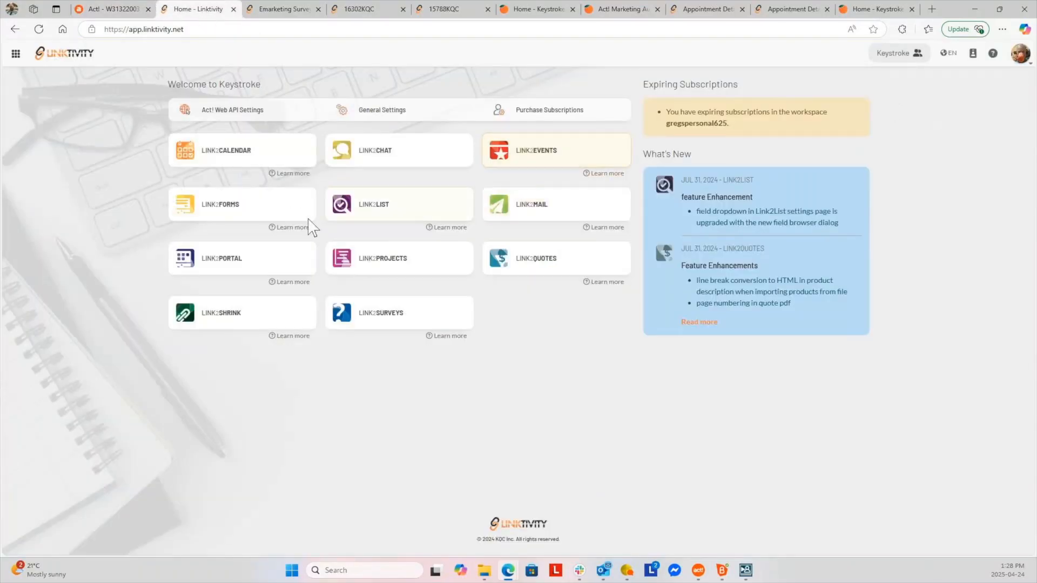
left_click(227, 210)
scroll(382, 394, "down", 10)
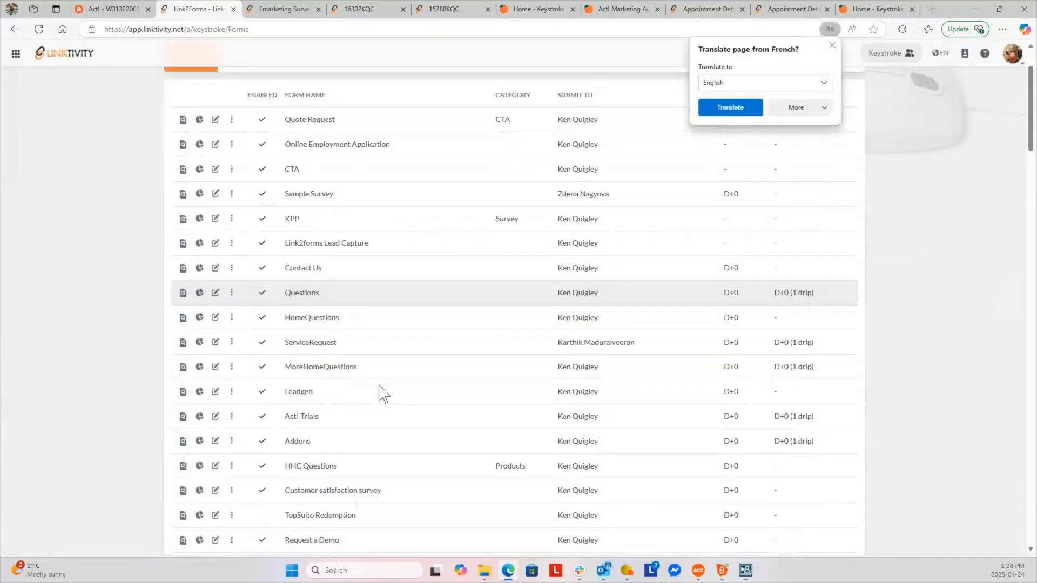
scroll(382, 393, "down", 8)
scroll(383, 394, "up", 10)
scroll(382, 394, "down", 2)
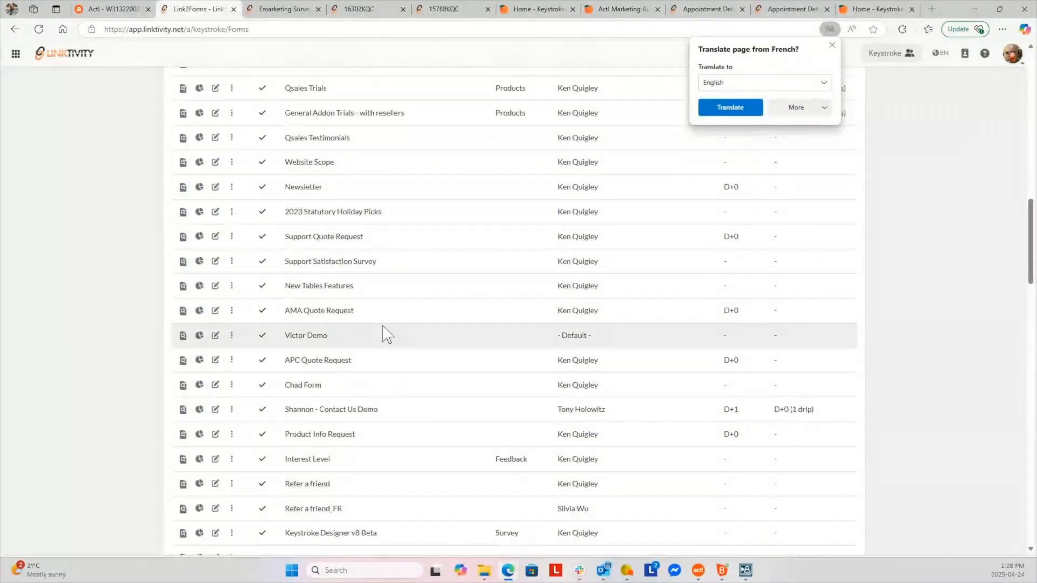
scroll(378, 378, "down", 3)
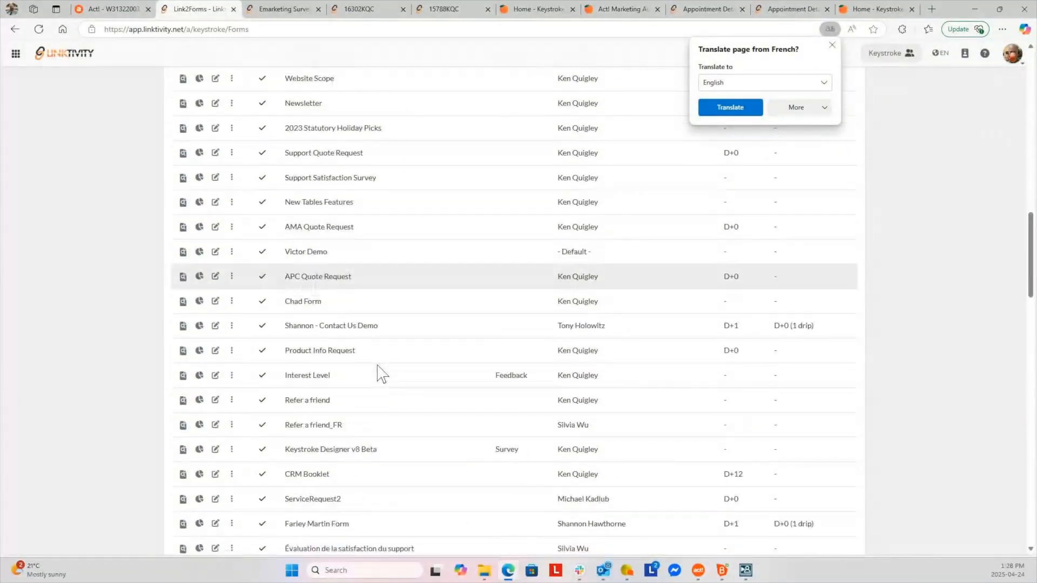
scroll(378, 407, "down", 3)
scroll(377, 408, "up", 20)
Search the forms for 'kopa' to show the three KOPA Awards forms
left_click(301, 135)
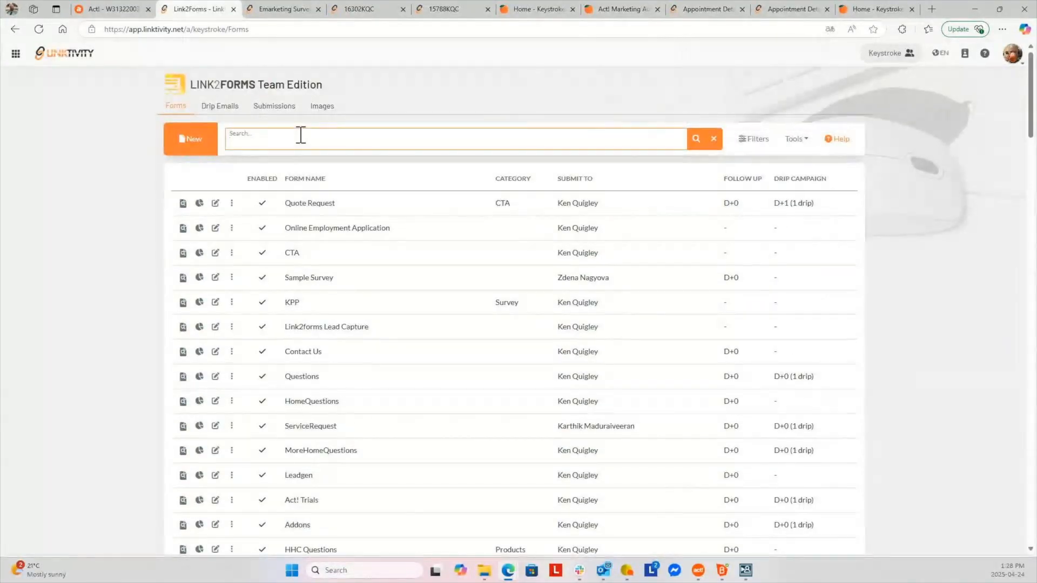
type("kopa")
left_click(698, 143)
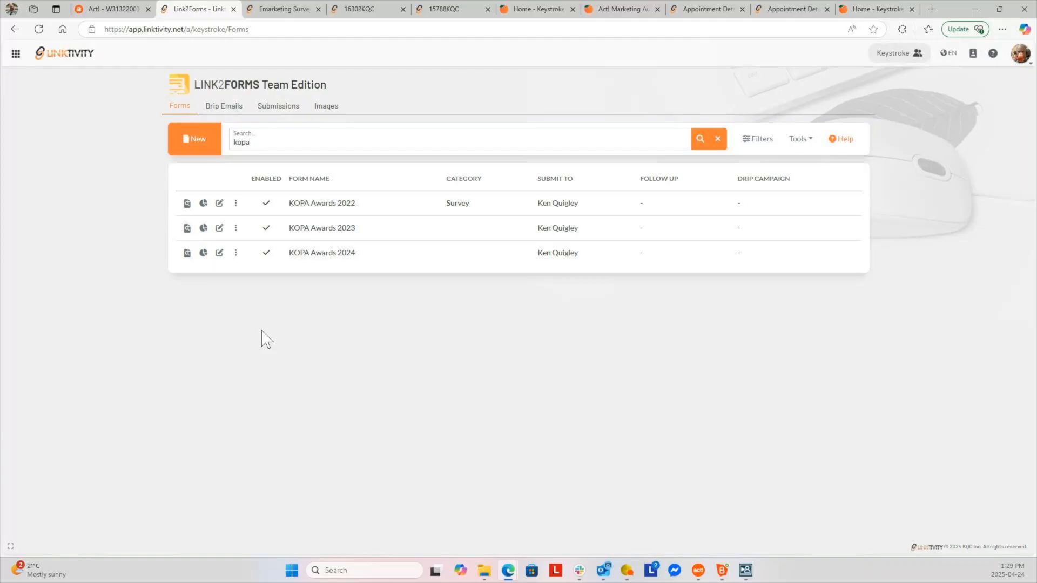
Open the KOPA Awards 2024 report and filter it from 2024-03-01 to 2025-12-31
left_click(203, 253)
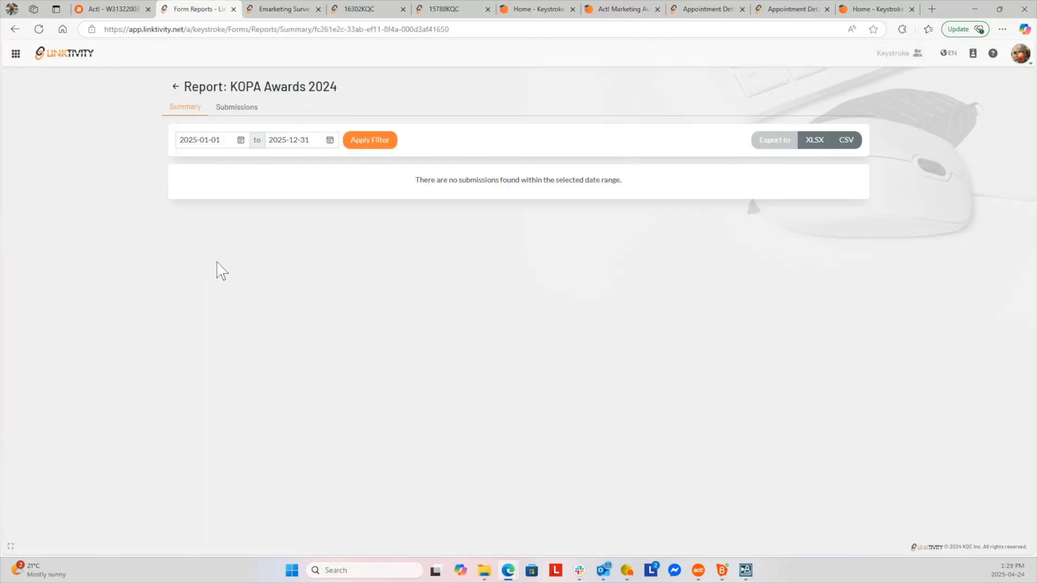
left_click(241, 141)
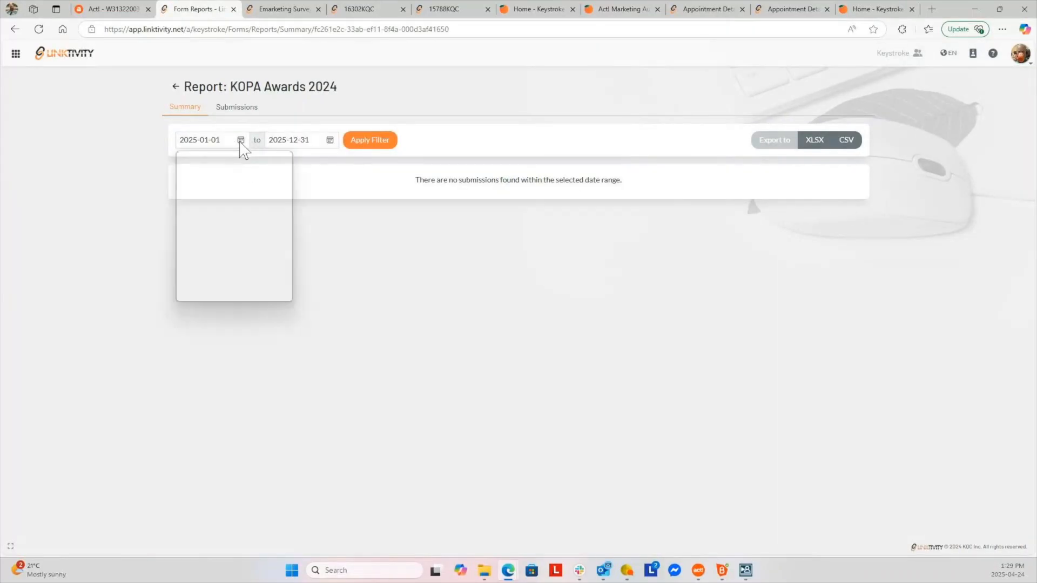
left_click(261, 166)
left_click(261, 166)
left_click(261, 165)
left_click(261, 165)
left_click(261, 165)
left_click(261, 165)
left_click(261, 165)
left_click(261, 165)
left_click(261, 165)
left_click(261, 165)
left_click(264, 200)
left_click(370, 146)
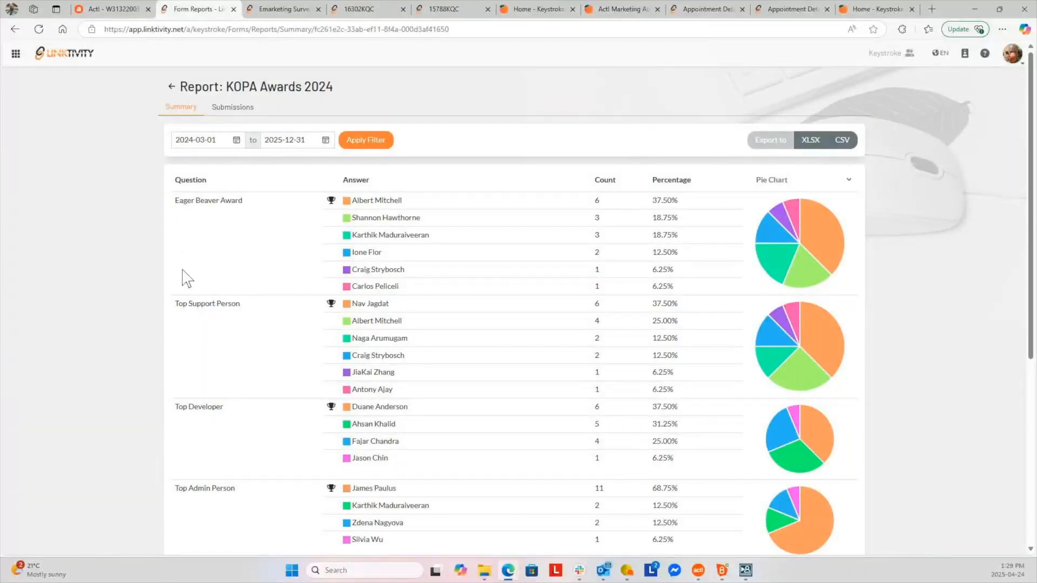
Review the per-award vote charts and individual submissions, then return to the forms list
scroll(186, 278, "down", 2)
scroll(176, 361, "down", 2)
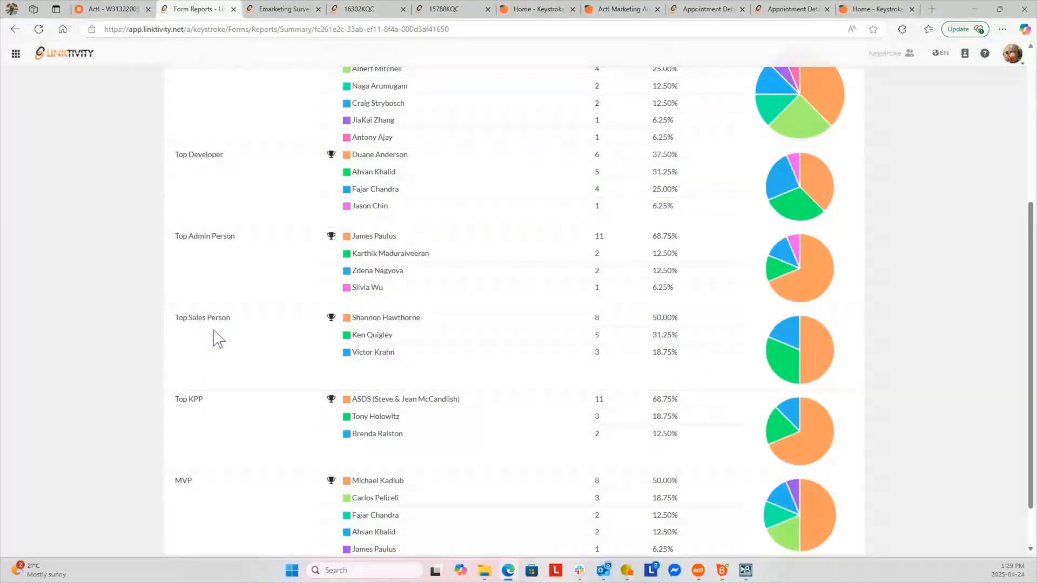
scroll(245, 335, "up", 4)
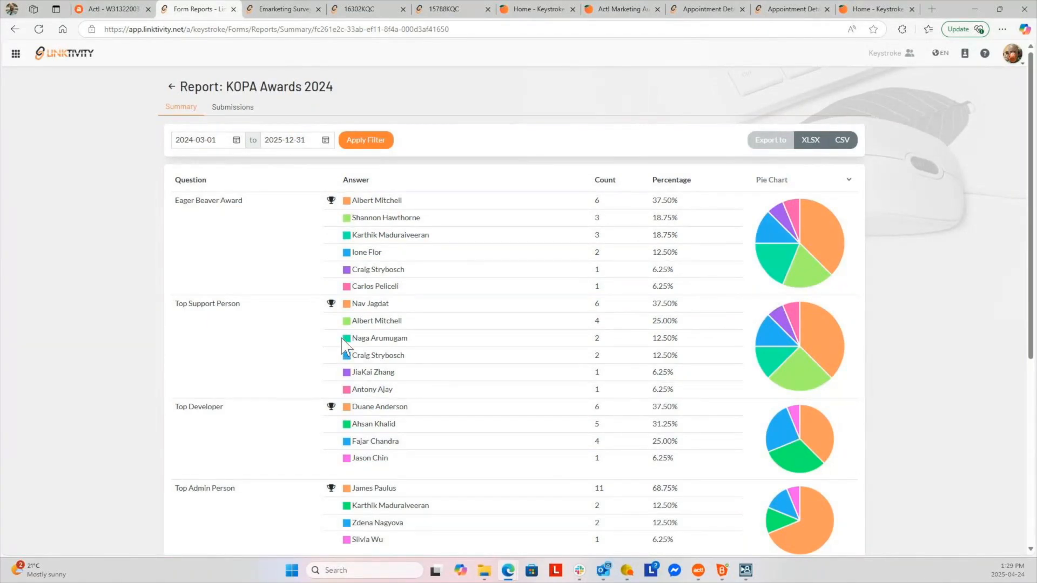
left_click(230, 110)
scroll(458, 443, "down", 2)
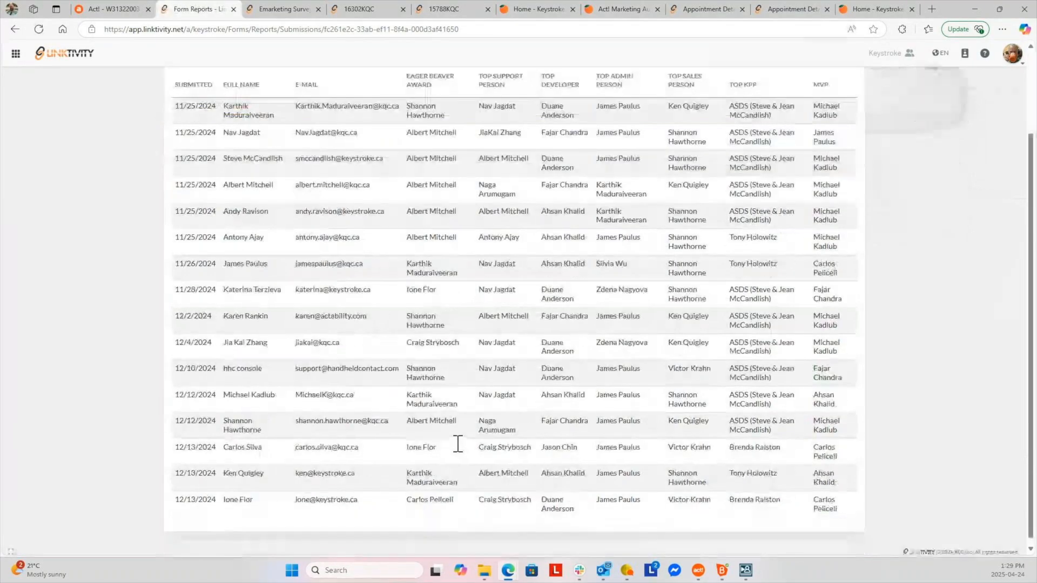
scroll(457, 443, "up", 2)
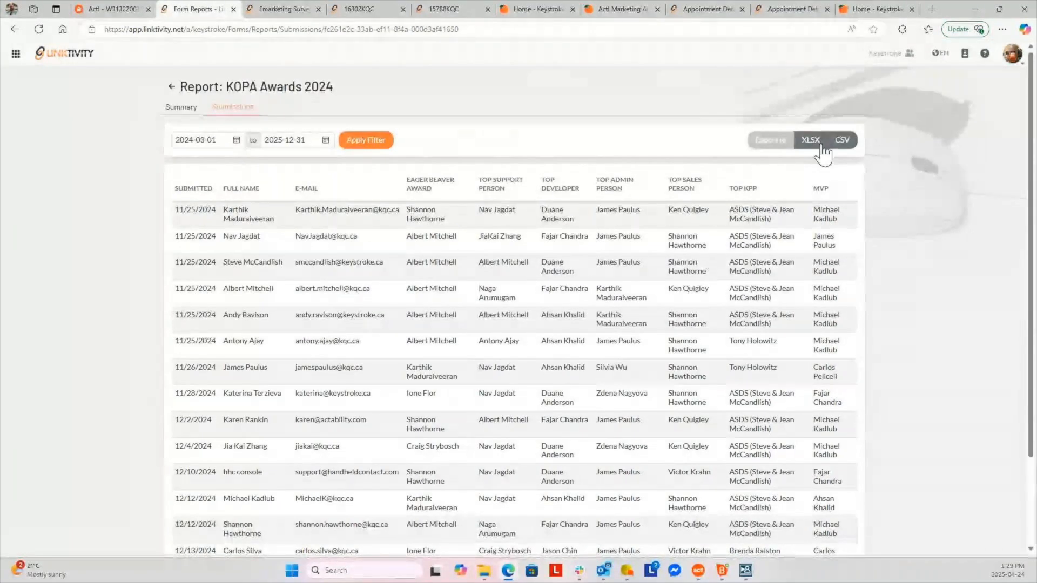
left_click(180, 106)
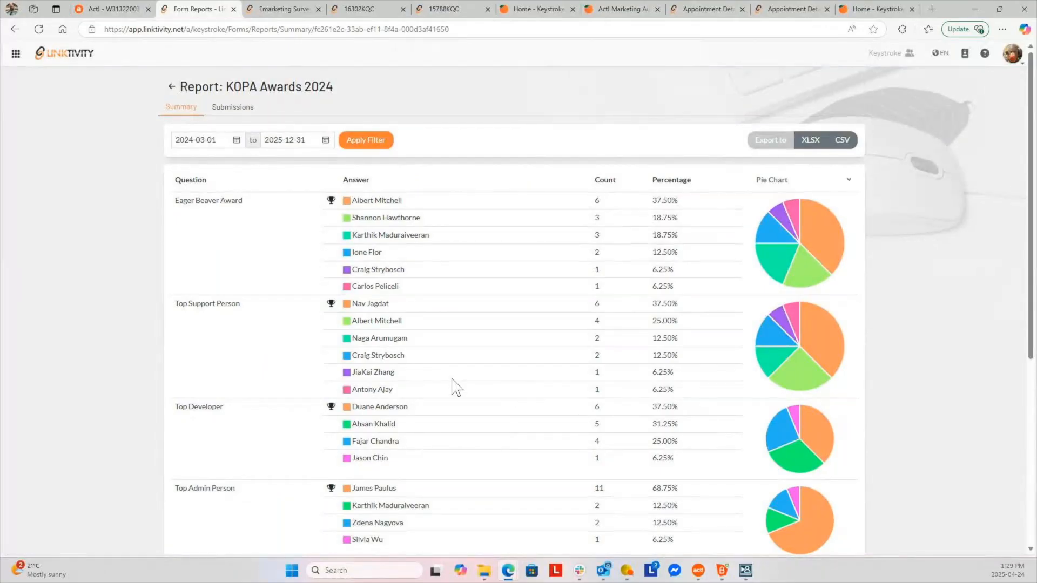
left_click(171, 87)
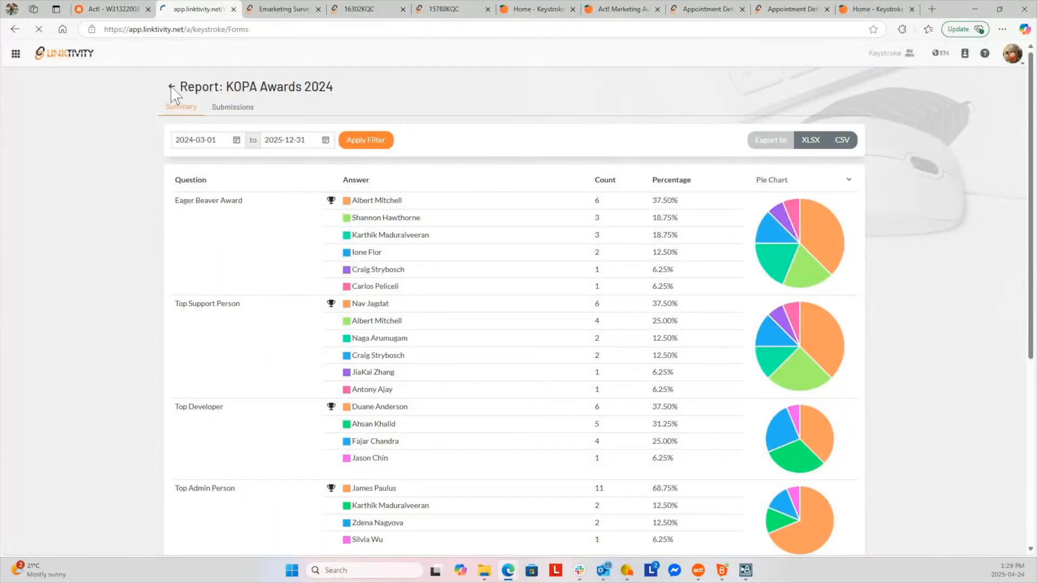
Preview the Get more form's public page with Full Name, Company, E-mail and Message fields
scroll(230, 397, "down", 10)
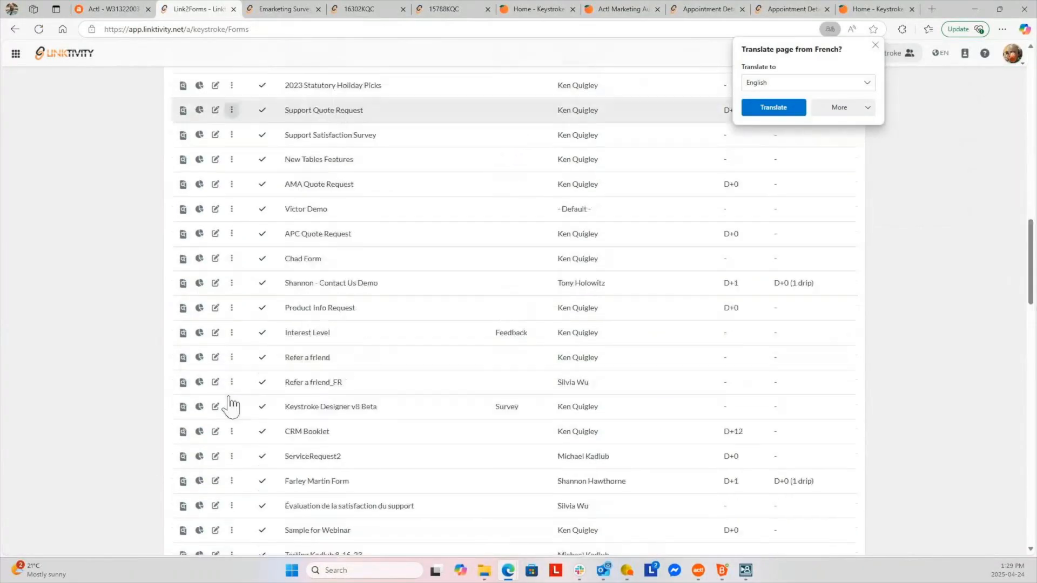
scroll(229, 403, "down", 10)
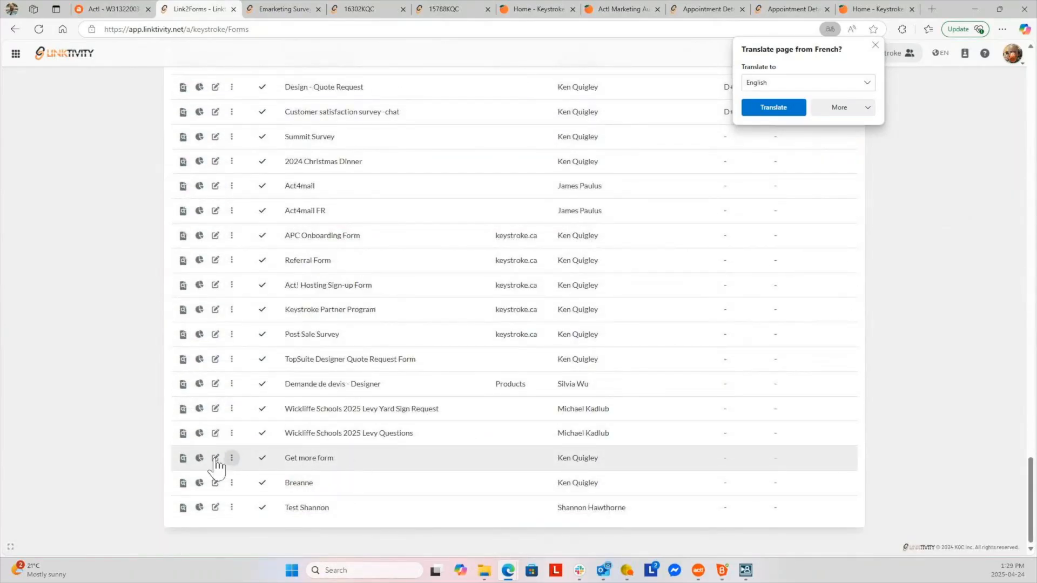
left_click(183, 459)
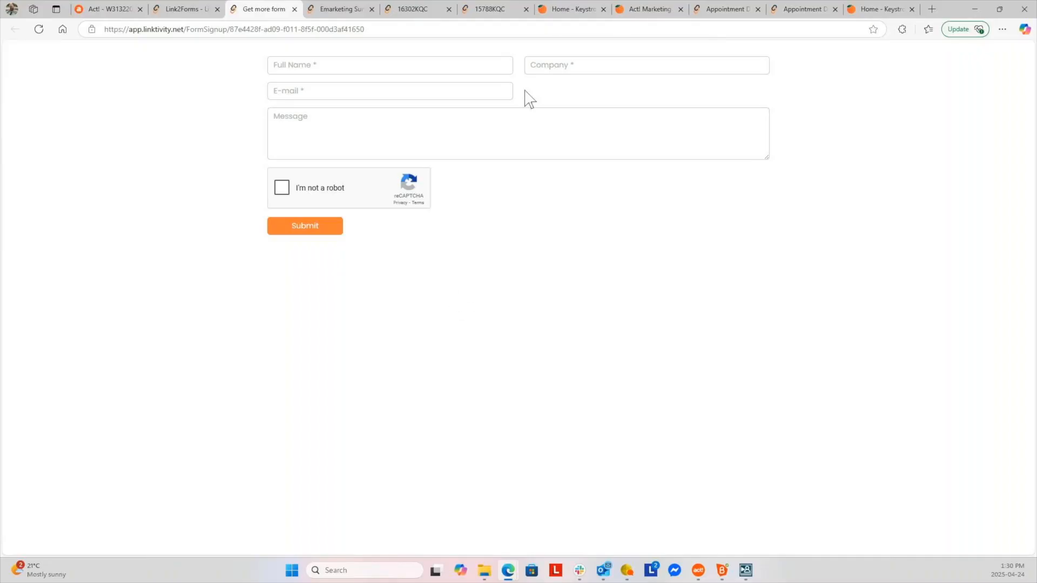
Browse the Keystroke home page down to its Contact form, then switch to the expired $882.76 quote tab
left_click(566, 9)
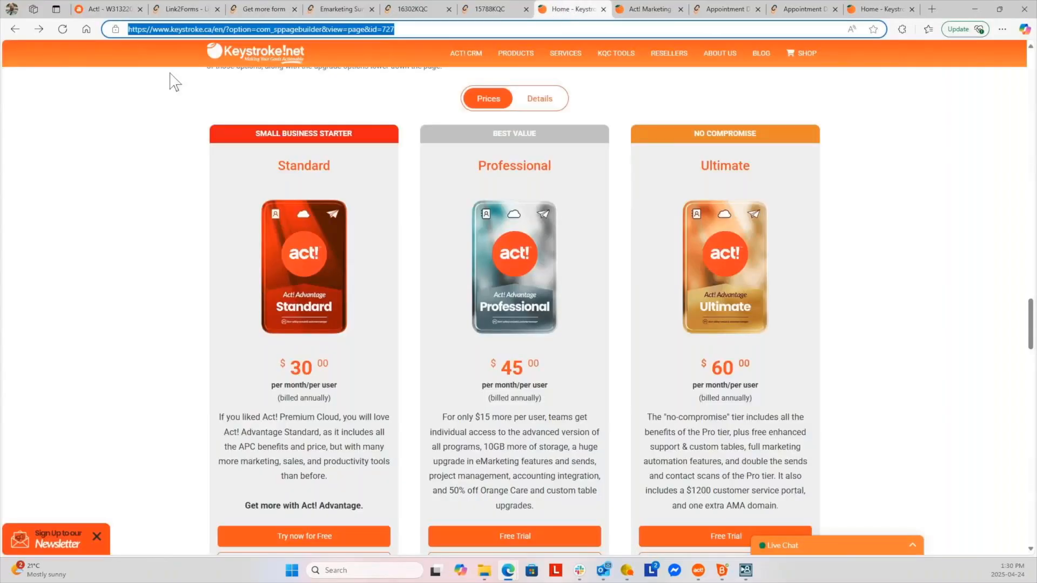
left_click(236, 58)
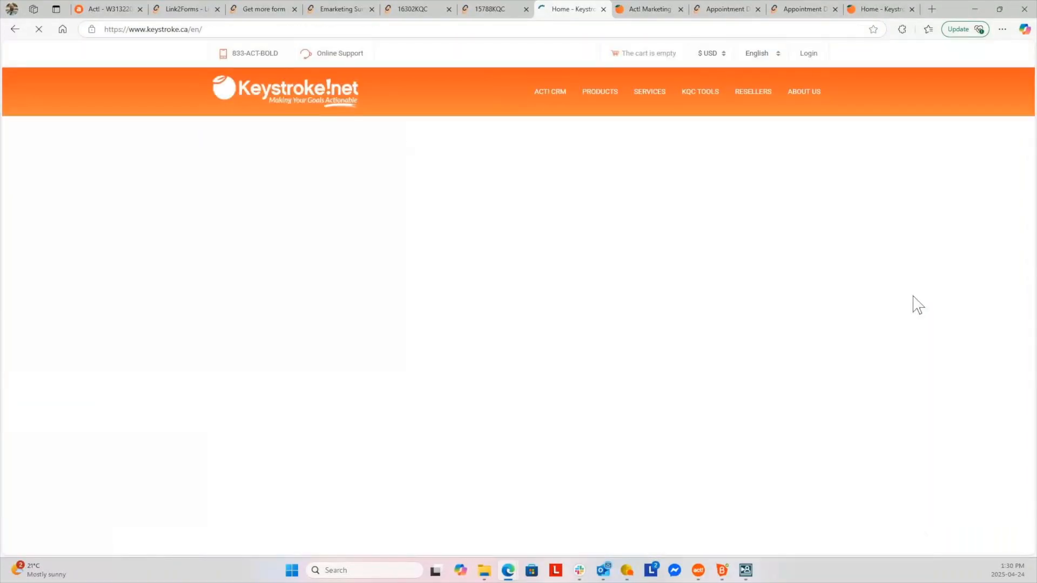
scroll(918, 305, "down", 20)
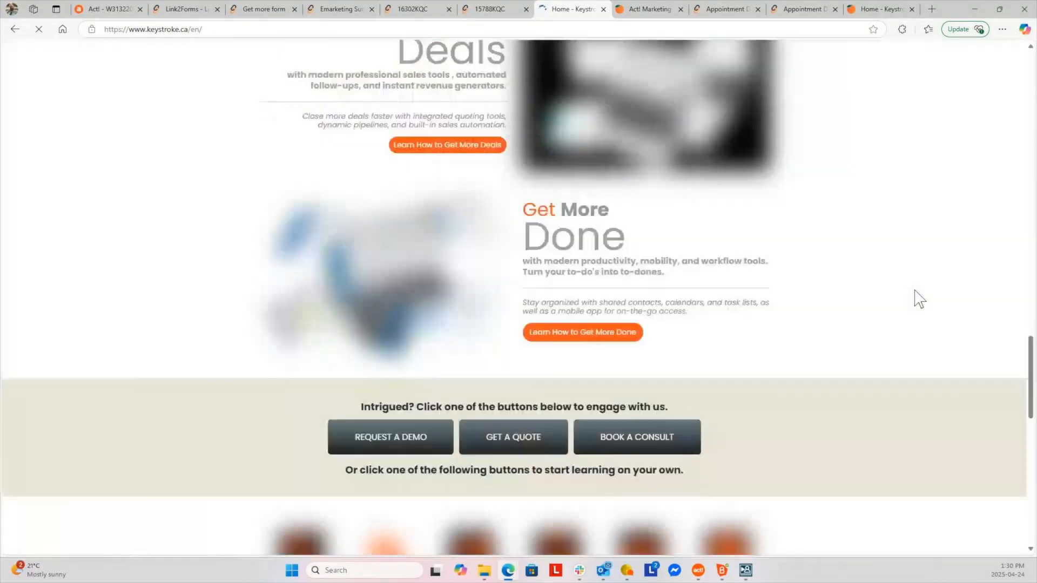
scroll(918, 300, "up", 12)
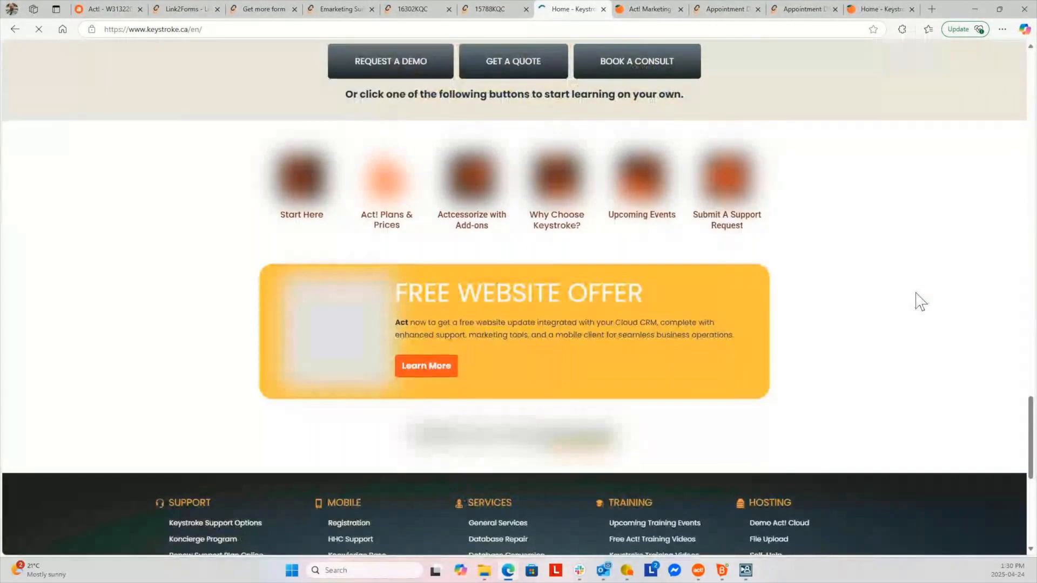
scroll(920, 302, "down", 12)
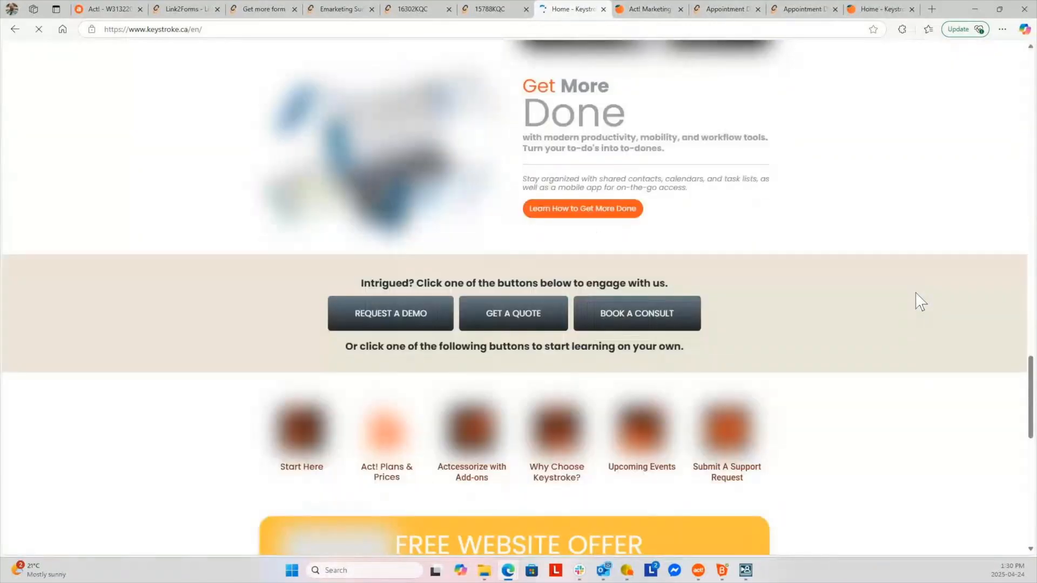
scroll(919, 301, "up", 15)
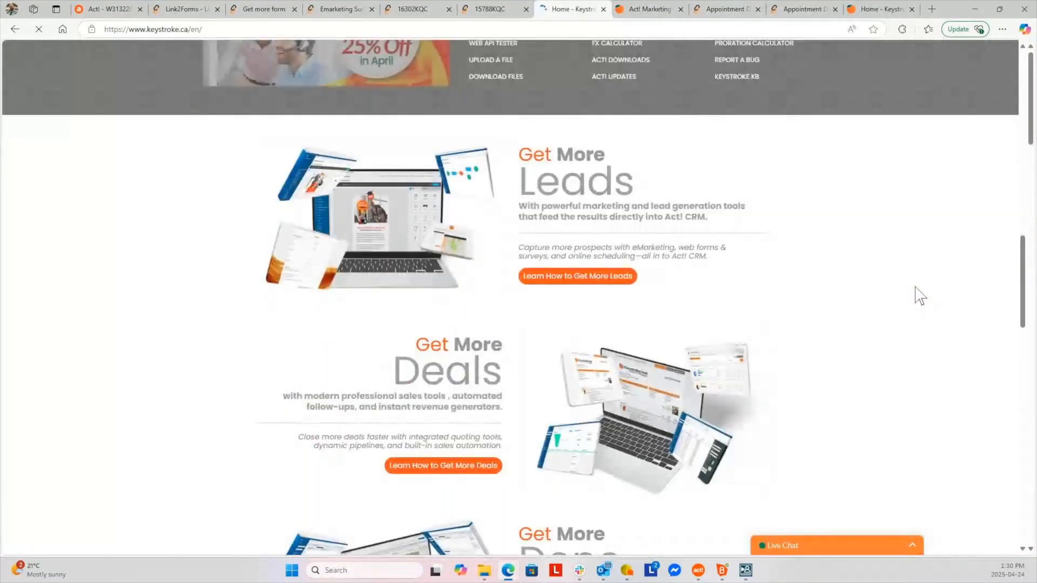
scroll(920, 300, "down", 15)
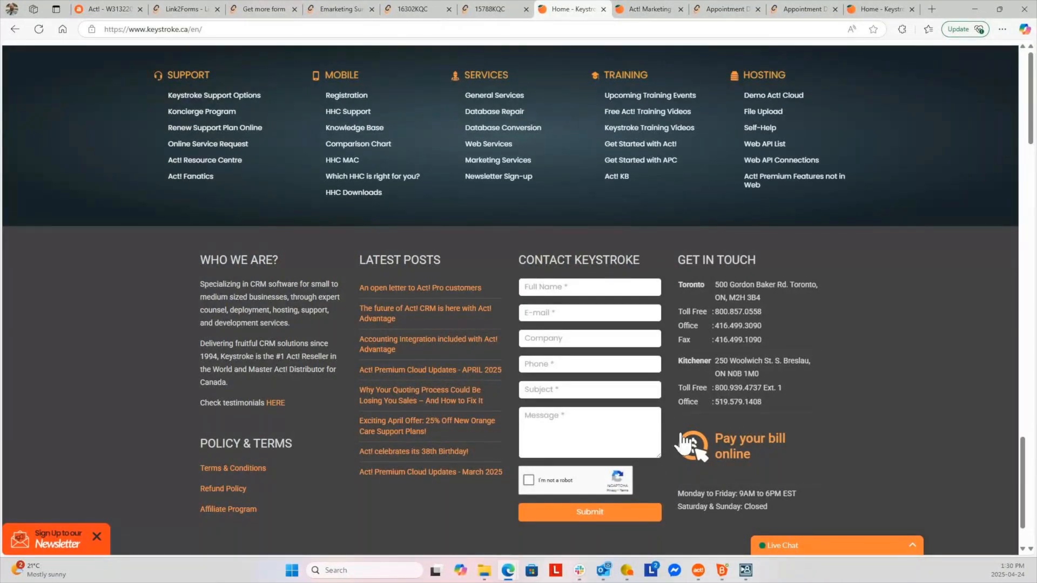
left_click(487, 11)
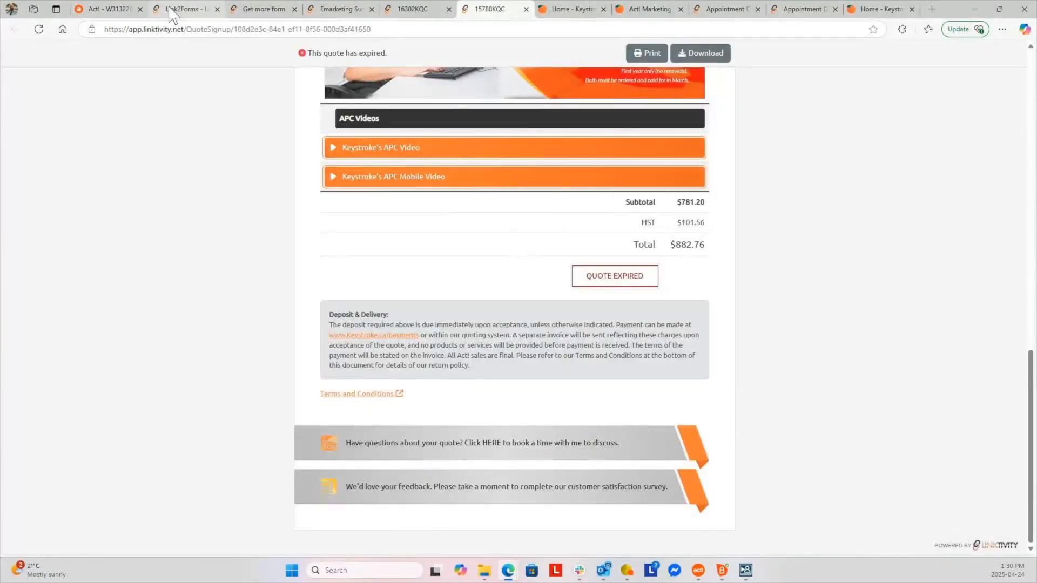
Edit the Get more form in Link2Forms and display its script and iframe embed code
left_click(183, 11)
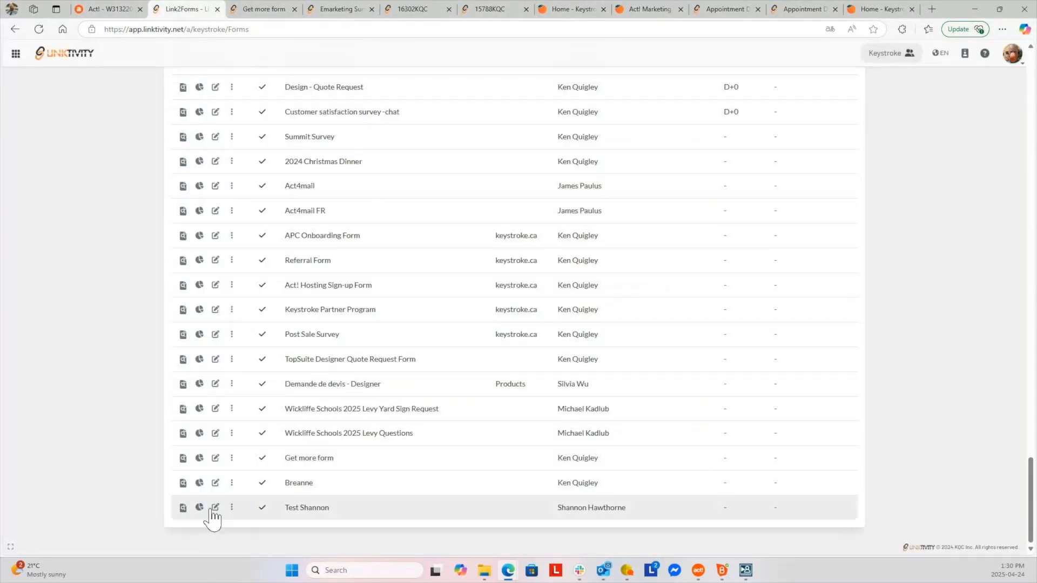
left_click(216, 458)
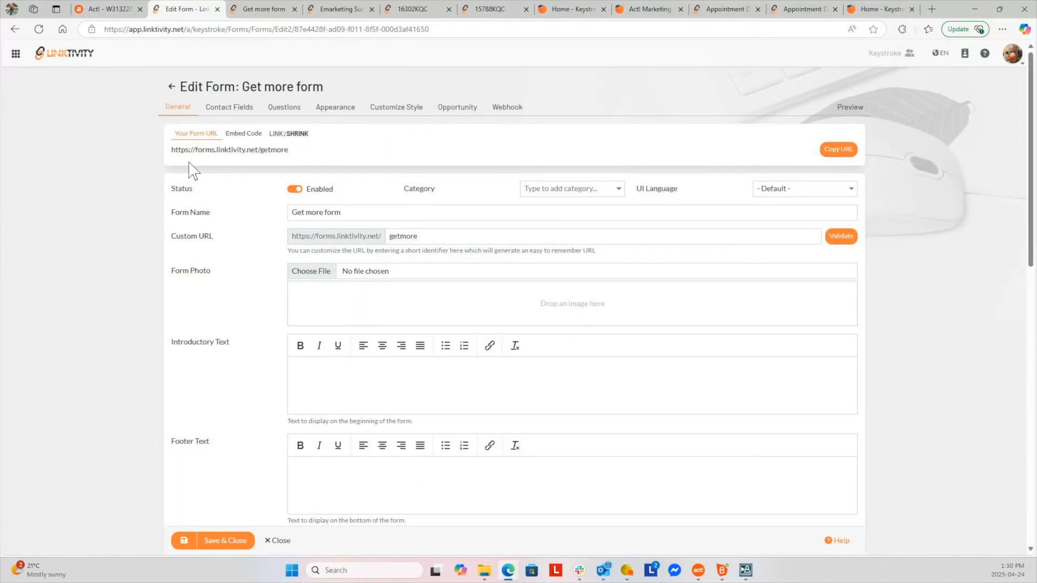
left_click(243, 135)
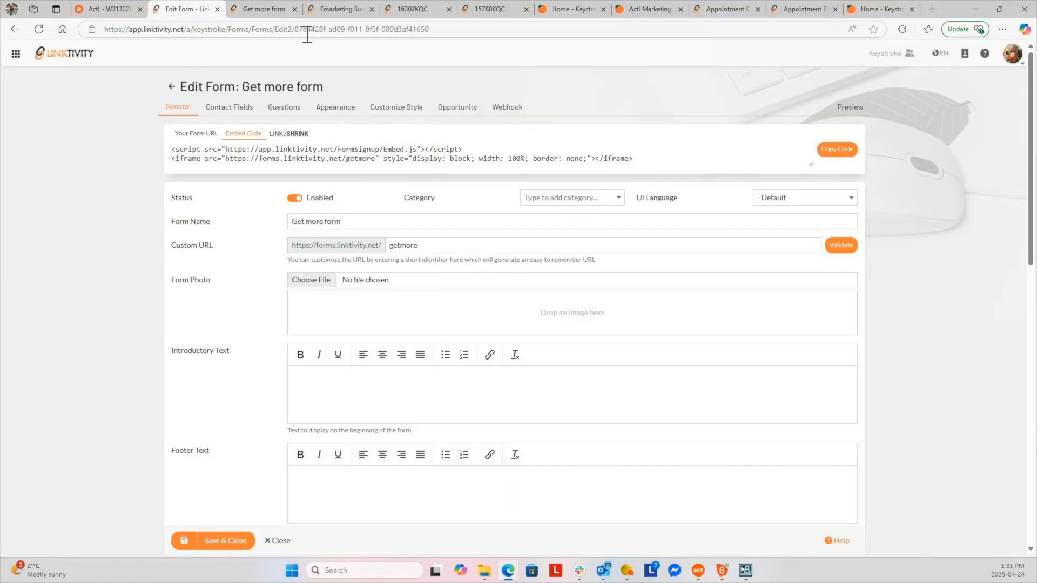
Go via Products > Linktivity Products to the LINK2FORMS page, Team Edition from $15 per user/month
left_click(570, 9)
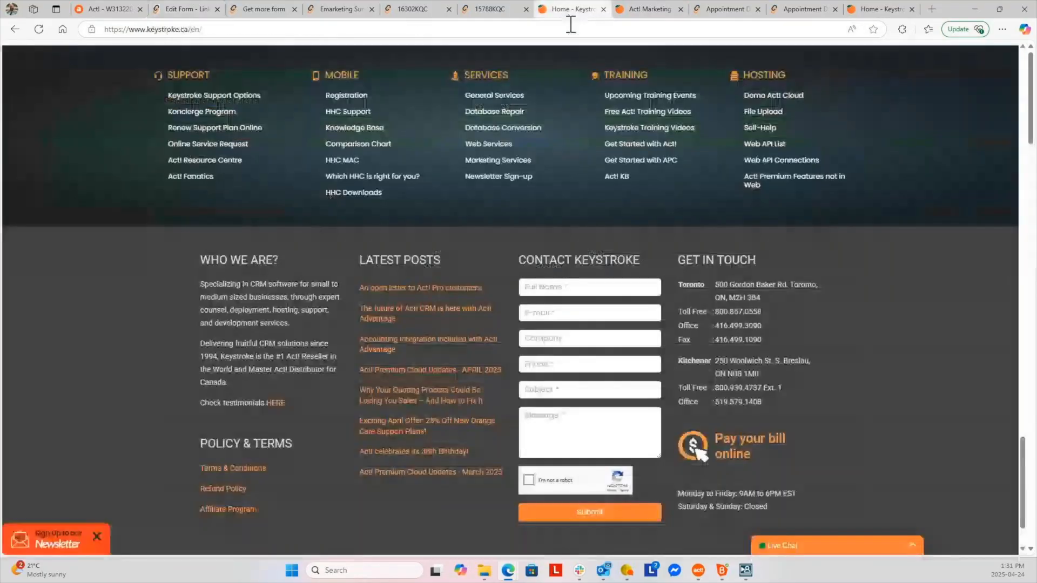
scroll(424, 156, "up", 1)
scroll(420, 155, "up", 10)
scroll(424, 162, "up", 10)
mouse_move(512, 92)
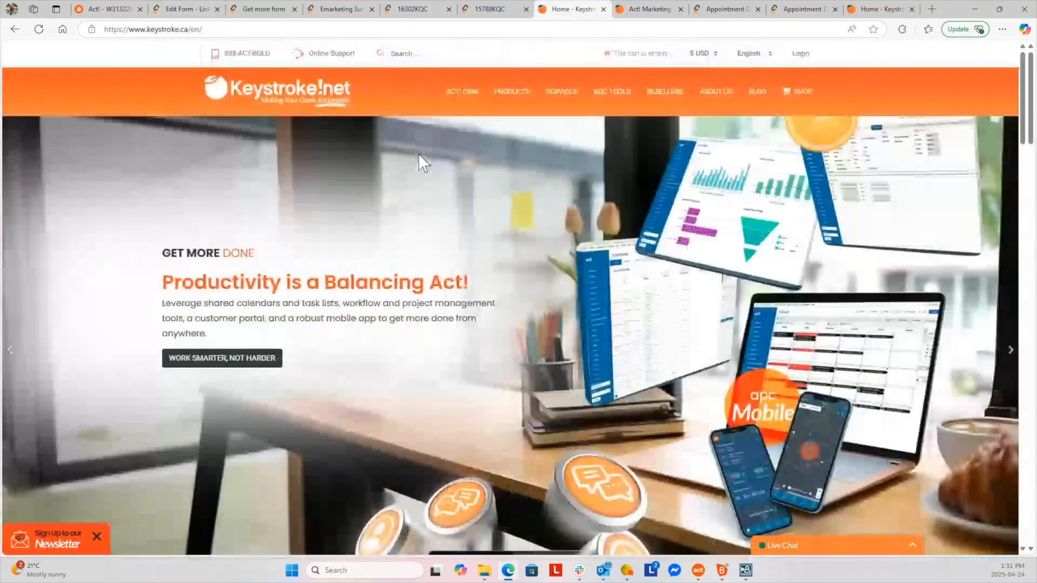
mouse_move(566, 260)
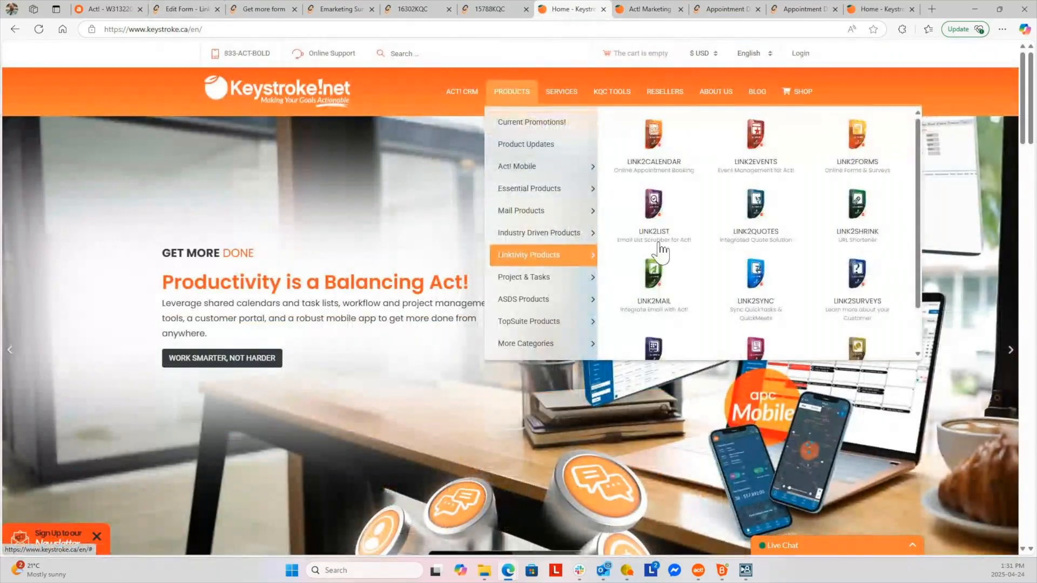
left_click(846, 145)
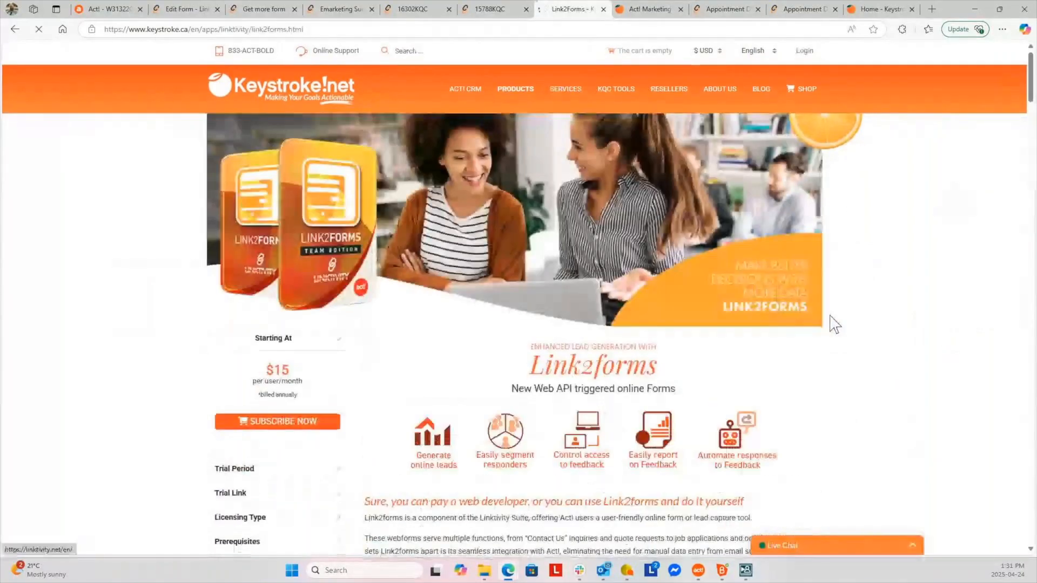
scroll(832, 324, "down", 20)
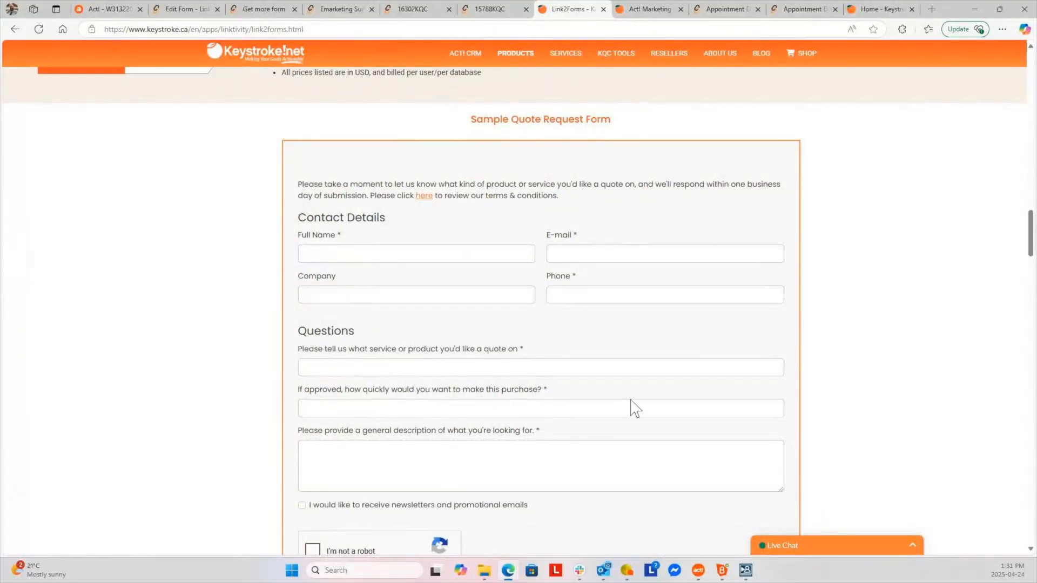
scroll(620, 422, "down", 2)
scroll(620, 419, "up", 2)
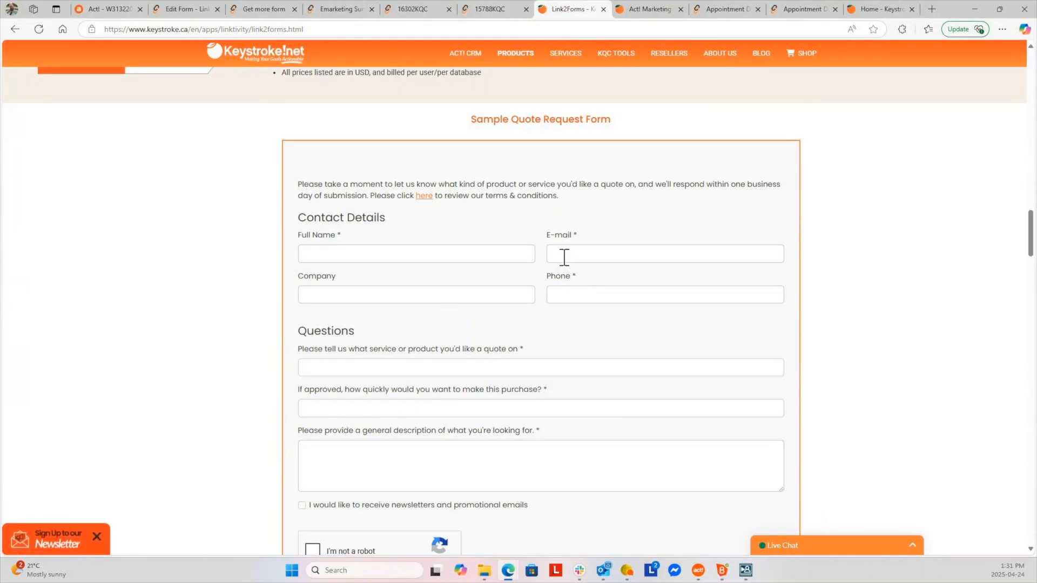
scroll(489, 346, "down", 2)
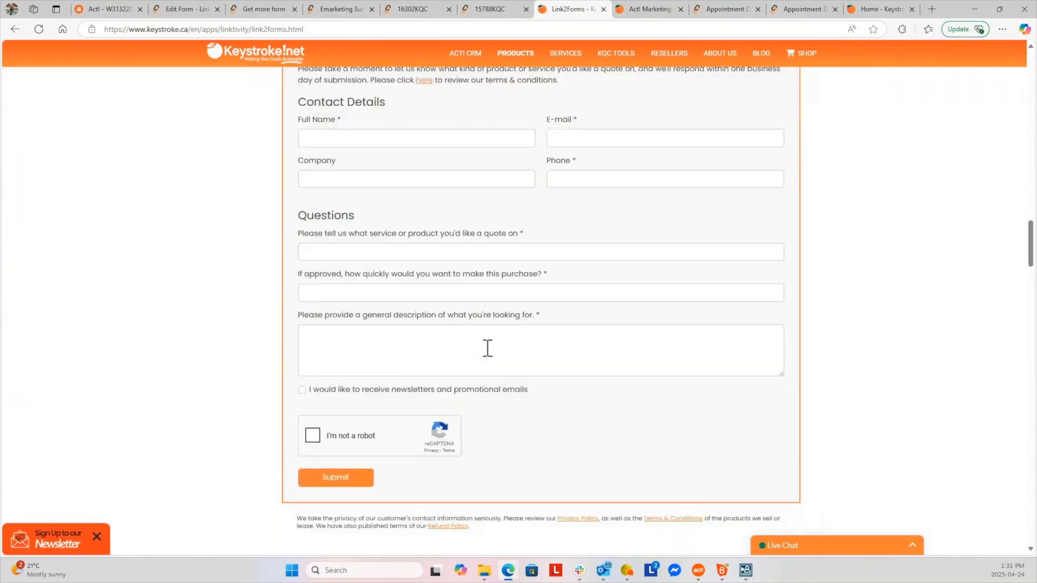
left_click(369, 244)
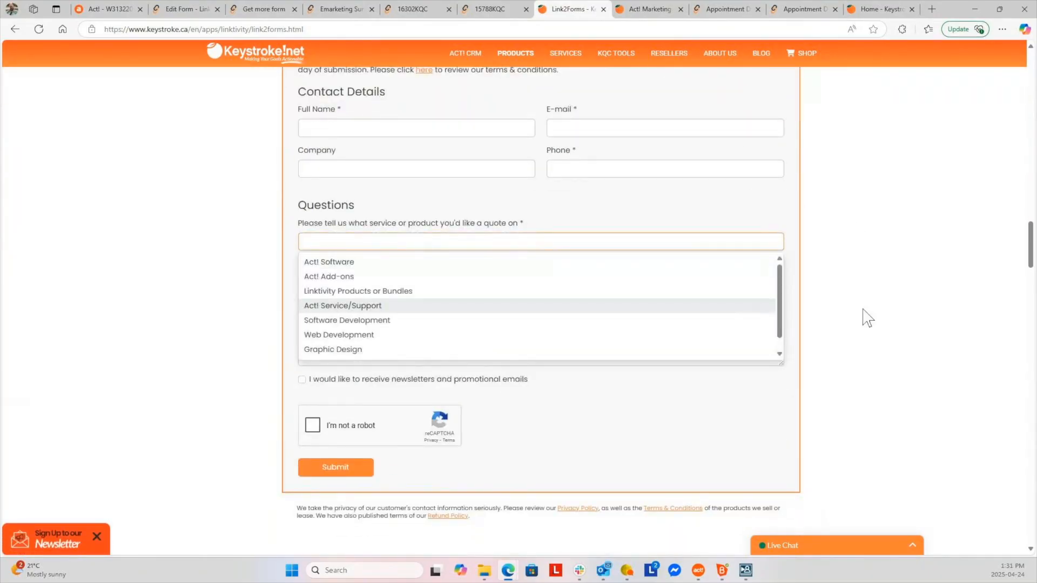
left_click(799, 281)
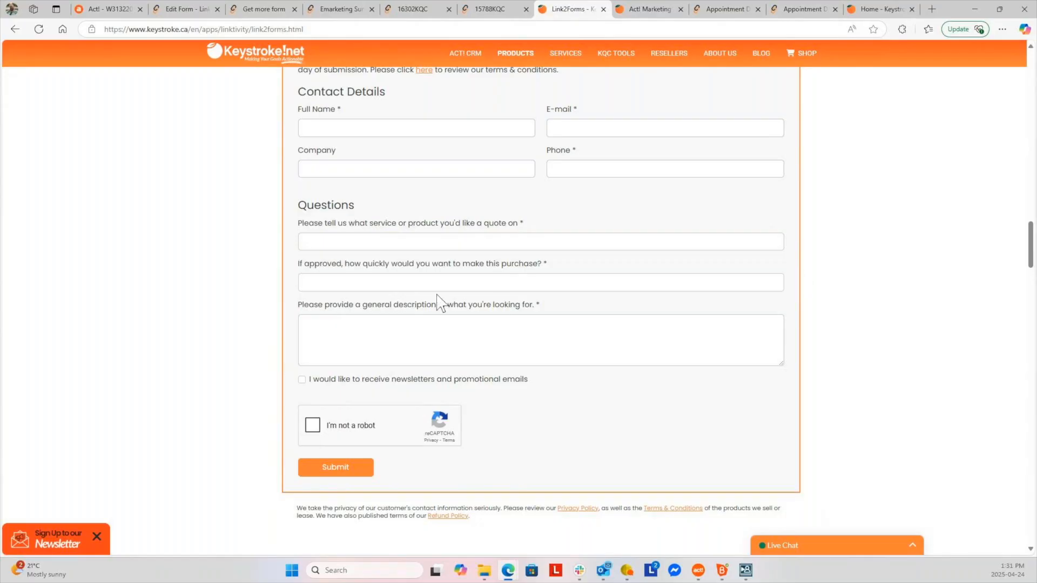
left_click(382, 282)
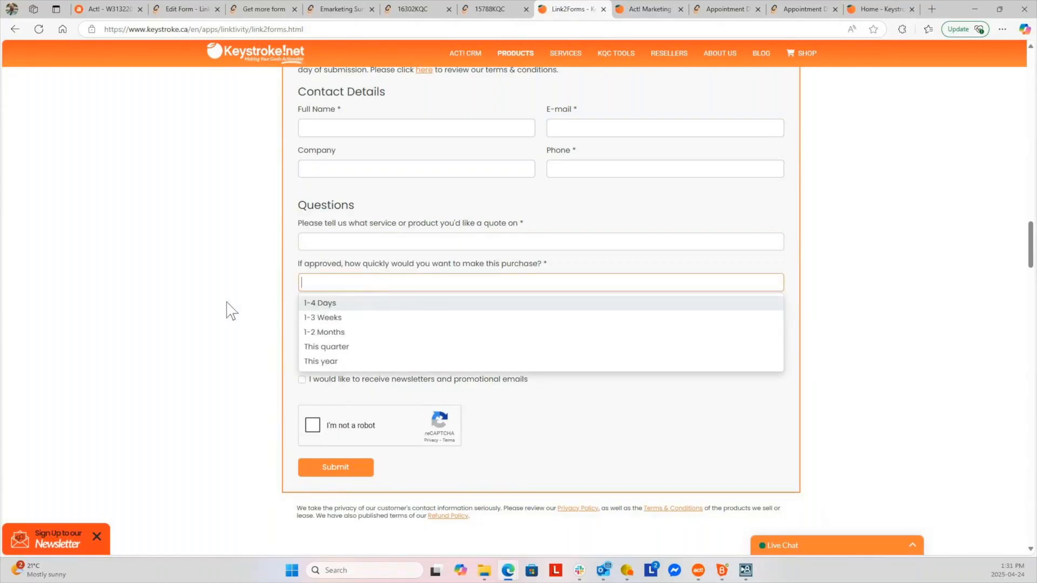
left_click(809, 273)
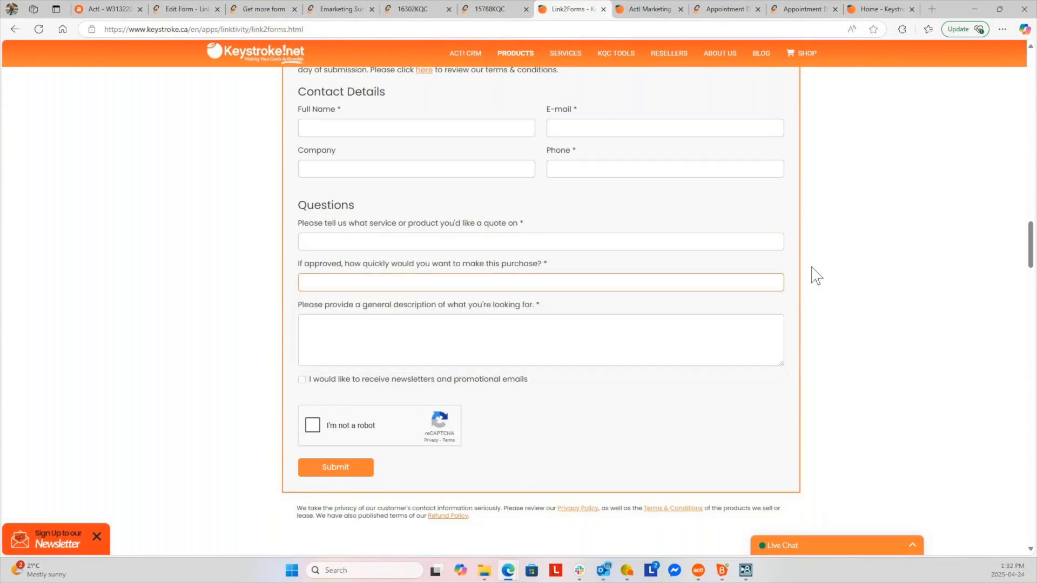
left_click(342, 278)
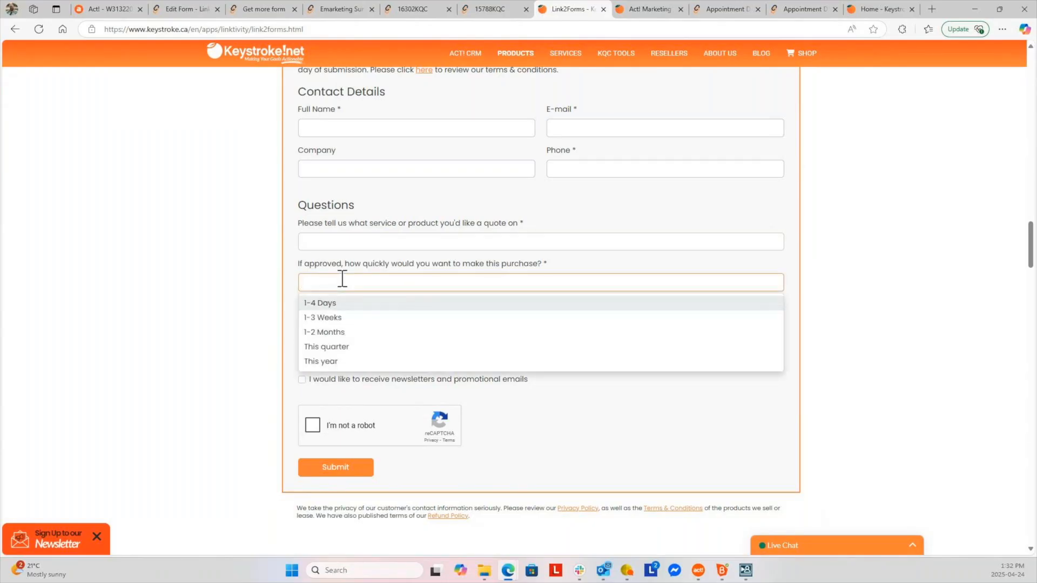
type("shbcdg")
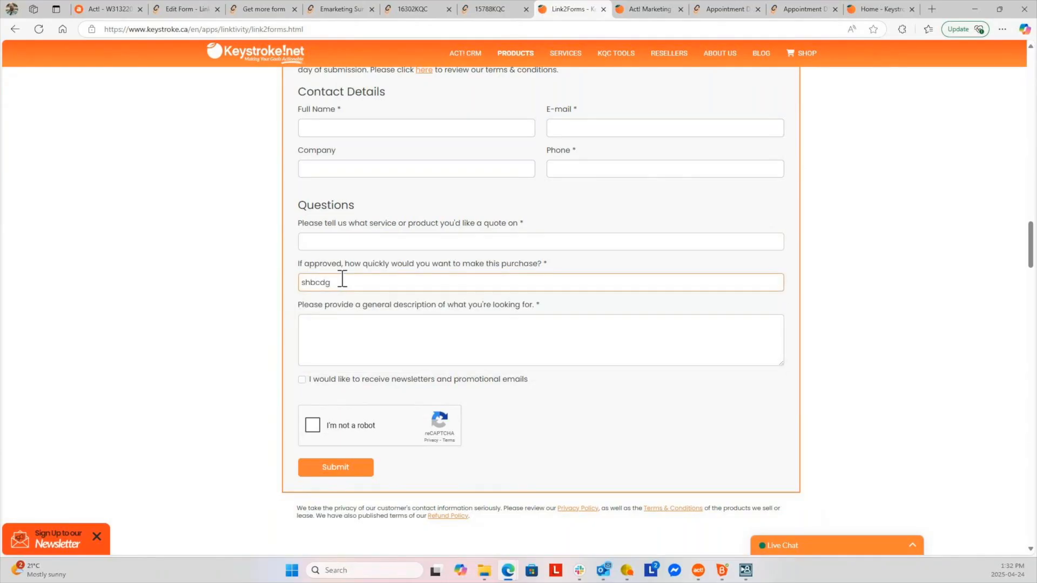
key("BackSpace")
key("BackSpace")
key("BackSpace")
key("BackSpace")
key("BackSpace")
key("BackSpace")
left_click(348, 324)
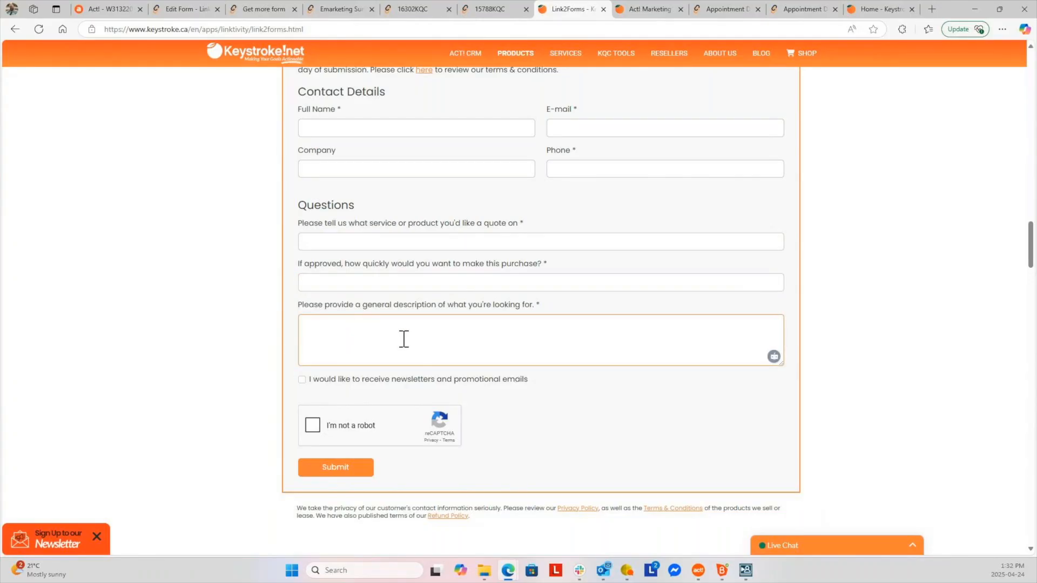
left_click(302, 379)
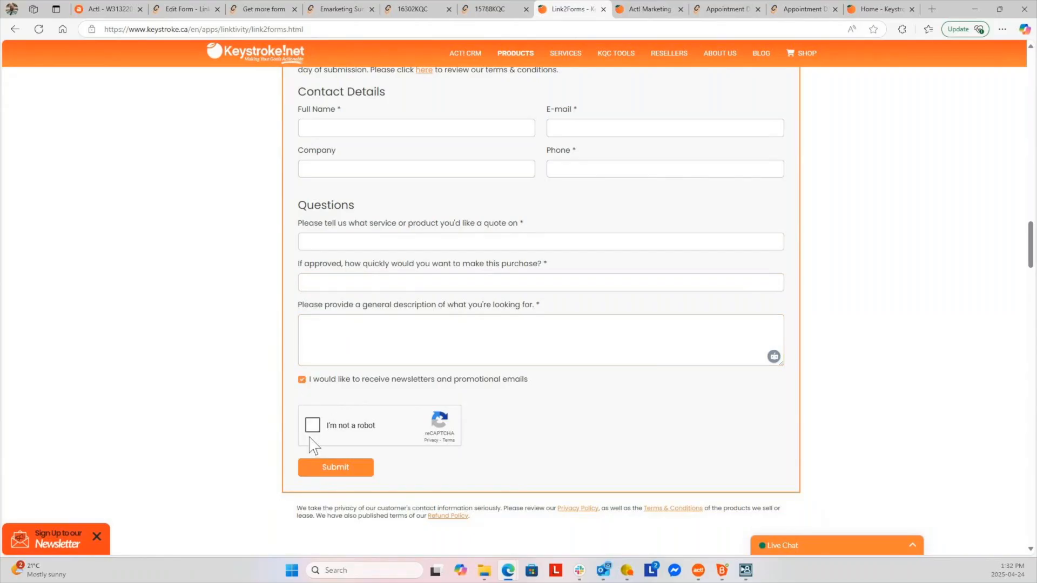
left_click(302, 379)
scroll(485, 433, "up", 3)
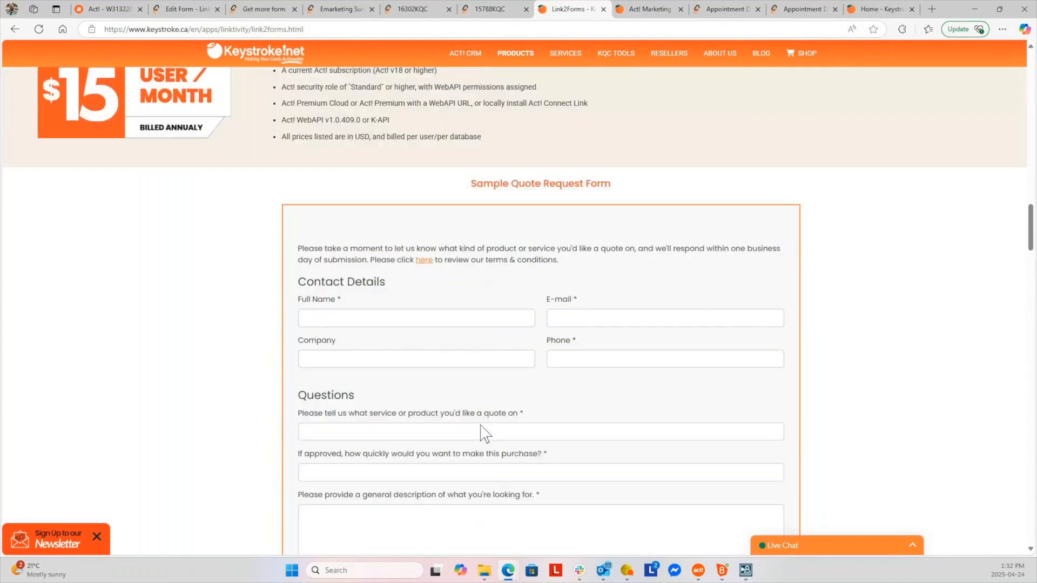
scroll(482, 433, "up", 7)
scroll(424, 475, "down", 6)
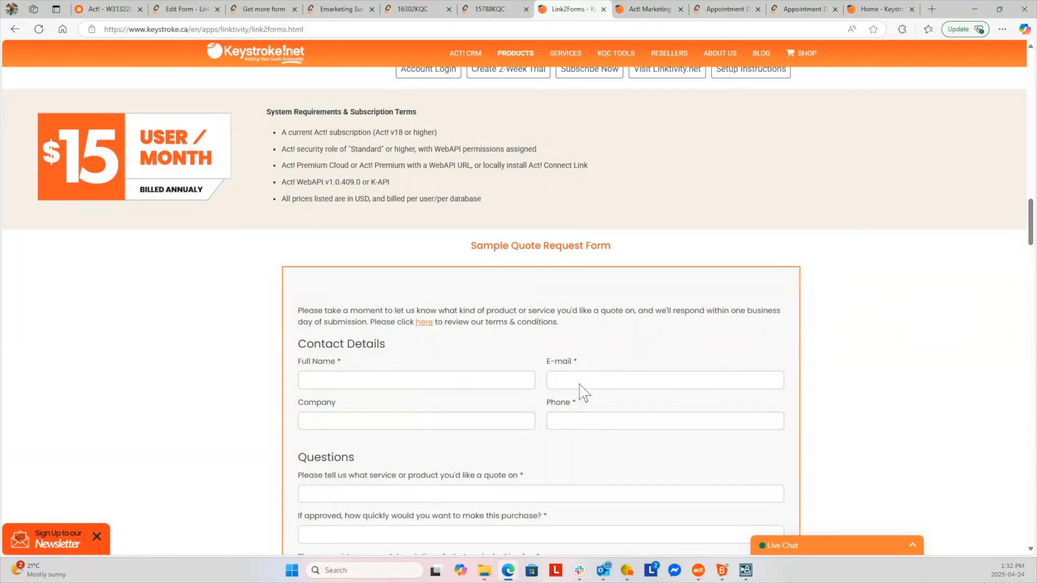
scroll(583, 426, "down", 4)
scroll(583, 426, "down", 3)
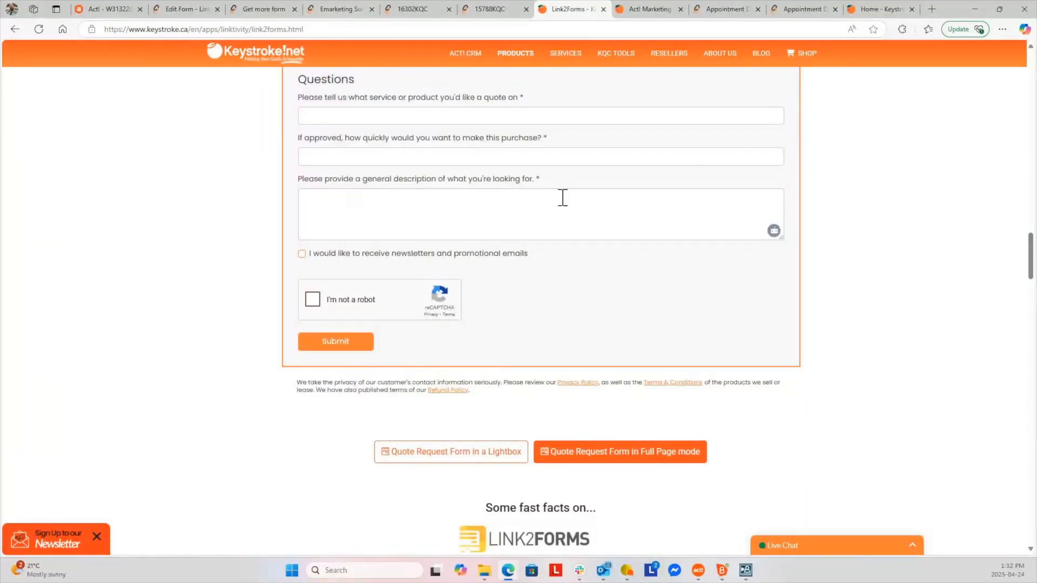
scroll(528, 264, "up", 4)
scroll(529, 265, "up", 2)
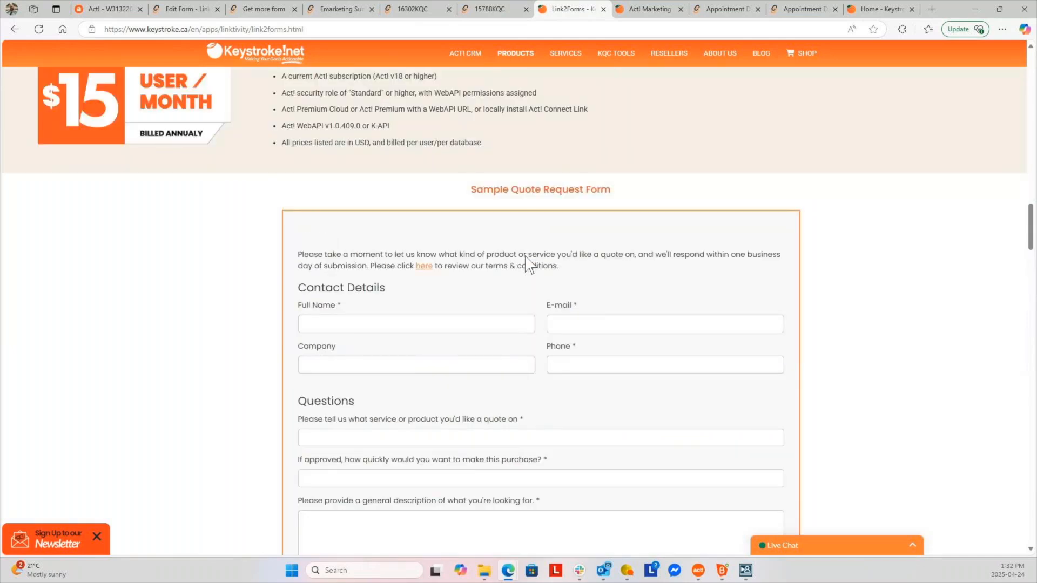
scroll(528, 264, "up", 1)
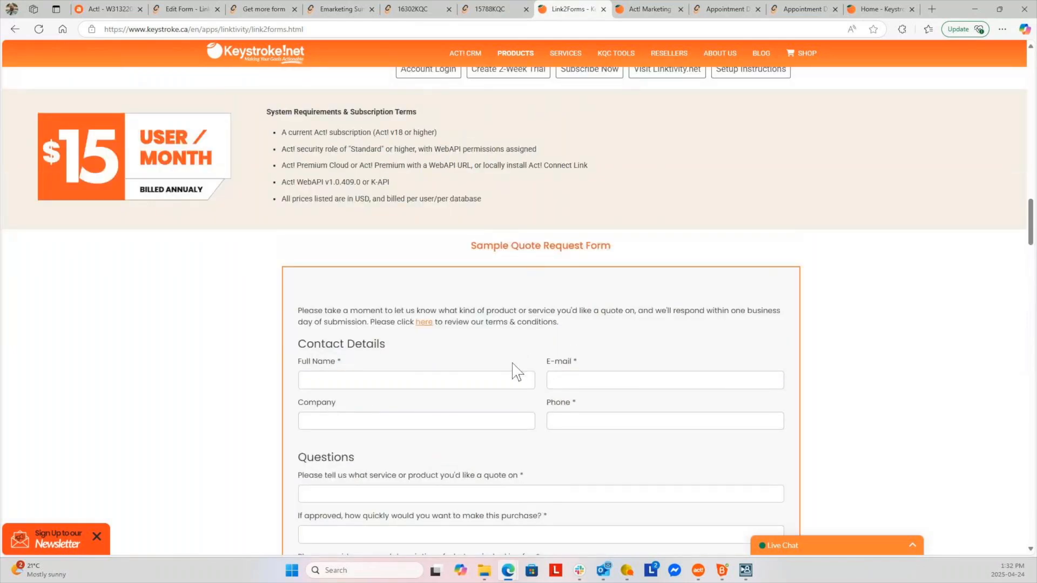
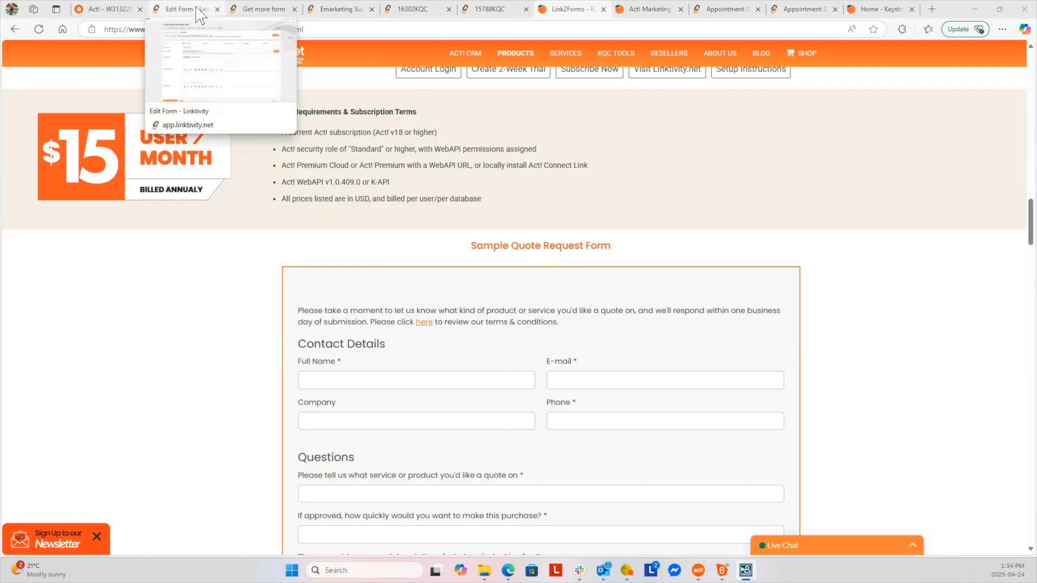
Check Act!'s Additional Features, then open the Link2Events list of past webinars with fees and submission counts
left_click(106, 9)
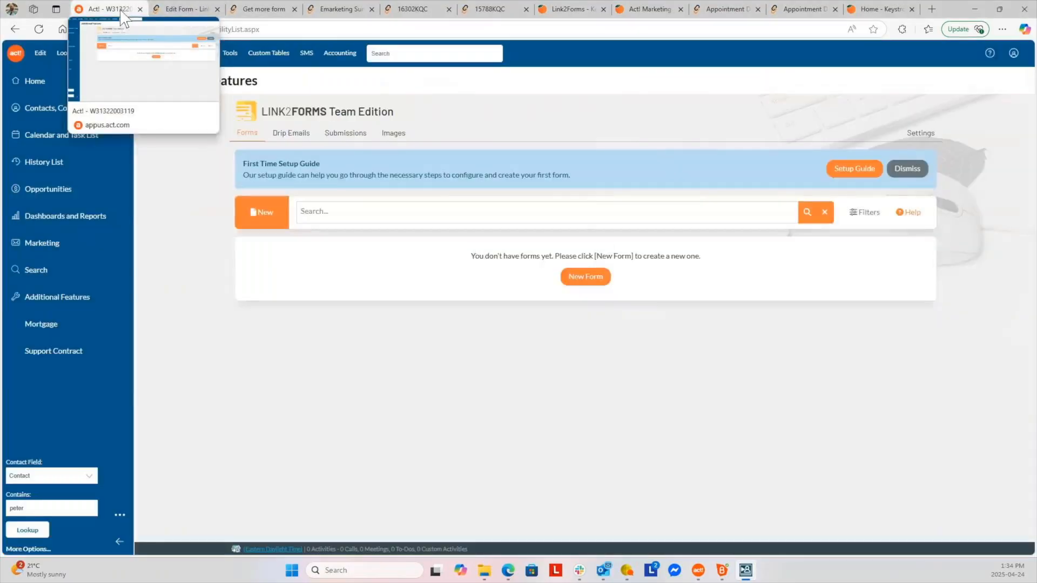
left_click(71, 305)
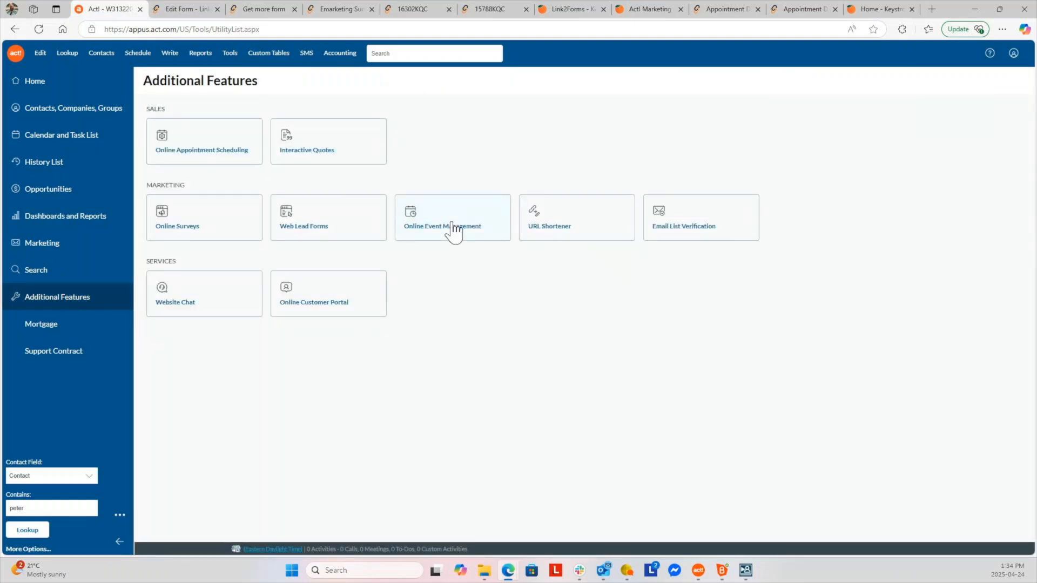
left_click(177, 9)
left_click(16, 53)
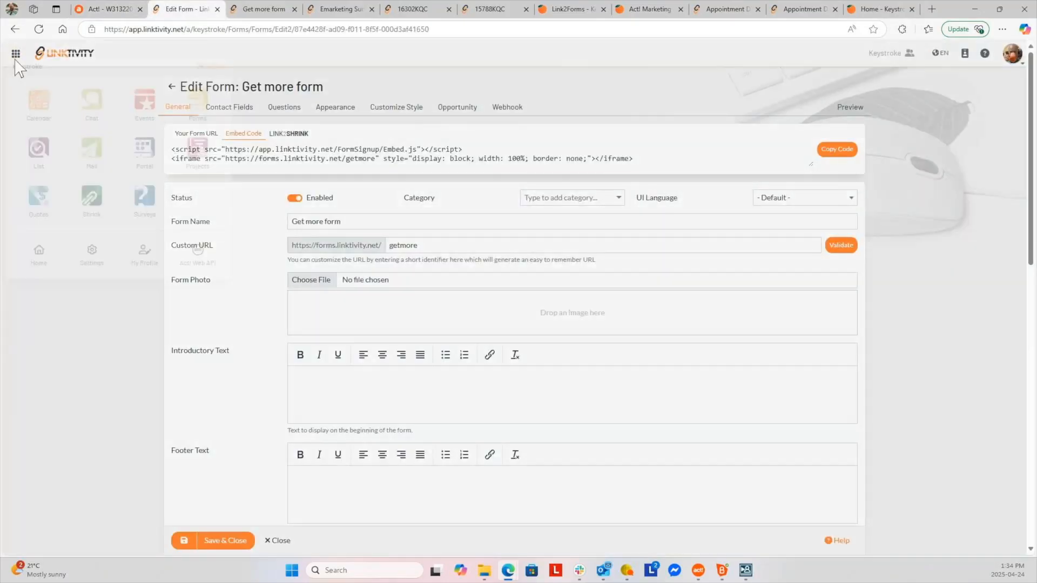
left_click(155, 113)
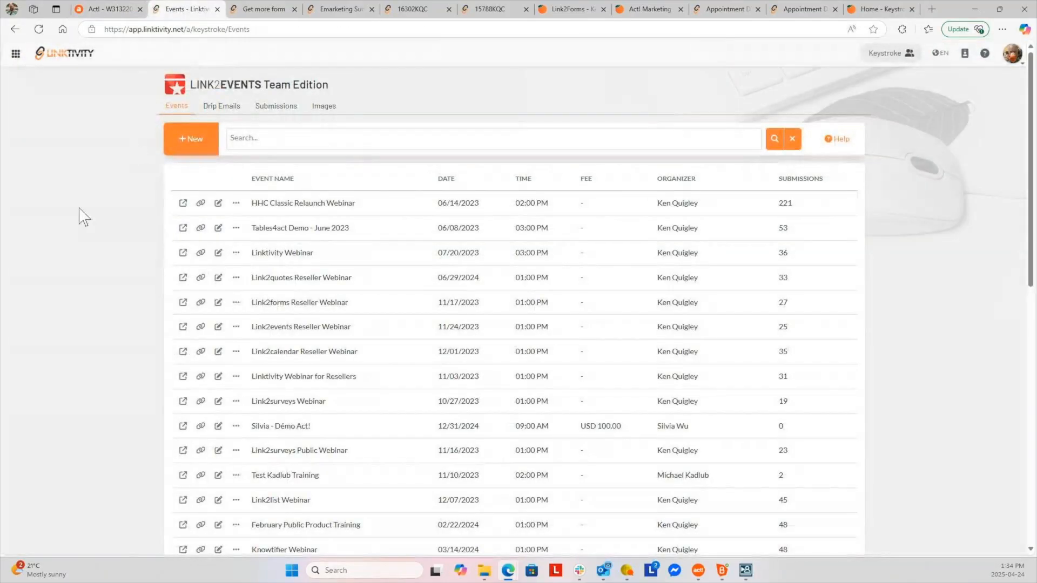
Scroll to the Act! Advantage Webinar and open its public signup page in a new tab
left_click(102, 10)
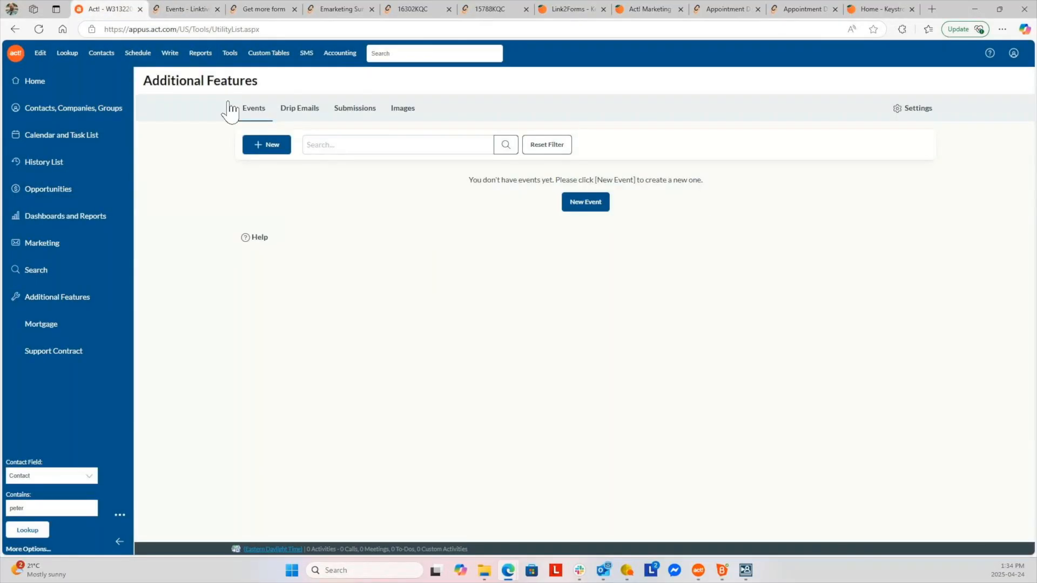
left_click(180, 10)
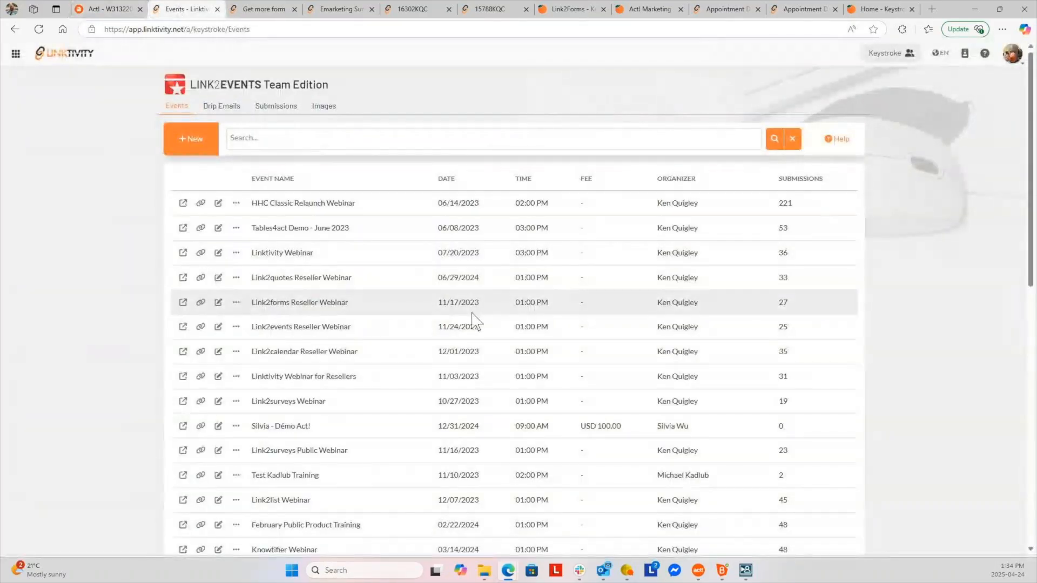
scroll(472, 319, "down", 1)
scroll(472, 320, "down", 10)
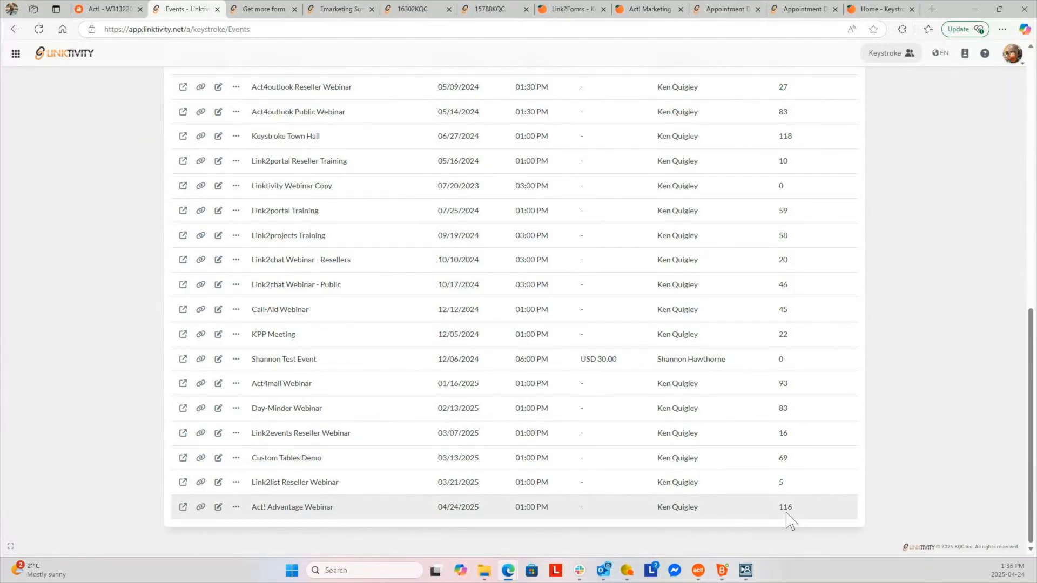
left_click(183, 508)
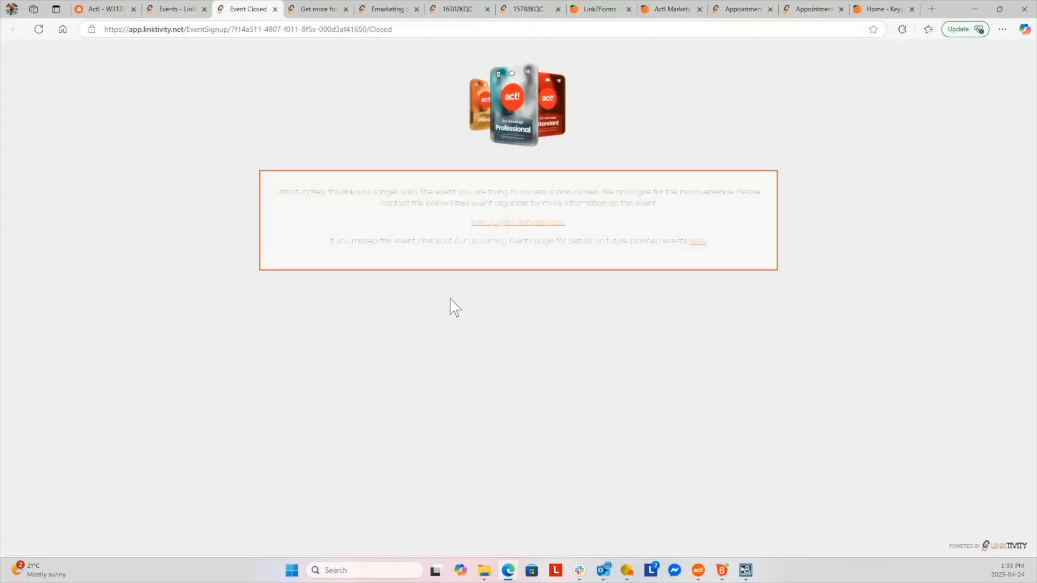
Back on the events list, view and dismiss the webinar row's more-actions menu
left_click(177, 12)
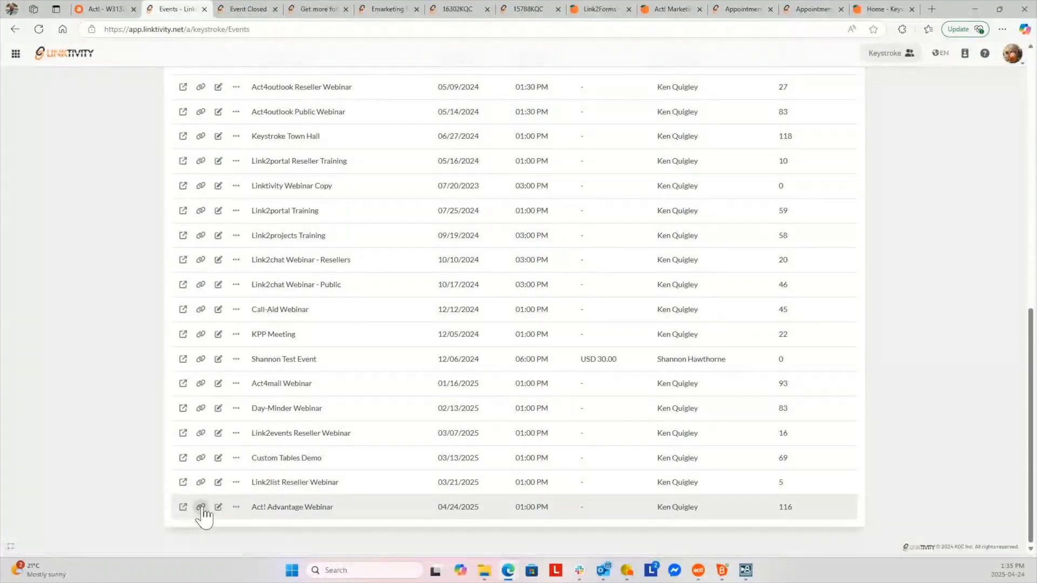
left_click(236, 508)
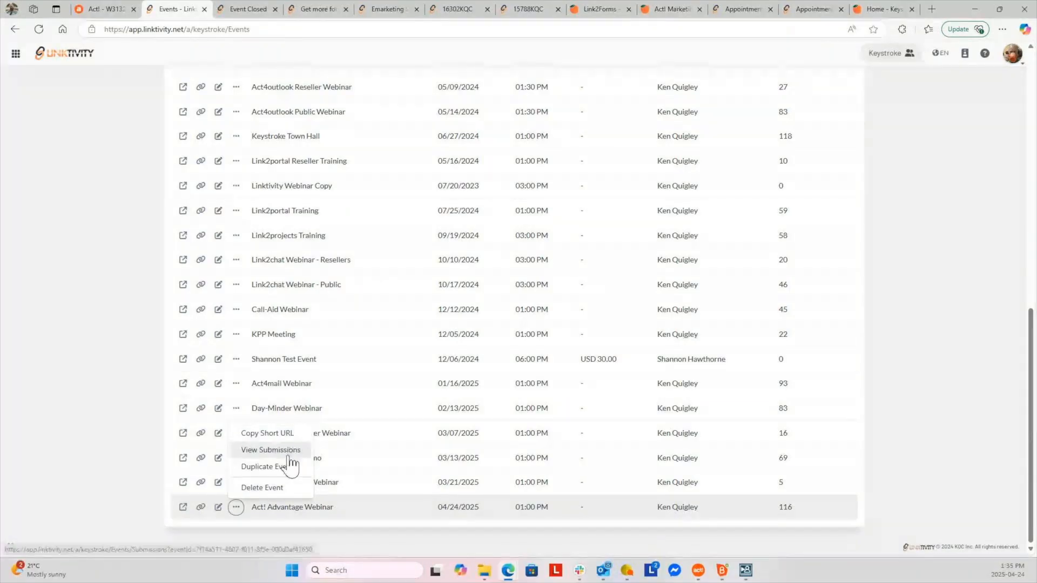
left_click(972, 354)
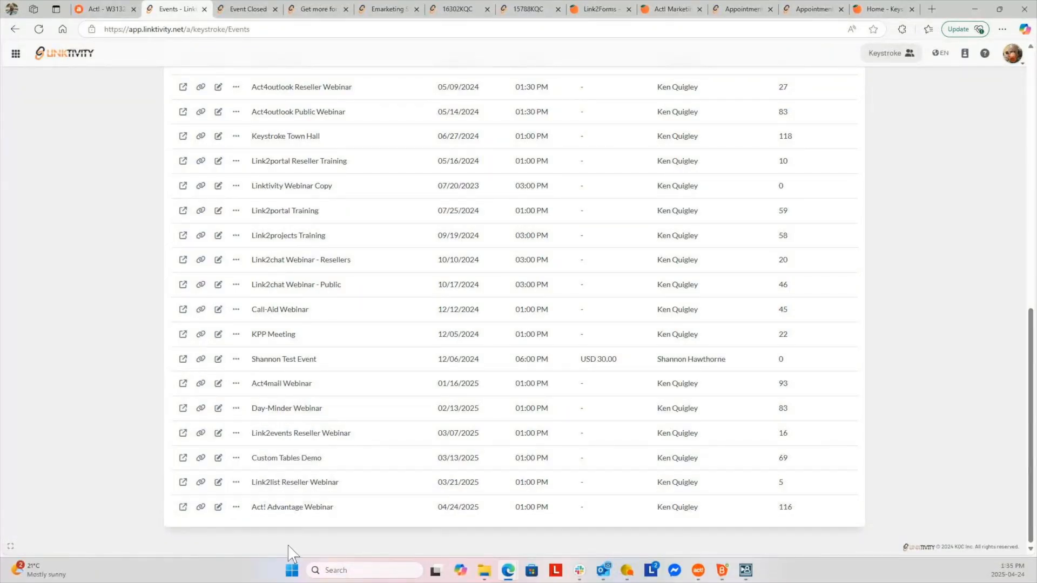
left_click(219, 509)
scroll(899, 271, "up", 15)
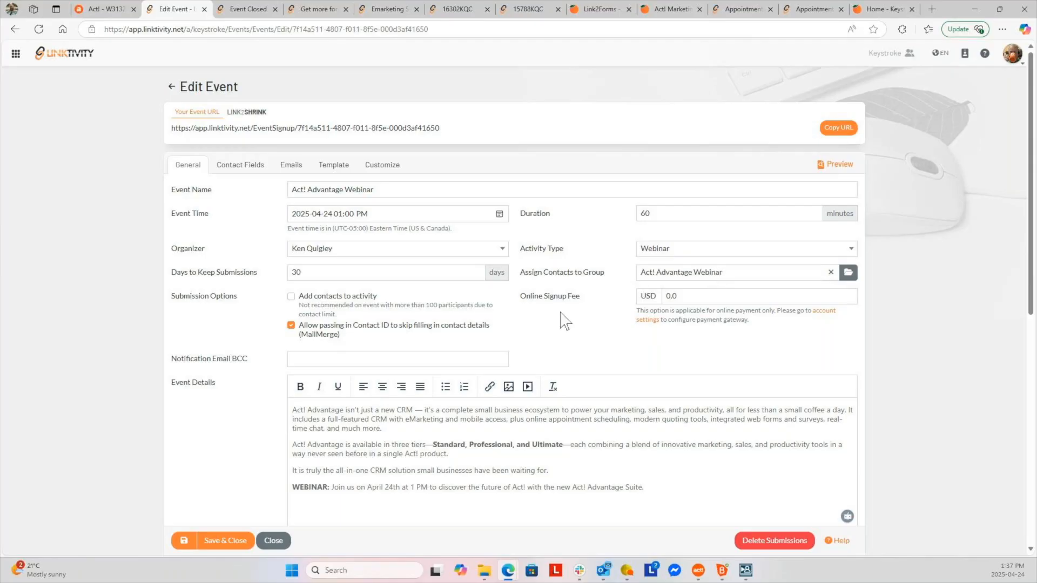
scroll(564, 327, "down", 5)
scroll(398, 399, "down", 2)
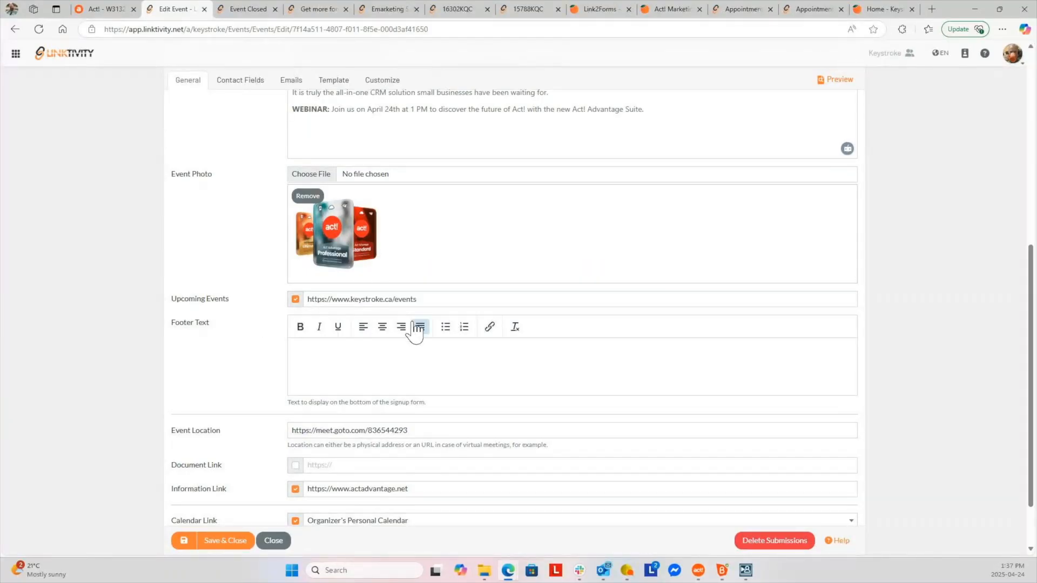
scroll(412, 331, "down", 2)
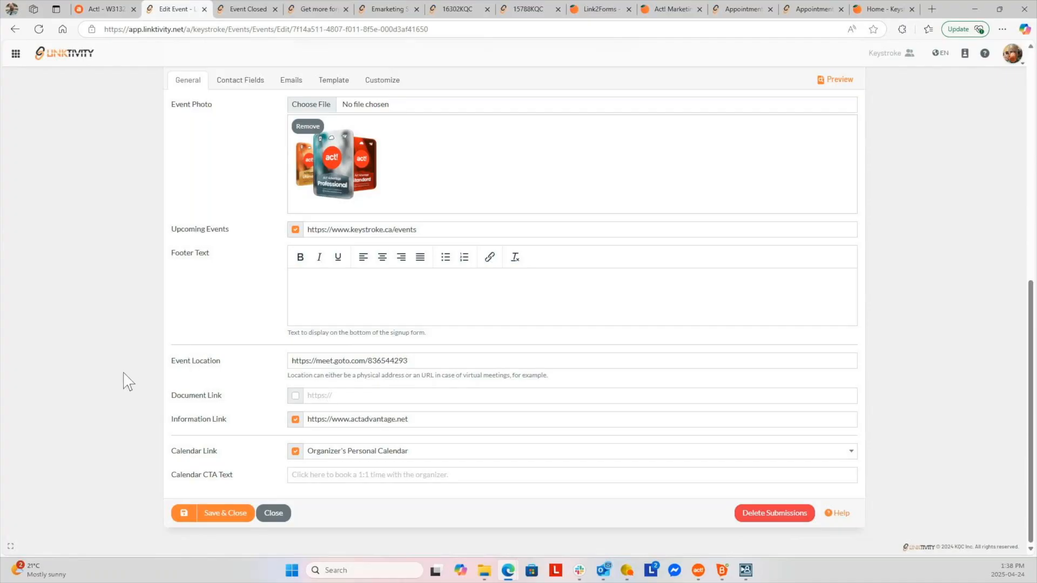
scroll(105, 385, "up", 10)
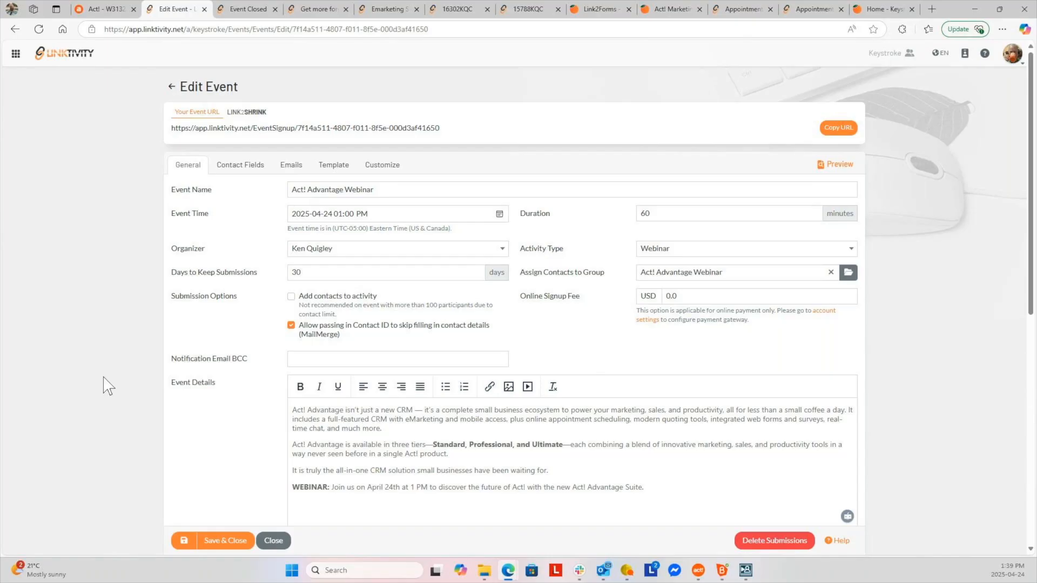
Go to the Linktivity home page, then open Link2Shrink from Act!'s Additional Features URL Shortener
left_click(16, 54)
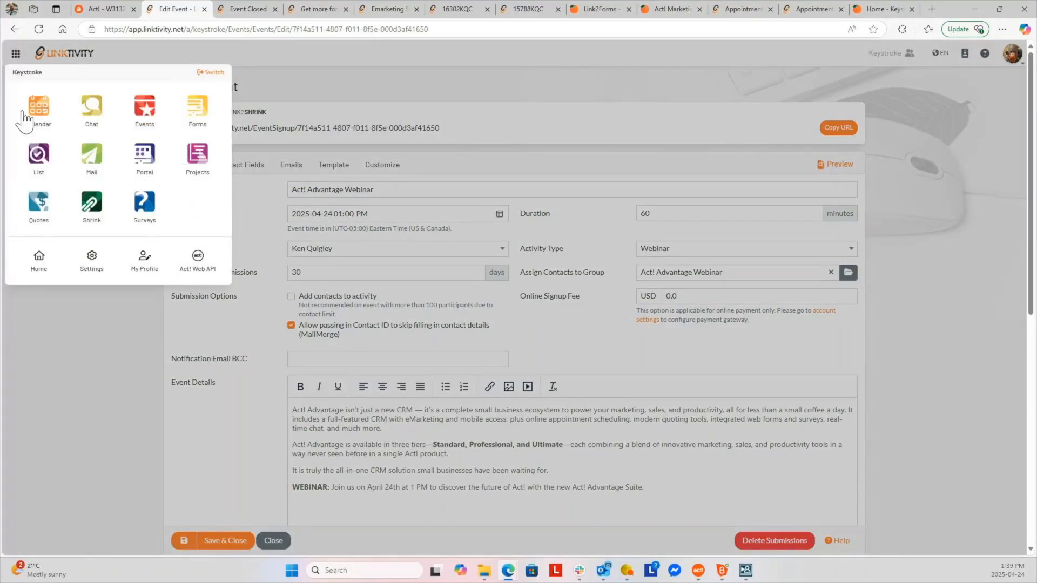
left_click(37, 272)
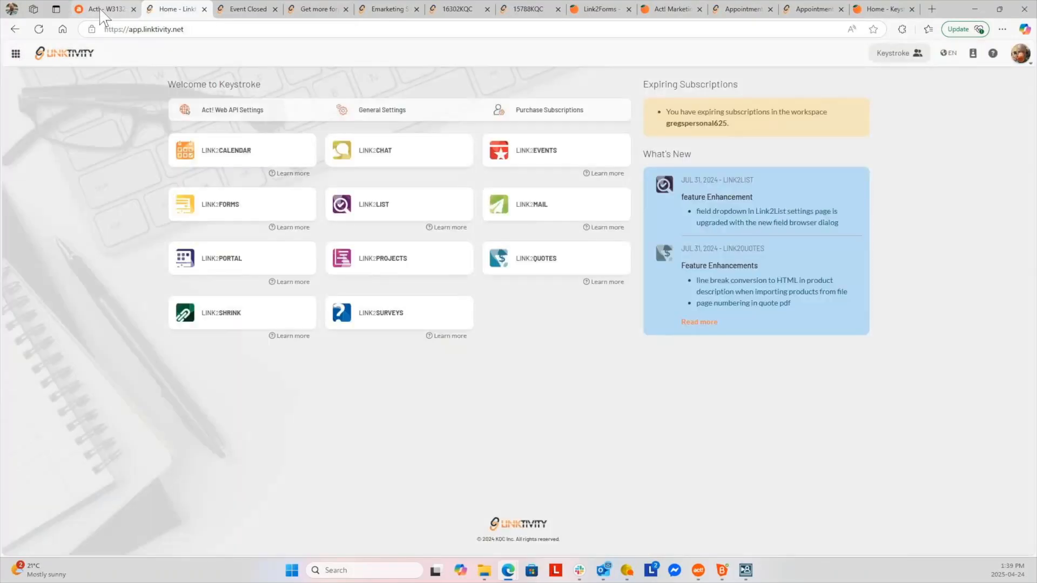
left_click(103, 10)
left_click(41, 297)
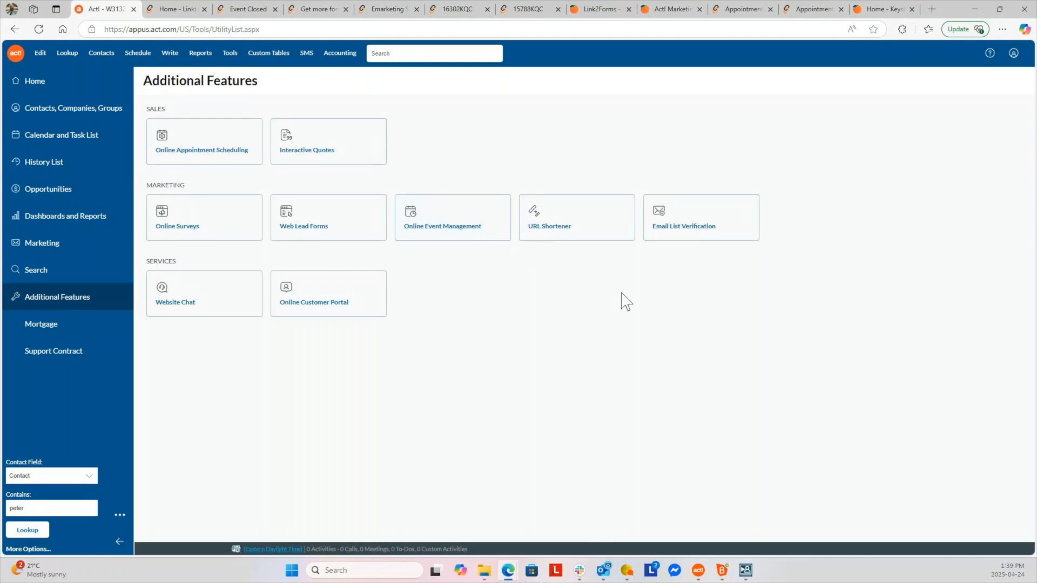
left_click(581, 229)
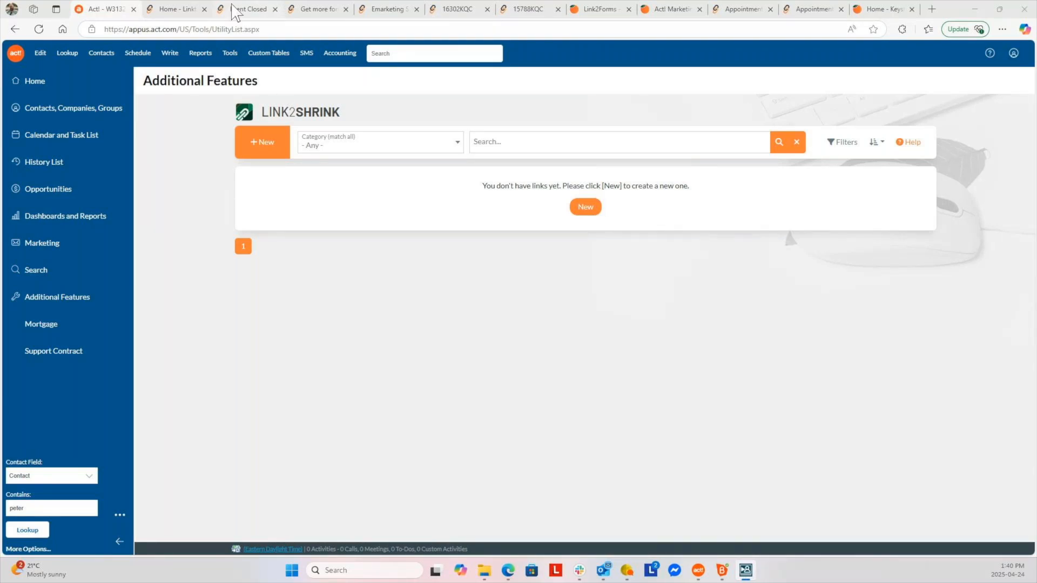
Open the Link2Shrink links list and take the Link2Forms product page's web address
left_click(162, 17)
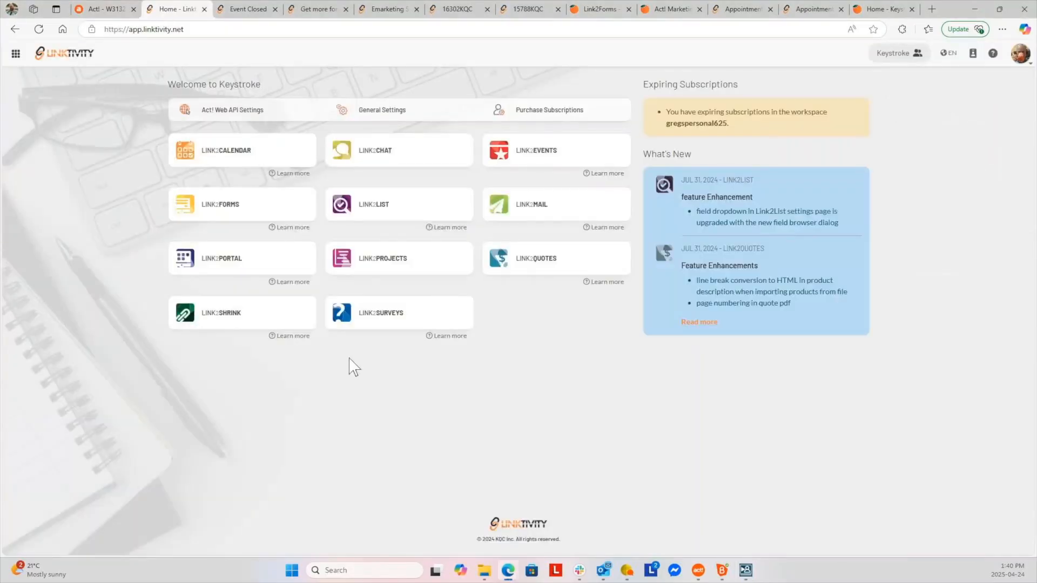
left_click(248, 324)
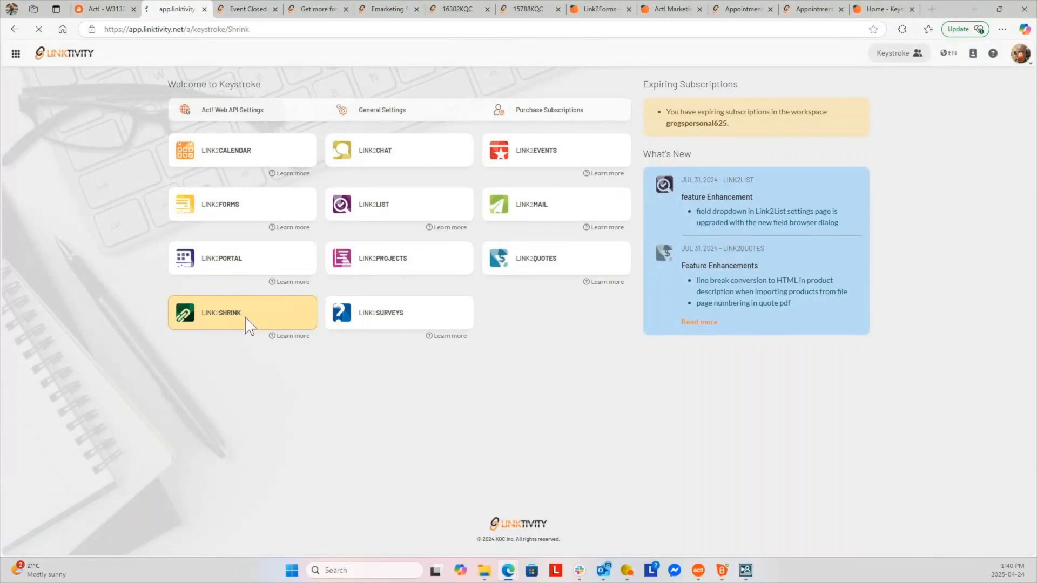
scroll(280, 352, "down", 15)
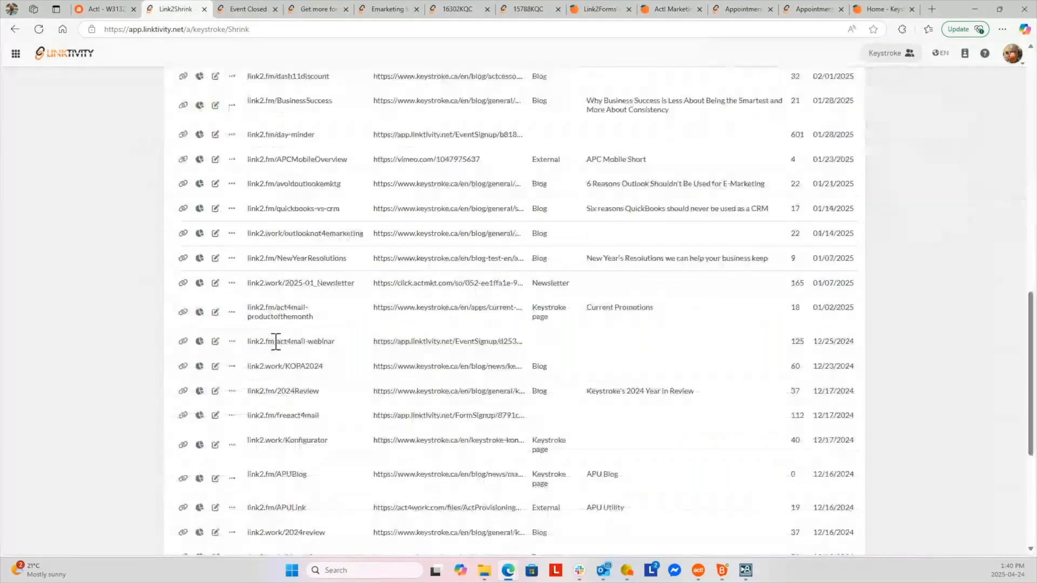
scroll(276, 342, "up", 15)
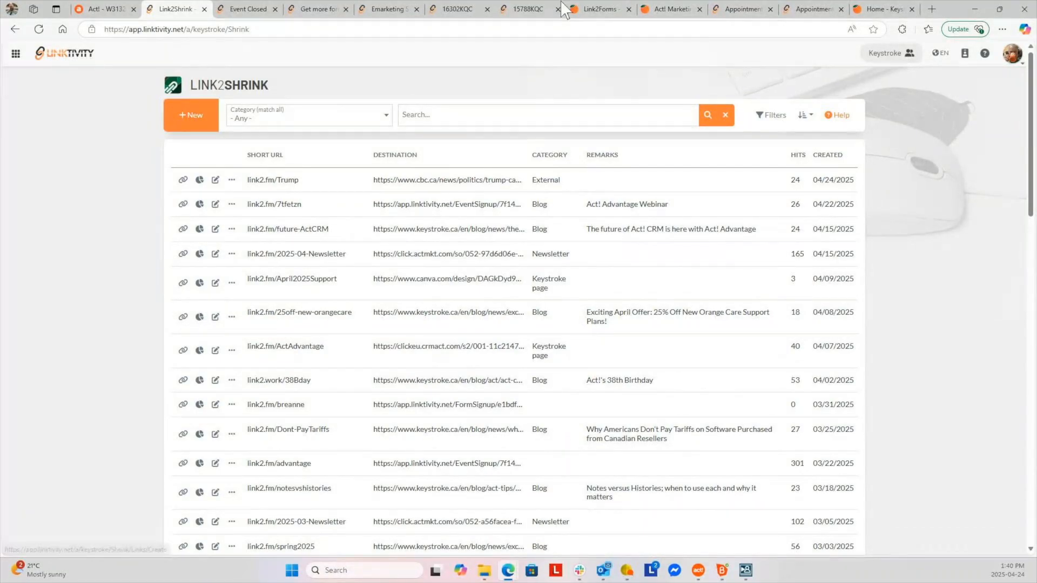
left_click(589, 10)
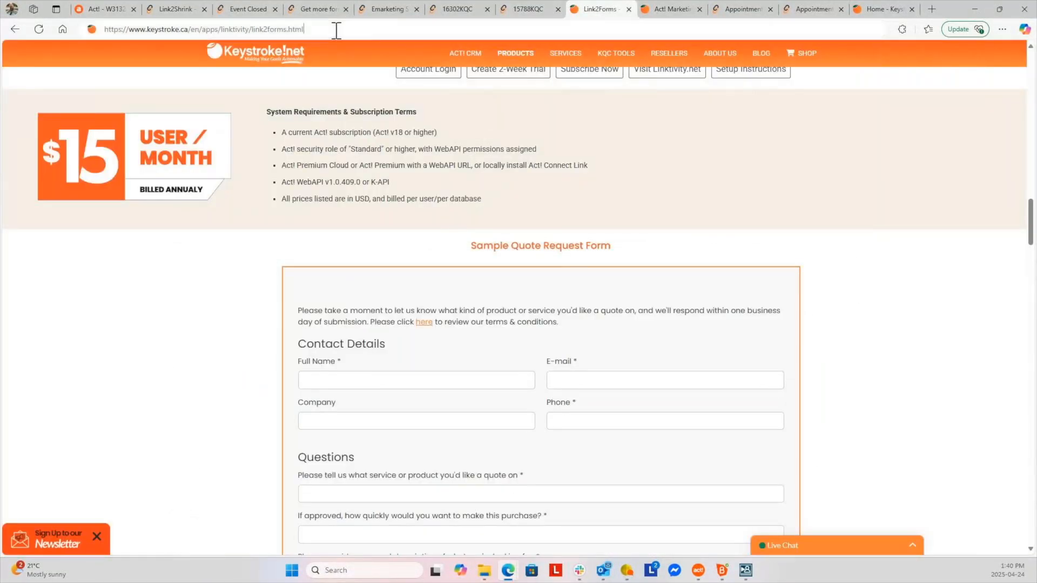
left_click(336, 30)
key("ctrl+c")
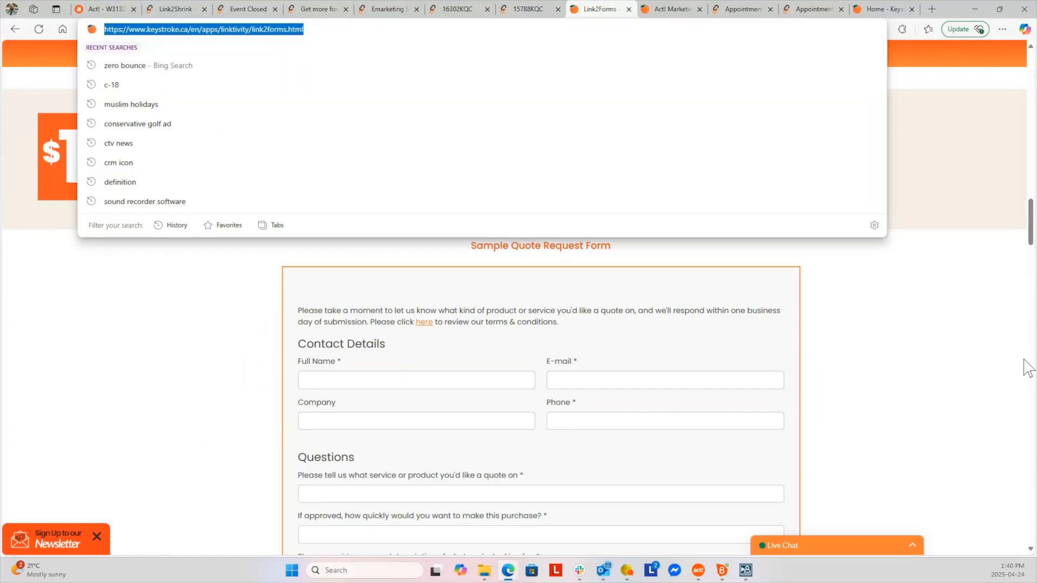
left_click(167, 11)
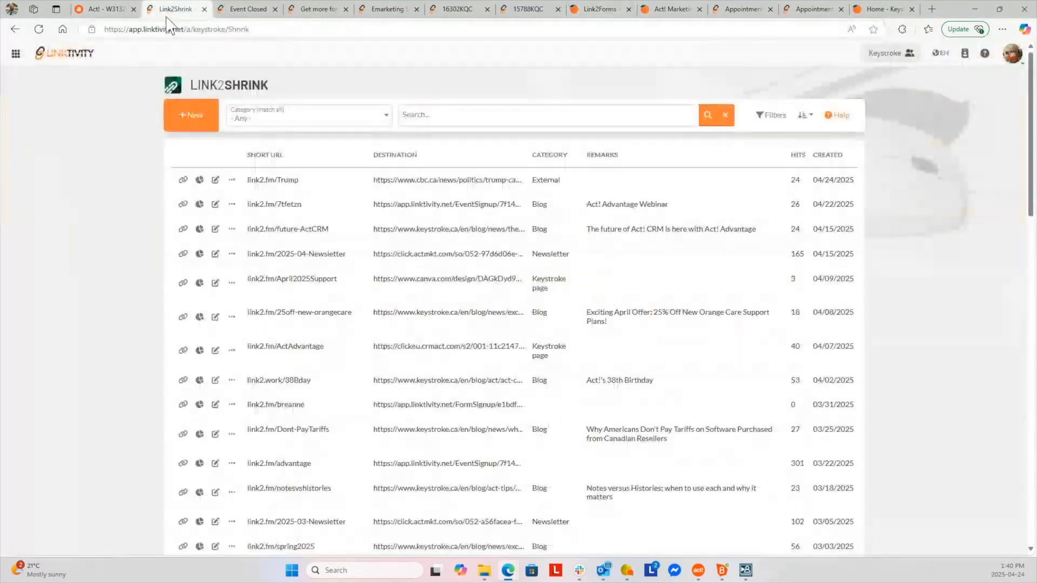
Start a new short link to the pasted Link2Forms address with alias 'linktoforms'
left_click(197, 122)
left_click(431, 122)
key("ctrl+v")
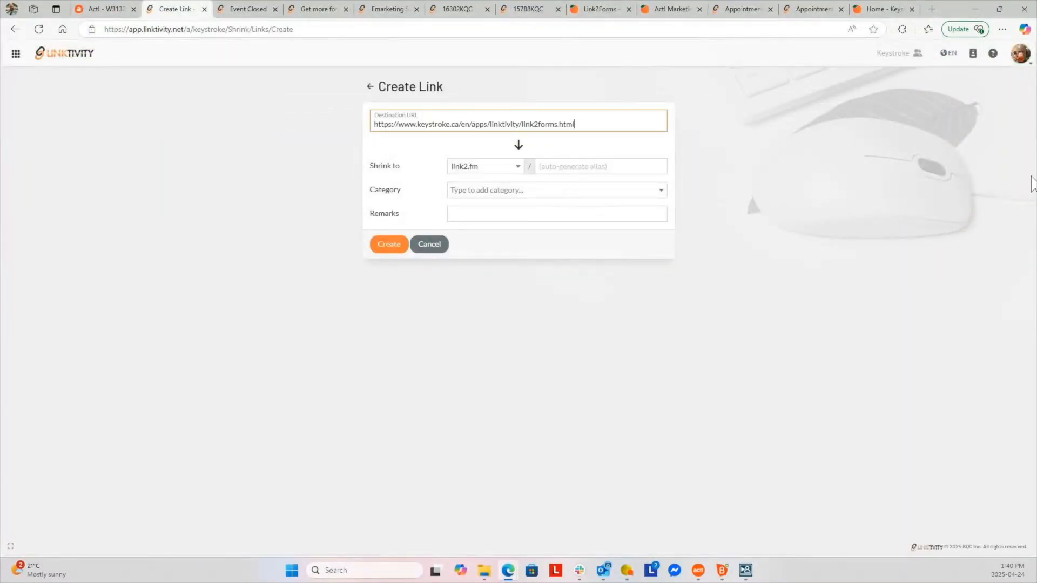
left_click(516, 169)
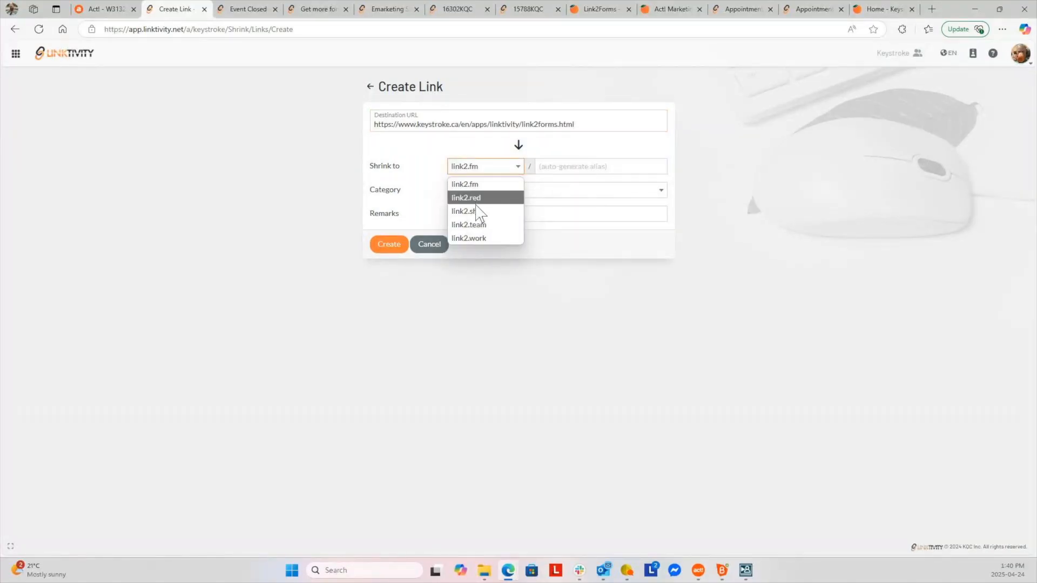
left_click(590, 162)
type("linktoforms")
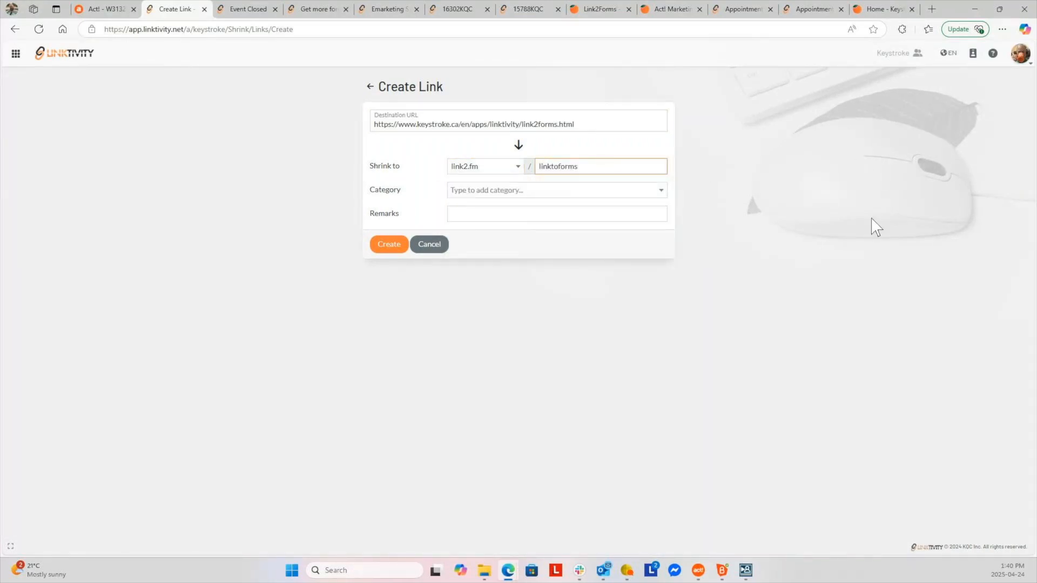
Categorise the link as Linktivity product page, create it and copy link2.fm/linktoforms
left_click(661, 190)
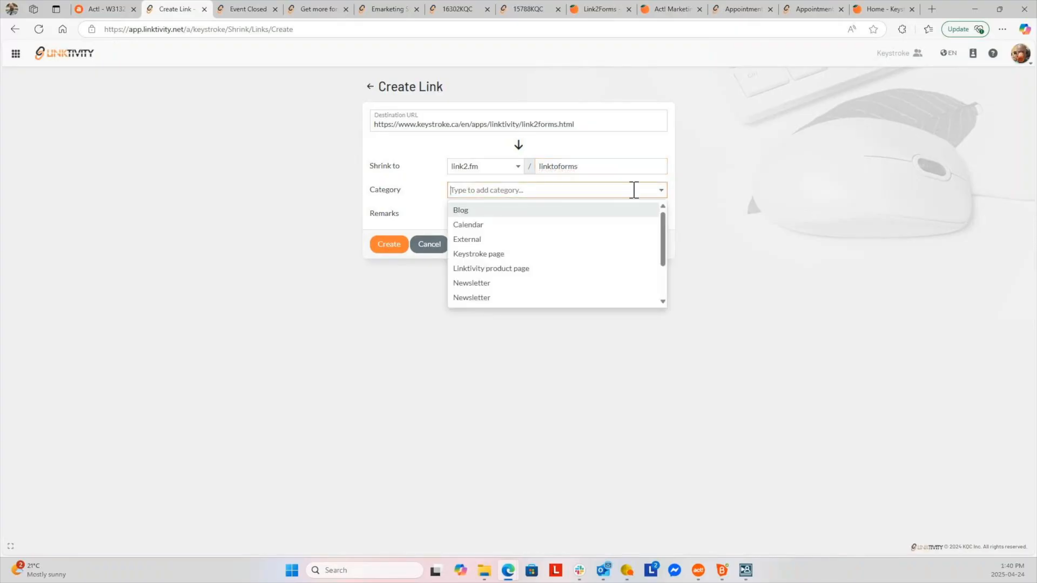
left_click(519, 268)
left_click(359, 360)
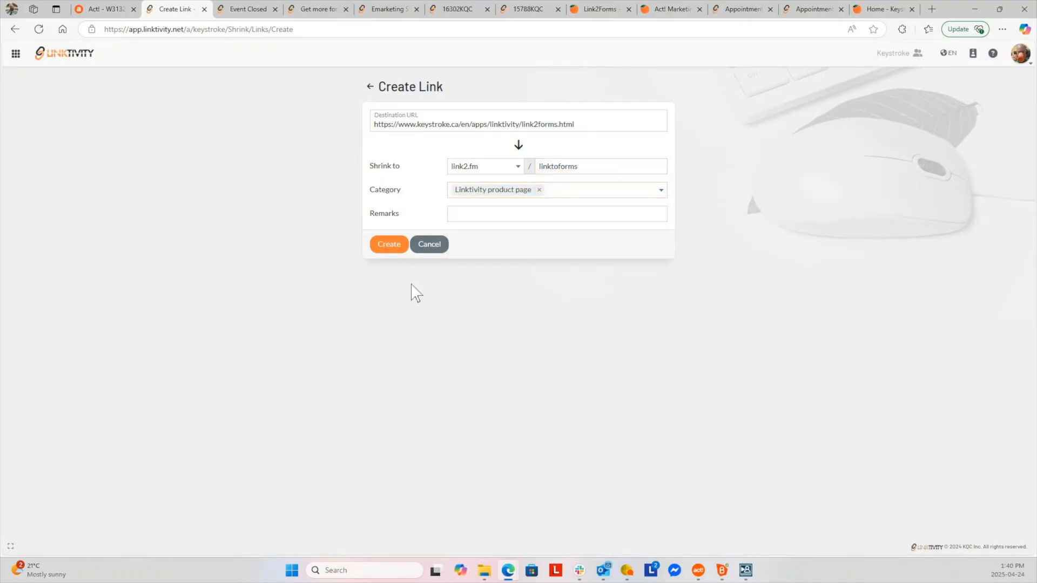
left_click(398, 250)
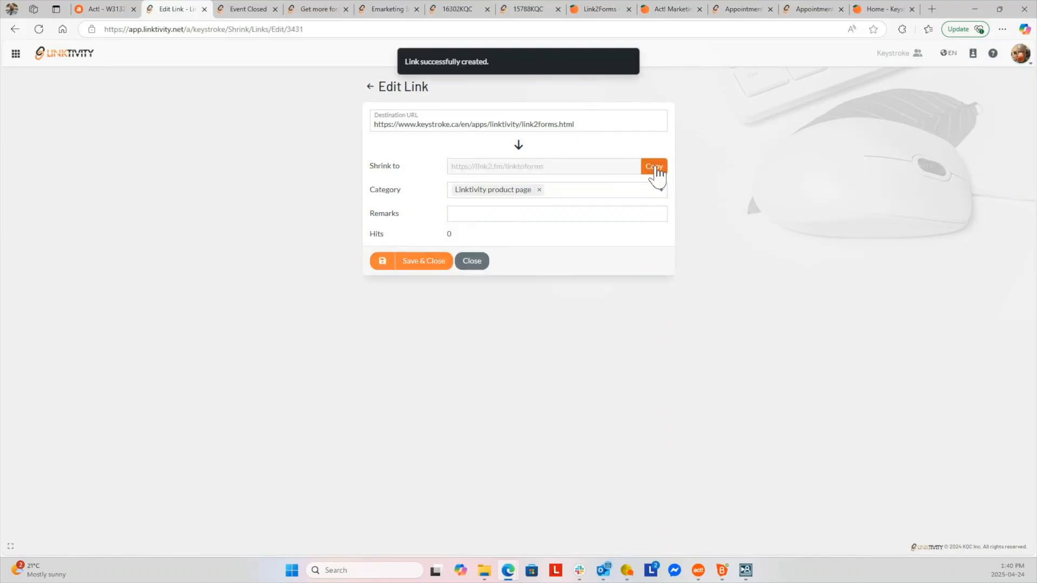
left_click(656, 168)
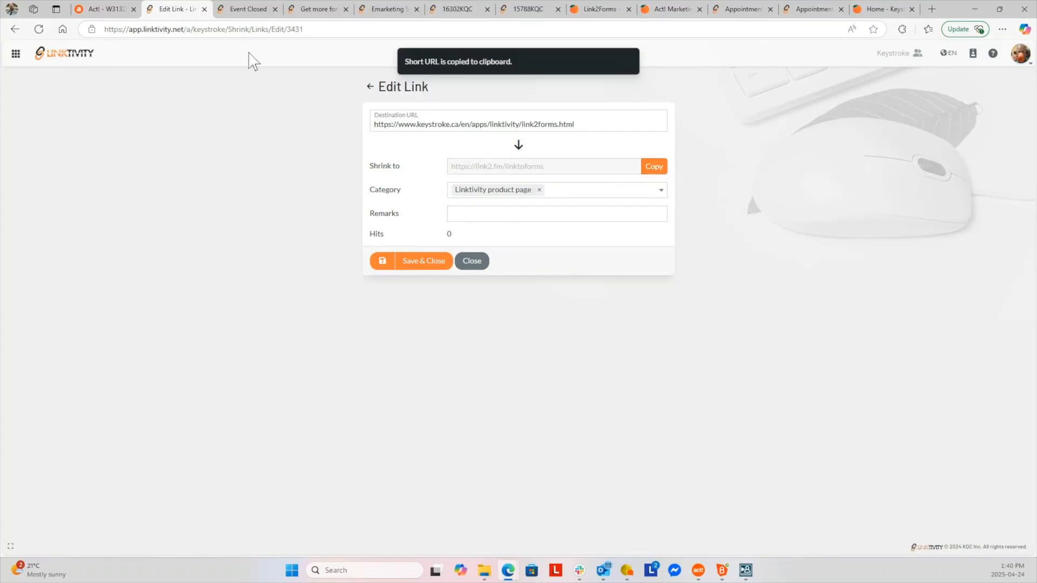
Load link2.fm/linktoforms in a new Edge tab, reaching the Link2forms page priced from $15 per user/month
left_click(931, 9)
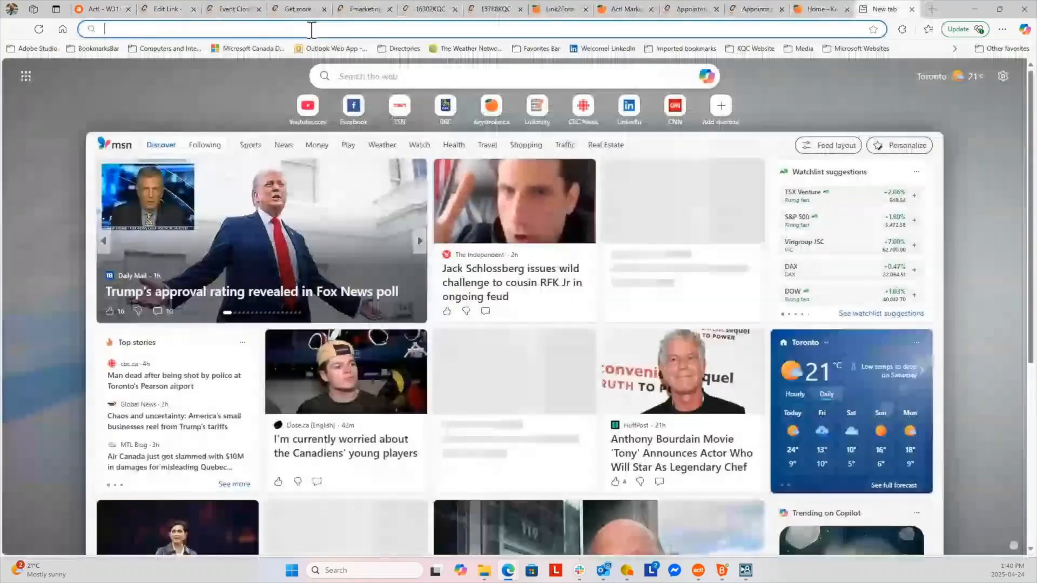
left_click(245, 30)
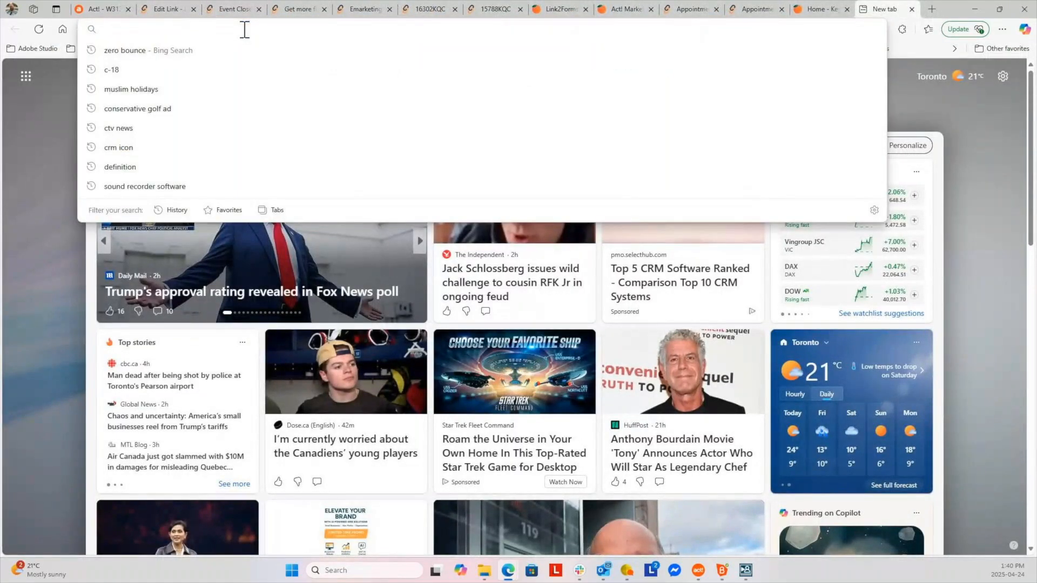
key("ctrl+v")
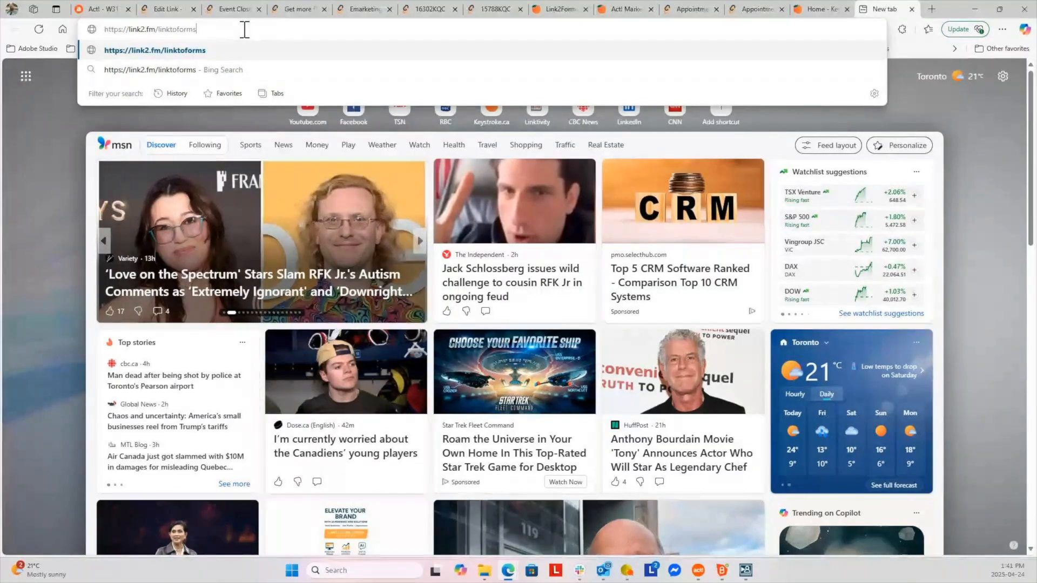
key("Return")
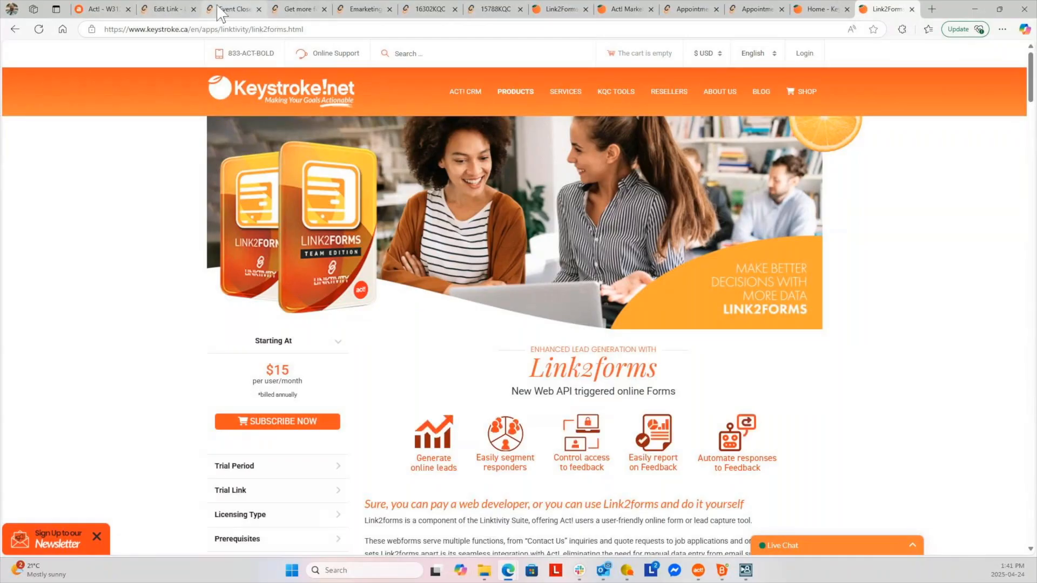
mouse_move(218, 7)
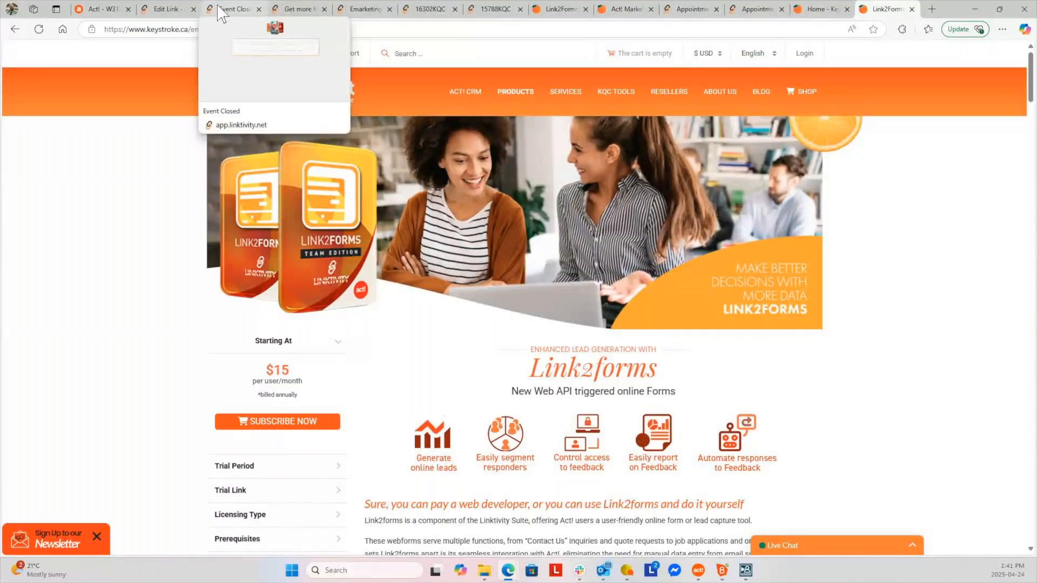
Save the linktoforms short link from its Edit Link page
left_click(218, 9)
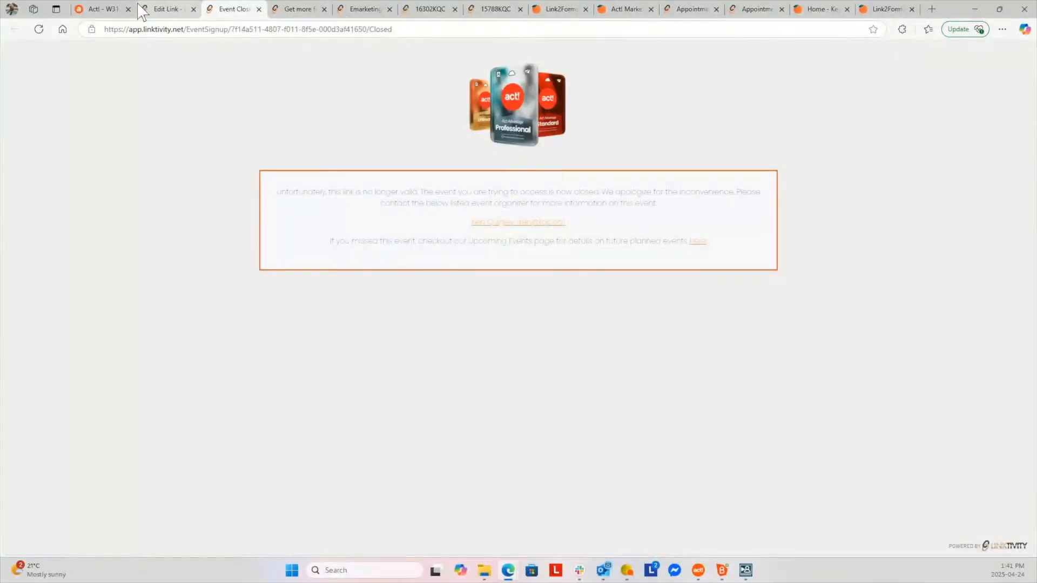
left_click(158, 9)
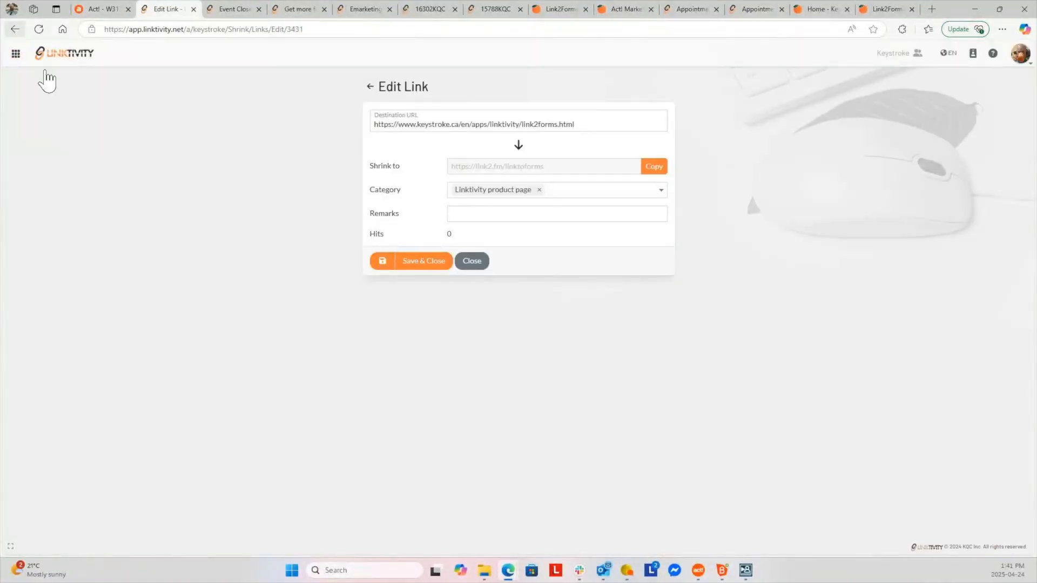
left_click(437, 263)
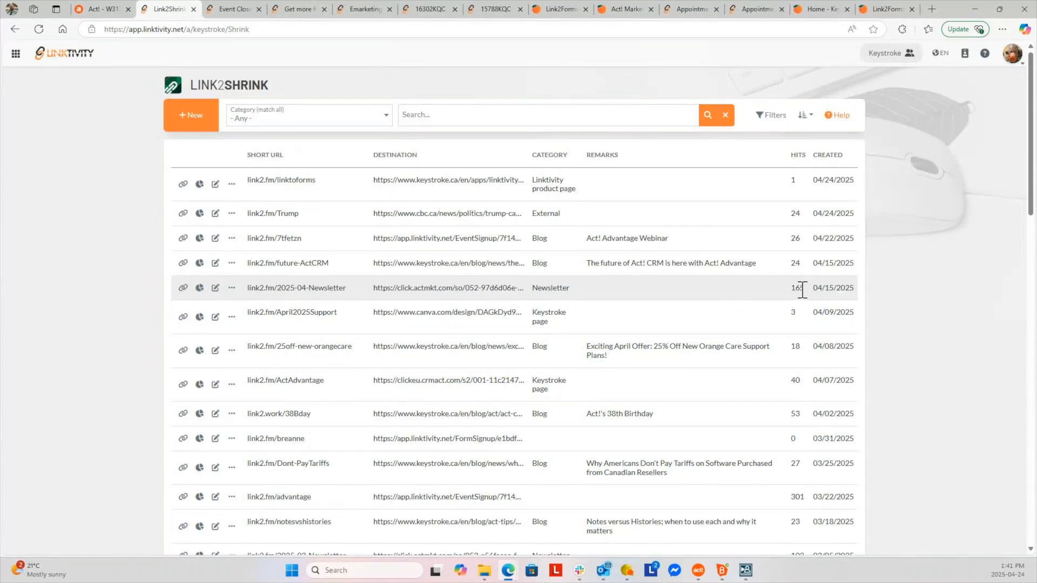
Review 2025-04-Newsletter link statistics: 165 total hits, Chrome leading with 64
left_click(199, 288)
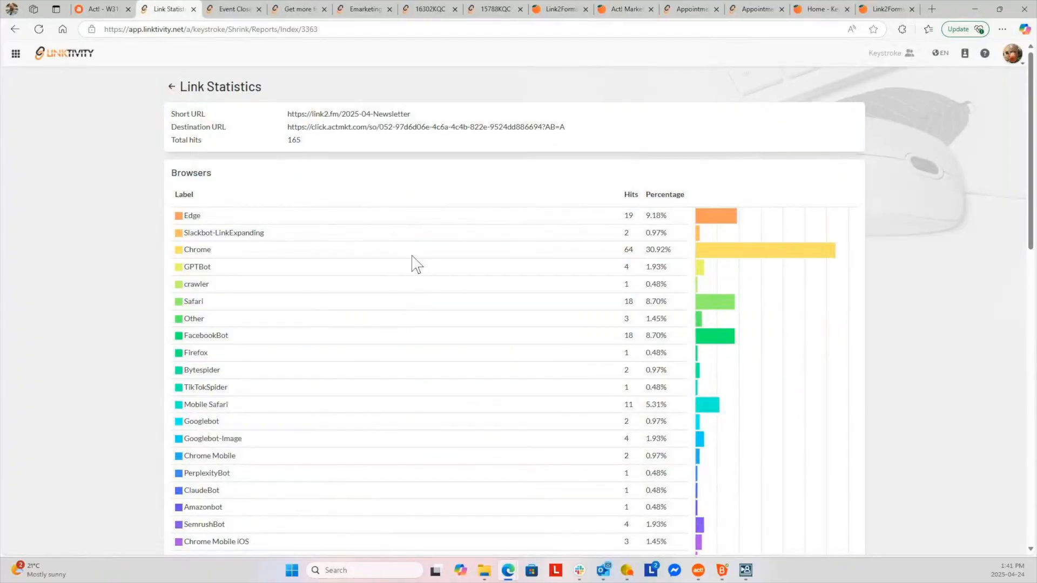
scroll(432, 268, "down", 9)
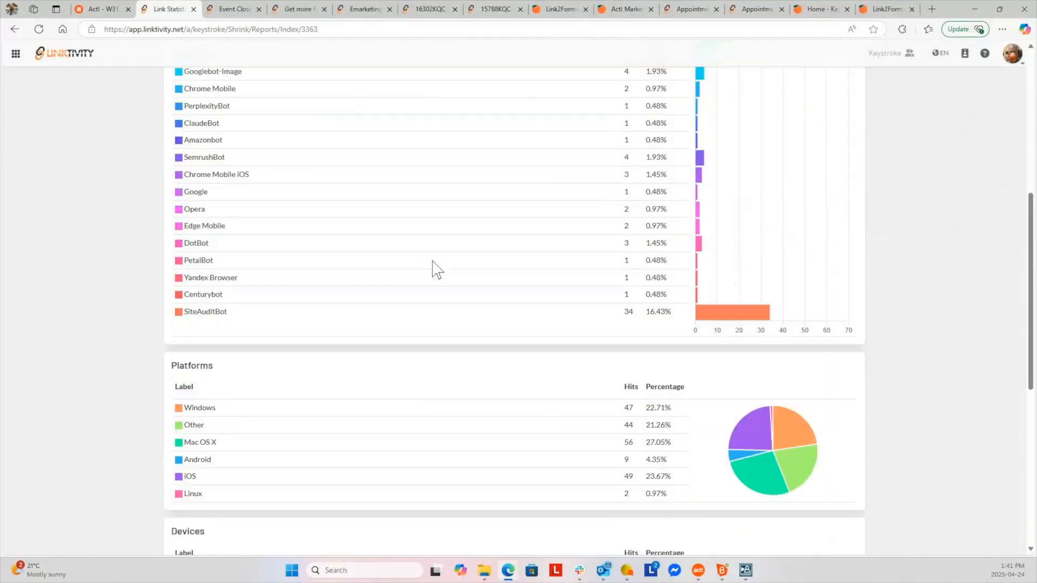
scroll(556, 357, "down", 3)
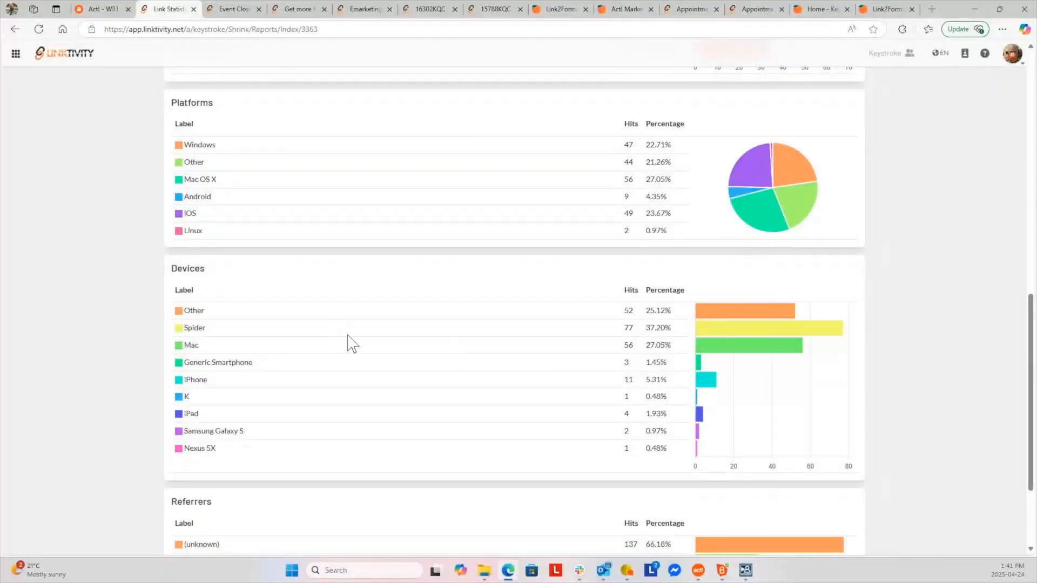
scroll(364, 349, "down", 3)
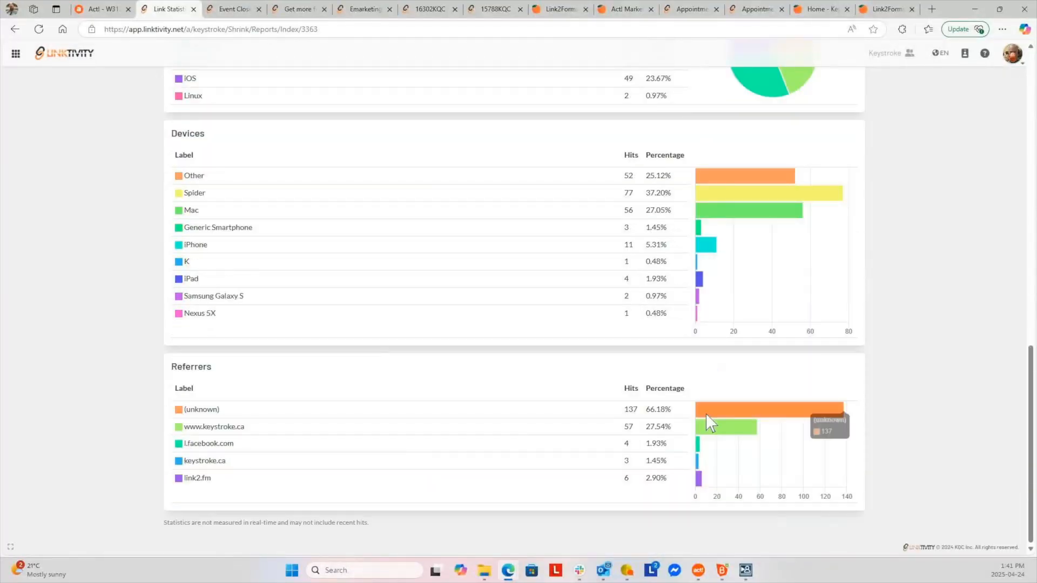
mouse_move(726, 433)
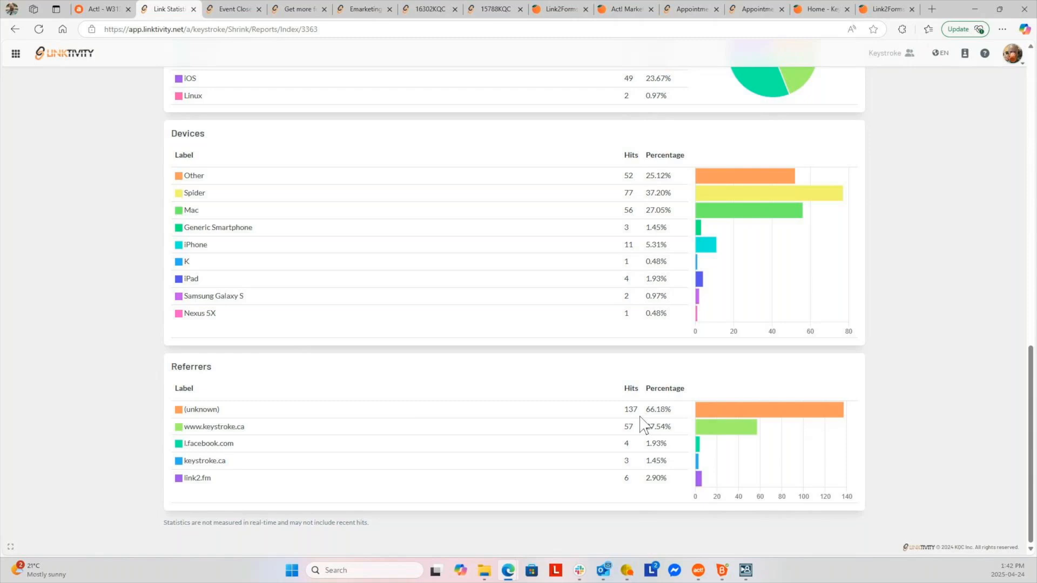
scroll(620, 428, "up", 8)
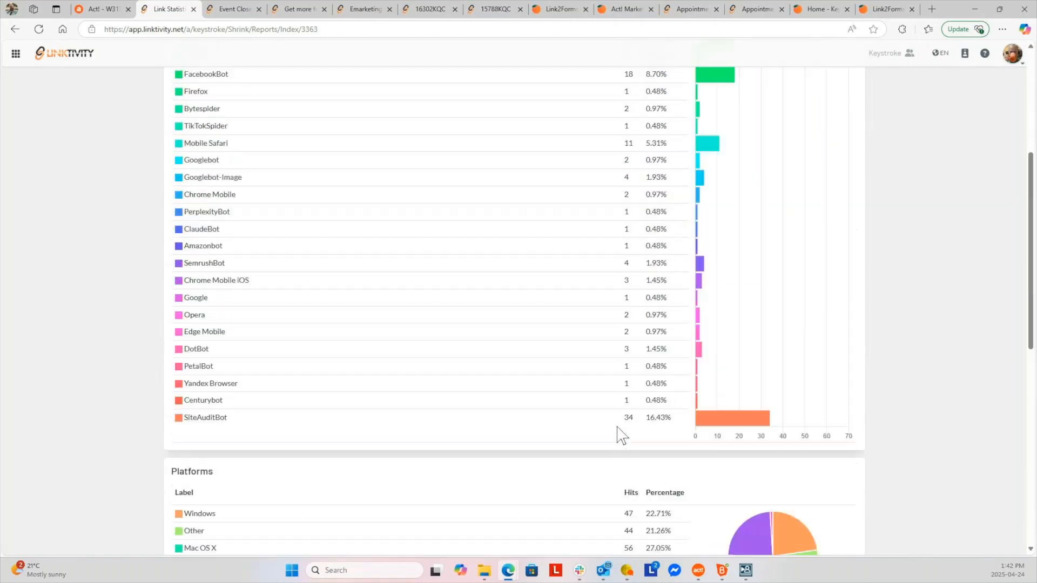
scroll(621, 435, "up", 4)
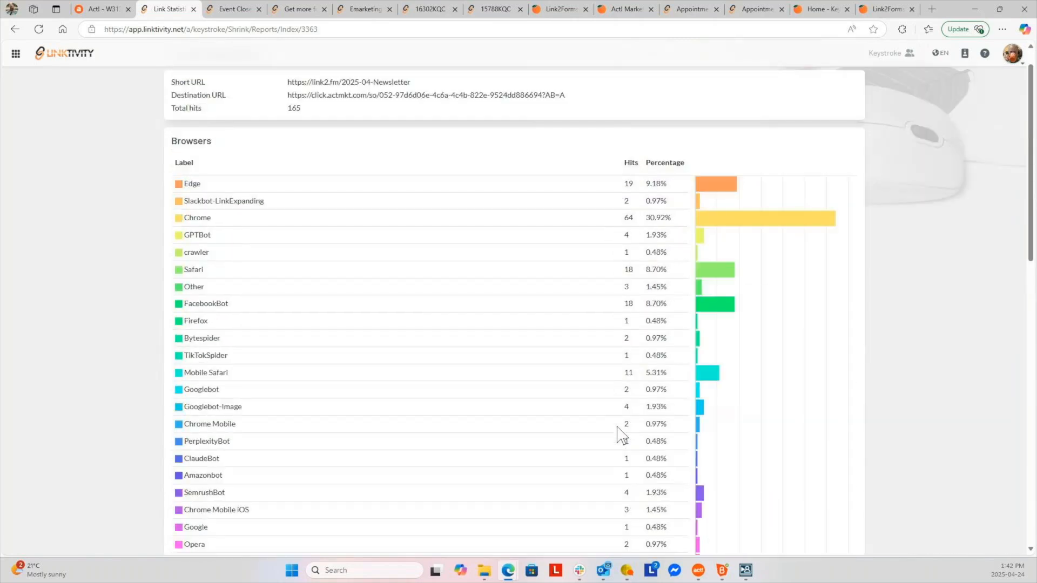
scroll(621, 434, "up", 1)
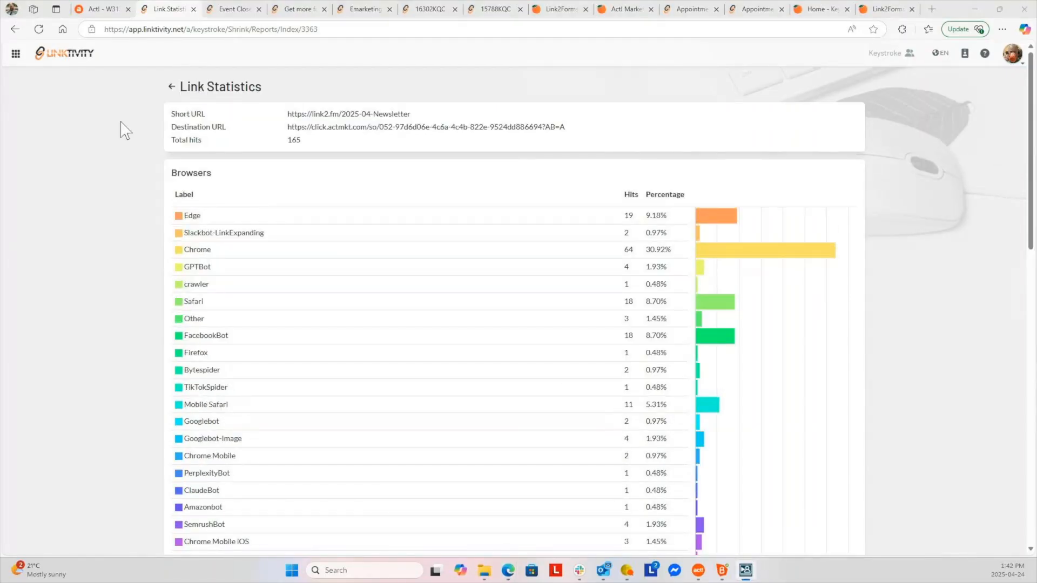
Open Link2List and scroll through its lists' last-run dates and scanned, valid, accept-all and skipped counts
left_click(17, 54)
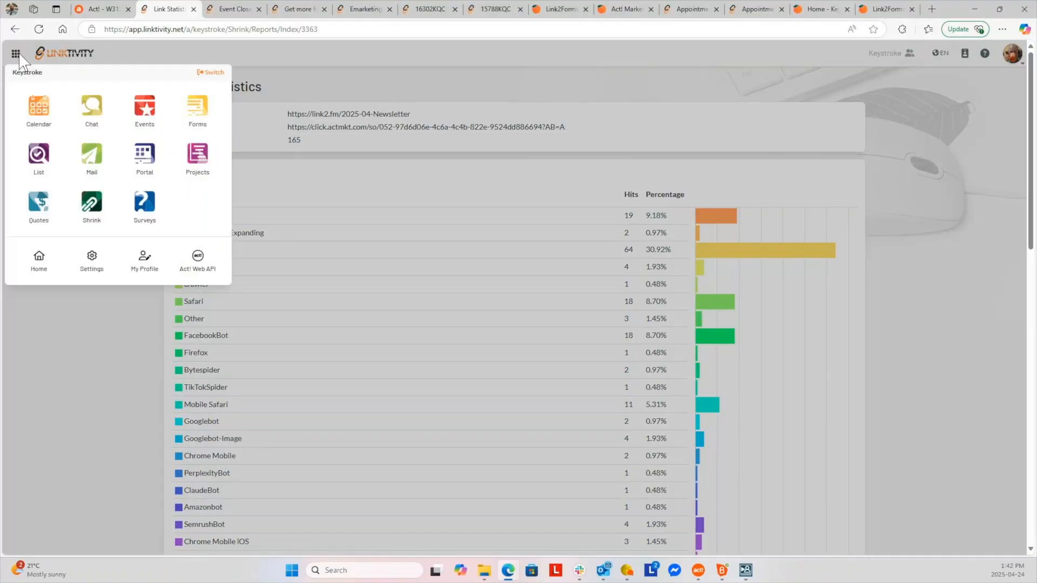
left_click(49, 160)
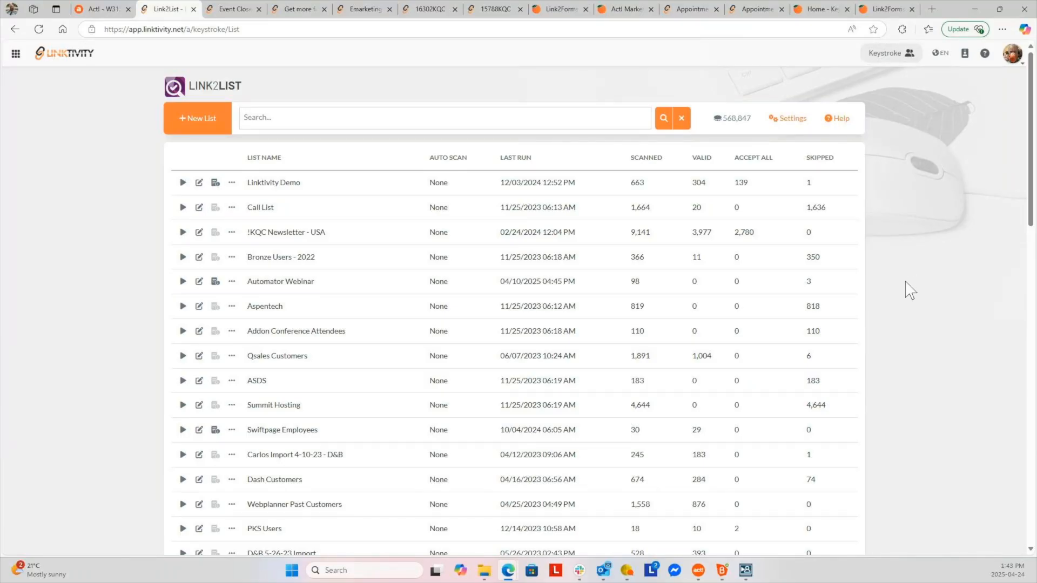
scroll(906, 282, "down", 1)
scroll(910, 290, "down", 3)
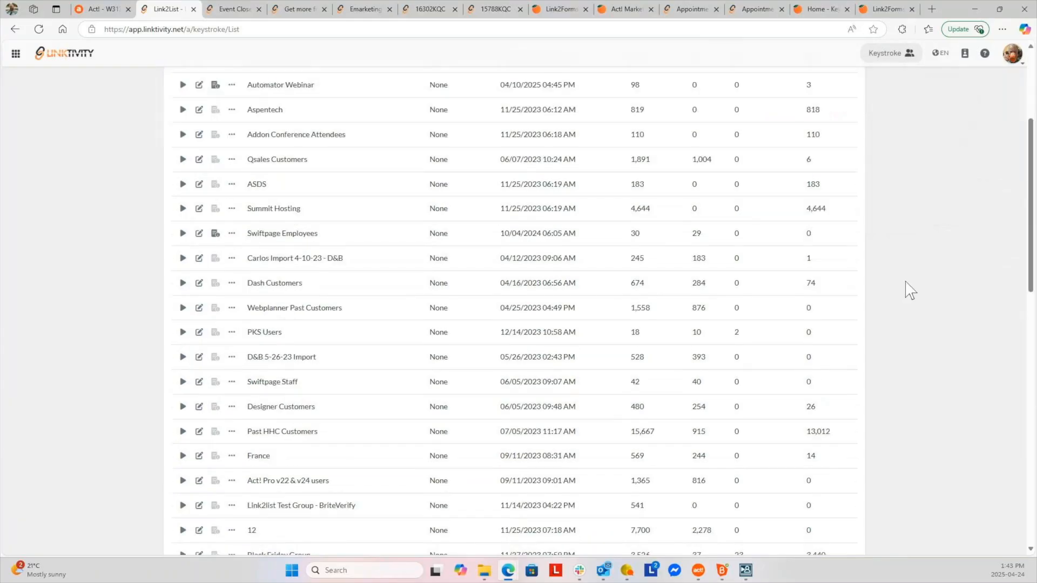
scroll(911, 290, "down", 1)
scroll(910, 290, "down", 12)
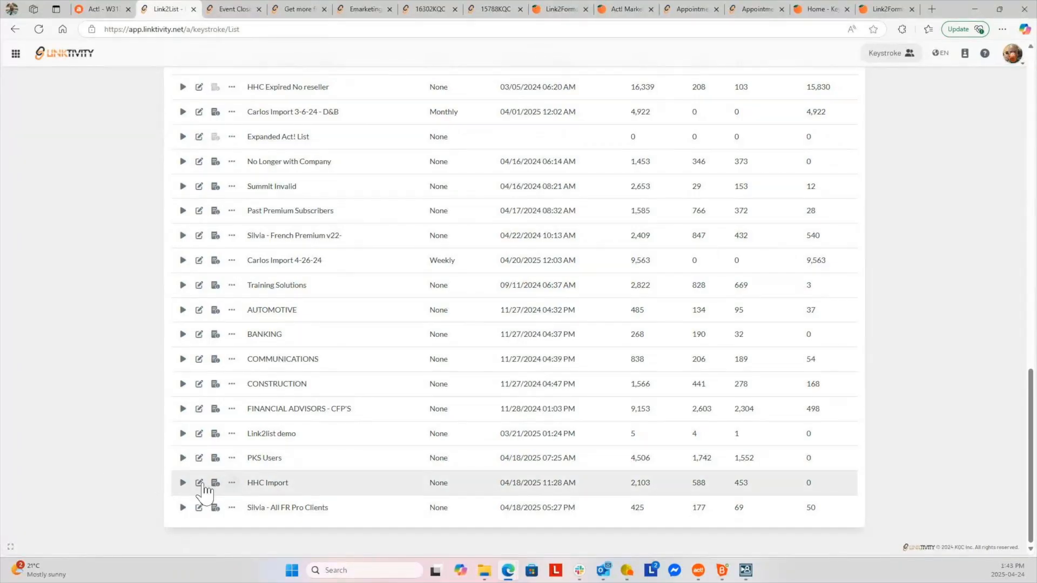
scroll(119, 398, "up", 1)
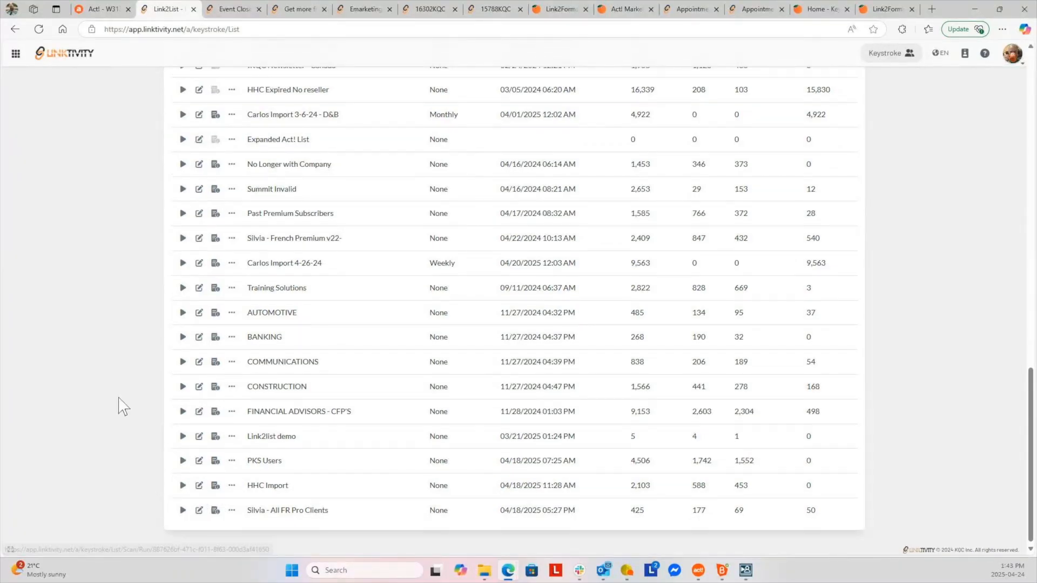
scroll(119, 400, "up", 20)
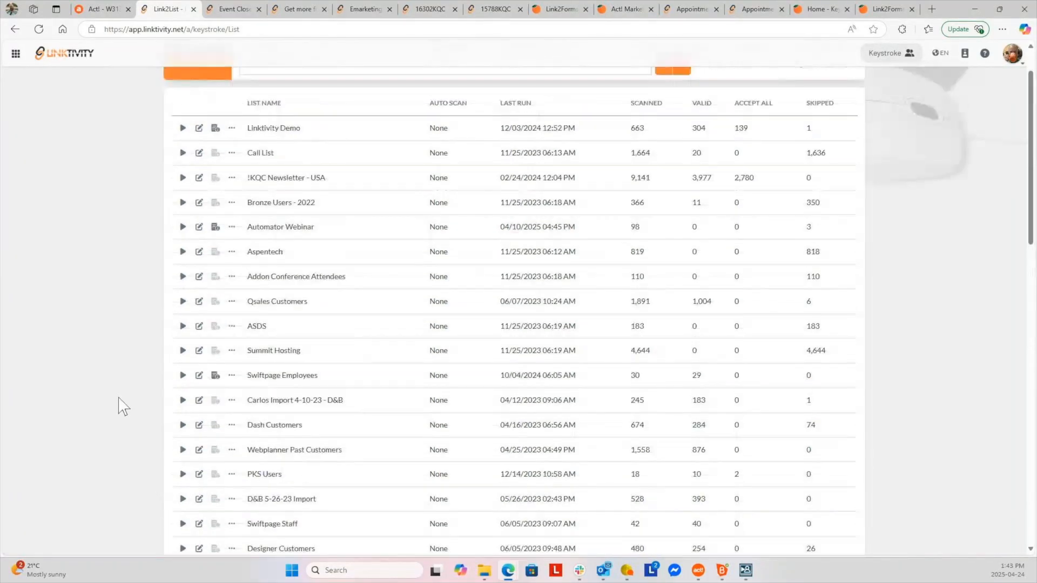
left_click(105, 10)
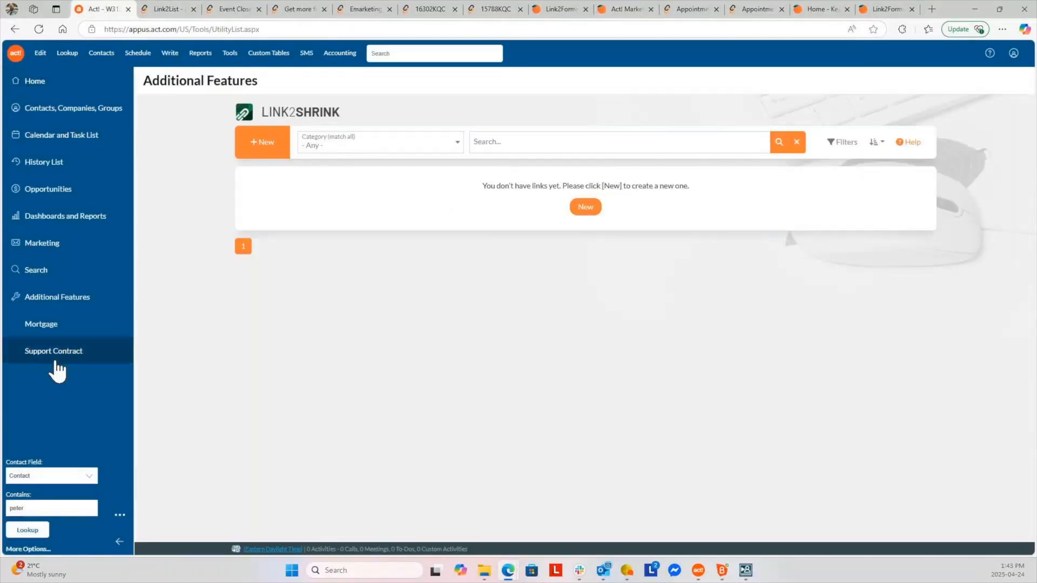
left_click(59, 303)
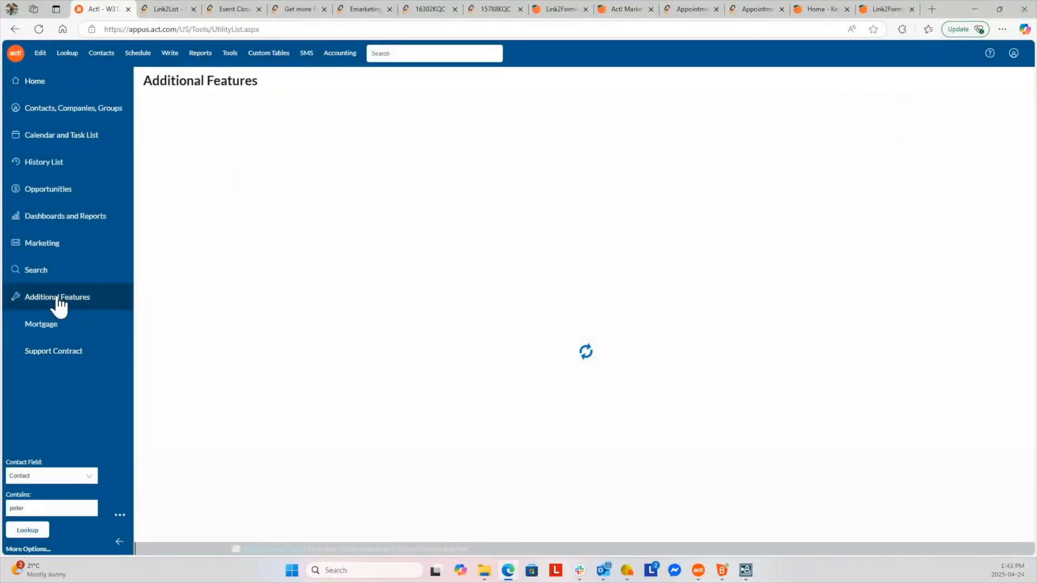
left_click(683, 232)
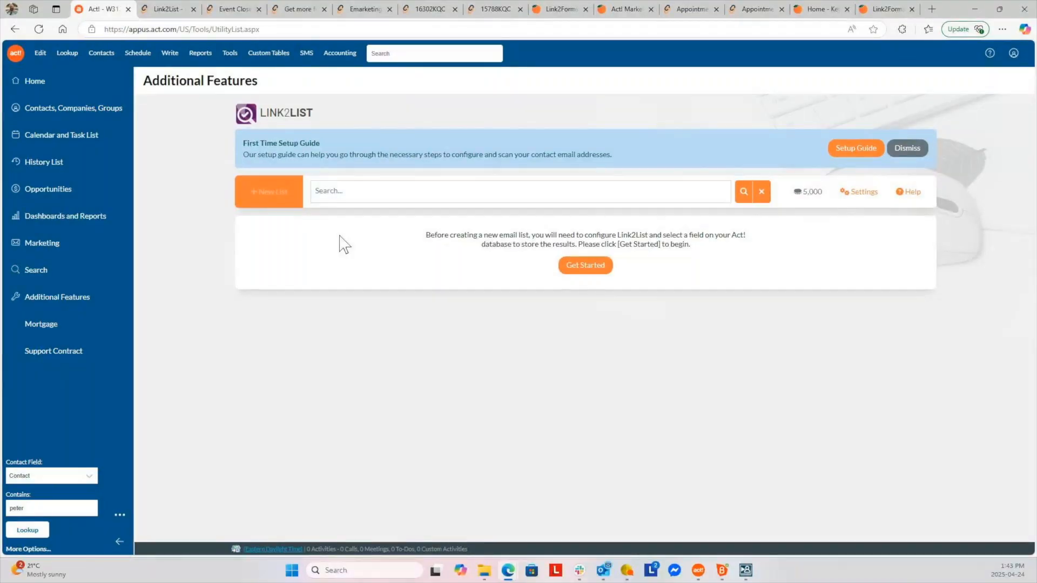
left_click(173, 12)
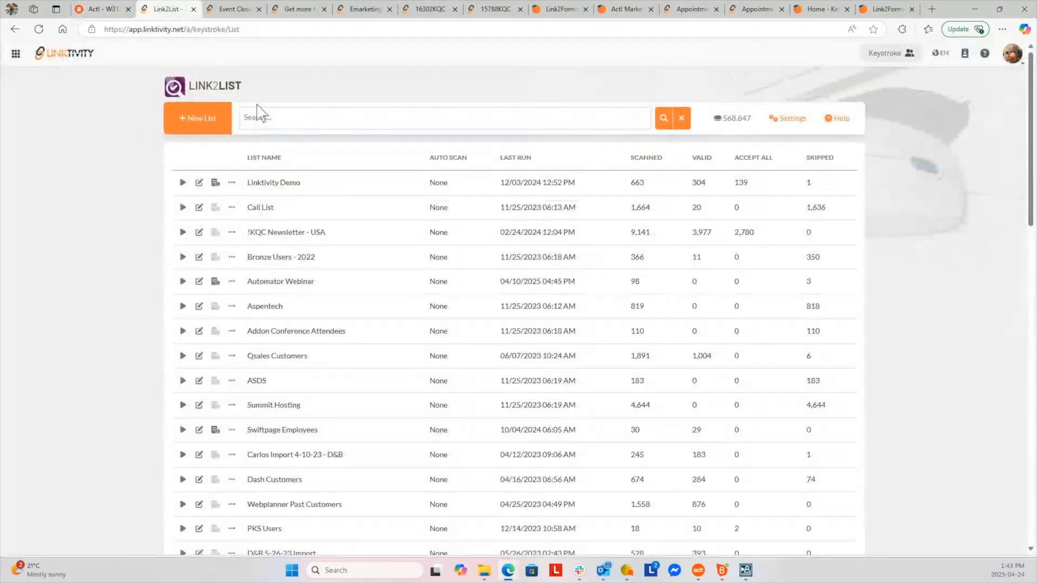
Create a new list with a test name, choosing !Questionable as its contact group
left_click(200, 124)
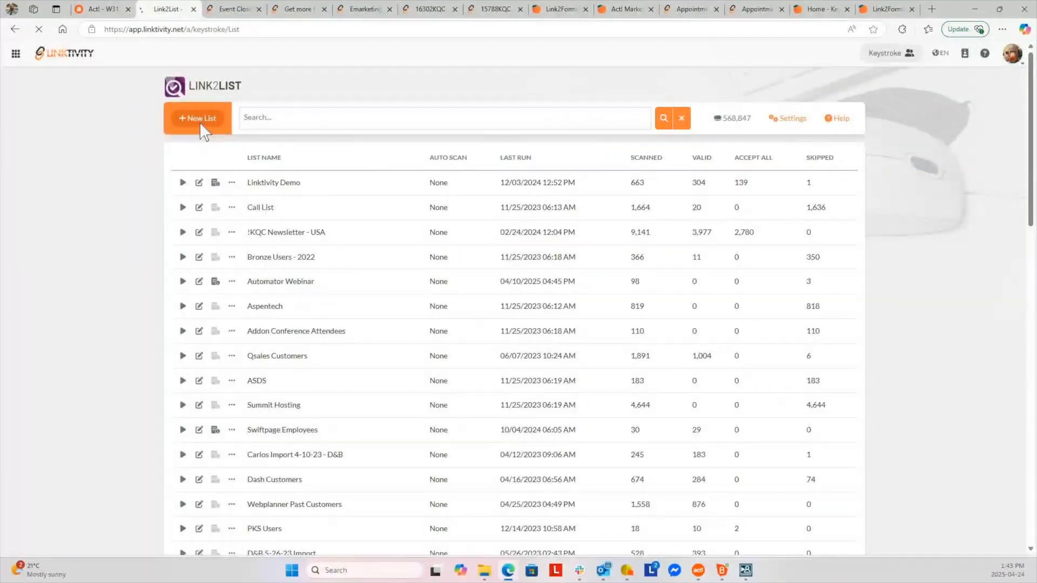
left_click(315, 116)
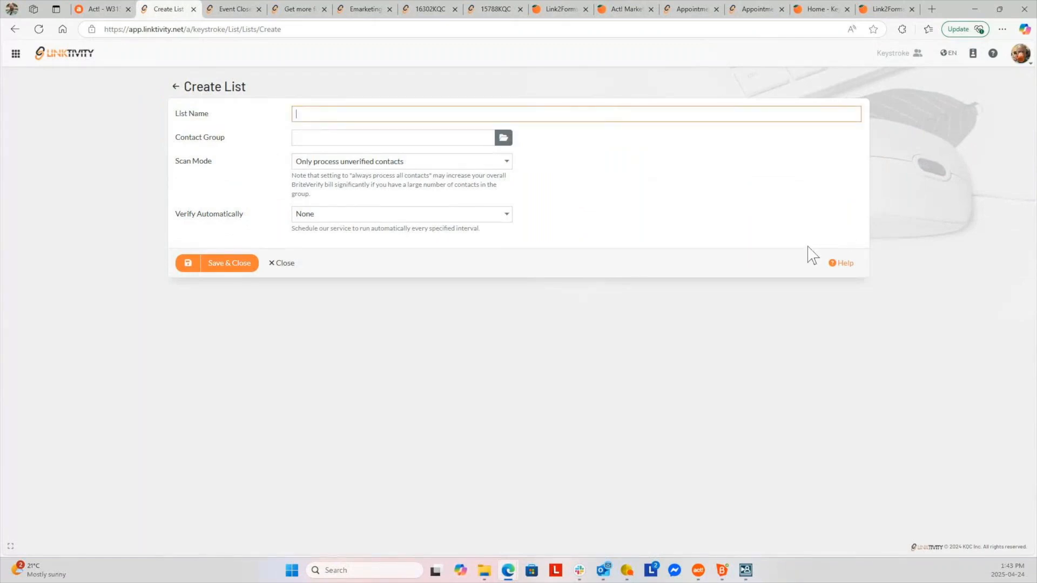
type("This is a test for Vic")
key("Tab")
left_click(503, 138)
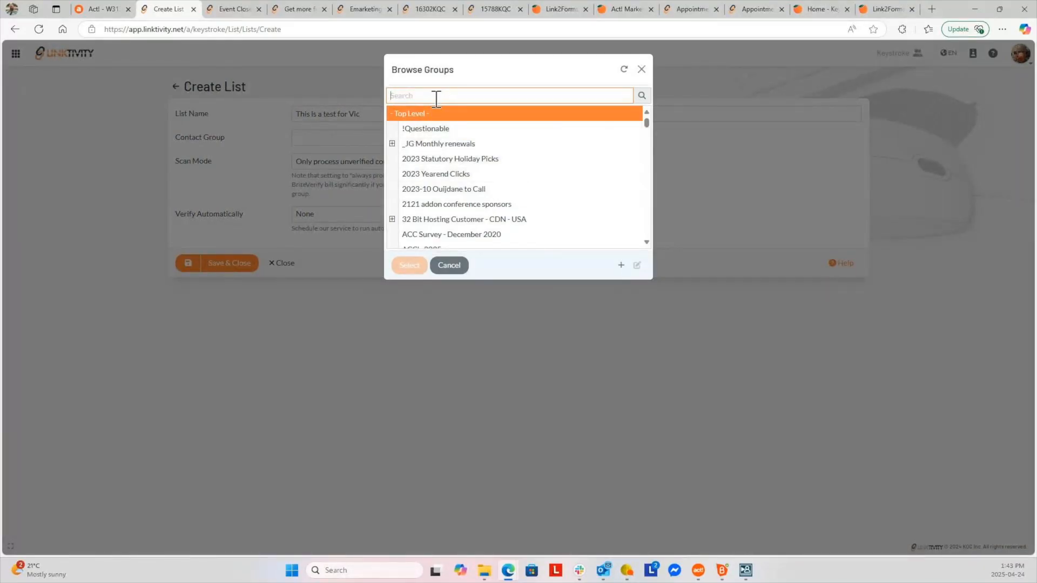
left_click(445, 131)
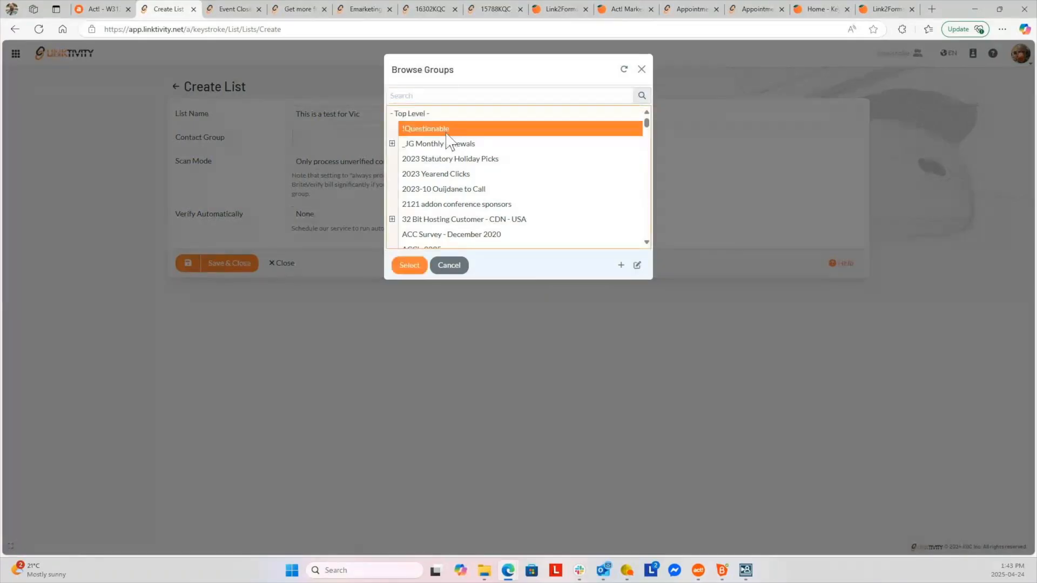
left_click(414, 270)
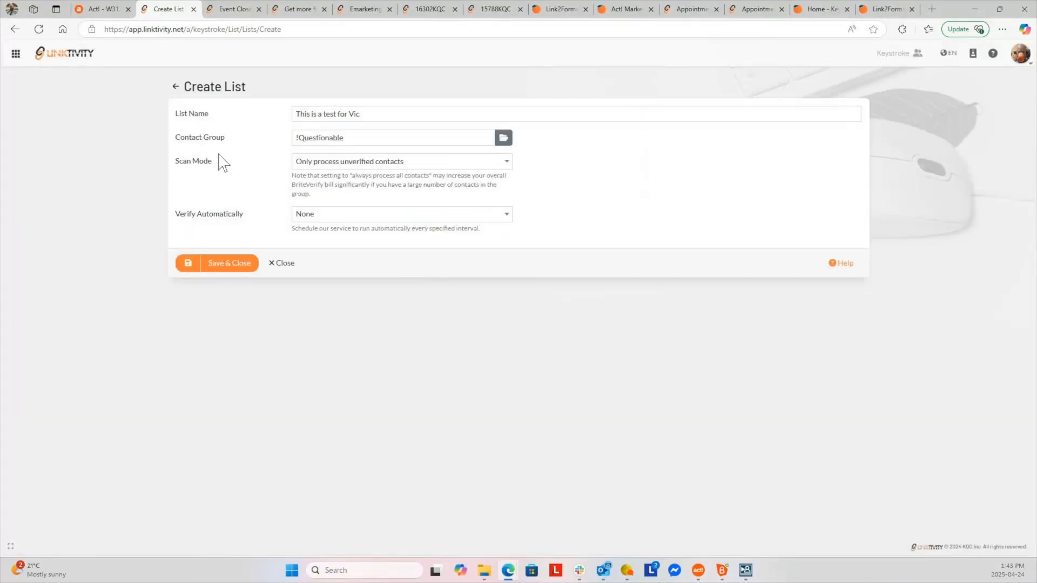
Review the Scan Mode and Verify Automatically options, keeping scan mode unchanged and verification at None
left_click(508, 163)
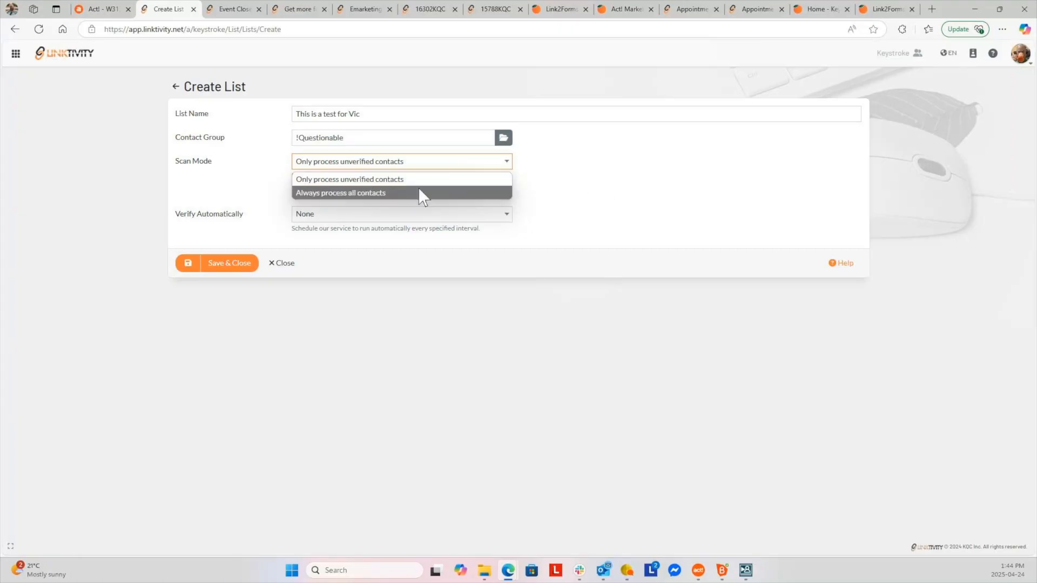
left_click(609, 208)
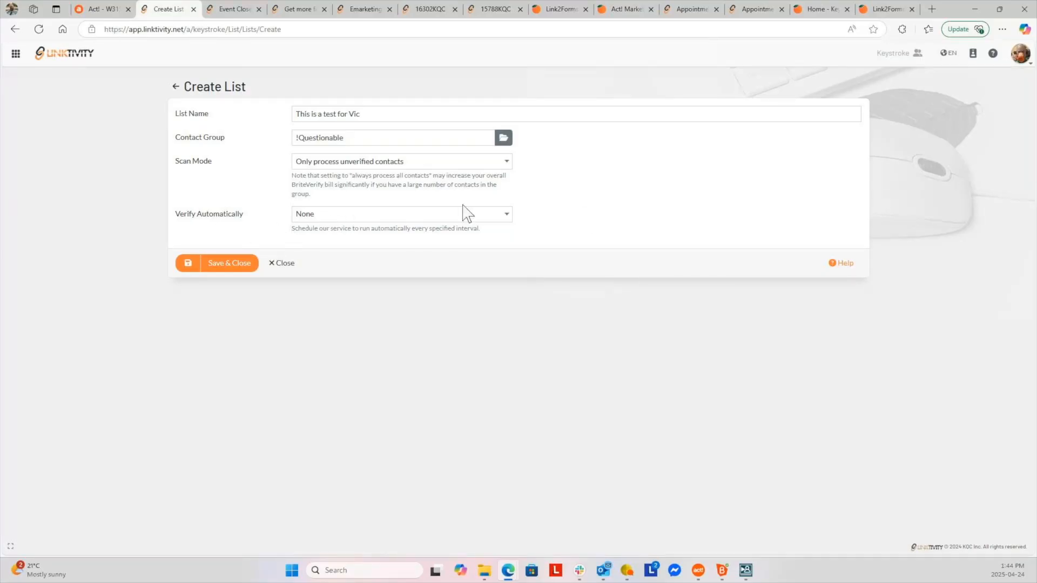
left_click(502, 216)
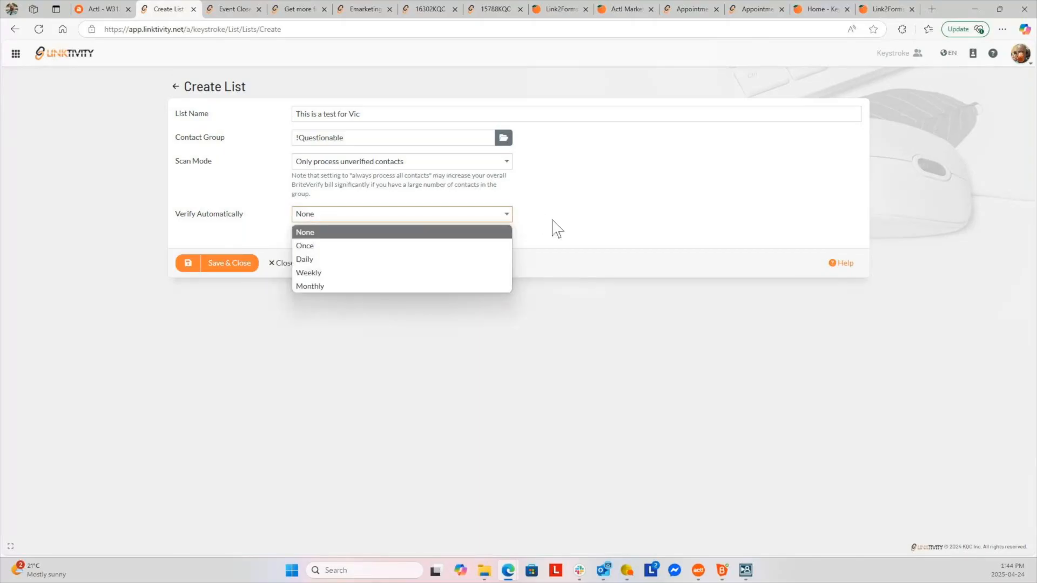
left_click(598, 228)
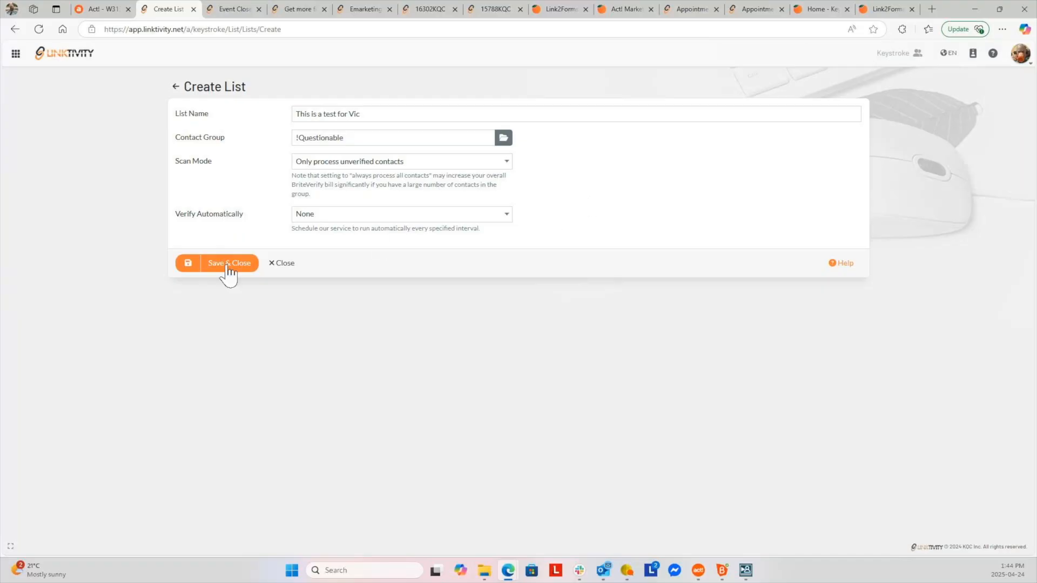
Discard the new-list form and download the HHC Import list's verification log
left_click(294, 273)
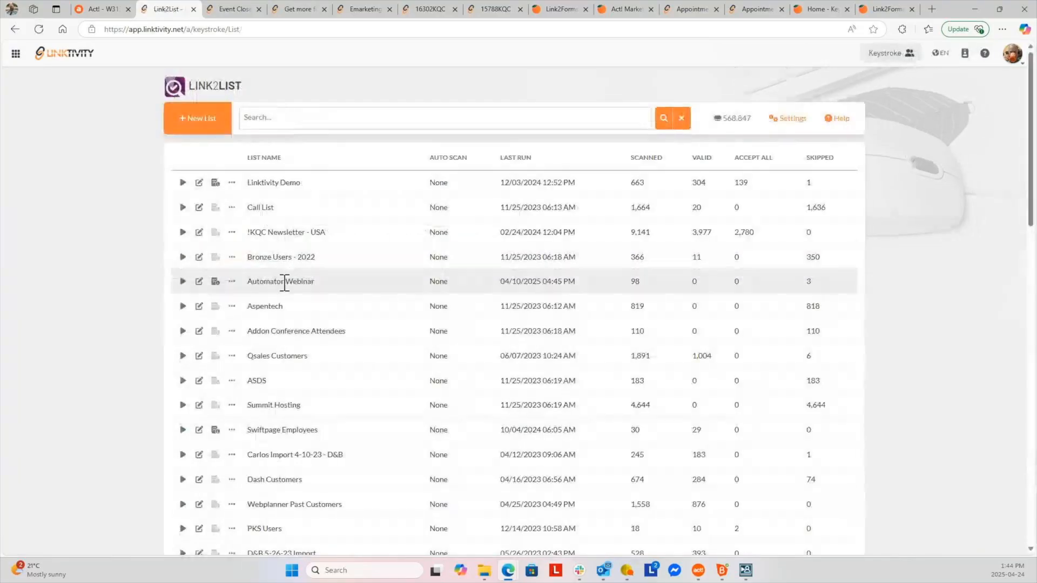
scroll(284, 281, "down", 1)
scroll(284, 283, "down", 10)
scroll(285, 282, "down", 5)
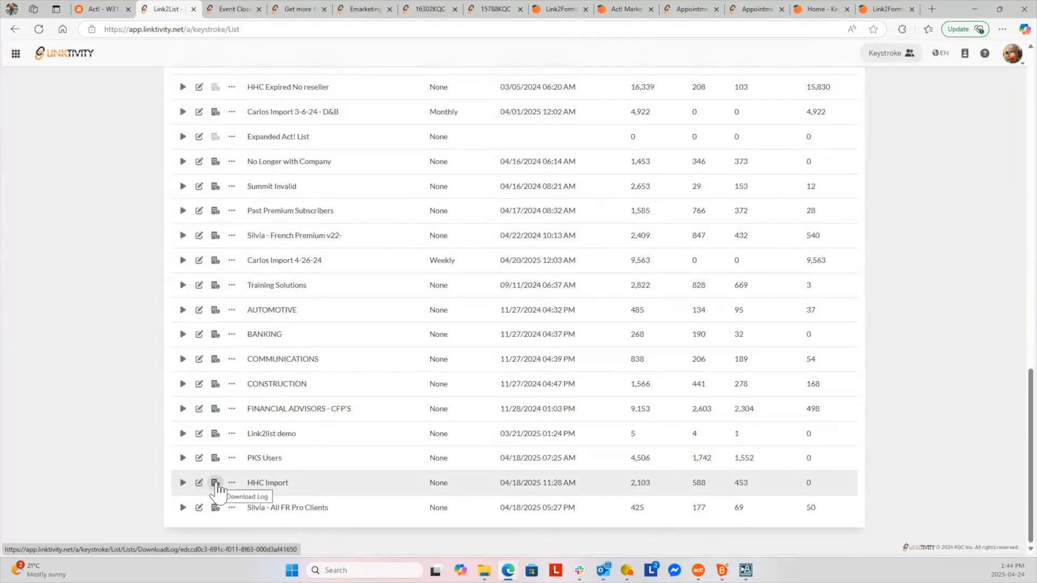
left_click(215, 483)
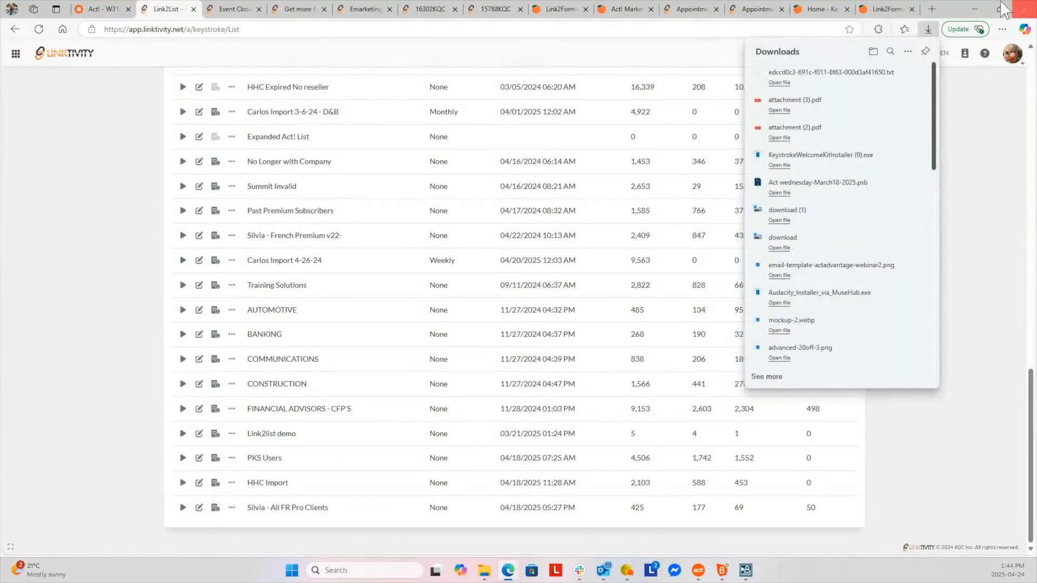
Read through the downloaded log's per-contact email statuses in Notepad, then close it
left_click(779, 83)
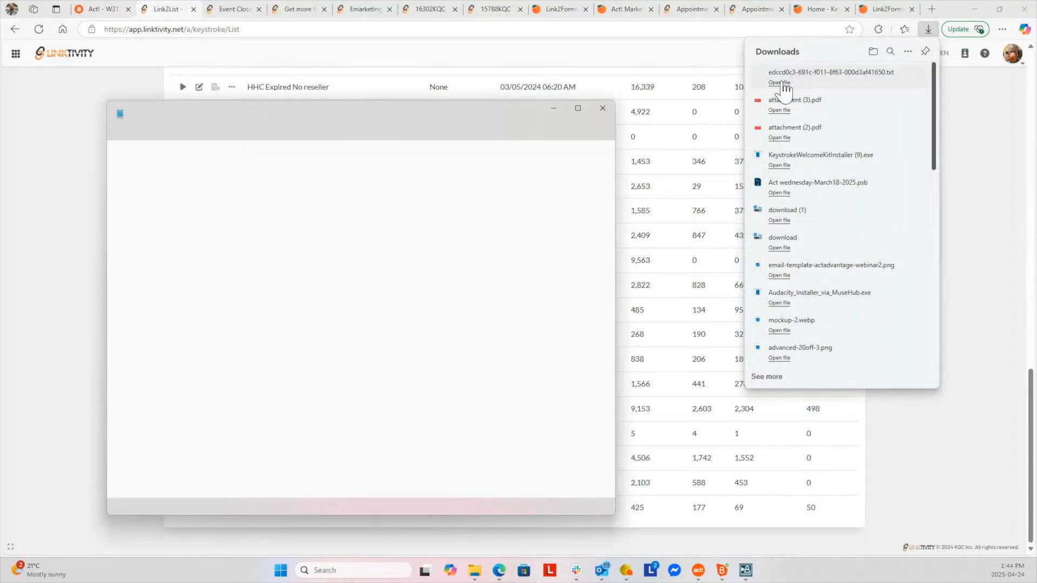
scroll(415, 278, "down", 14)
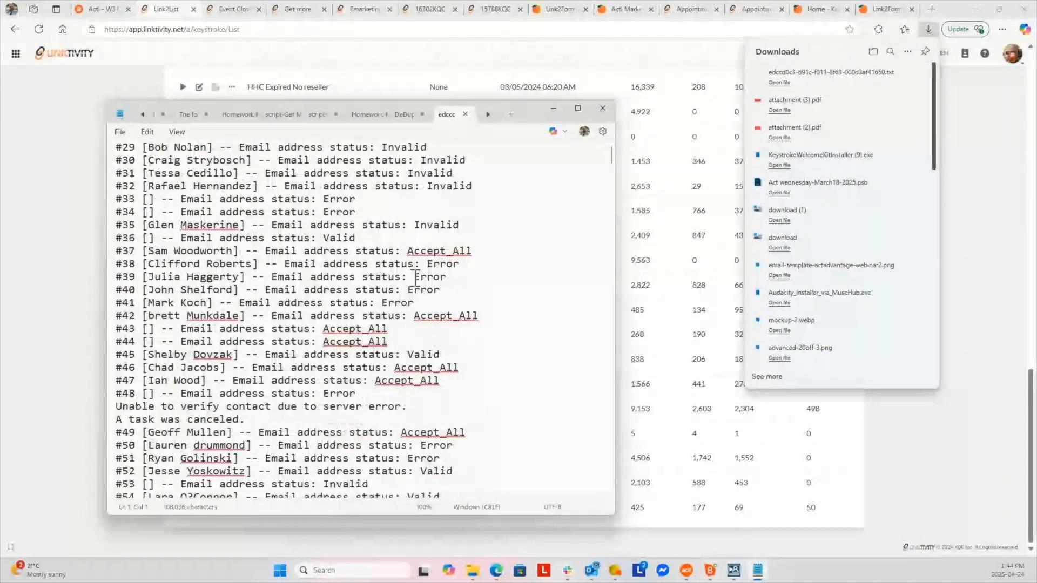
scroll(415, 278, "down", 20)
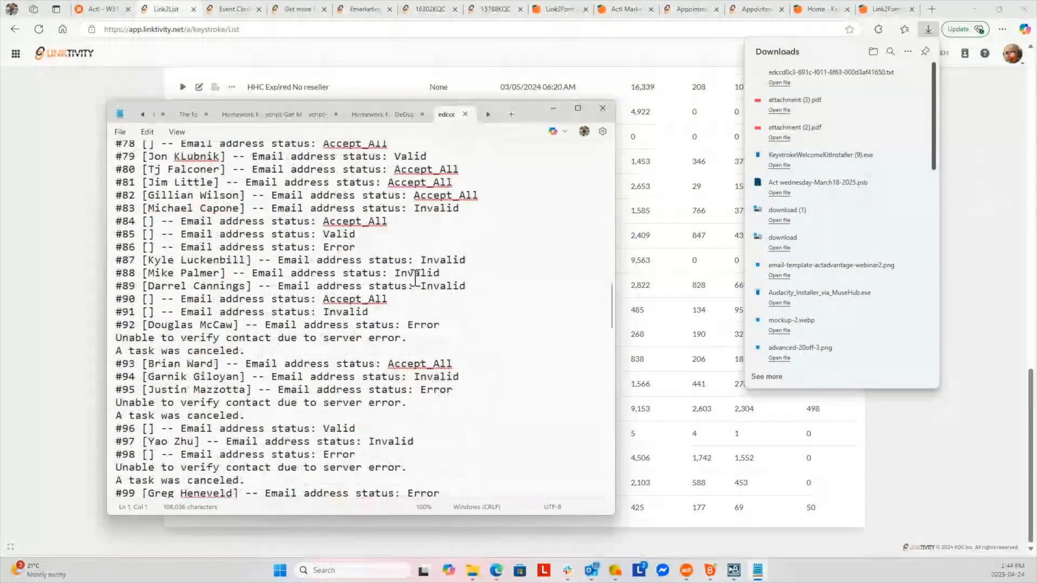
scroll(415, 278, "down", 13)
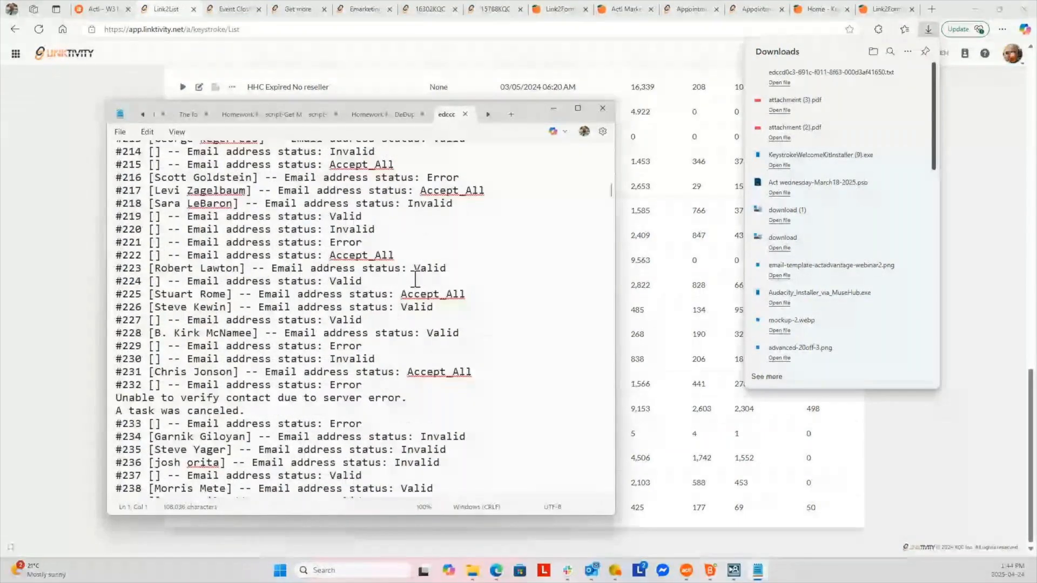
scroll(415, 279, "down", 9)
left_click(604, 109)
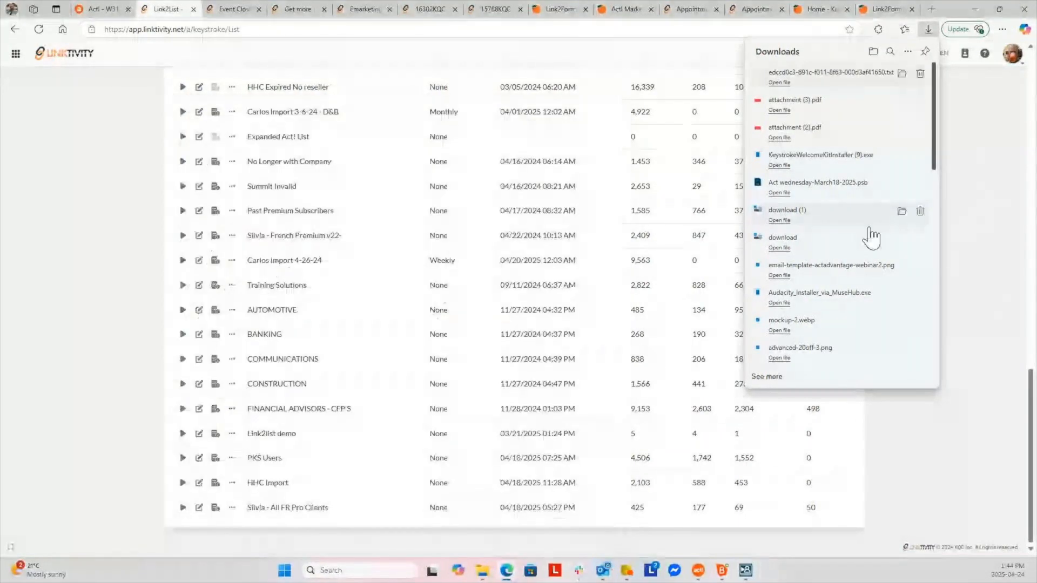
left_click(985, 260)
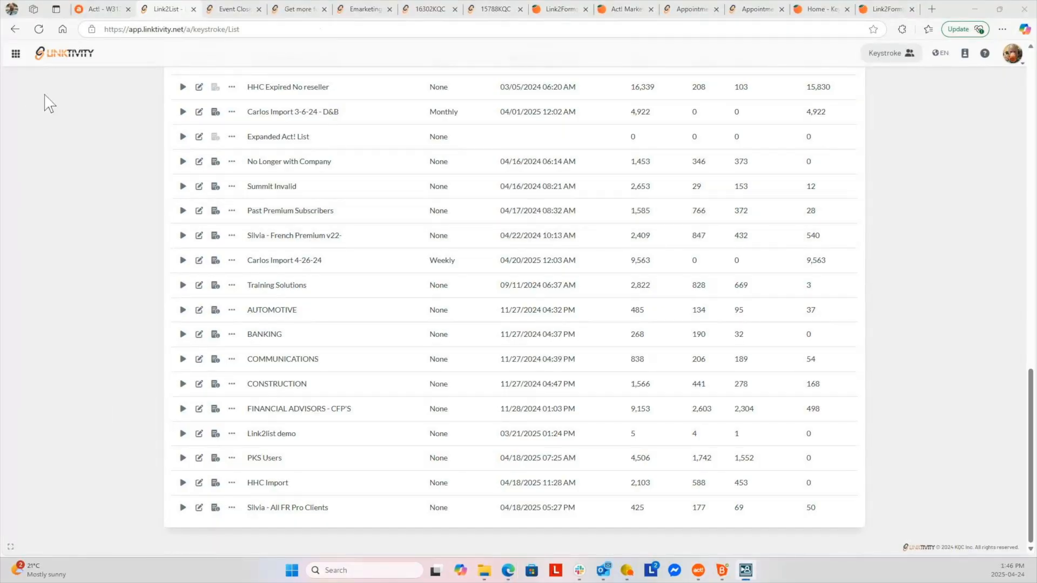
View Act!'s Link2List page, then switch to Keystroke's Link2Forms product page with its $15 pricing
left_click(107, 12)
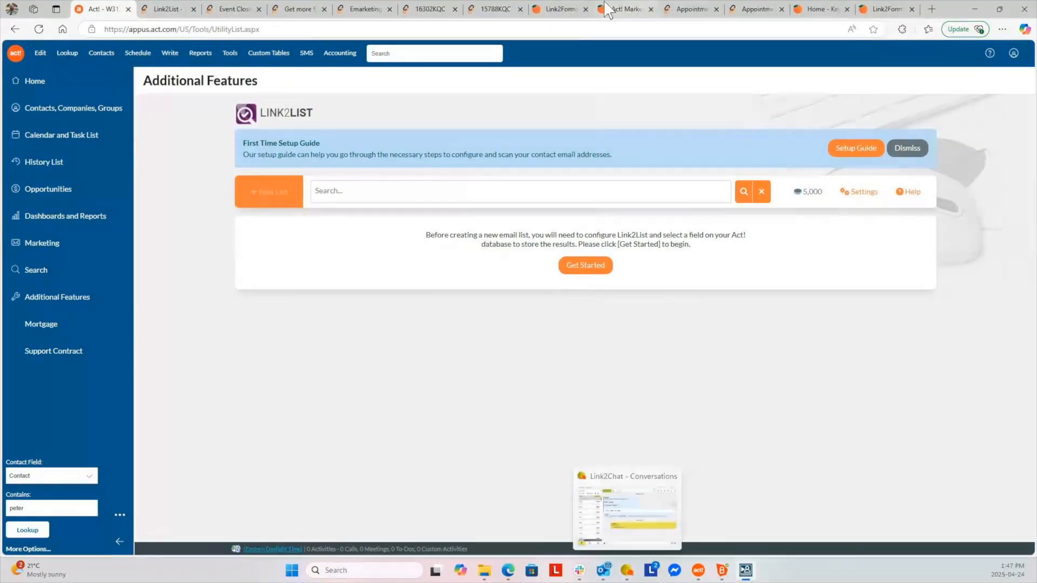
left_click(558, 11)
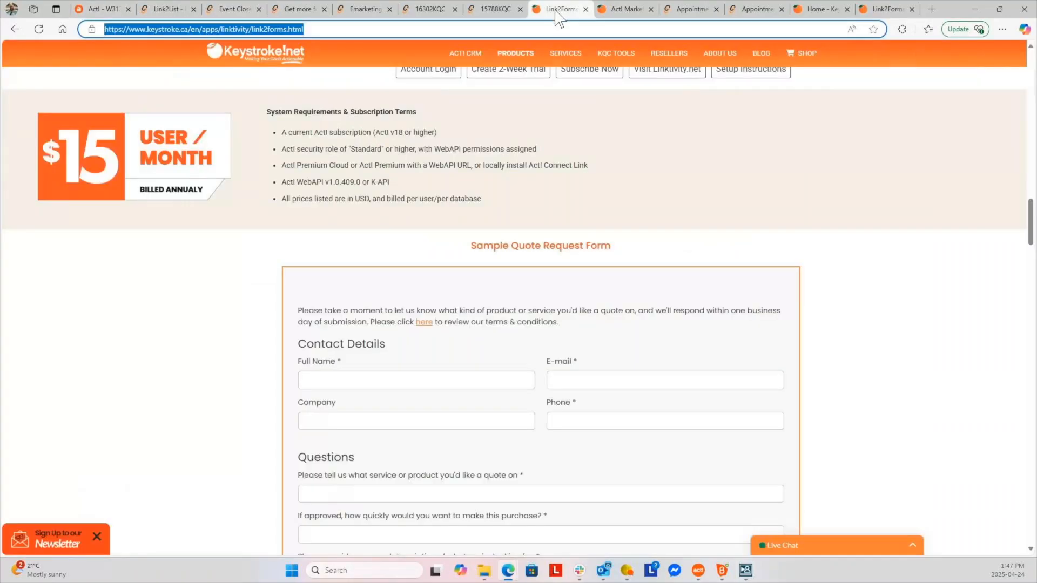
Start a Support live chat with the visitor's name, e-mail and message 'Test for Karthik'
left_click(912, 547)
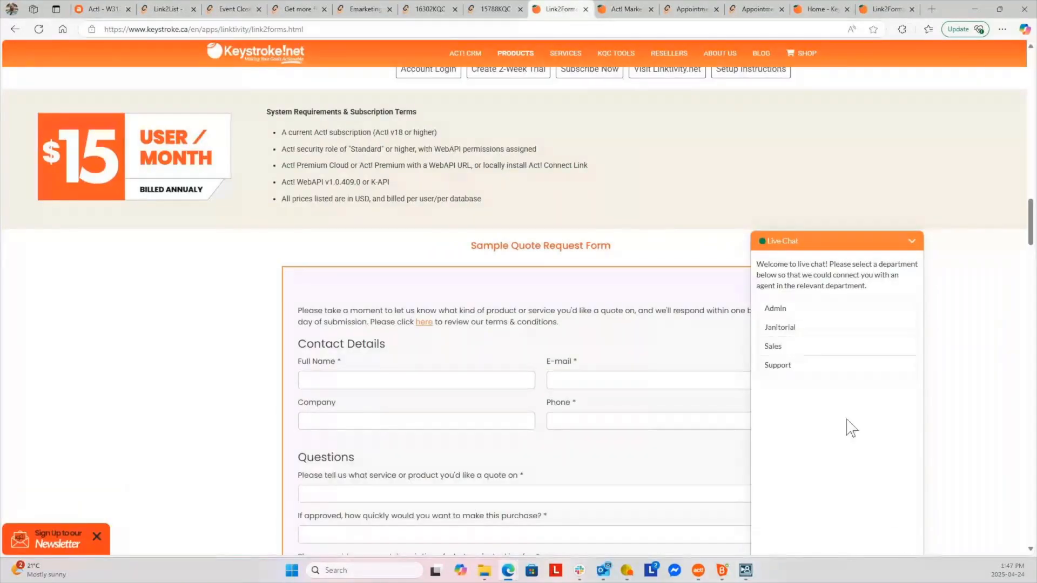
left_click(798, 365)
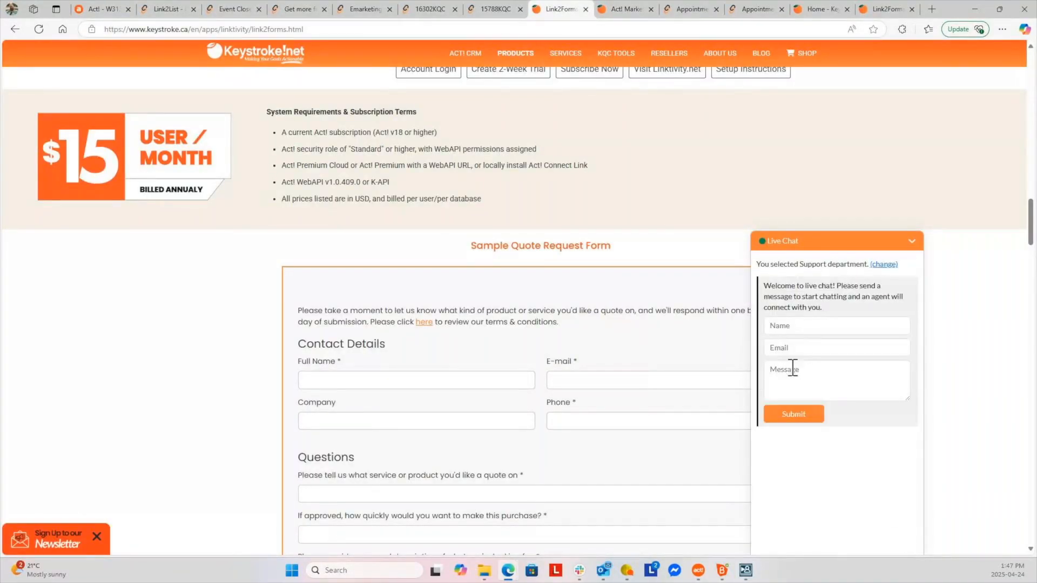
left_click(803, 326)
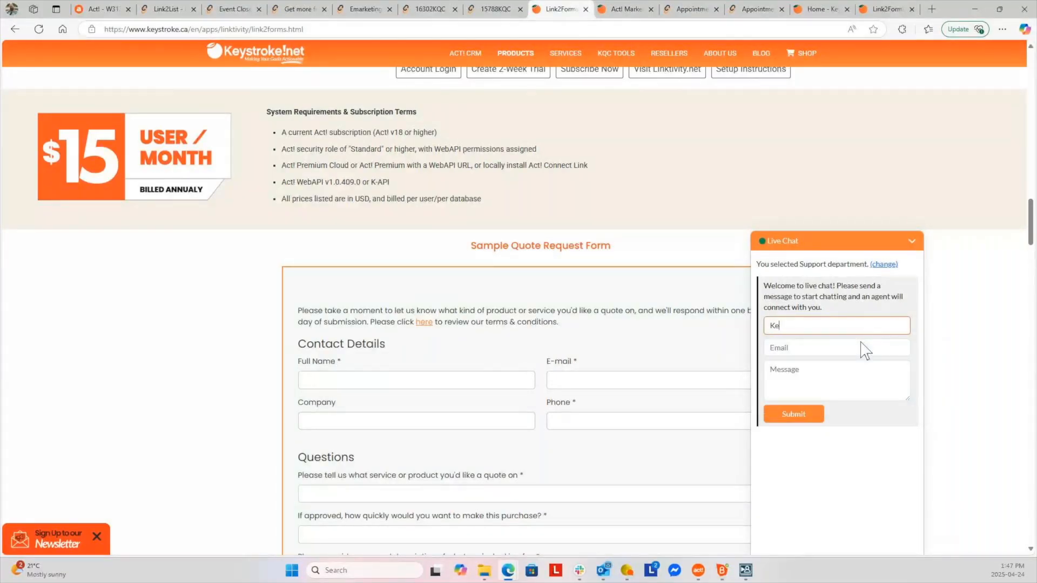
left_click(866, 350)
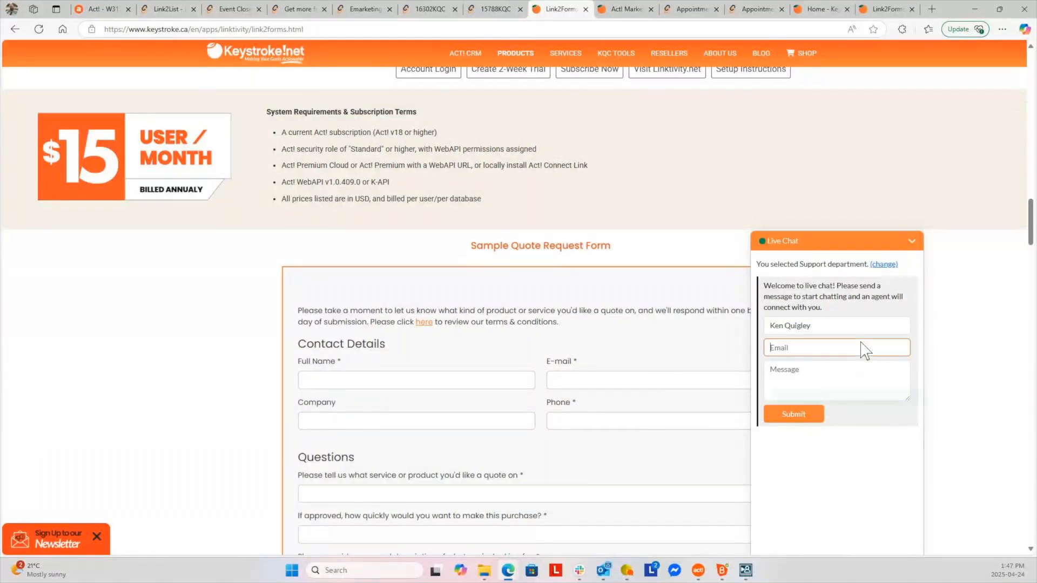
key("Tab")
type("Te")
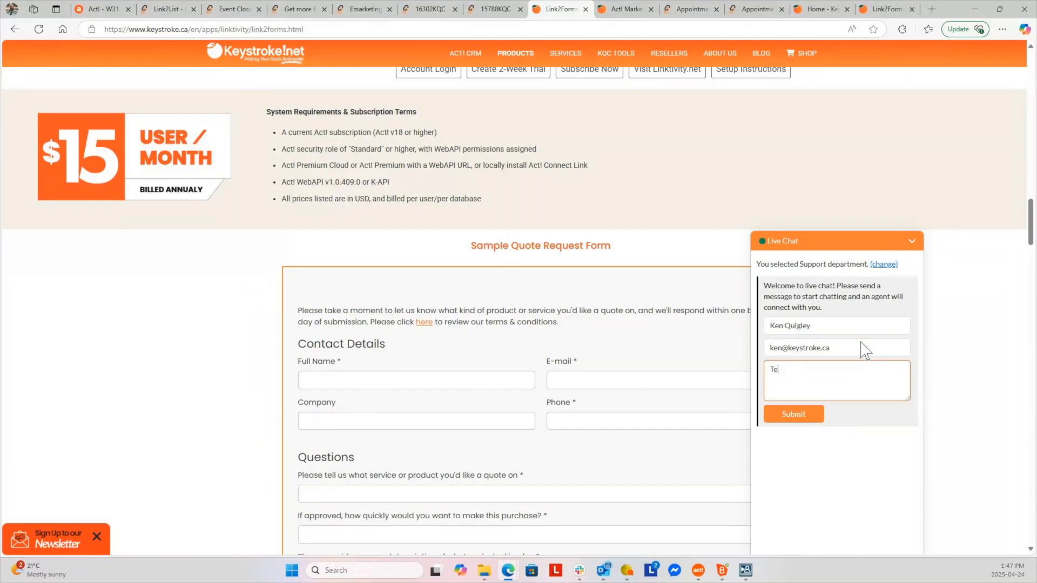
type("st for Karthik")
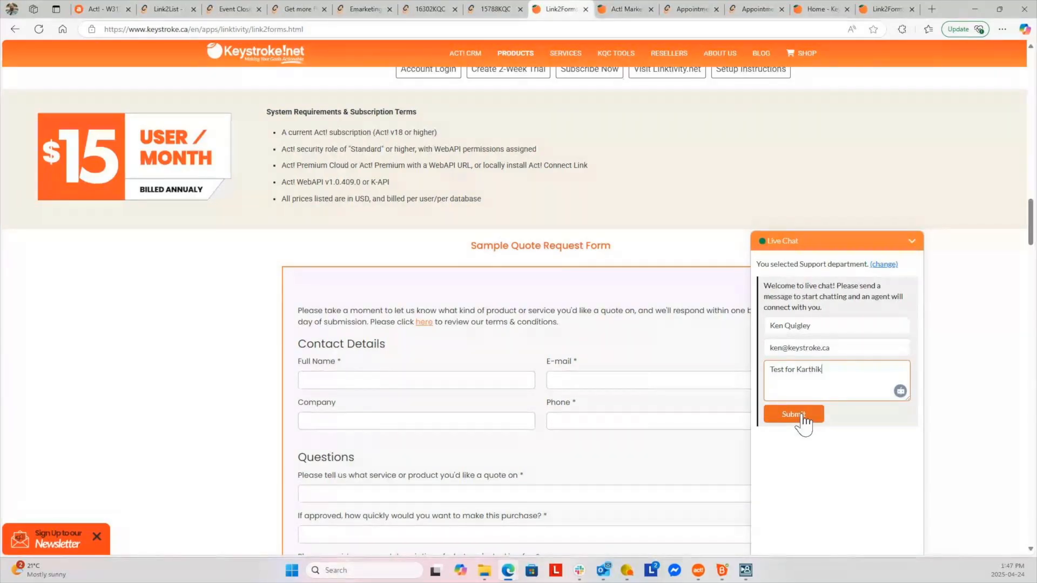
left_click(793, 414)
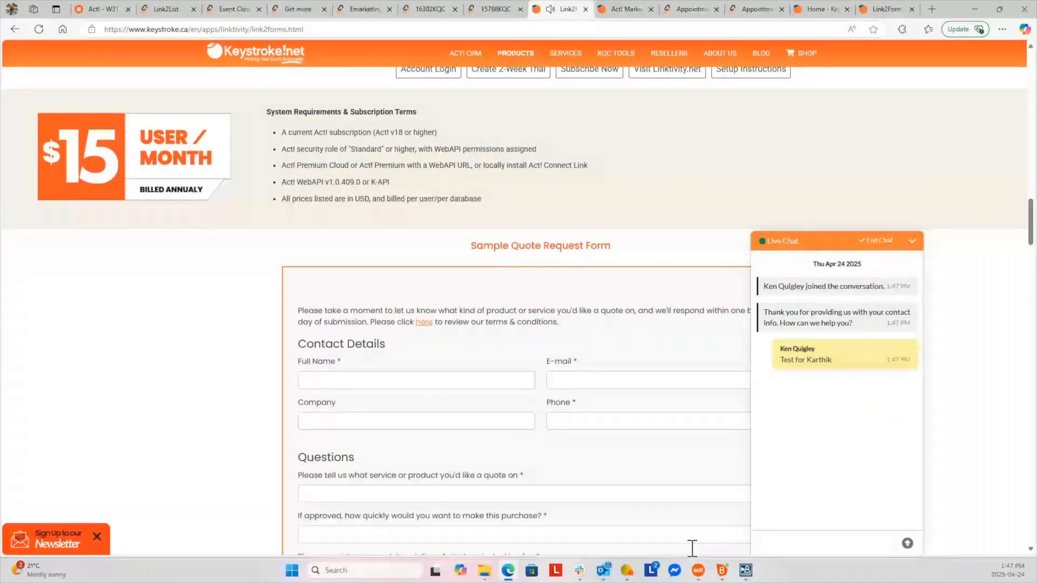
Bring the Link2Chat console over the page's left side and open conversation K0167
left_click(627, 571)
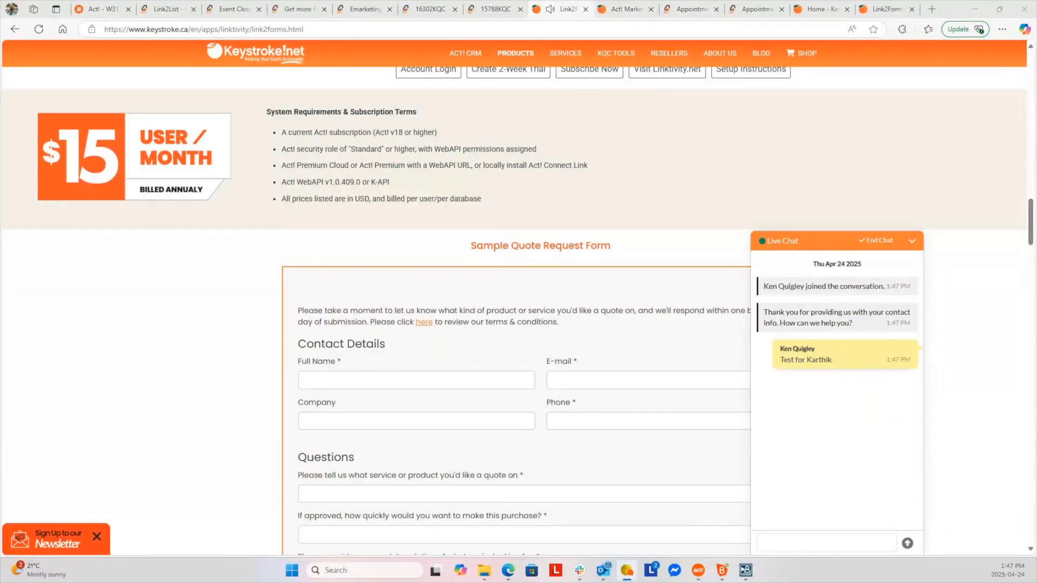
left_click_drag(0, 216, 528, 131)
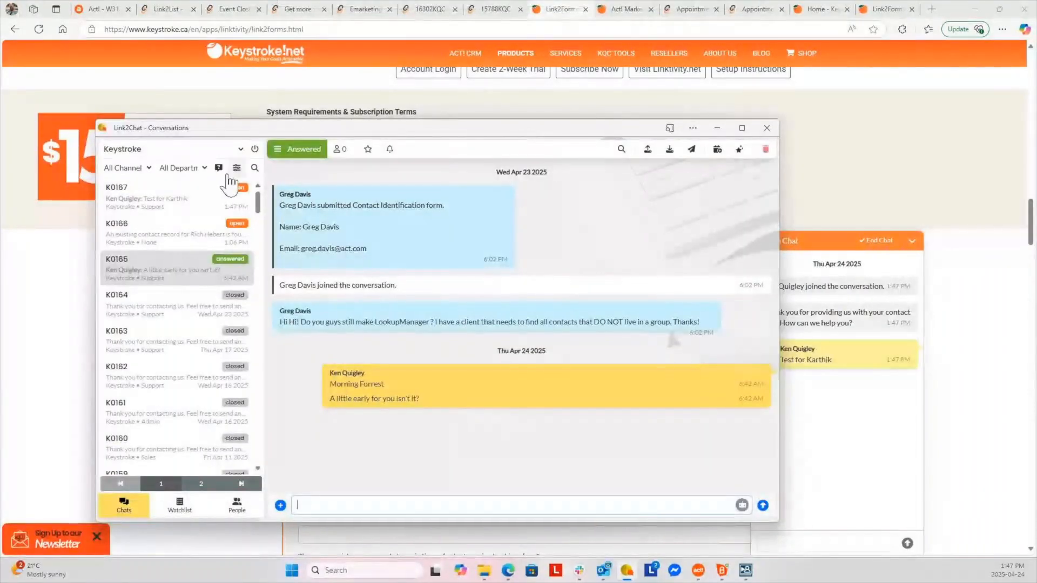
left_click(154, 203)
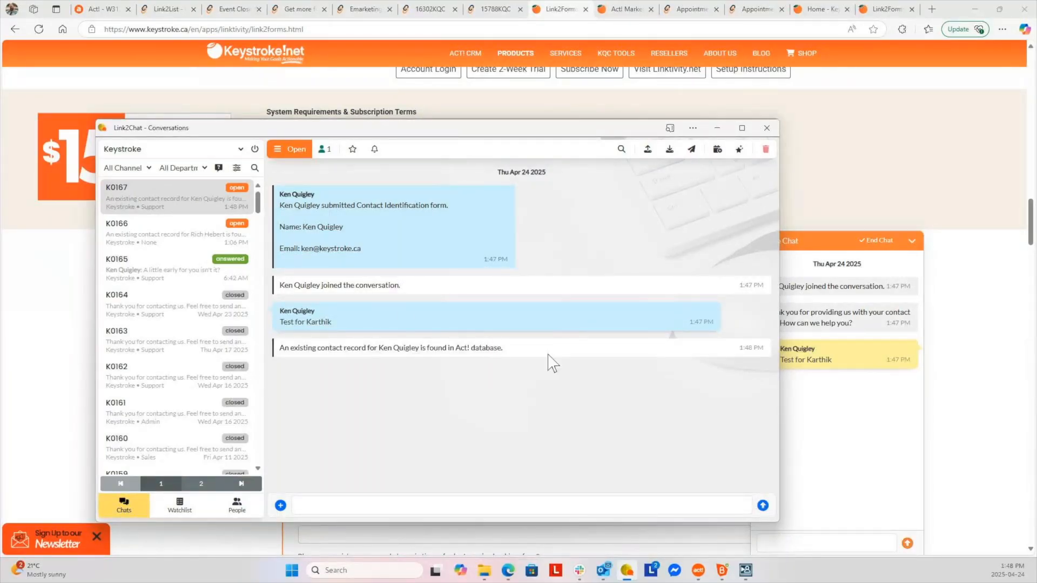
Send 'Another tedst question' from the website widget and view it in Link2Chat's K0167 conversation
left_click(824, 542)
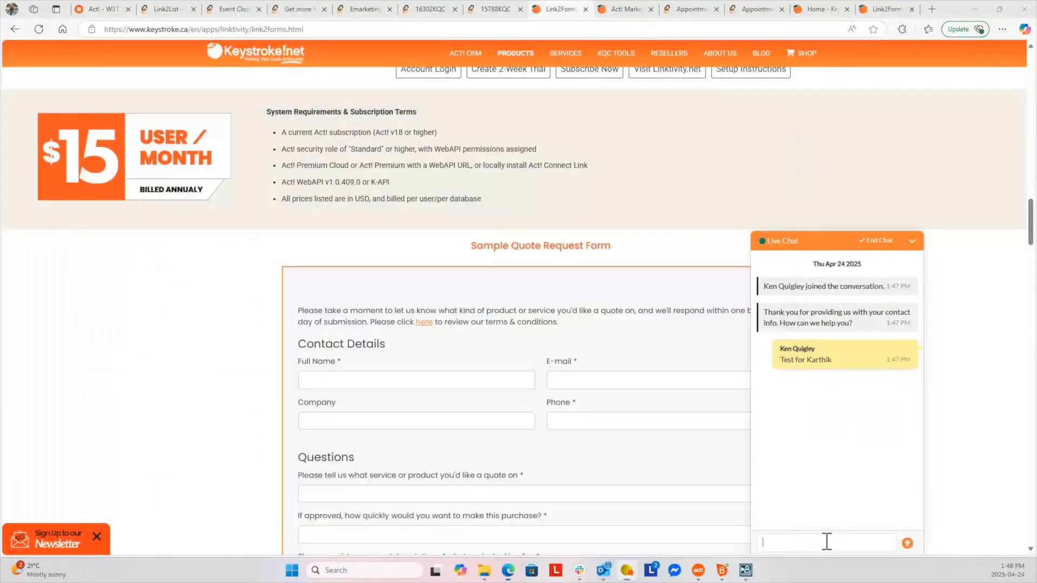
type("Ano")
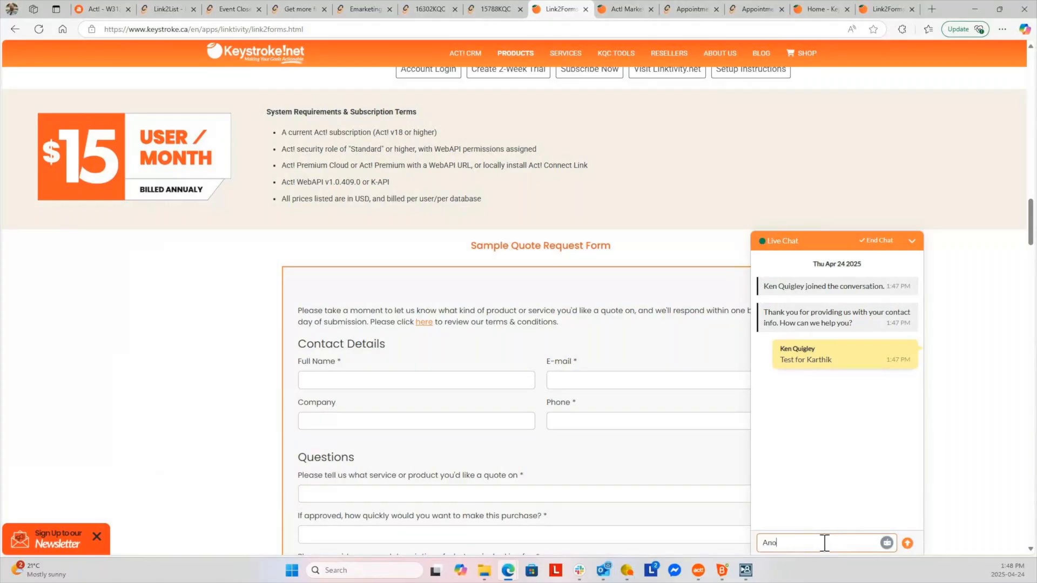
type("ther tedst question")
key("Return")
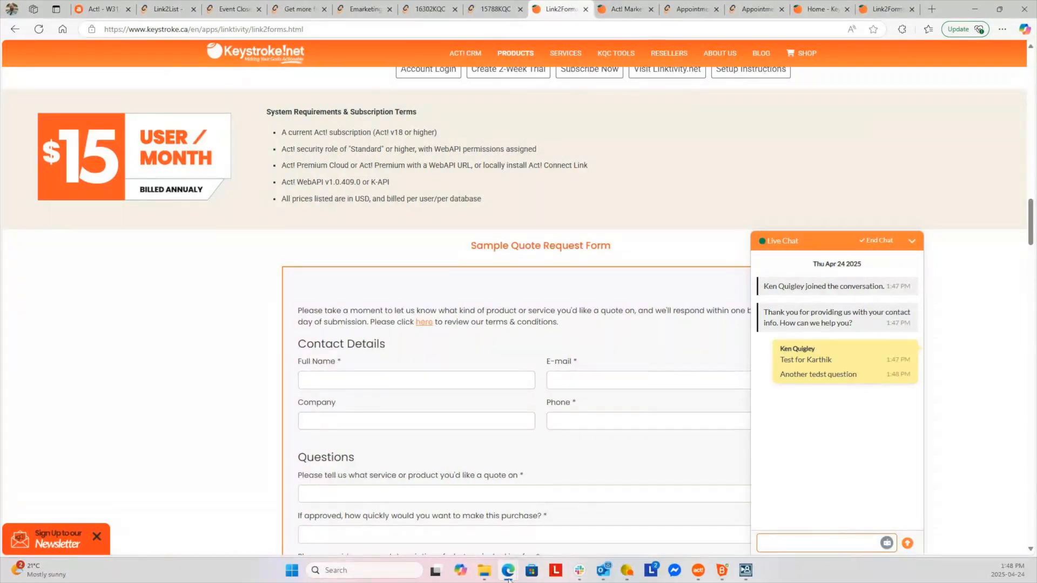
left_click(626, 573)
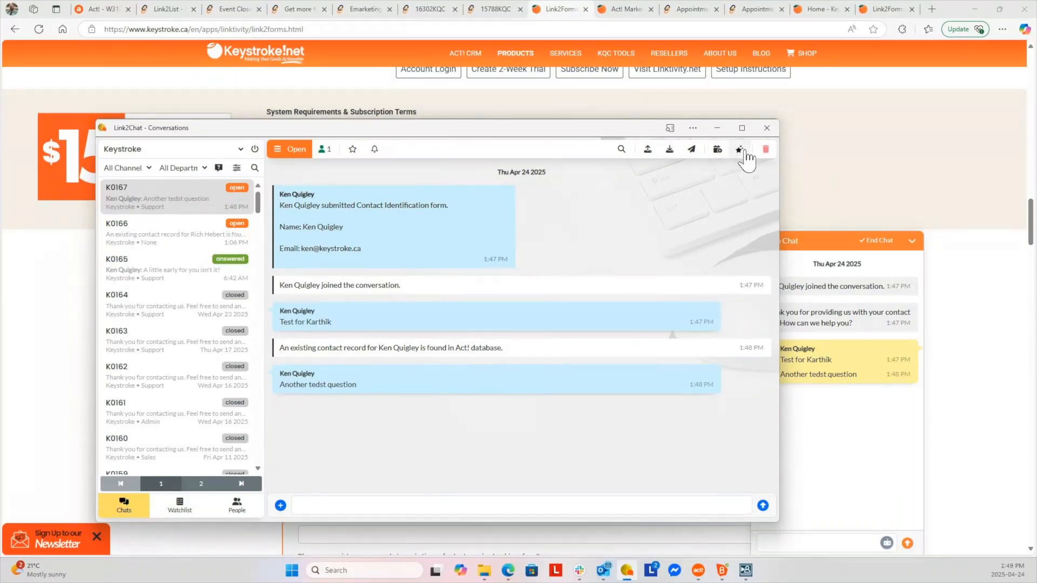
End chat K0167 from the website widget and bring up Link2Chat's Conversation Ended prompt
left_click(847, 258)
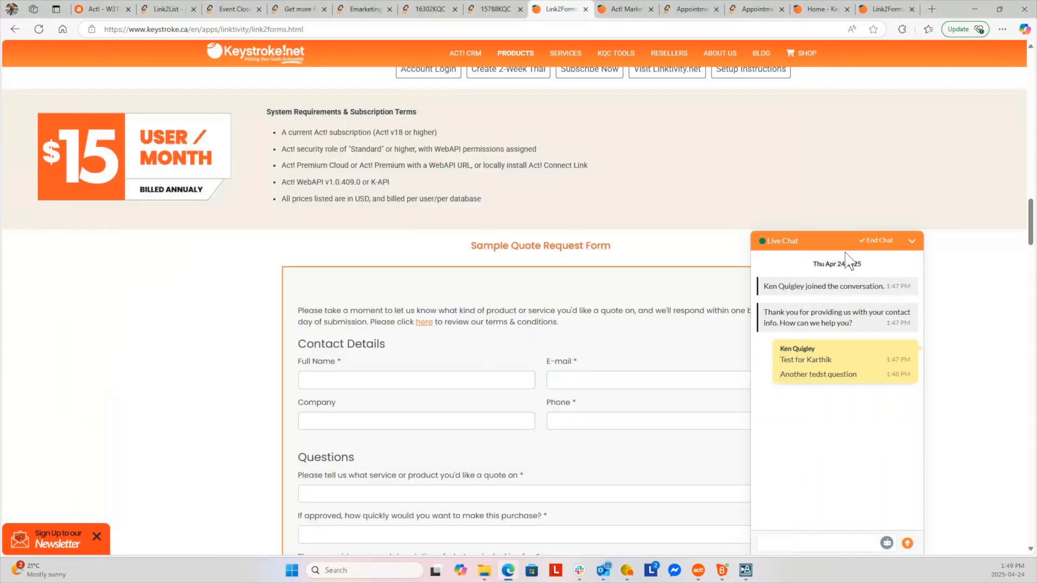
left_click(882, 246)
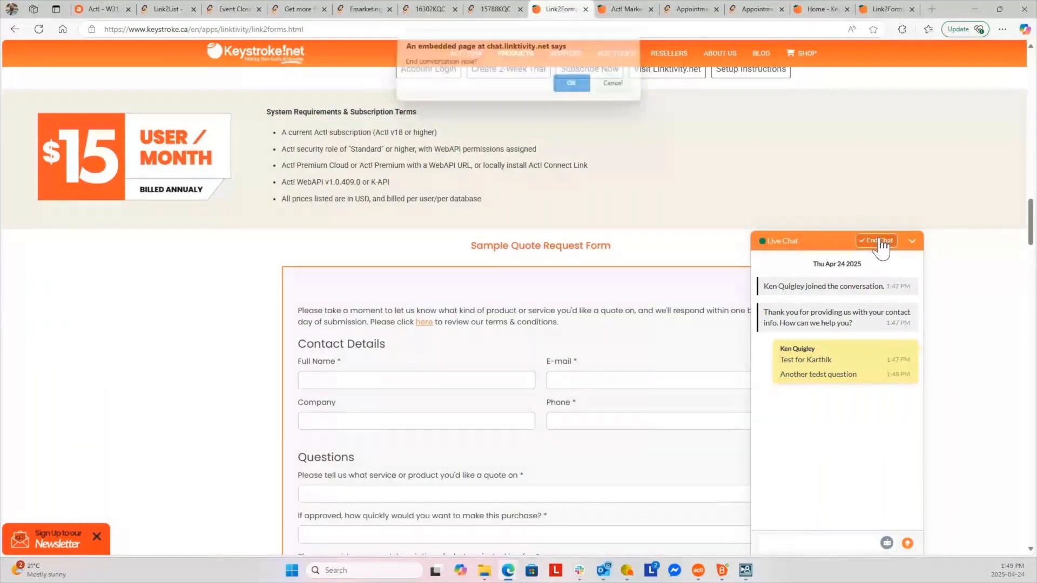
left_click(577, 85)
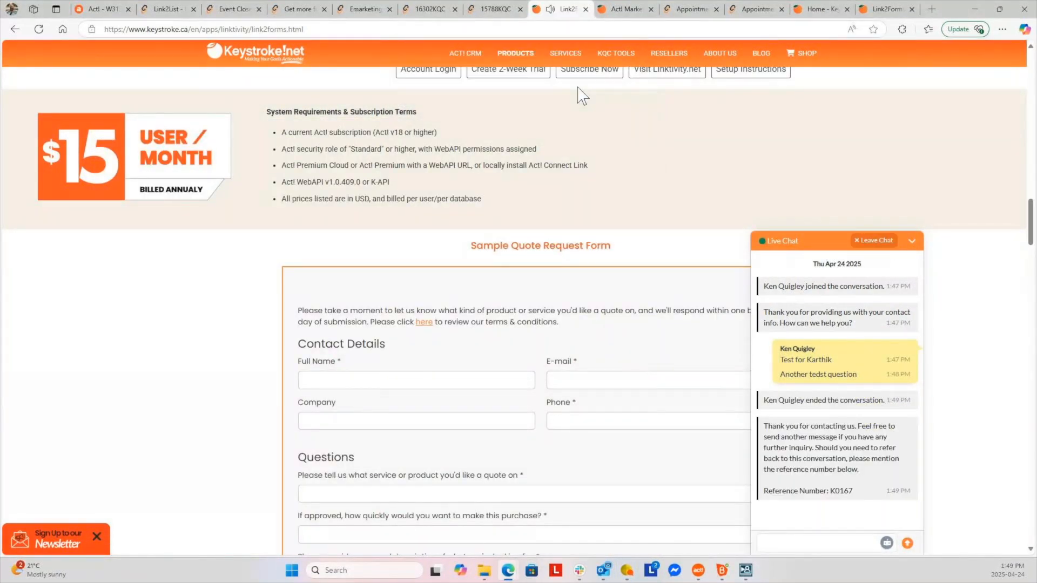
left_click(628, 572)
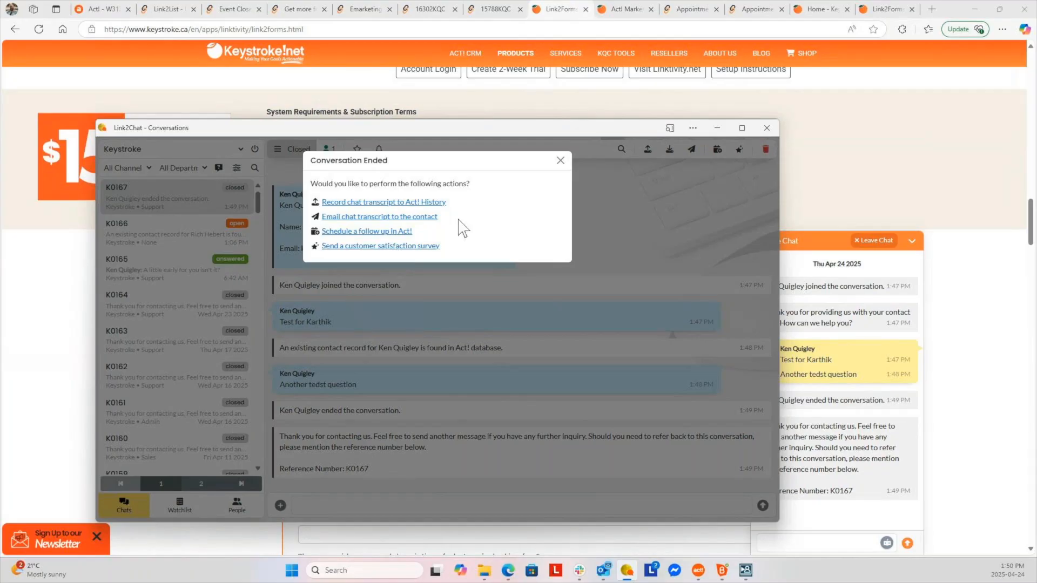
Dismiss the Conversation Ended prompt, close the Link2Chat window, and leave the website chat
left_click(561, 161)
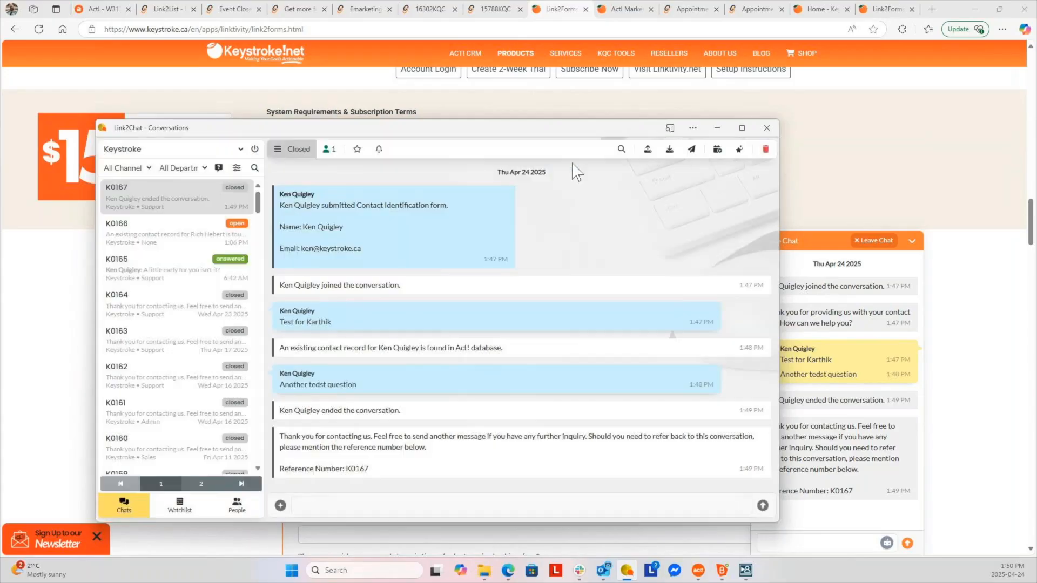
left_click(766, 128)
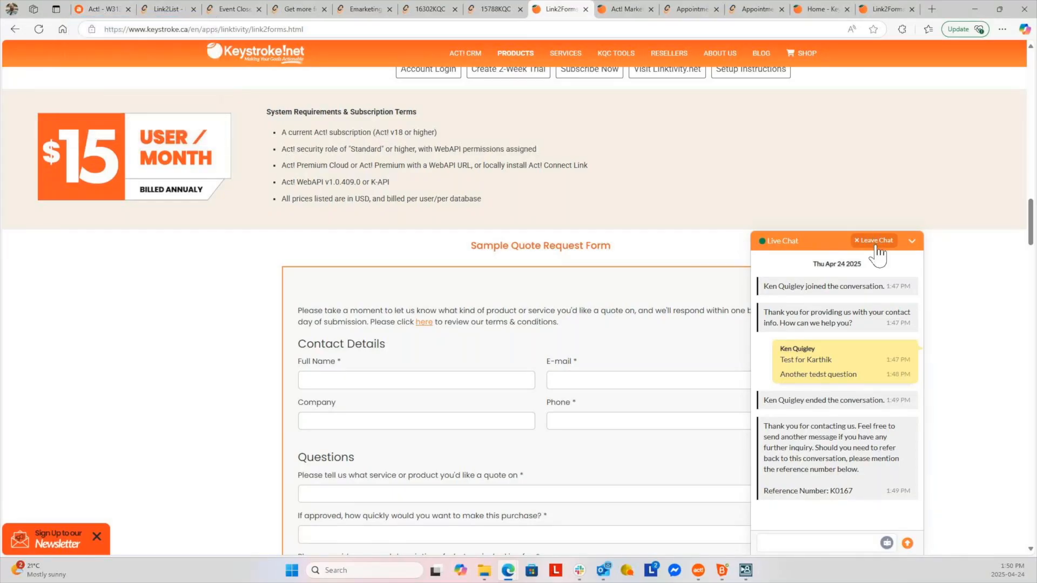
left_click(875, 242)
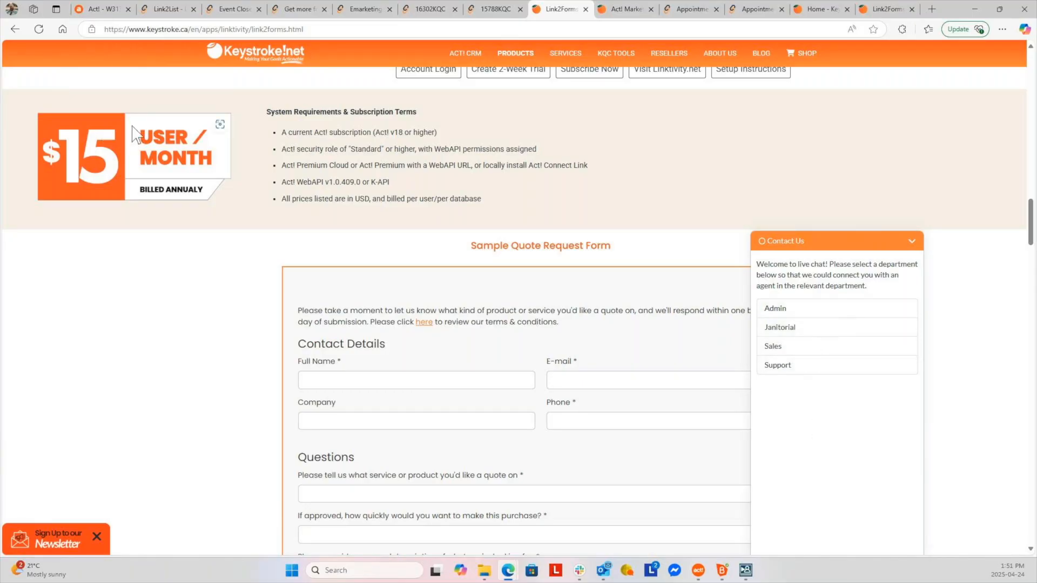
Open the Link2Portal Online Customer Portal setup from Act!'s Additional Features list
left_click(95, 14)
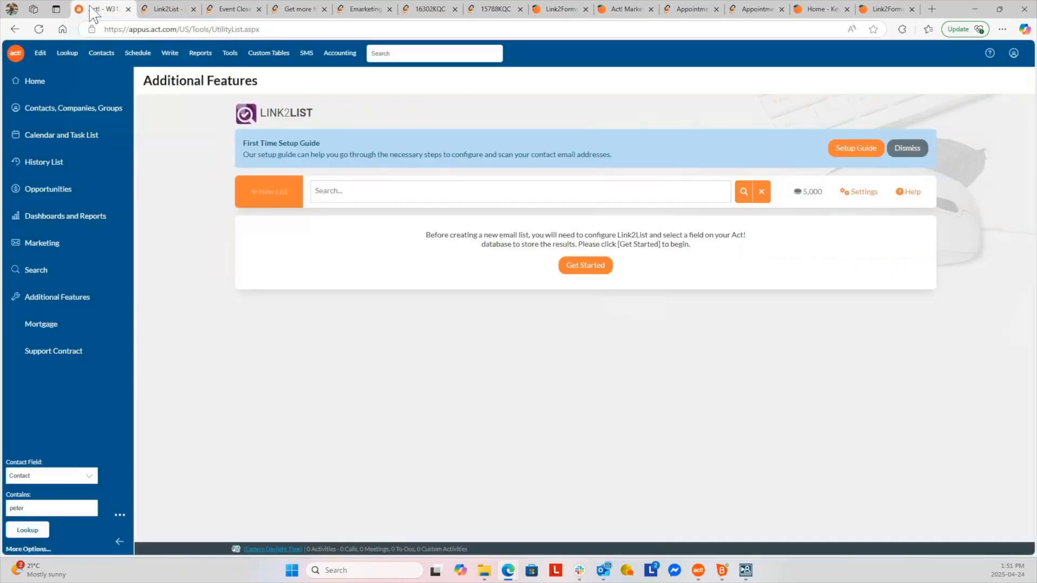
left_click(67, 300)
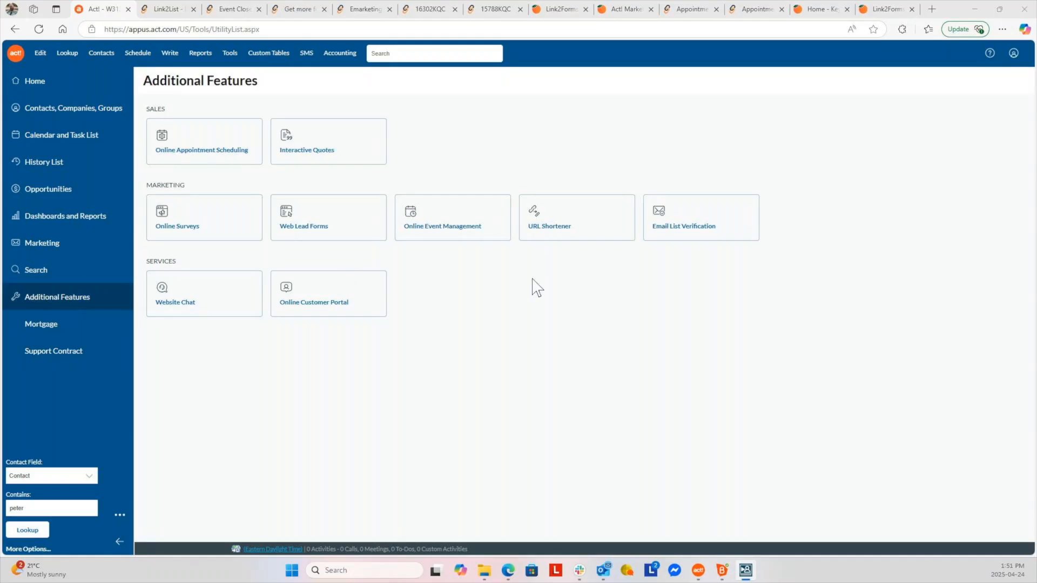
left_click(339, 310)
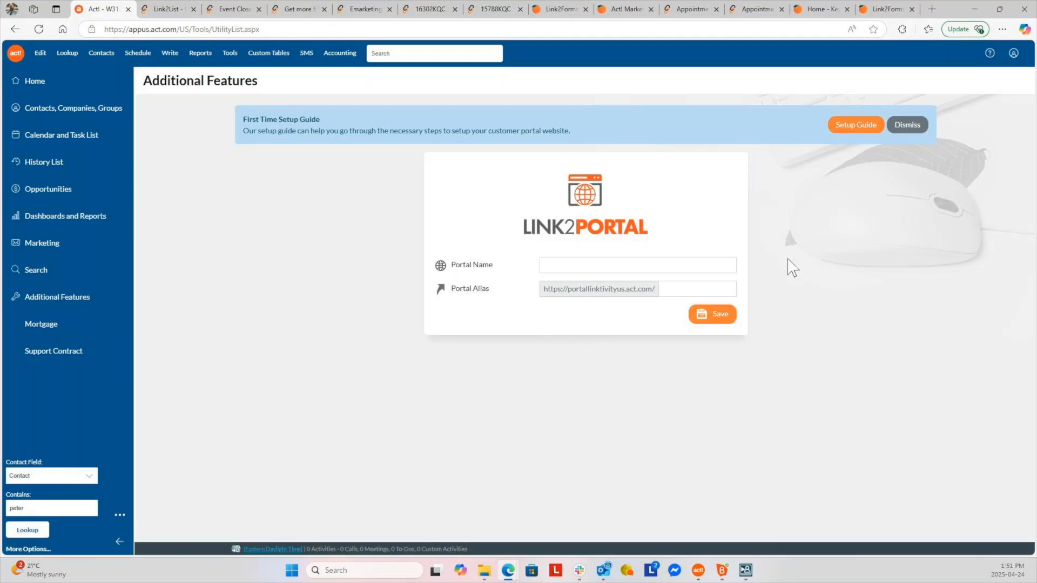
Open Linktivity's Portal app on the Keystroke Demo workspace and review its 13 enabled pages
left_click(169, 11)
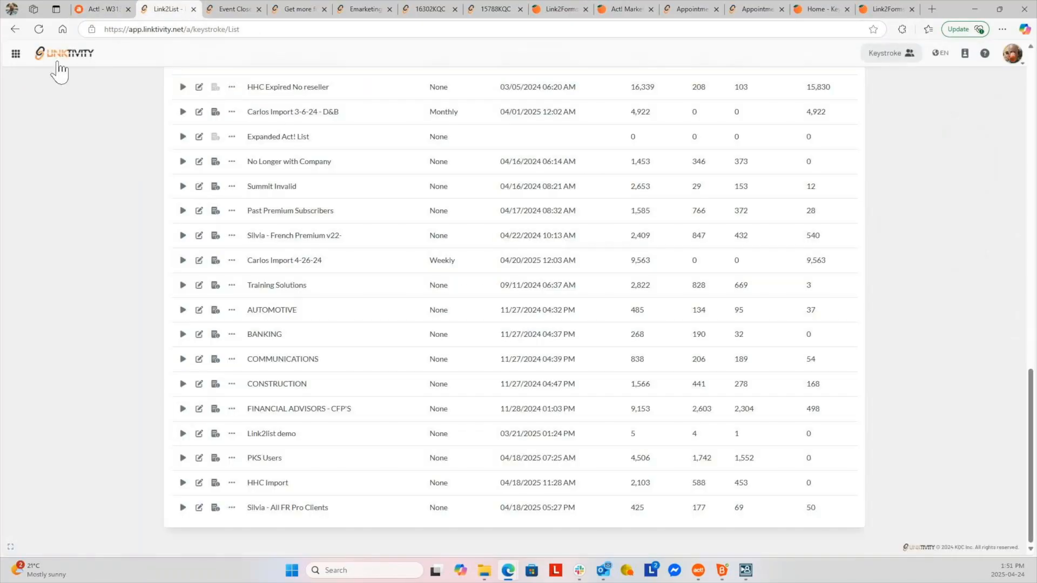
left_click(16, 54)
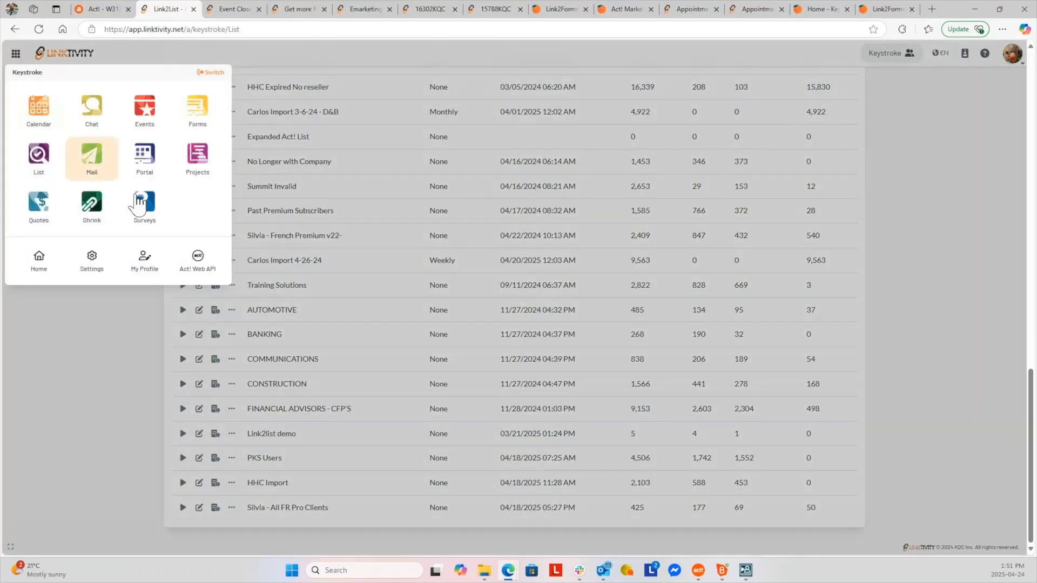
left_click(146, 156)
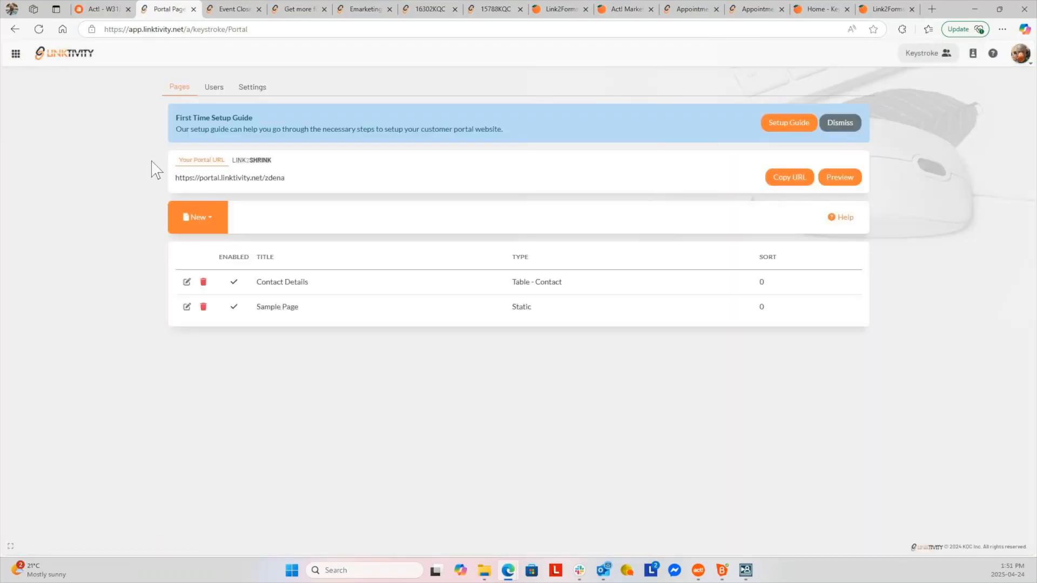
left_click(928, 54)
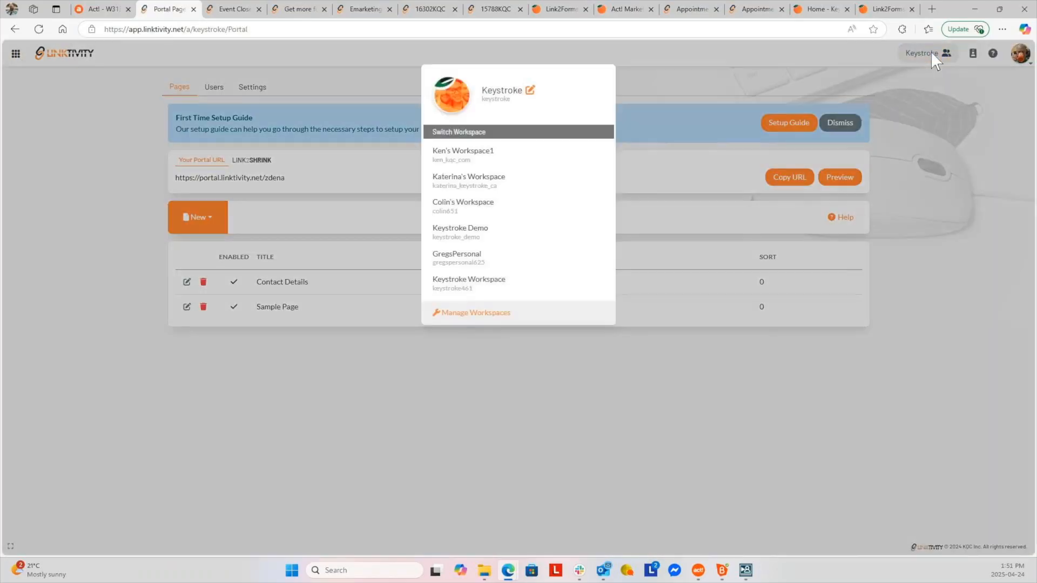
left_click(522, 239)
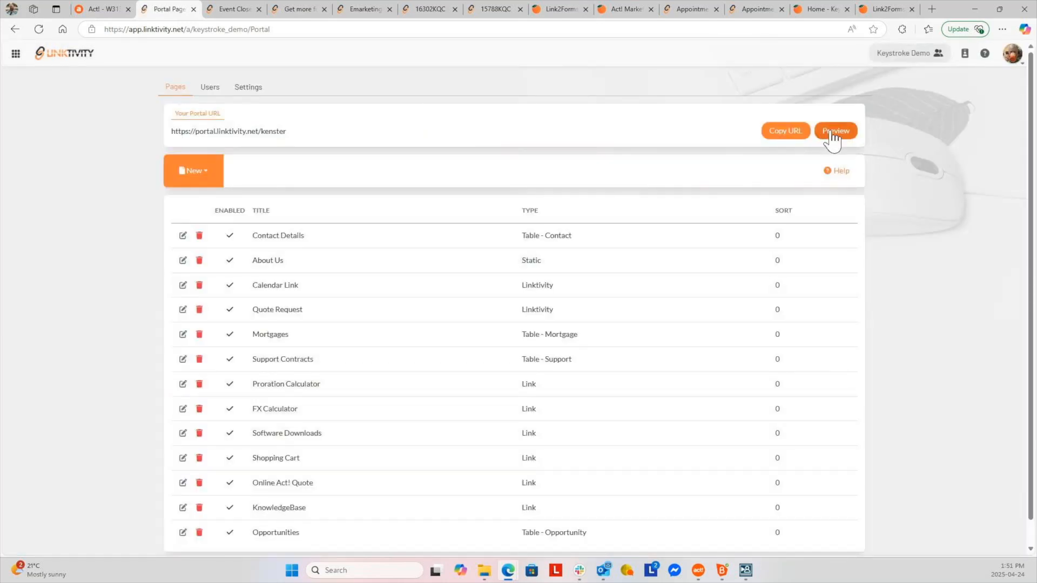
scroll(359, 338, "down", 1)
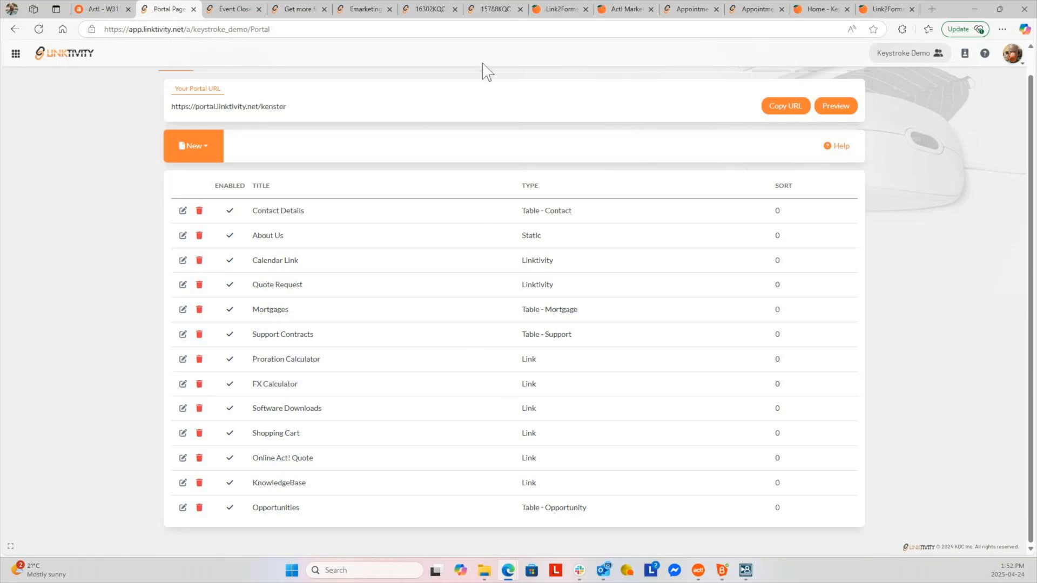
Preview the portal, log in with the customer's e-mail and password, and open Contact Details
left_click(834, 111)
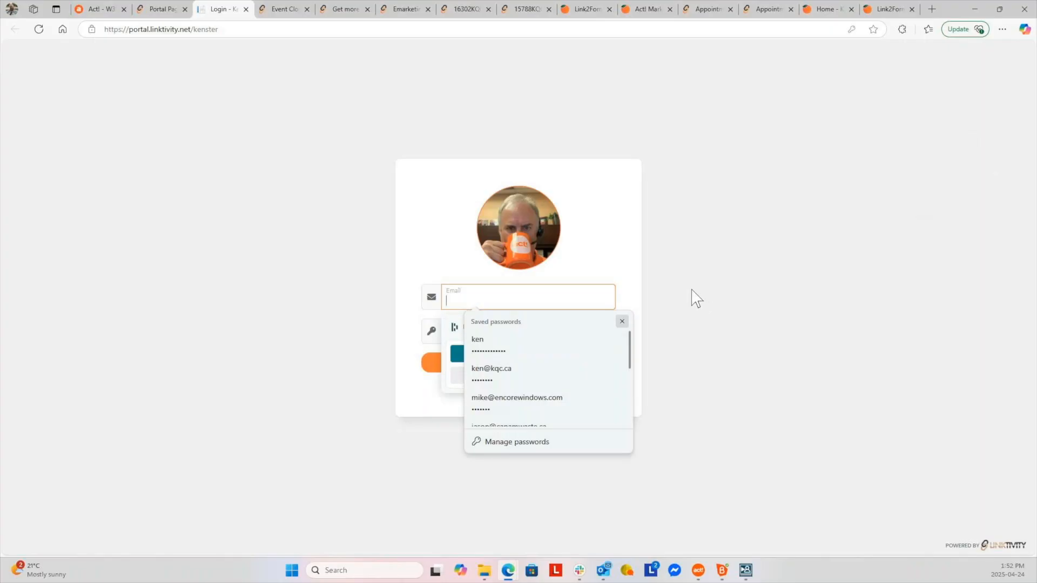
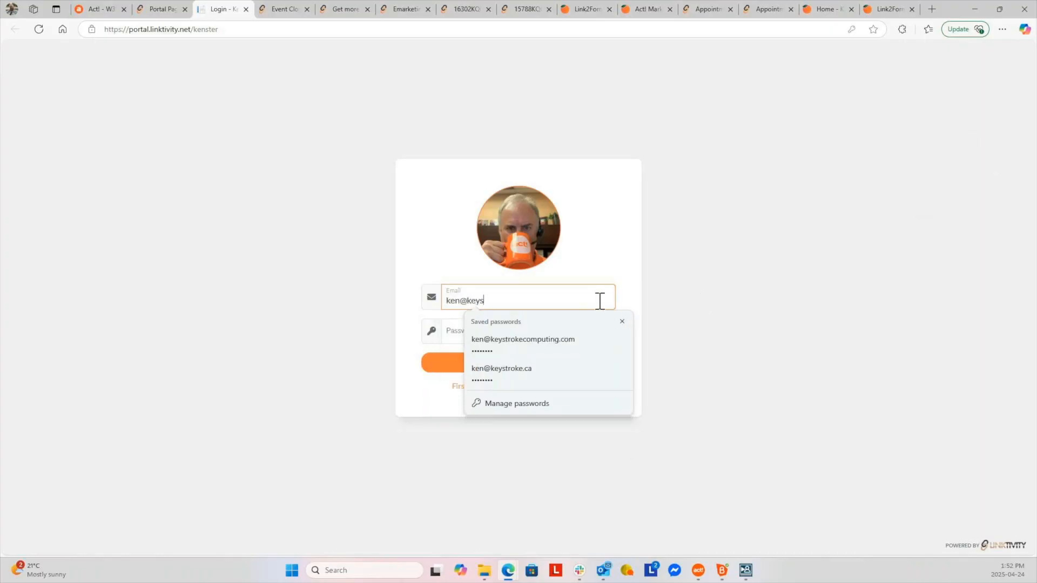
key("Tab")
type("********")
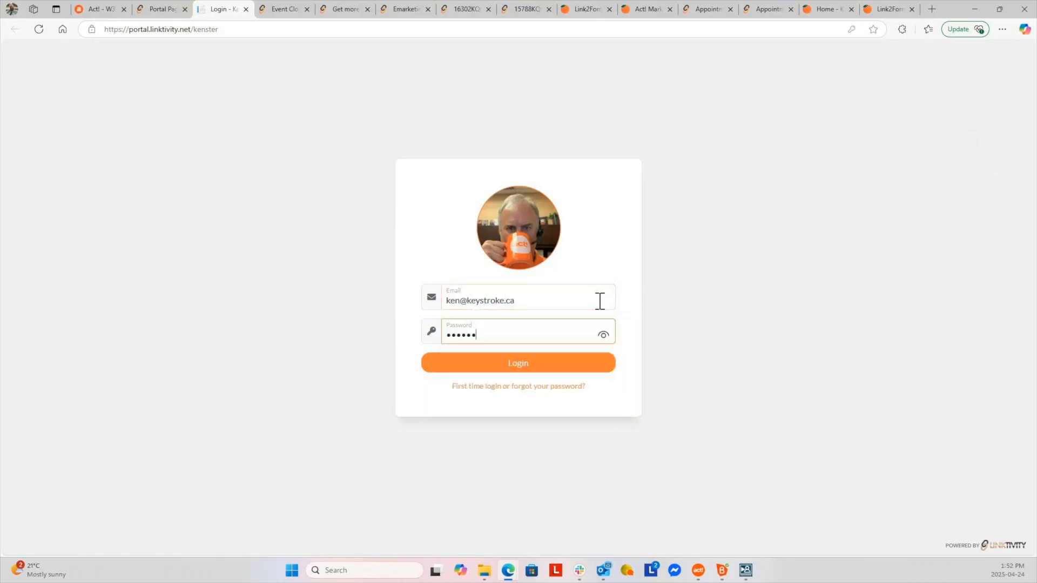
left_click(497, 370)
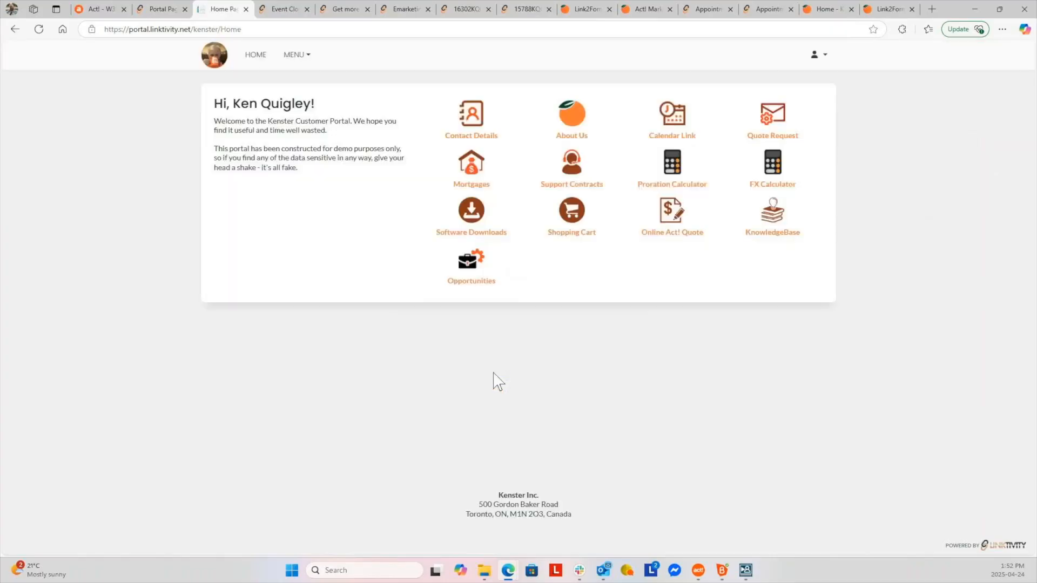
left_click(473, 112)
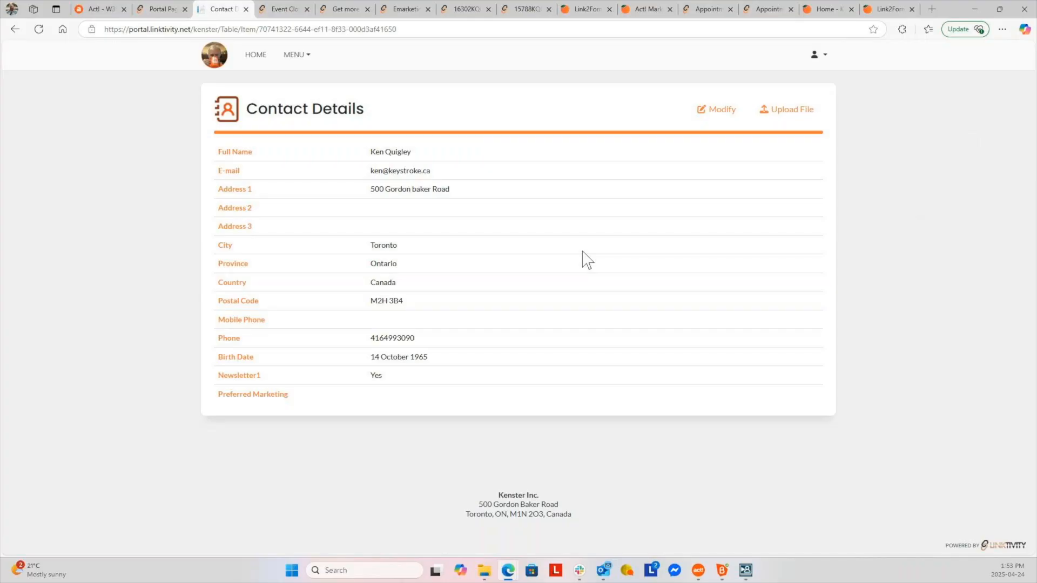
Put the portal's Contact Details into Modify mode and select part of the e-mail address
left_click(723, 112)
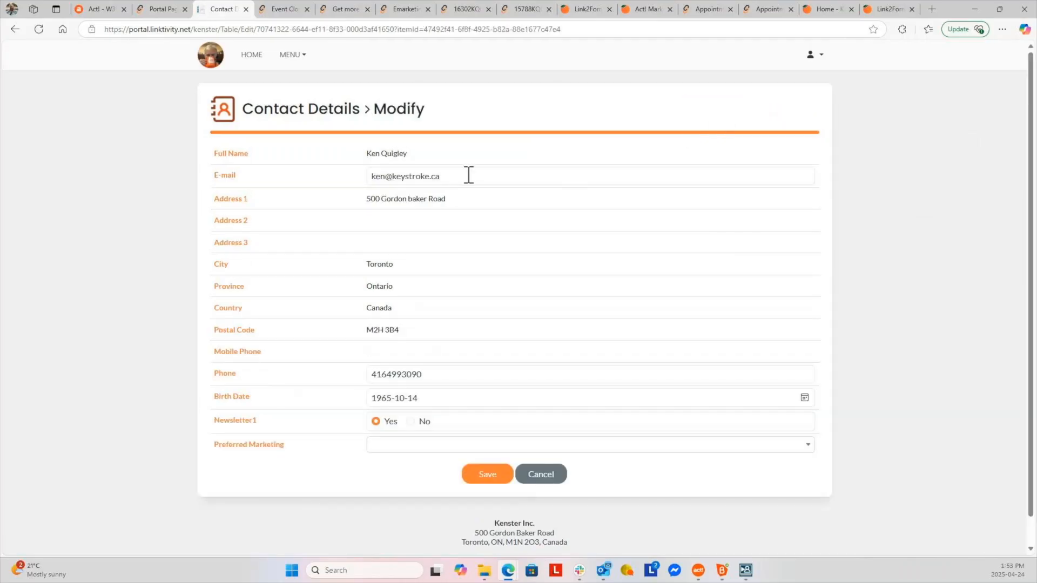
left_click(469, 175)
left_click_drag(440, 176, 393, 176)
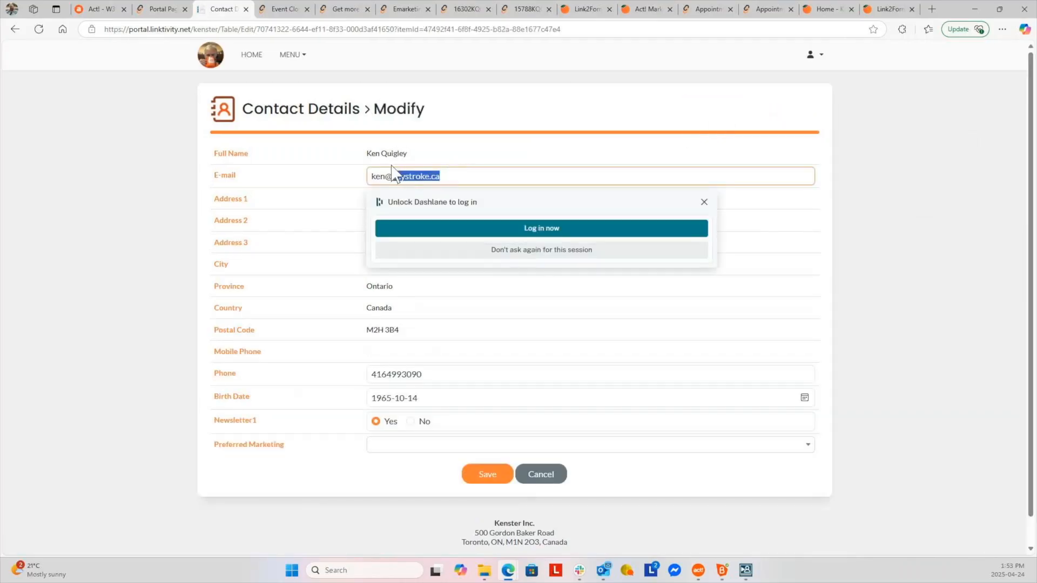
left_click(829, 276)
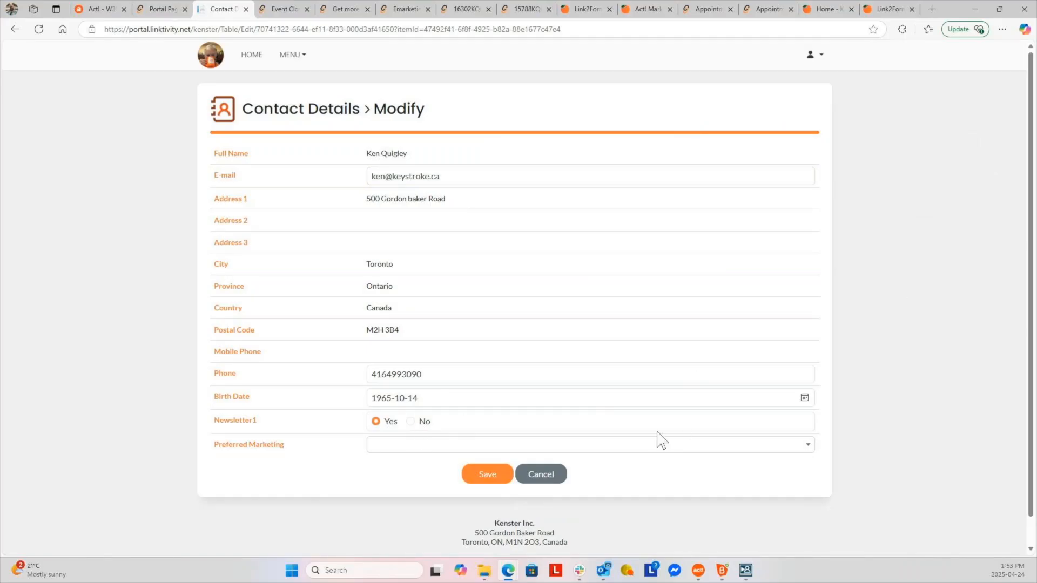
Add Newsletter to the contact's Preferred Marketing choices
left_click(398, 446)
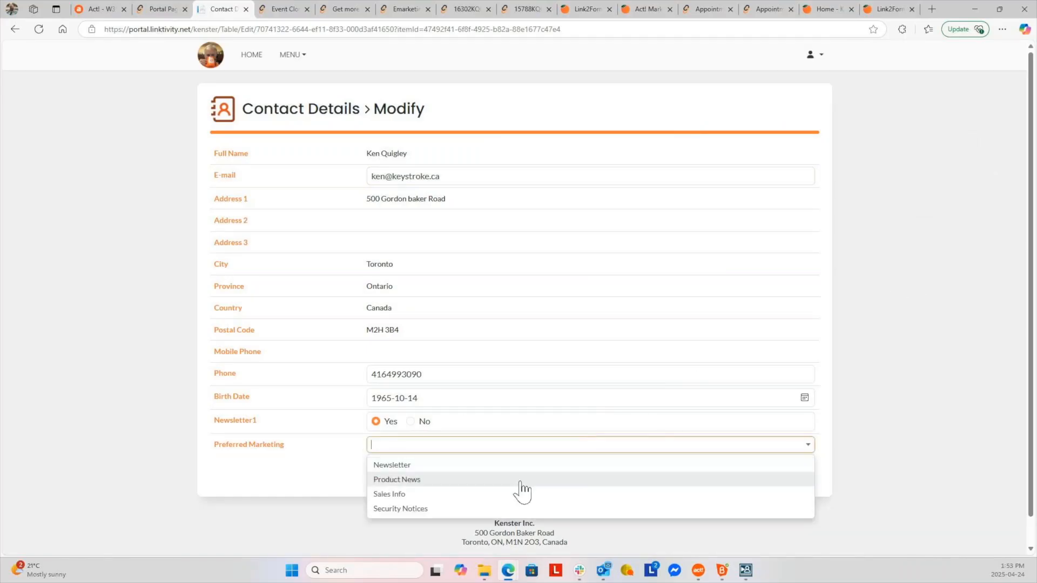
left_click(432, 468)
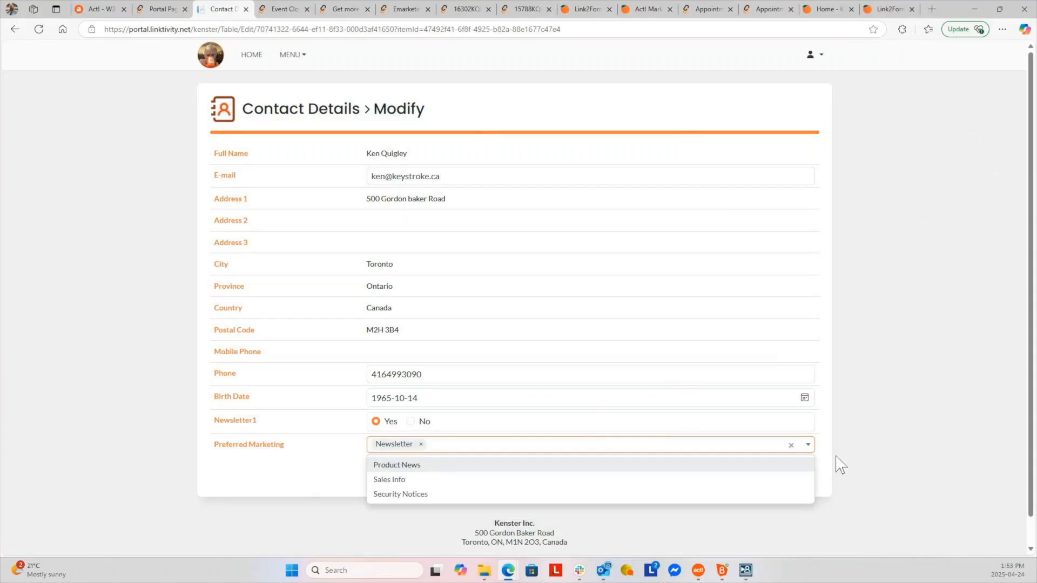
left_click(878, 434)
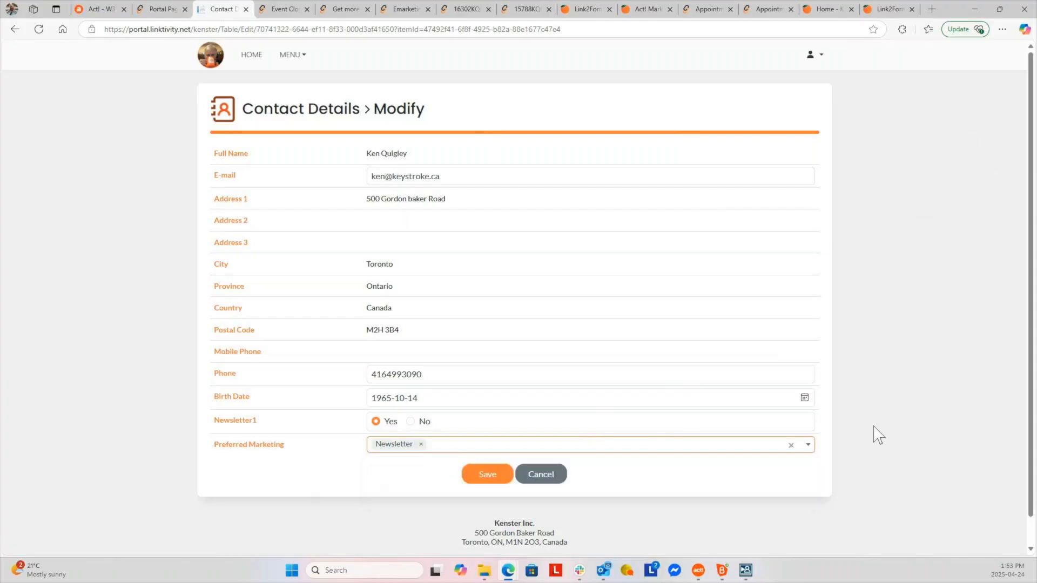
Review the E-mail, Phone and Birth Date fields, dismissing each password manager prompt
left_click(464, 175)
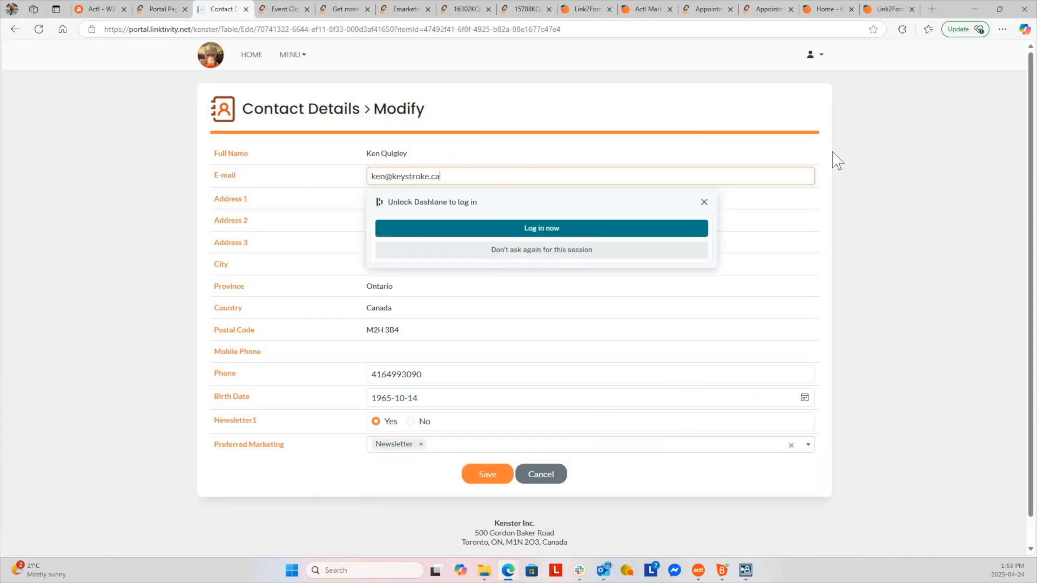
left_click(986, 281)
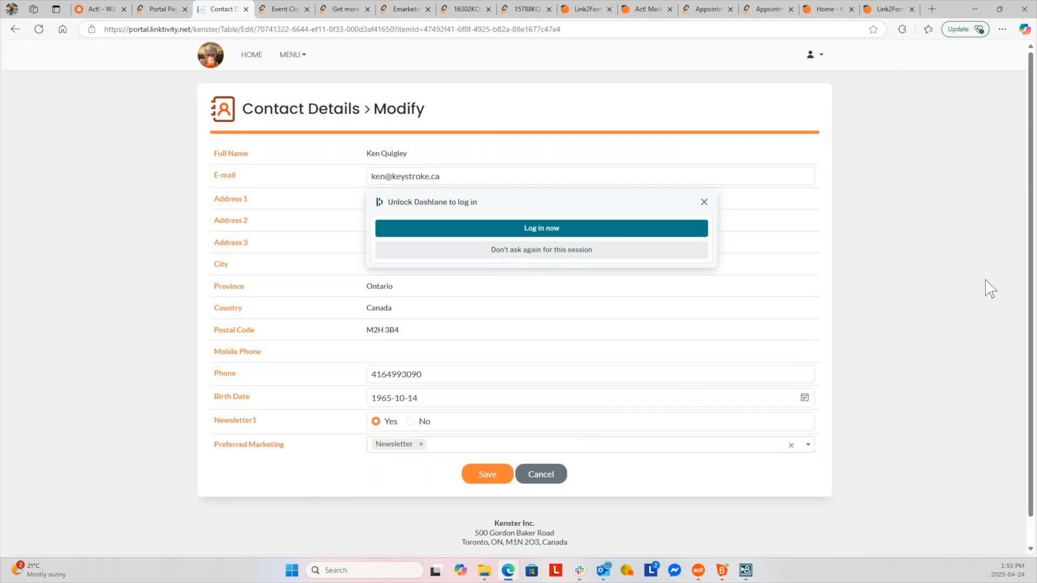
left_click(440, 373)
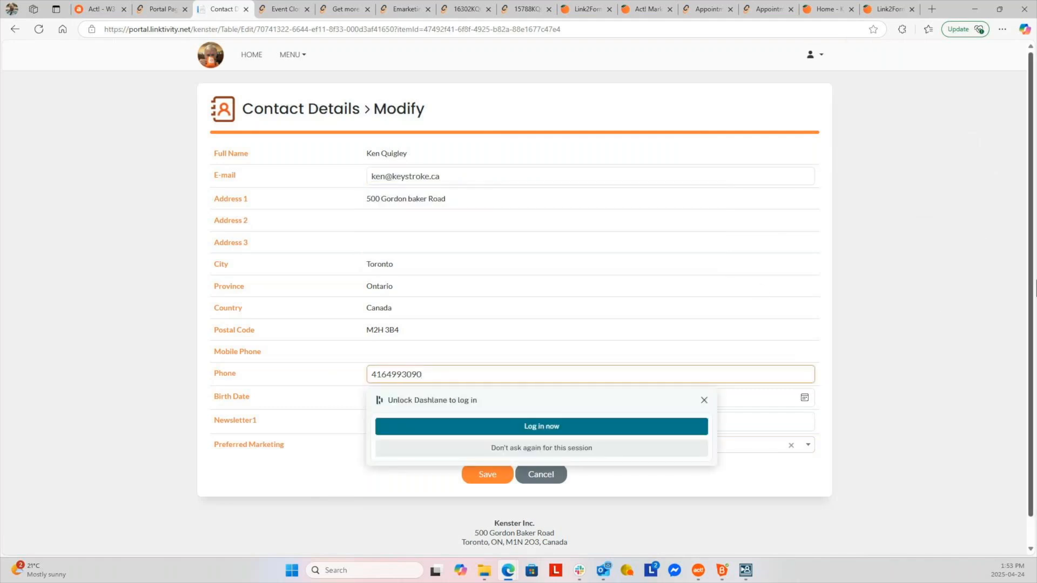
left_click(925, 351)
left_click(433, 401)
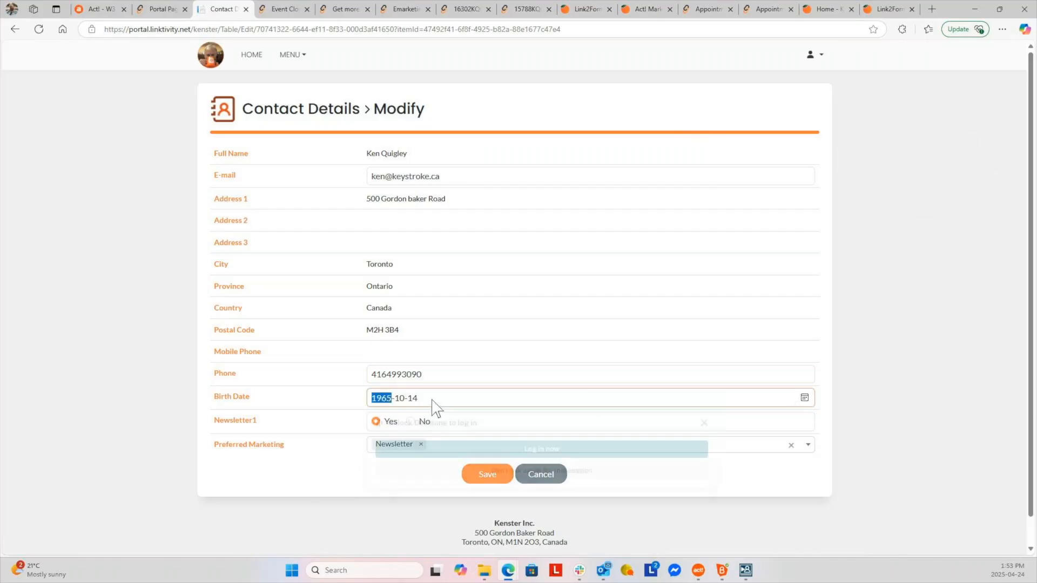
left_click(883, 363)
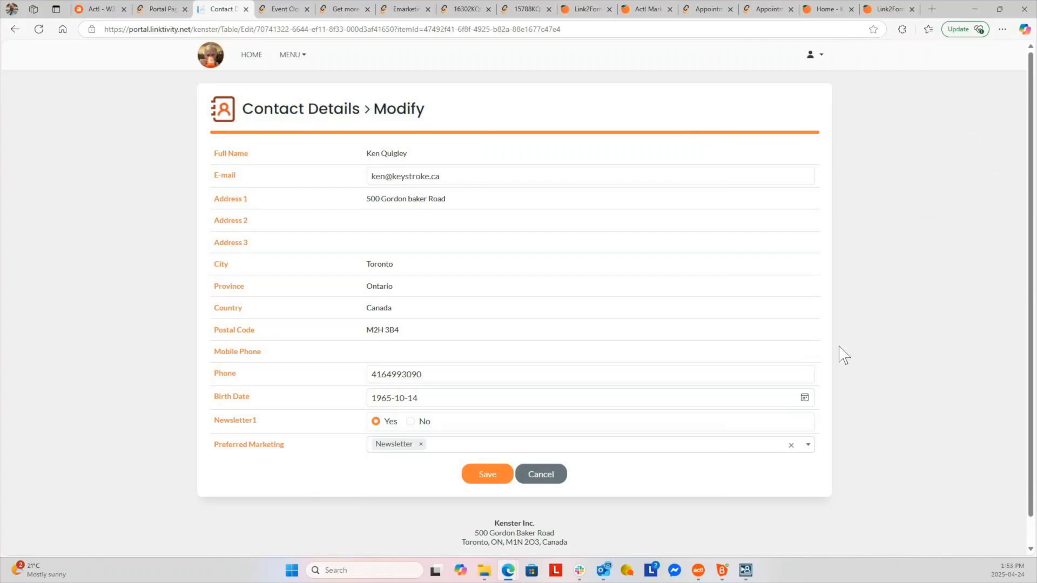
Cancel the contact edit, view the portal's Mortgages page from HOME, and return to the Act! tab
left_click(538, 476)
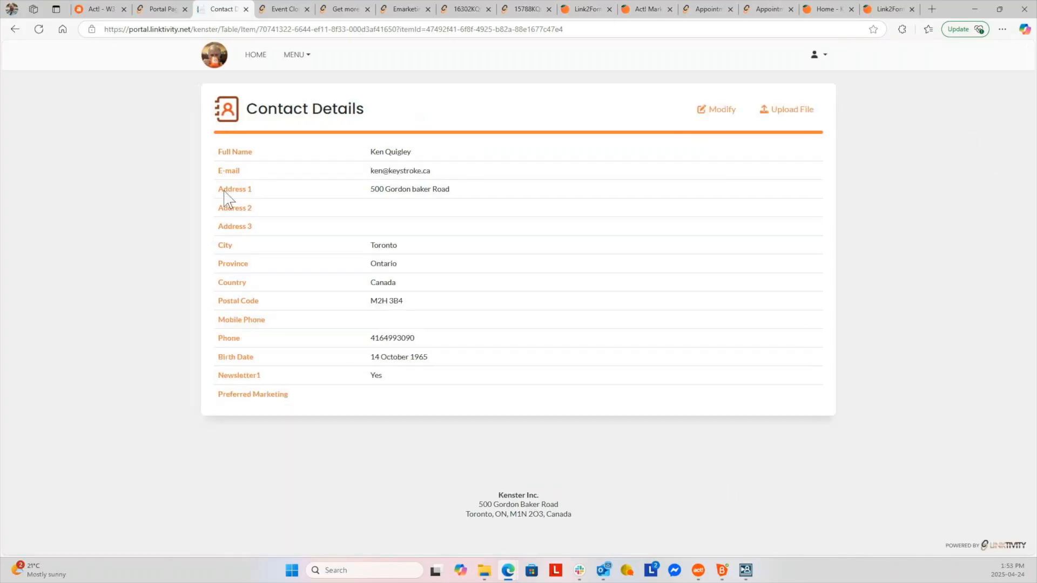
left_click(263, 54)
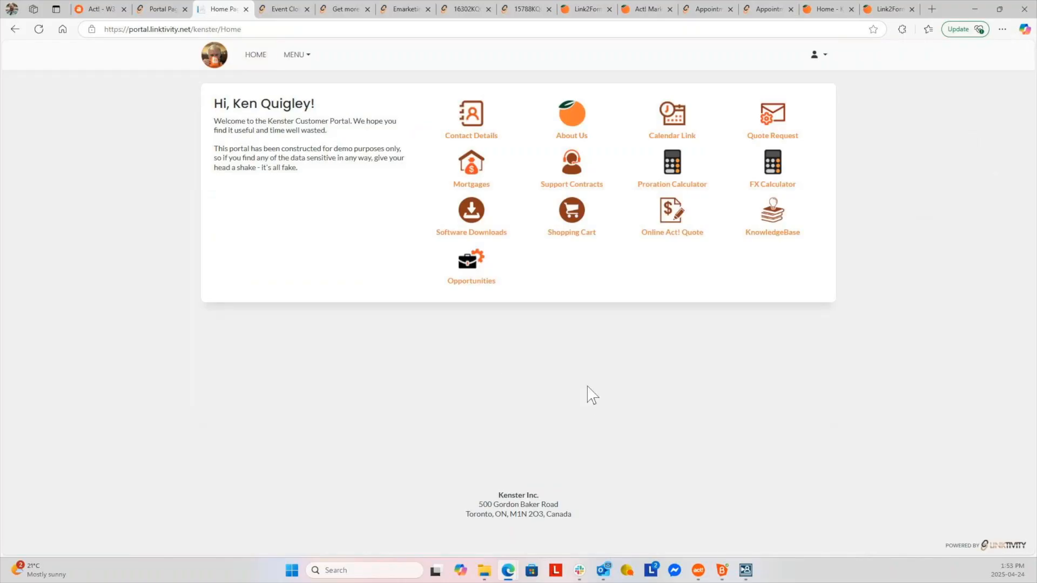
left_click(471, 165)
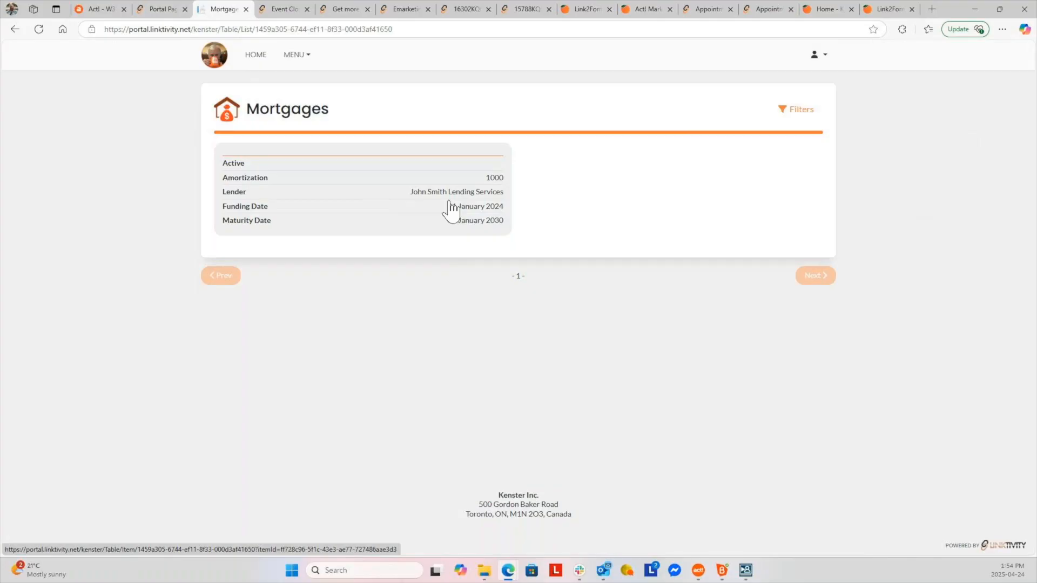
left_click(105, 10)
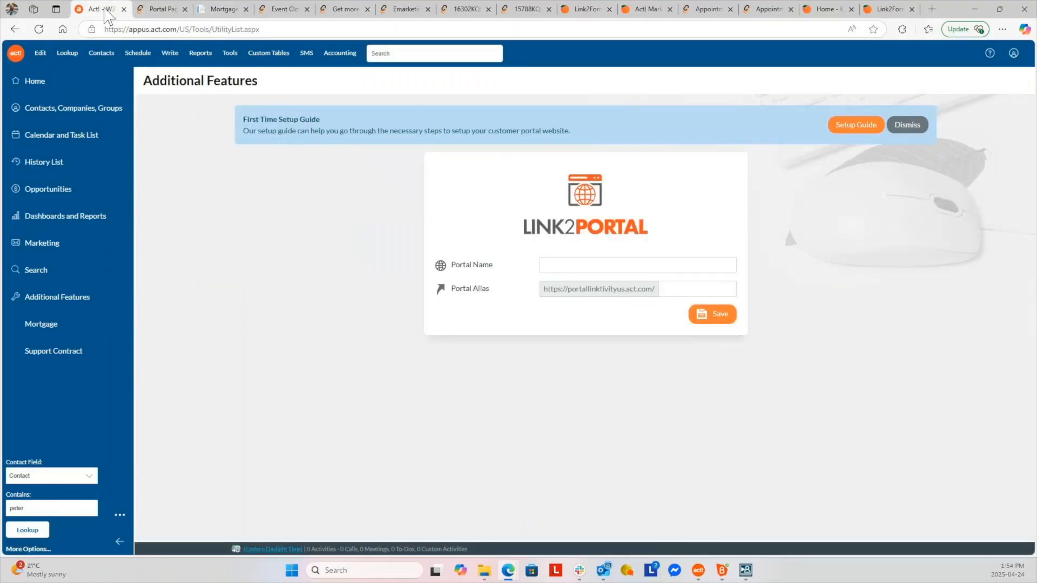
Show Act!'s Mortgage records, then the Portal Pages list and the portal's Mortgages page
left_click(62, 327)
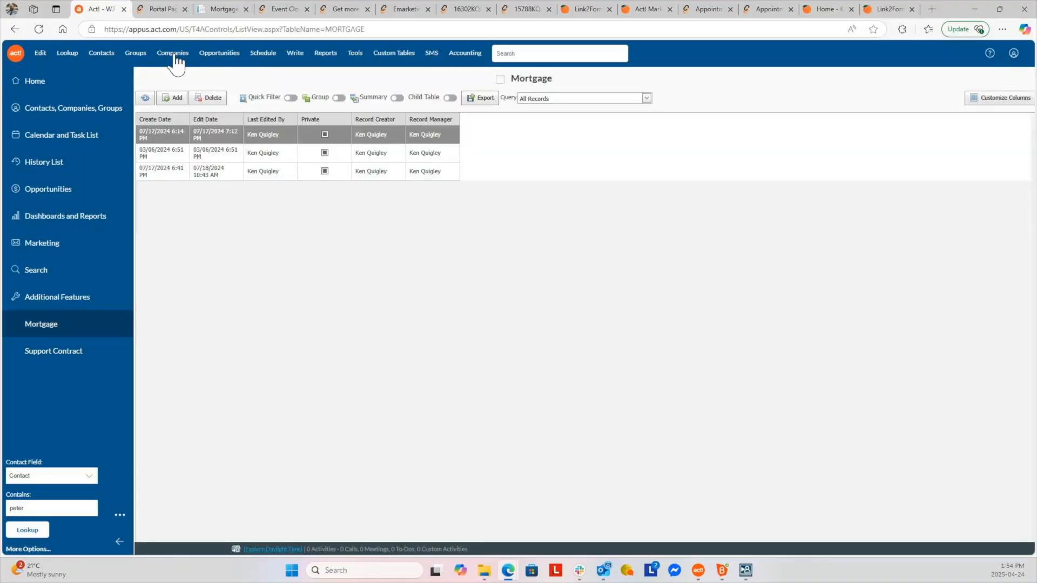
left_click(164, 9)
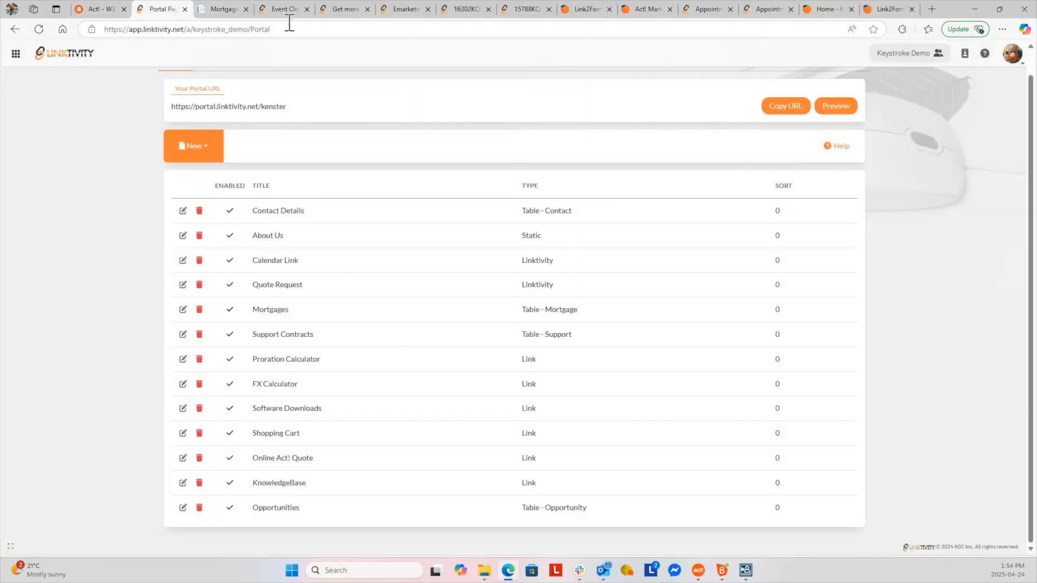
left_click(221, 9)
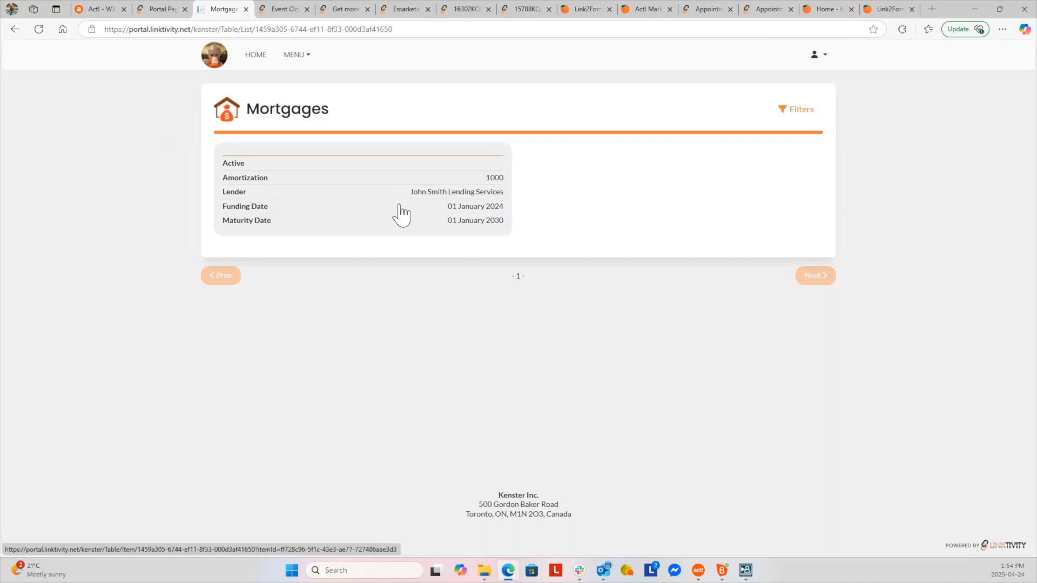
Browse to kam.kqc.ca, attempt LOGIN, and dismiss the sign-in failed message
left_click(895, 10)
left_click(826, 10)
left_click(412, 29)
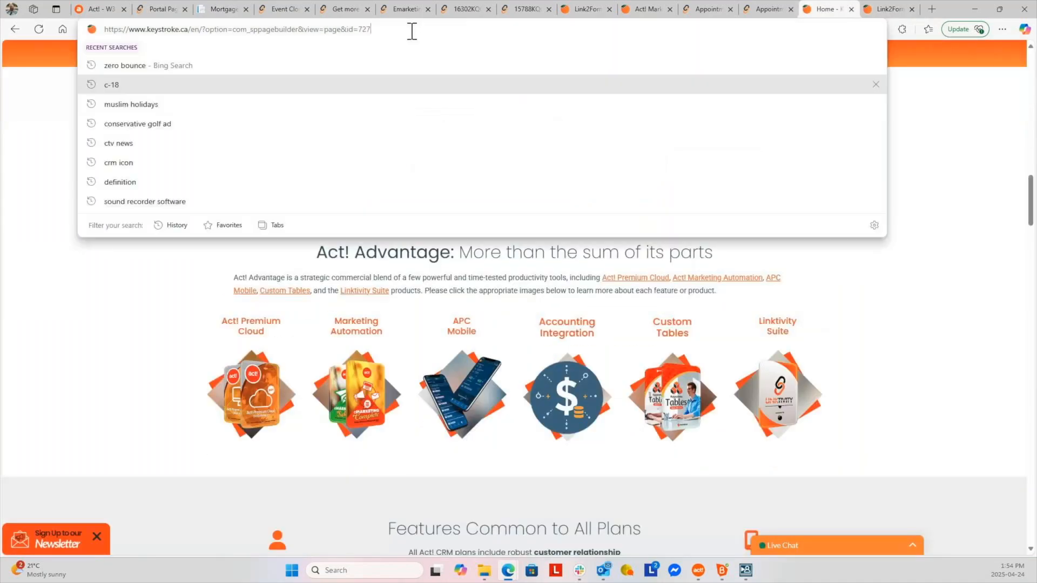
key("ctrl+a")
type("kam")
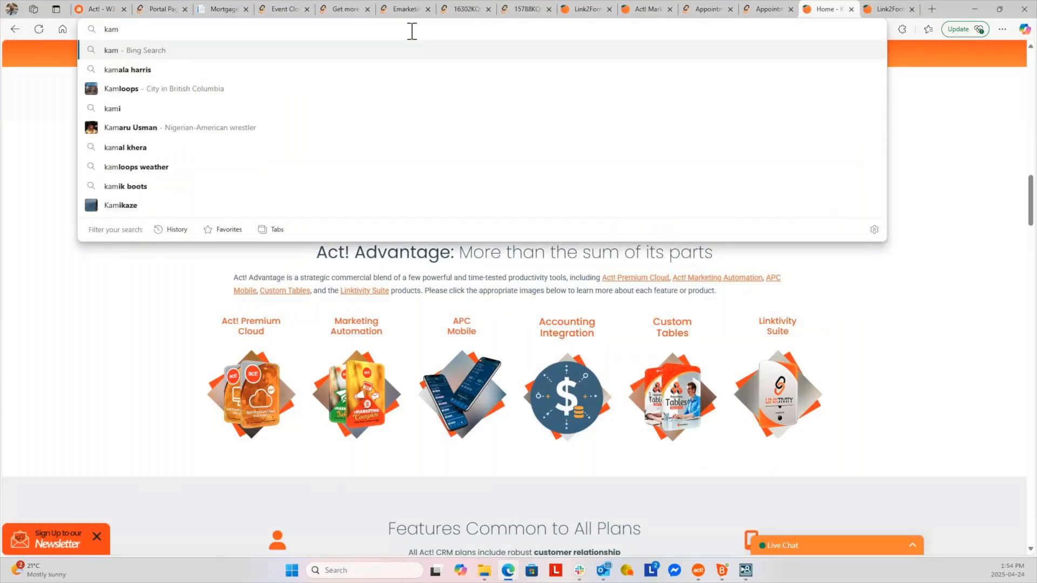
type(".kqc.ca")
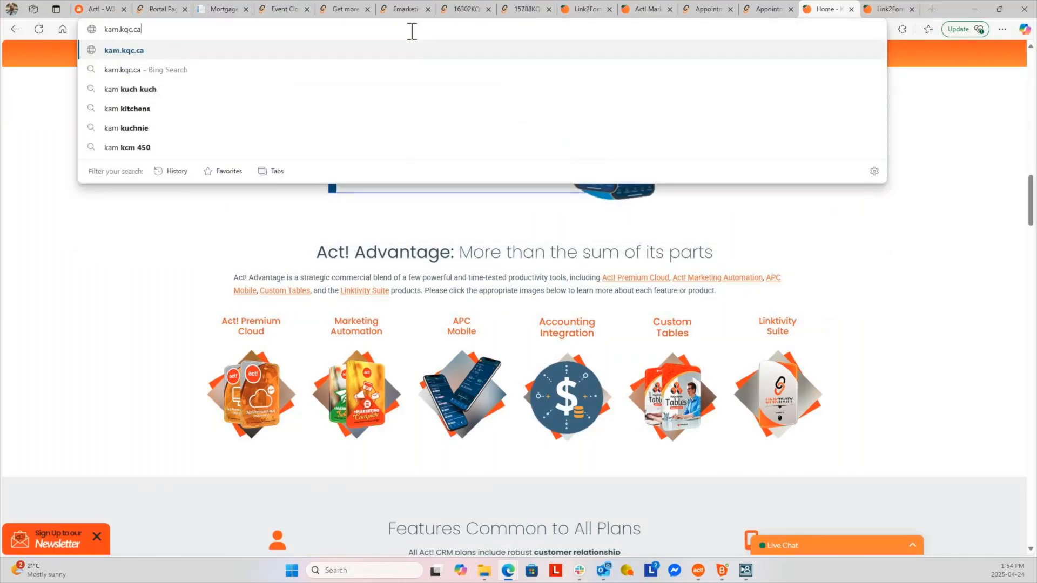
key("Return")
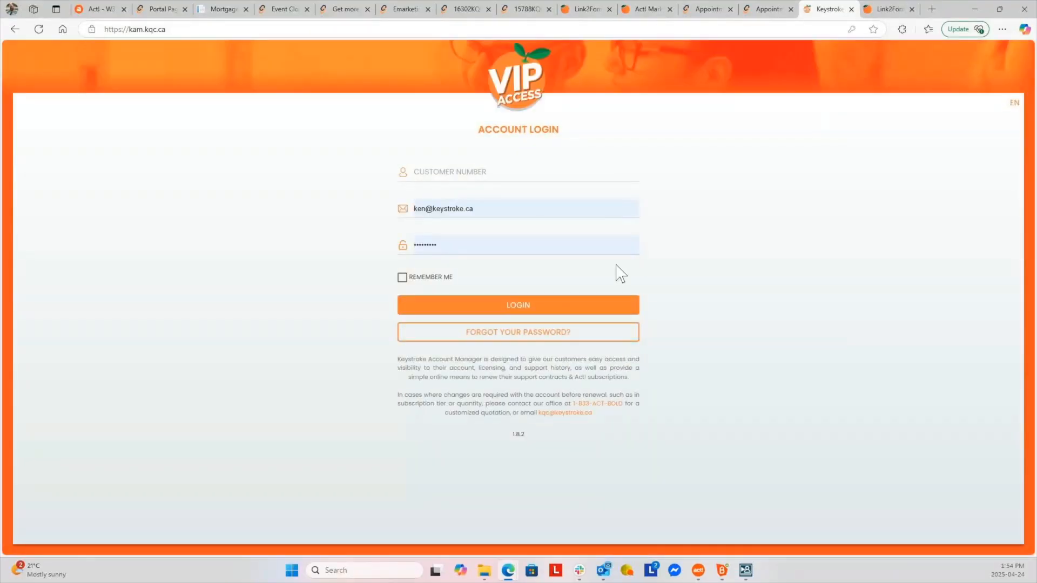
left_click(525, 305)
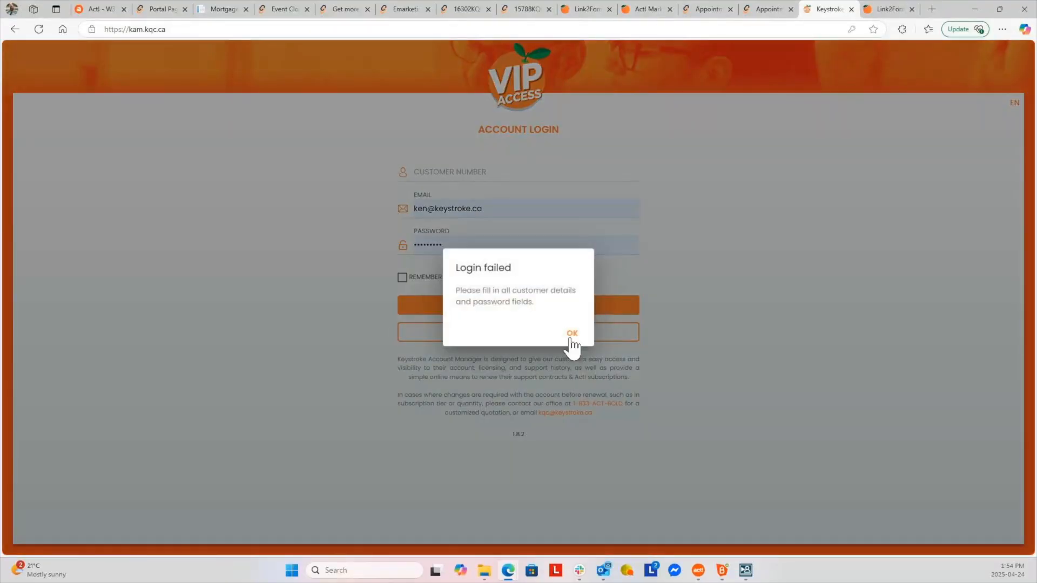
left_click(572, 334)
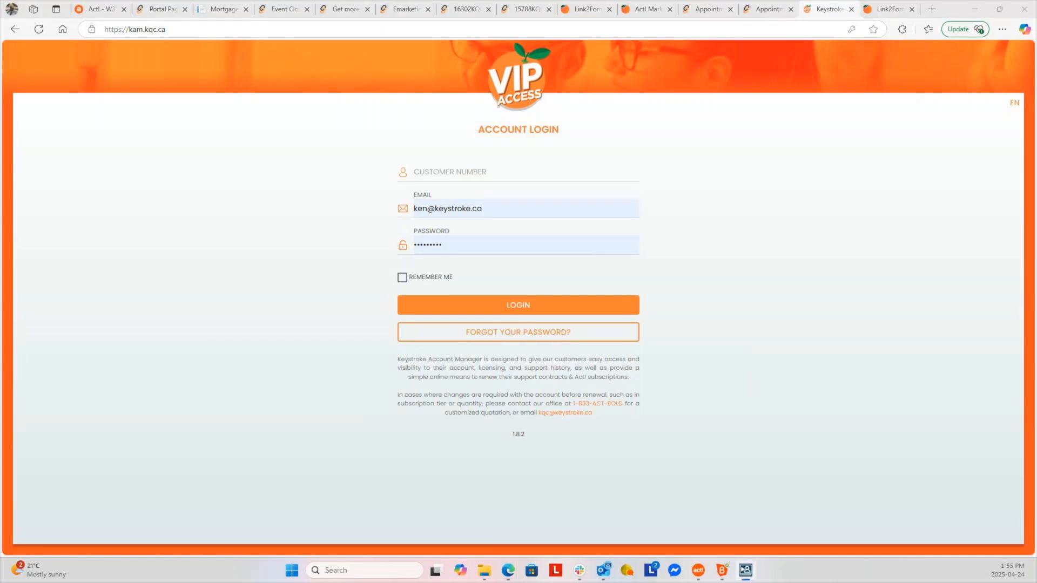
Switch to Act! and show the Additional Features list of Sales, Marketing and Services add-ons
left_click(102, 9)
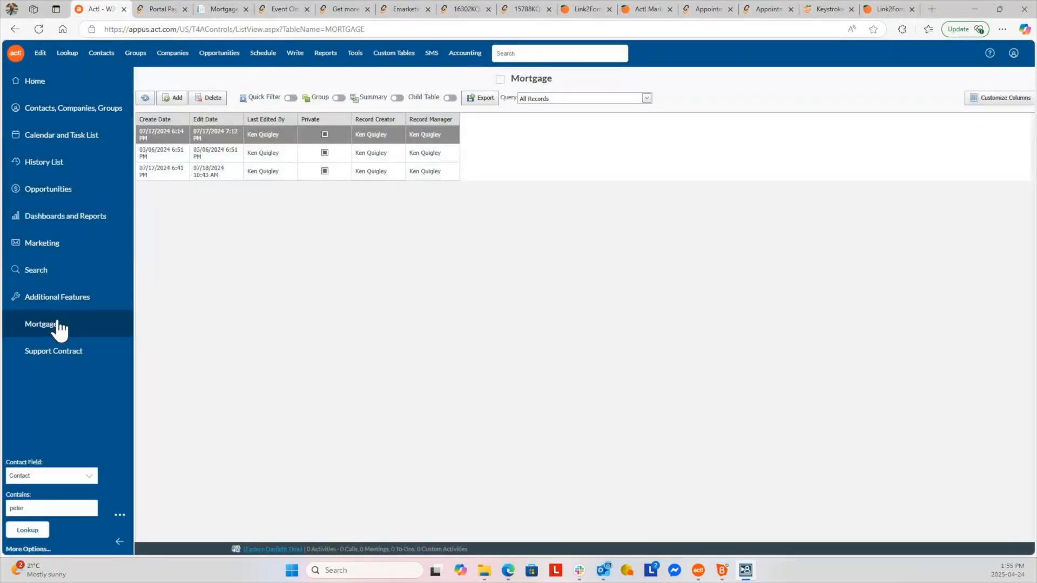
left_click(48, 297)
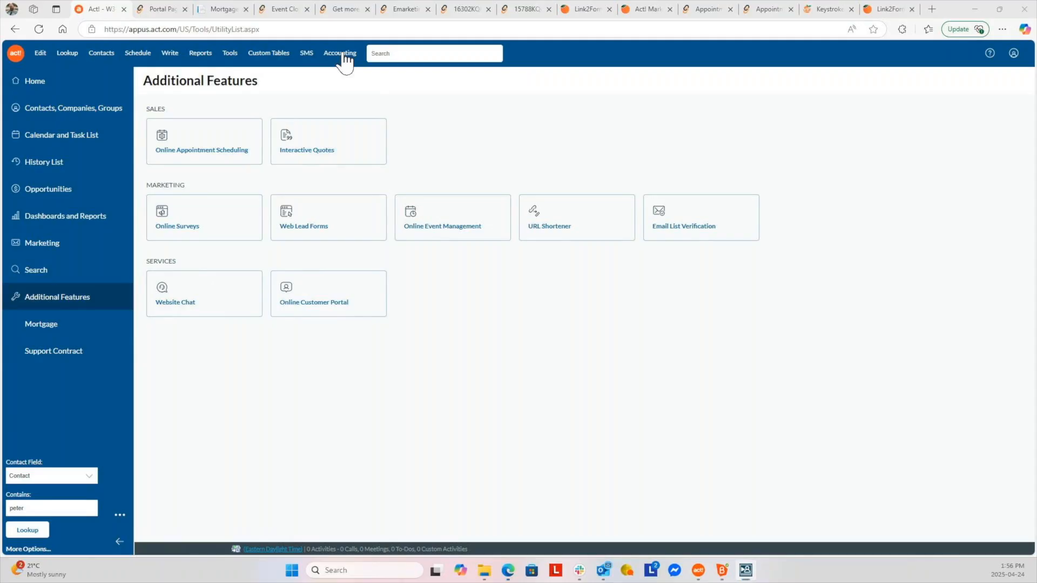
left_click(344, 54)
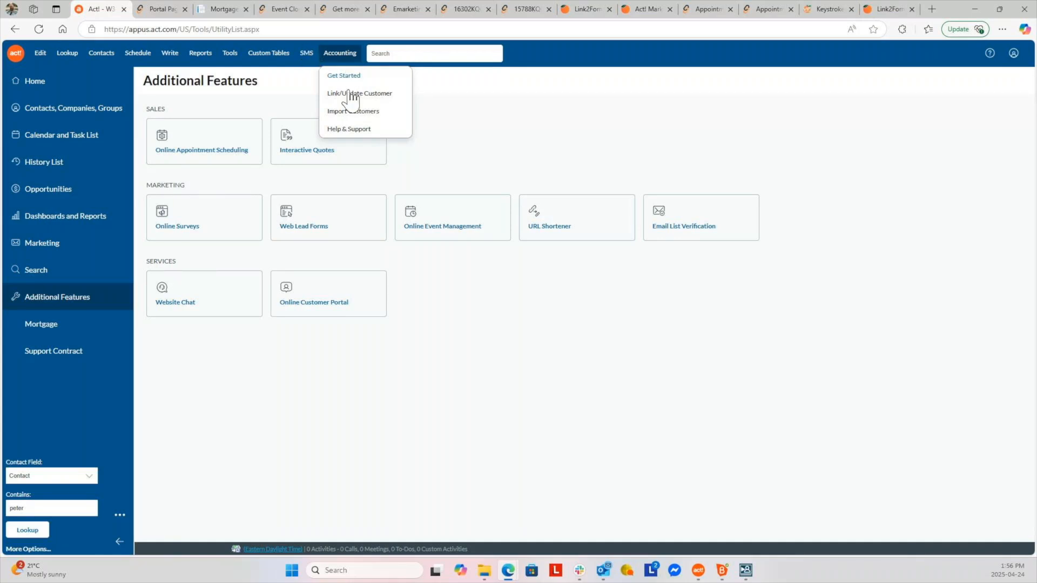
left_click(349, 75)
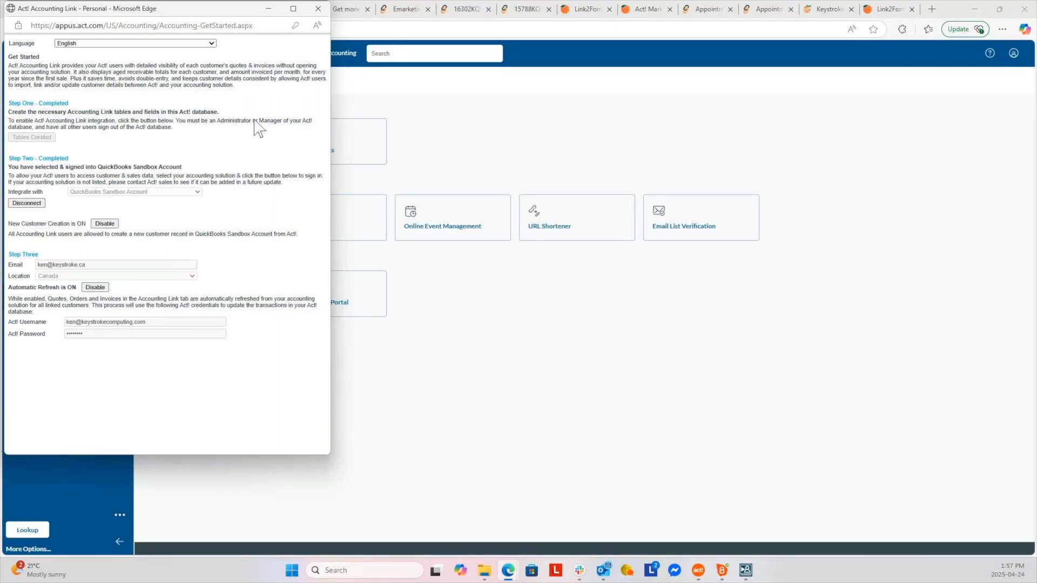
left_click(318, 9)
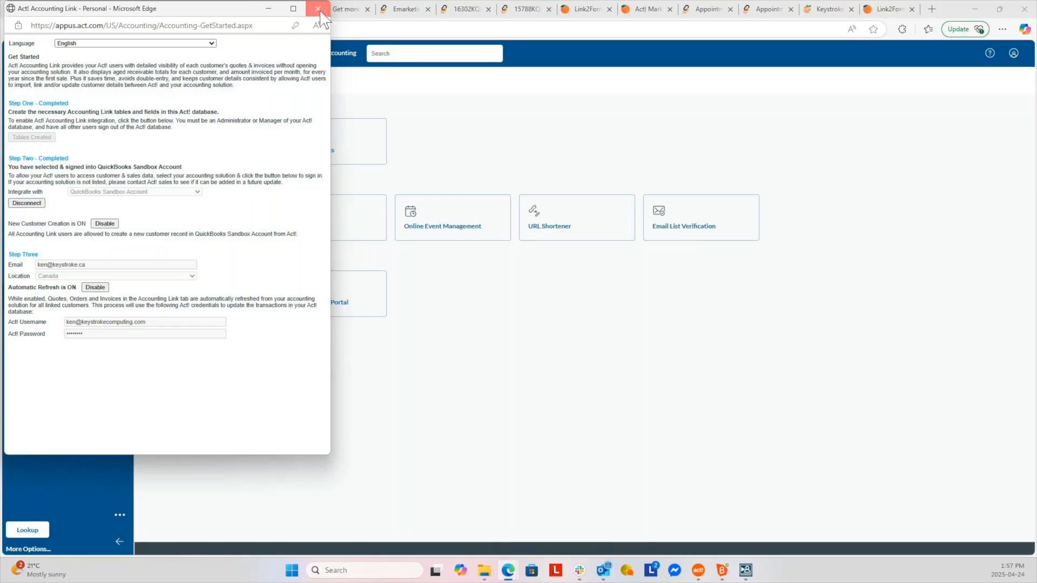
Open the contact record's Accounting Link tab showing the 750.00 QuickBooks invoice with 450.00 due
left_click(51, 110)
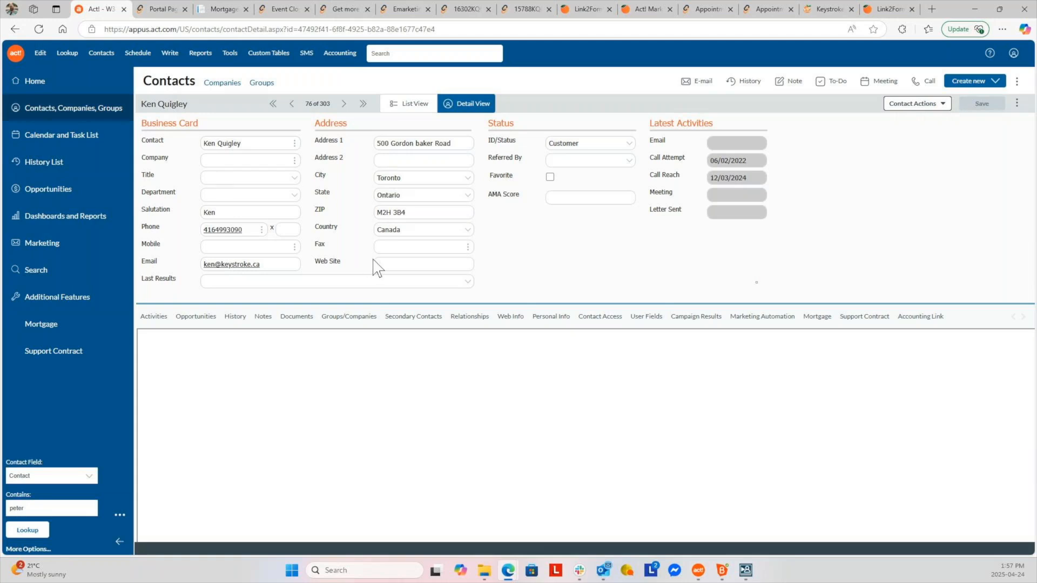
left_click(921, 317)
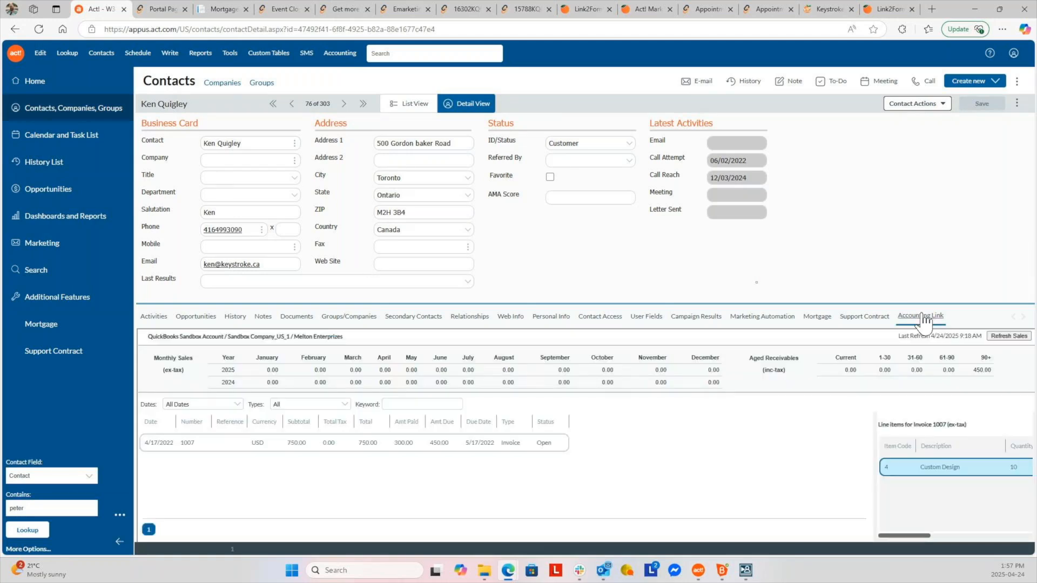
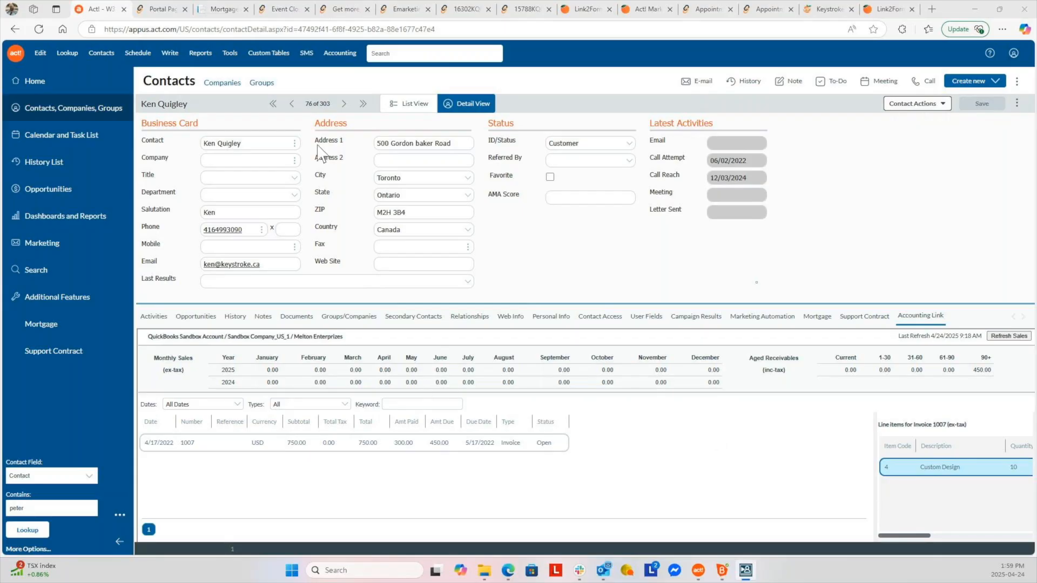
Choose Accounting > Link/Update Customer to view the Melton Enterprises link and invoice 1007
left_click(340, 54)
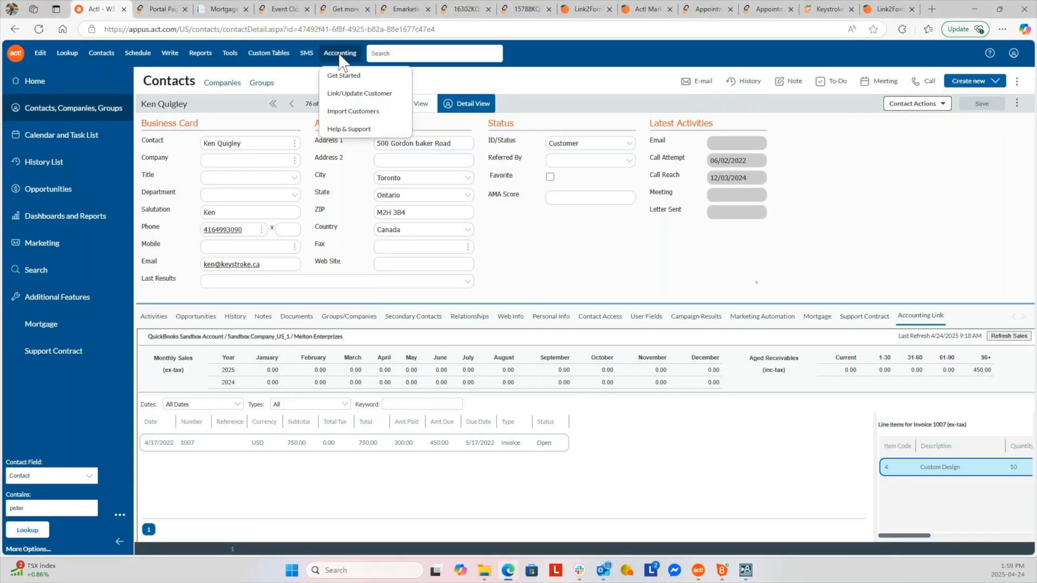
left_click(381, 97)
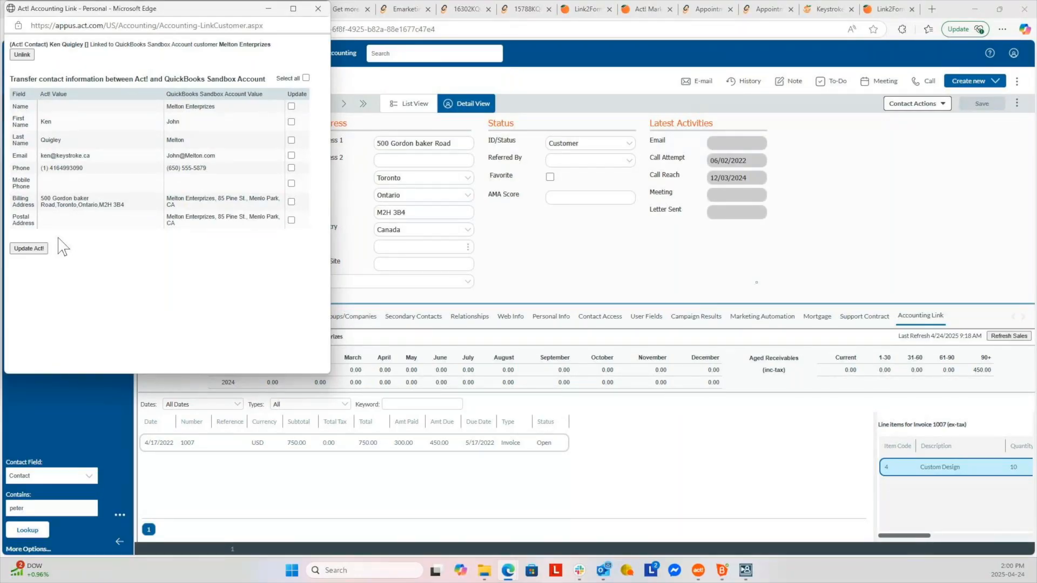
Close the Accounting Link popup to show the 450.00 aged-over-90-days accounting summary
left_click(318, 9)
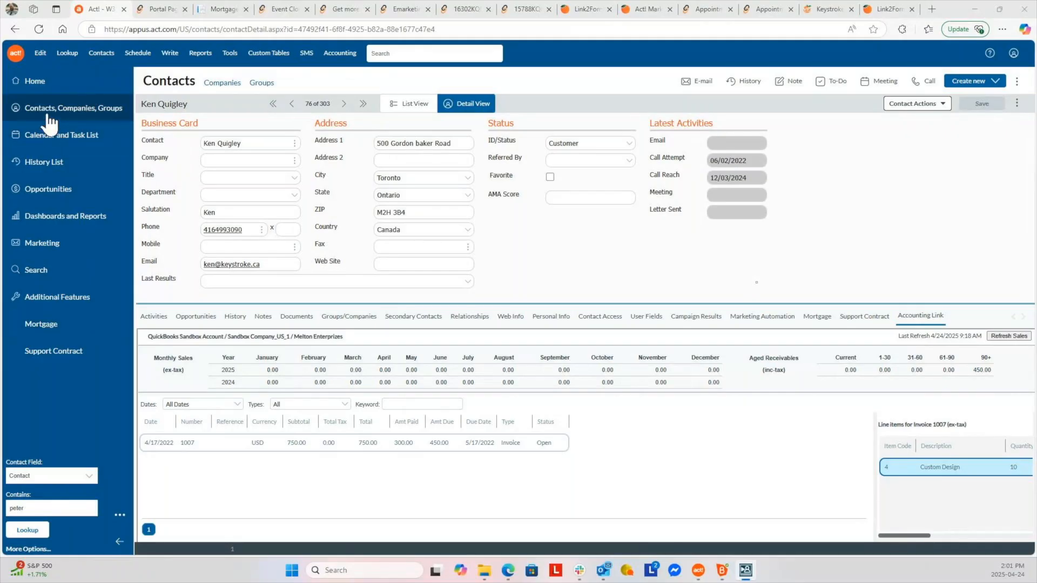
left_click(237, 83)
left_click(272, 85)
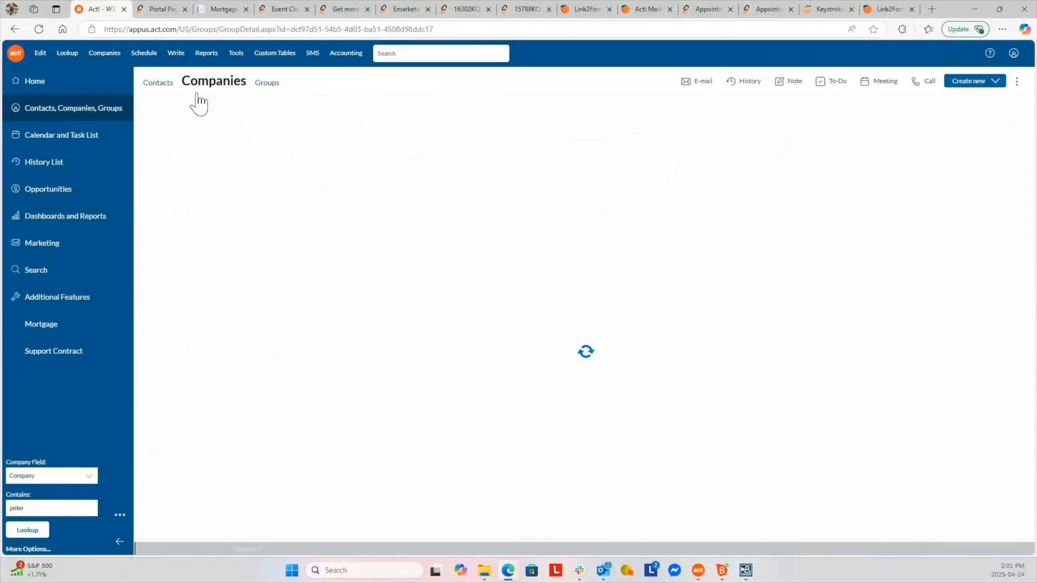
left_click(152, 86)
left_click(48, 143)
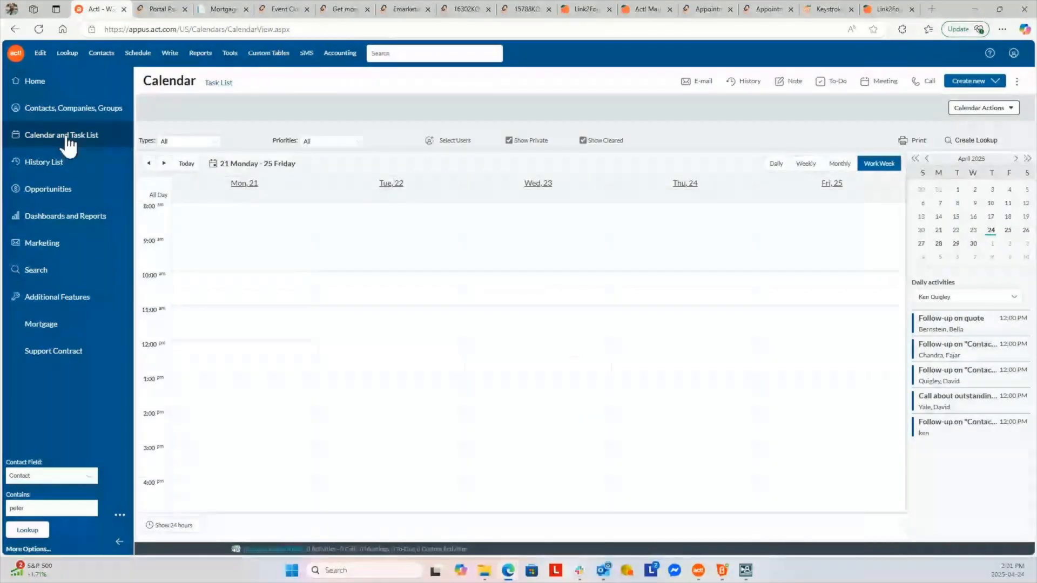
left_click(218, 82)
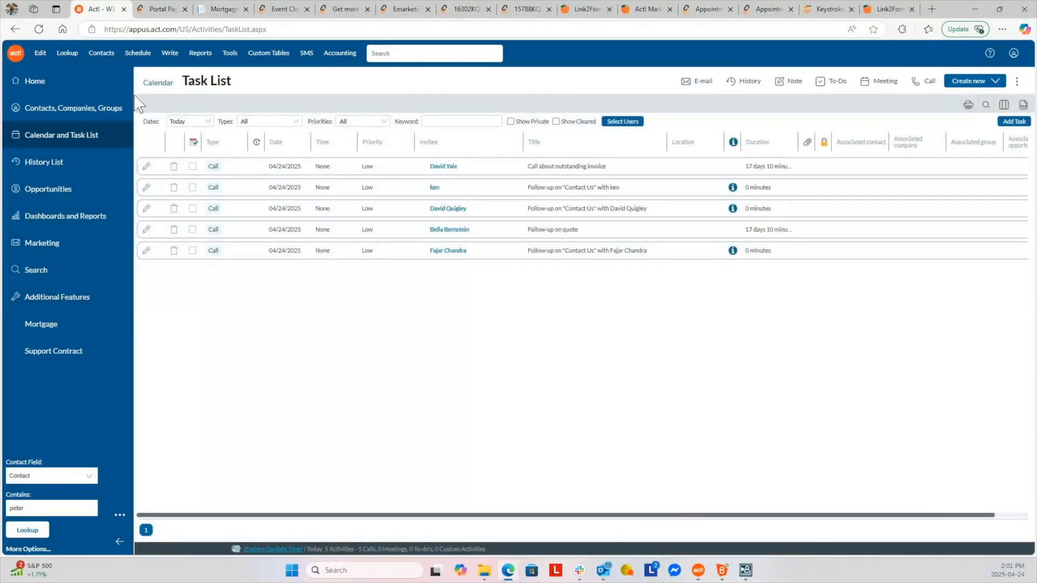
left_click(48, 109)
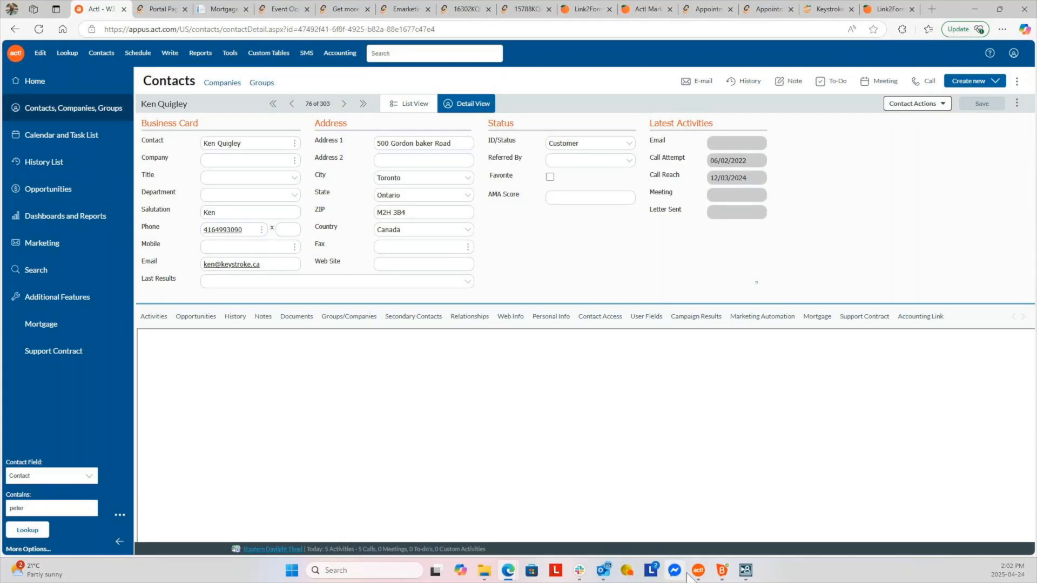
Call the contact's phone number through the Bria softphone and hang up
left_click(722, 571)
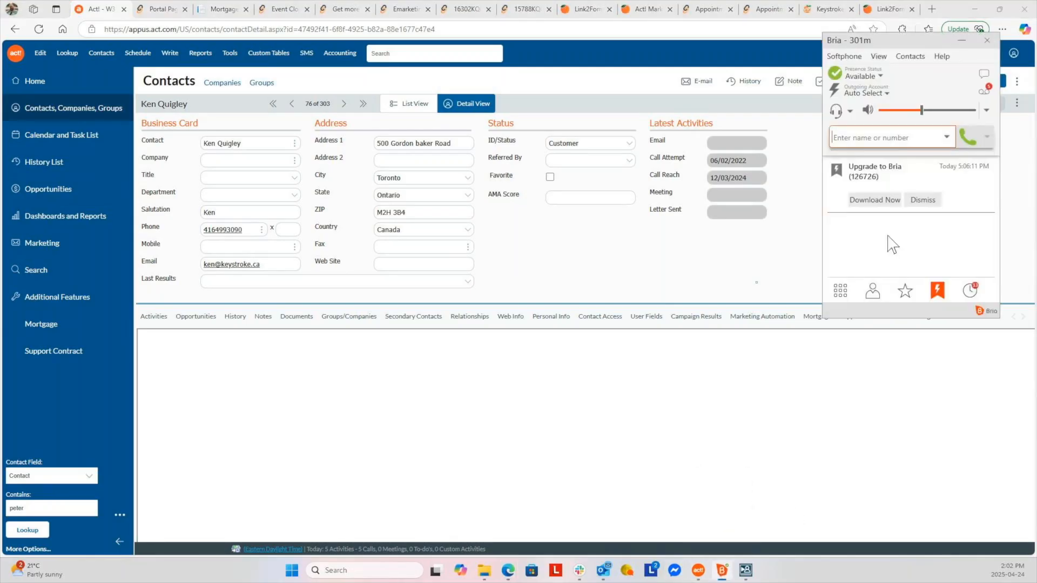
left_click(227, 229)
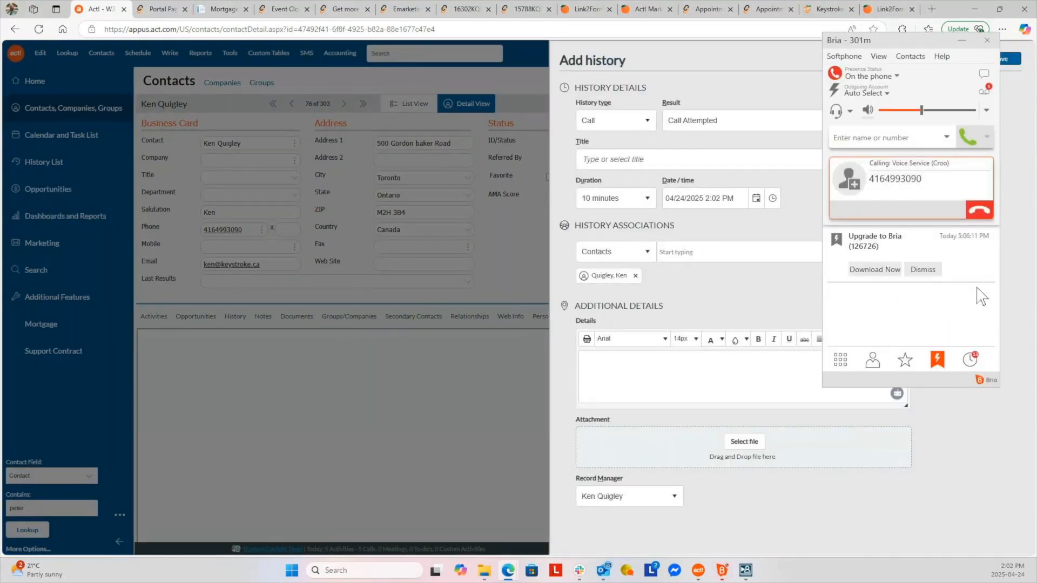
left_click(979, 211)
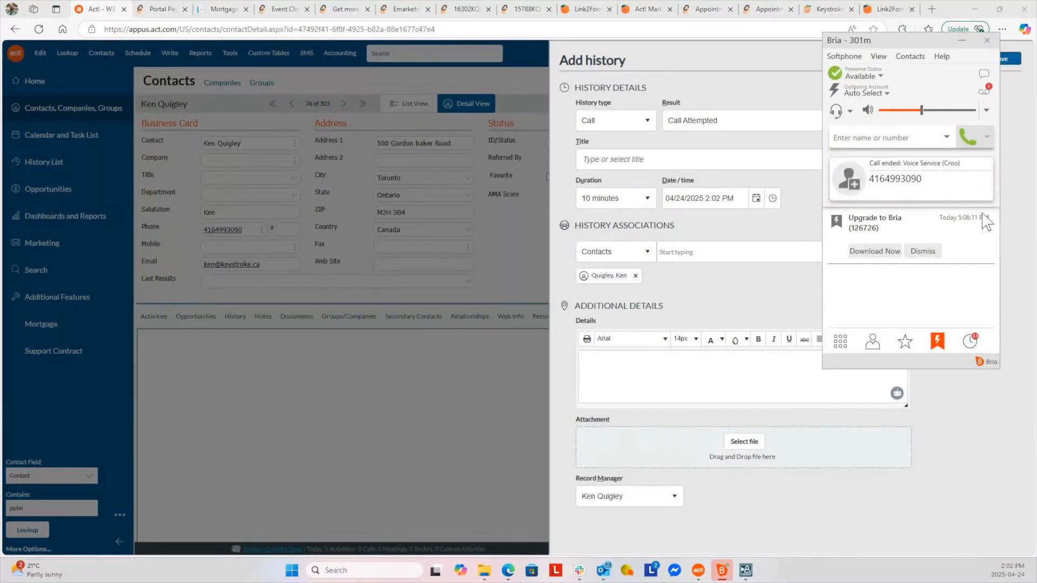
Save a call history record with the result Call Attempted
left_click(1023, 200)
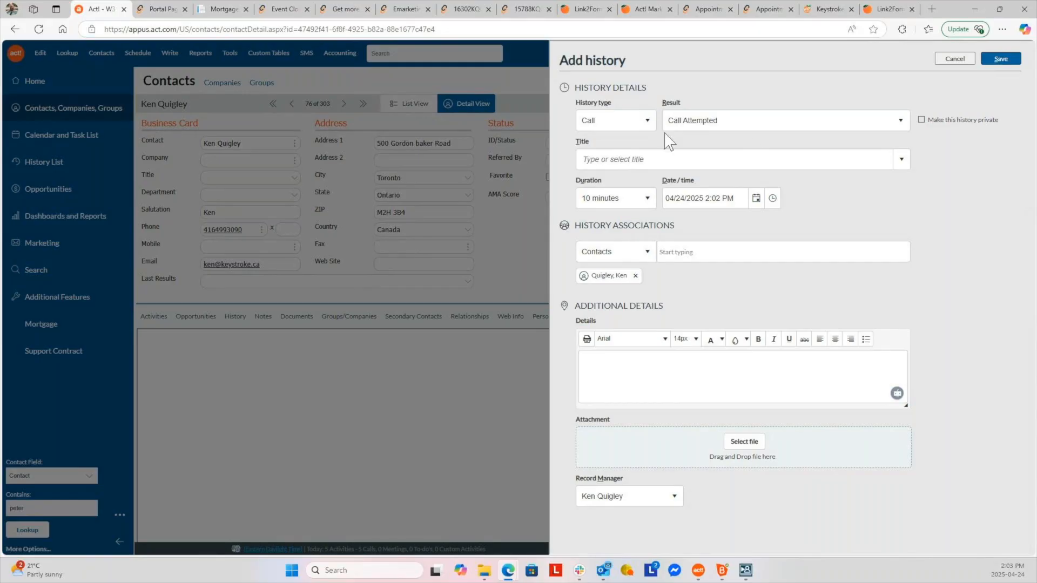
left_click(822, 127)
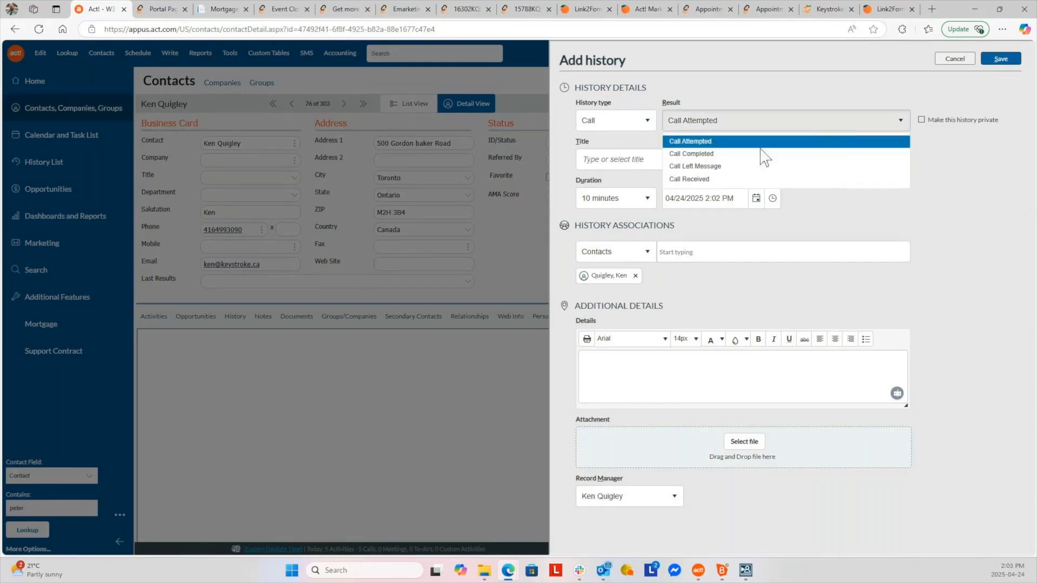
left_click(745, 141)
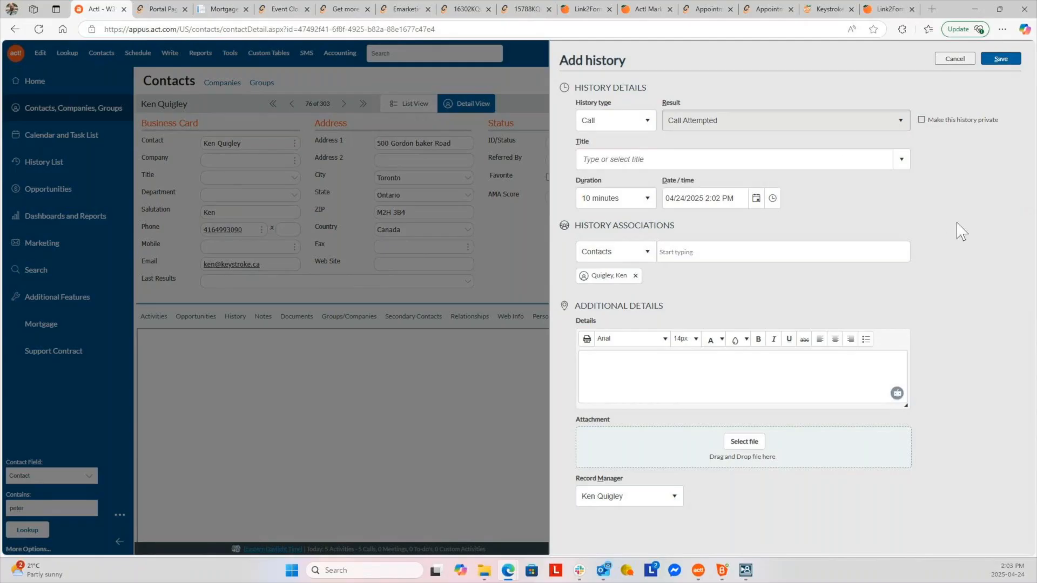
left_click(1001, 59)
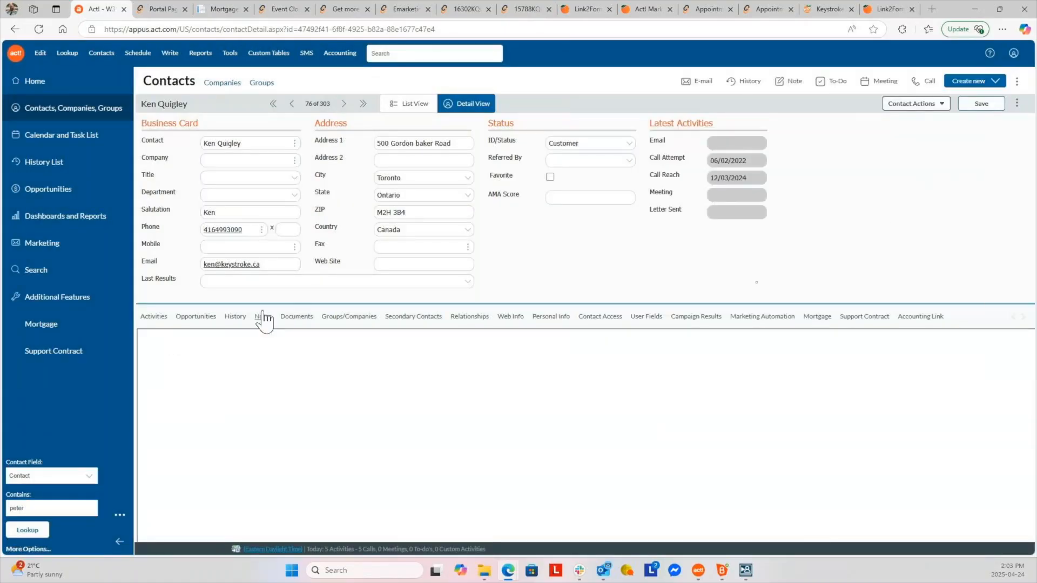
Select the 04/24/2025 Call Attempted entry in the contact's History tab
left_click(235, 319)
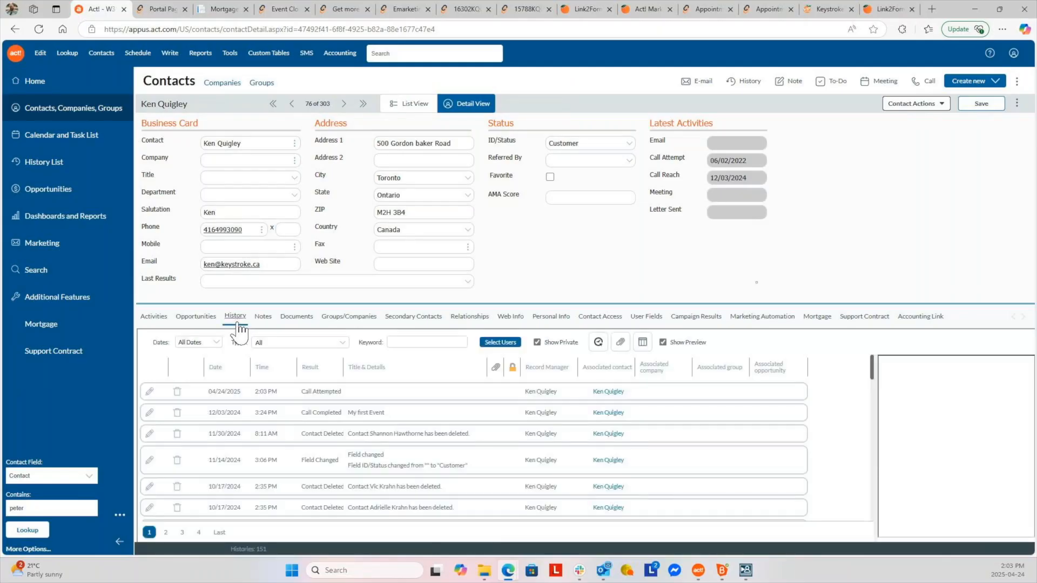
left_click(345, 392)
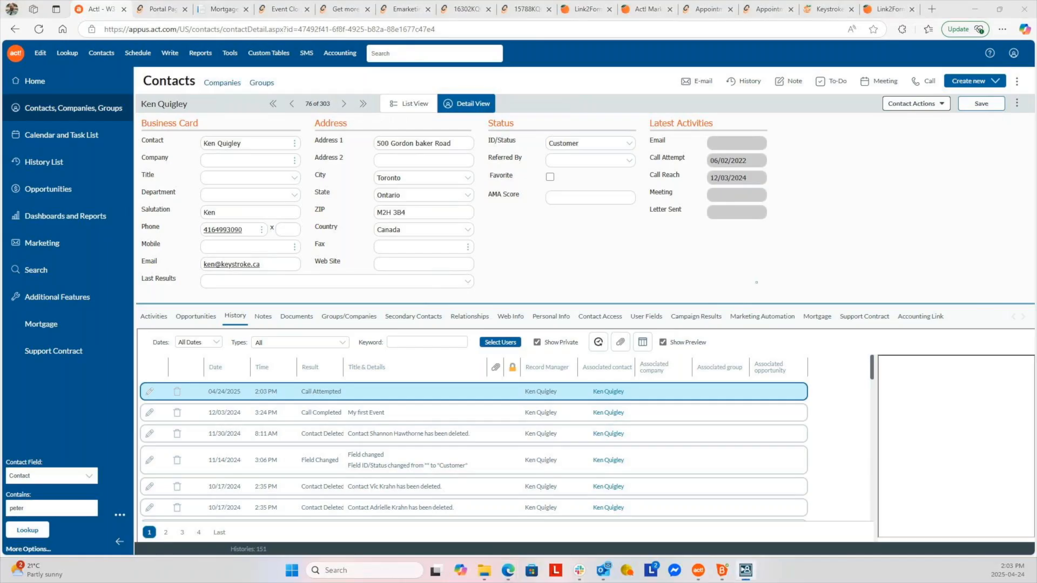
mouse_move(649, 15)
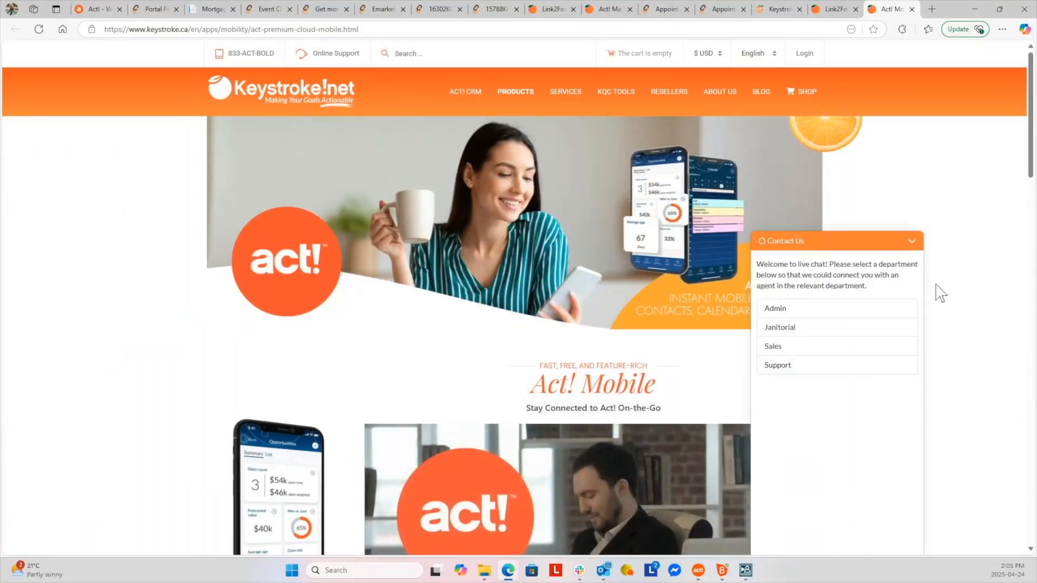
Collapse the live chat, scroll to Feature Highlights, and expand Complete Contact Details
left_click(909, 247)
scroll(914, 382, "down", 2)
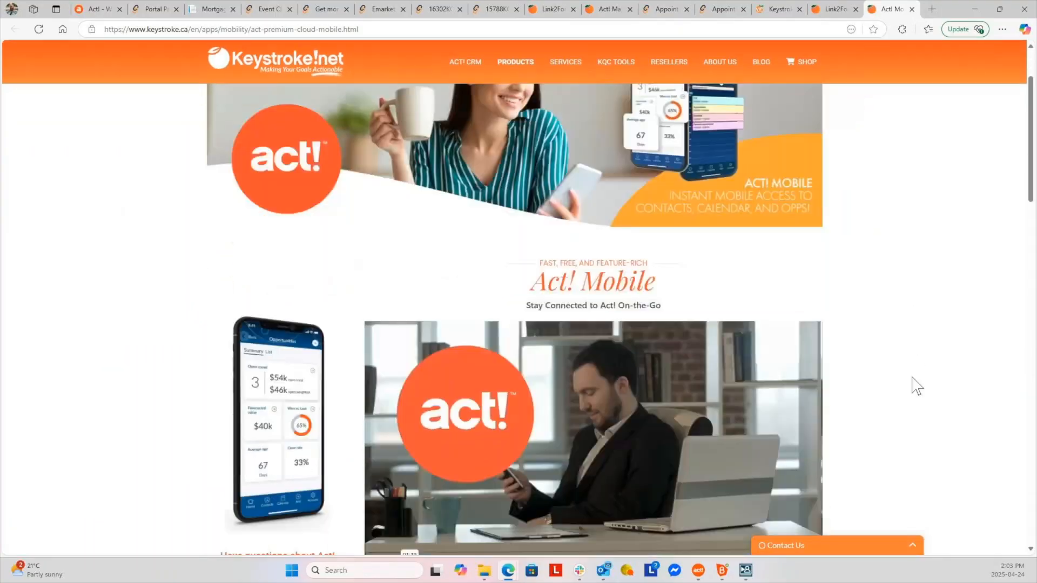
scroll(916, 385, "down", 2)
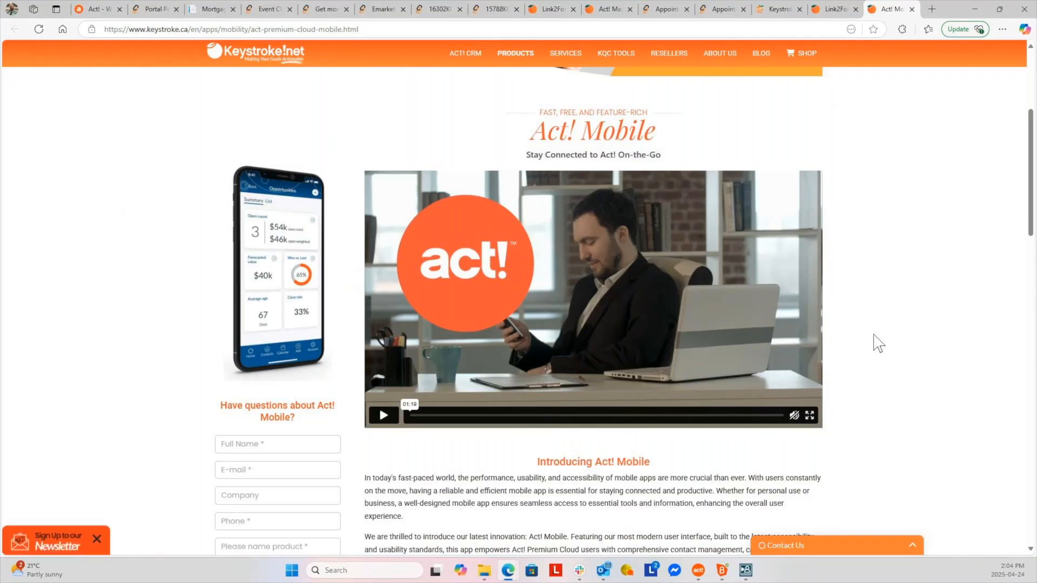
scroll(878, 343, "down", 2)
scroll(879, 343, "down", 4)
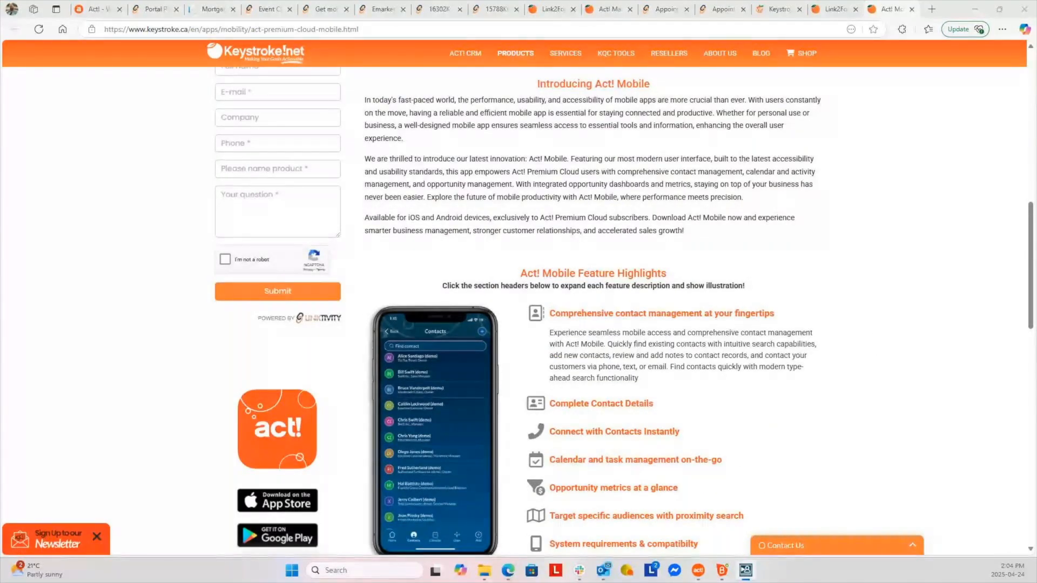
scroll(846, 463, "down", 2)
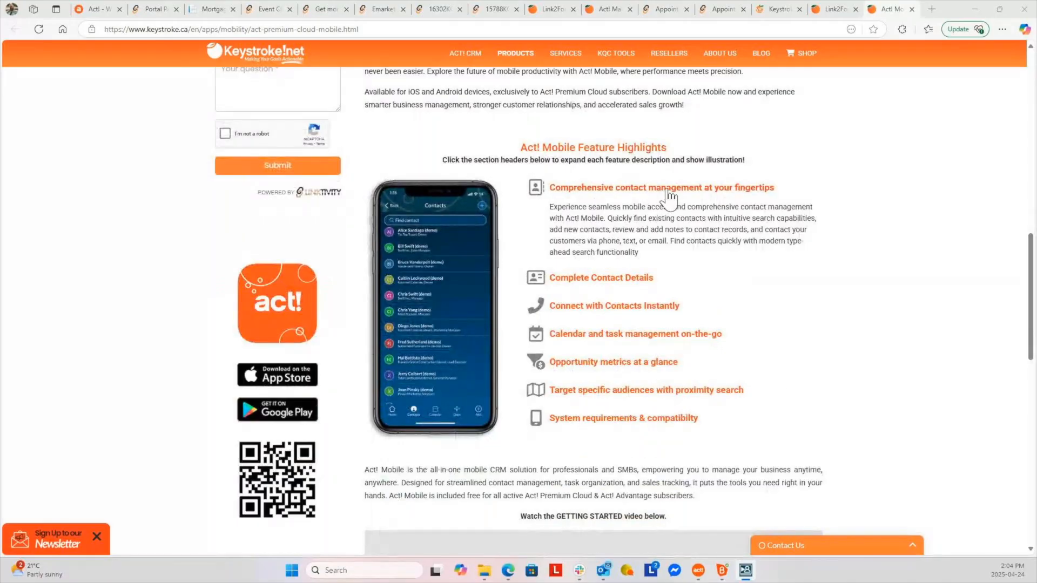
left_click(589, 278)
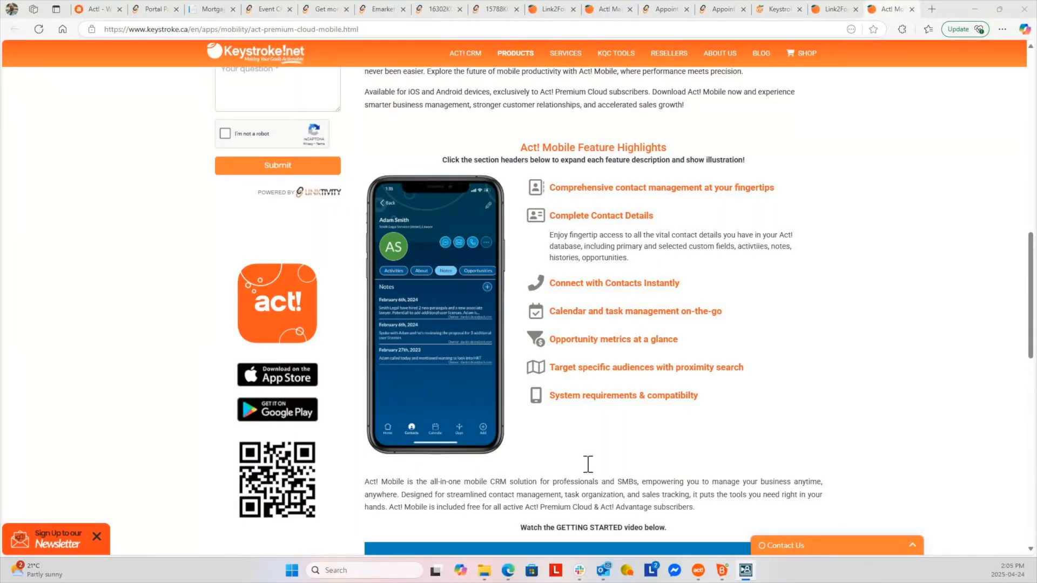
Expand the Connect with Contacts, Calendar, Opportunity metrics and proximity search highlights, then return to Act!
left_click(602, 284)
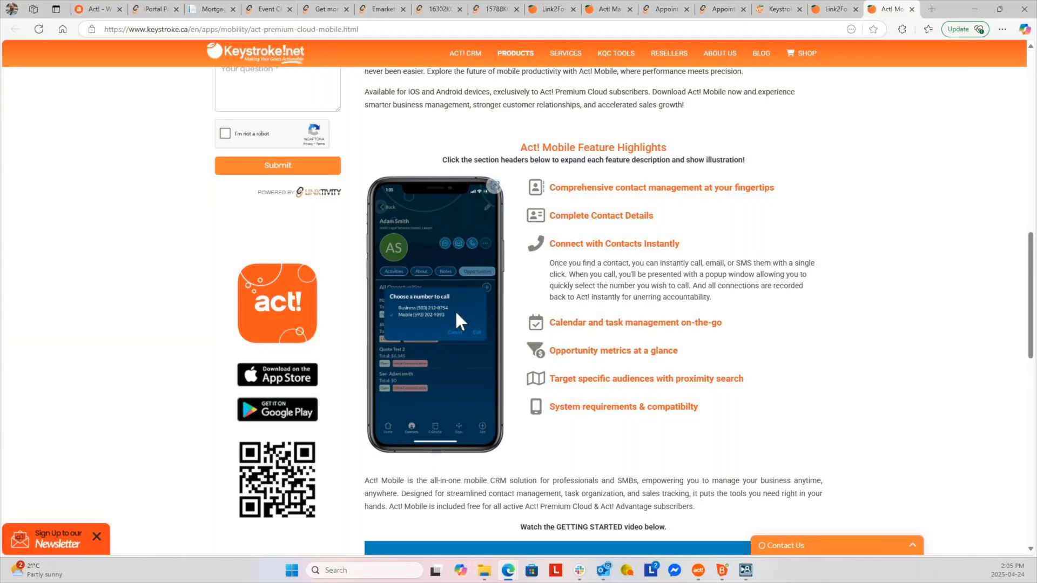
left_click(579, 323)
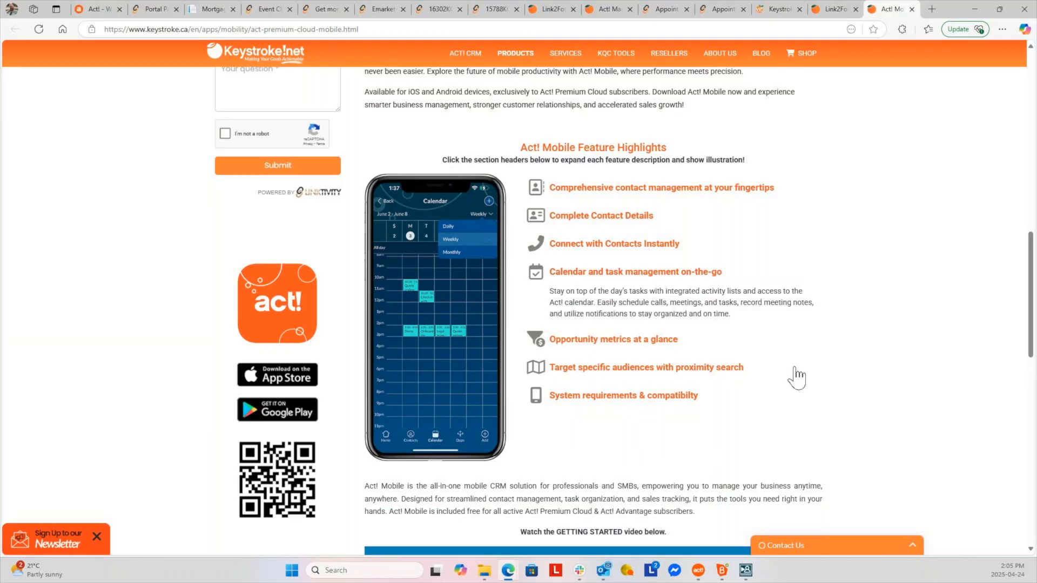
left_click(650, 339)
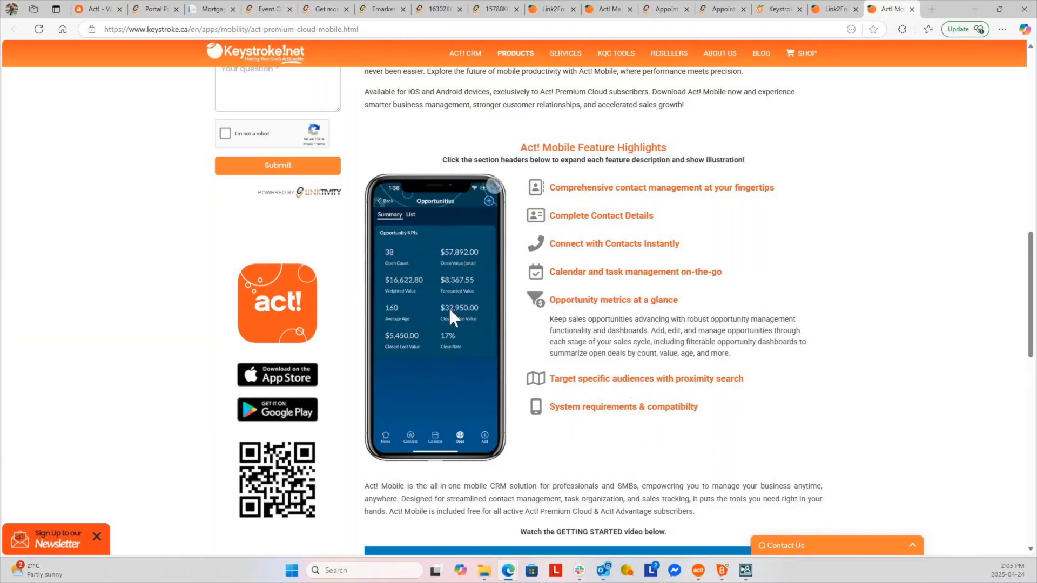
left_click(595, 378)
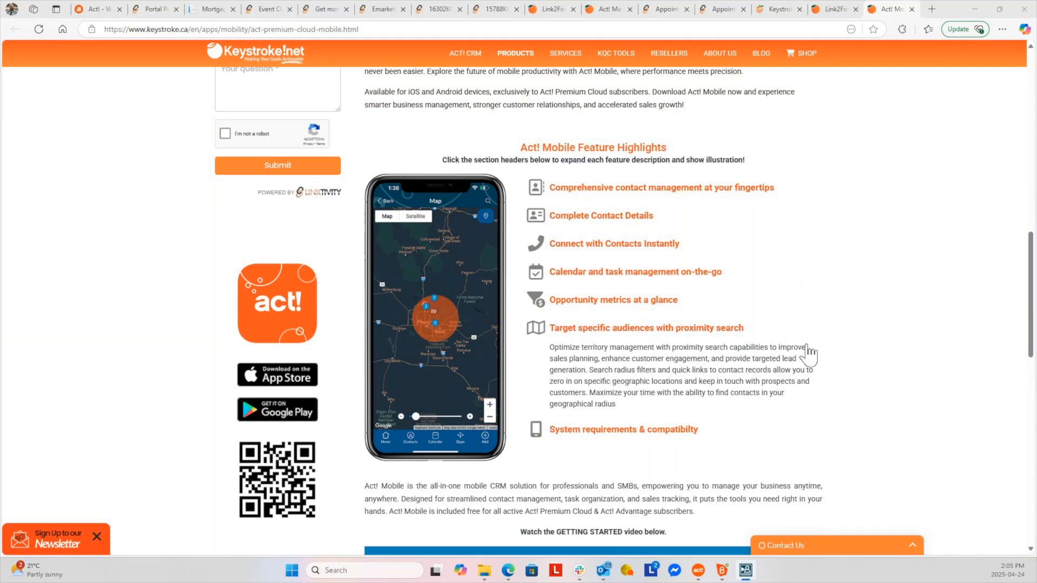
left_click(100, 10)
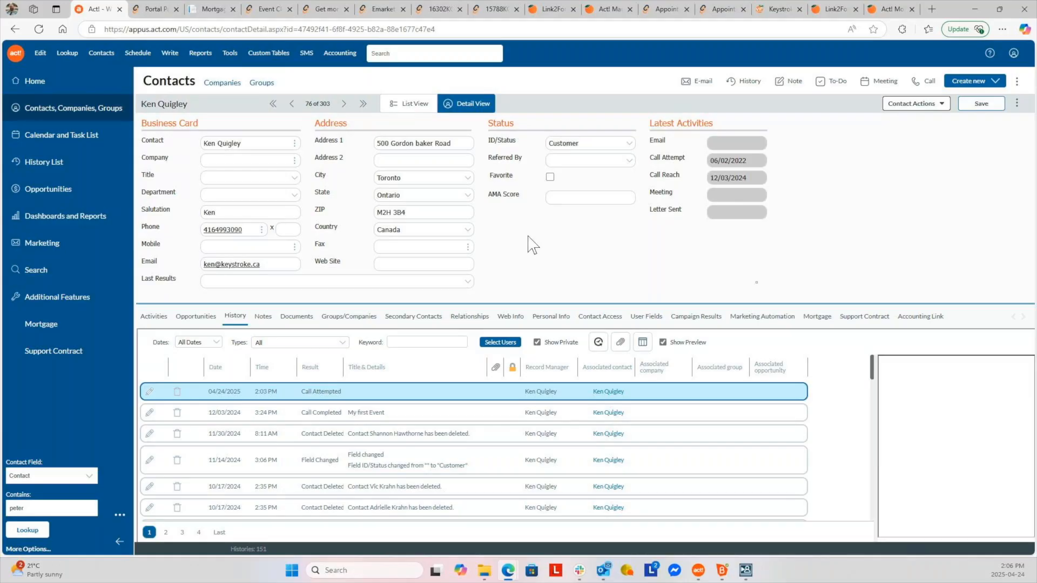
left_click(169, 53)
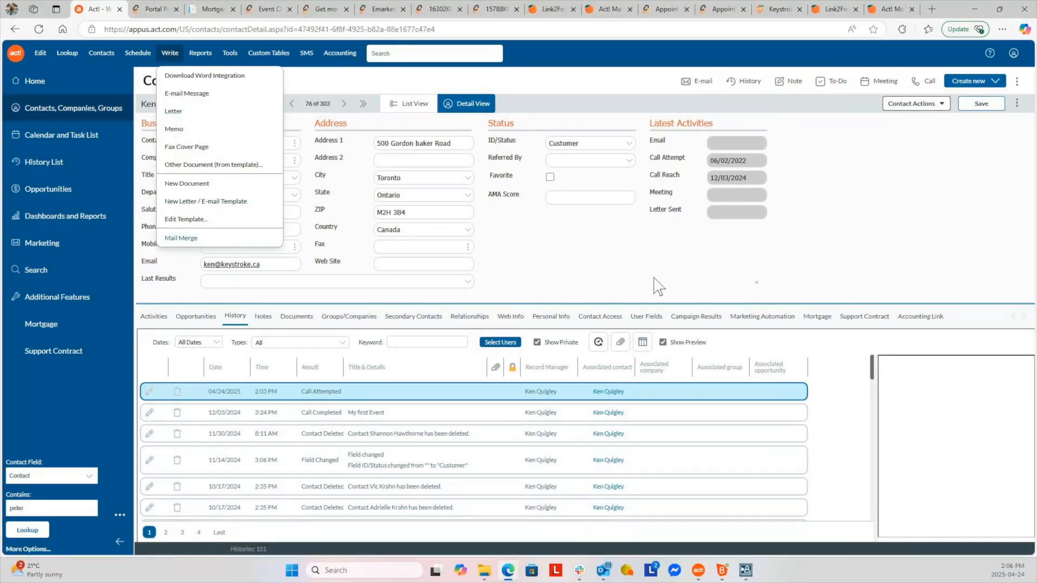
left_click(637, 265)
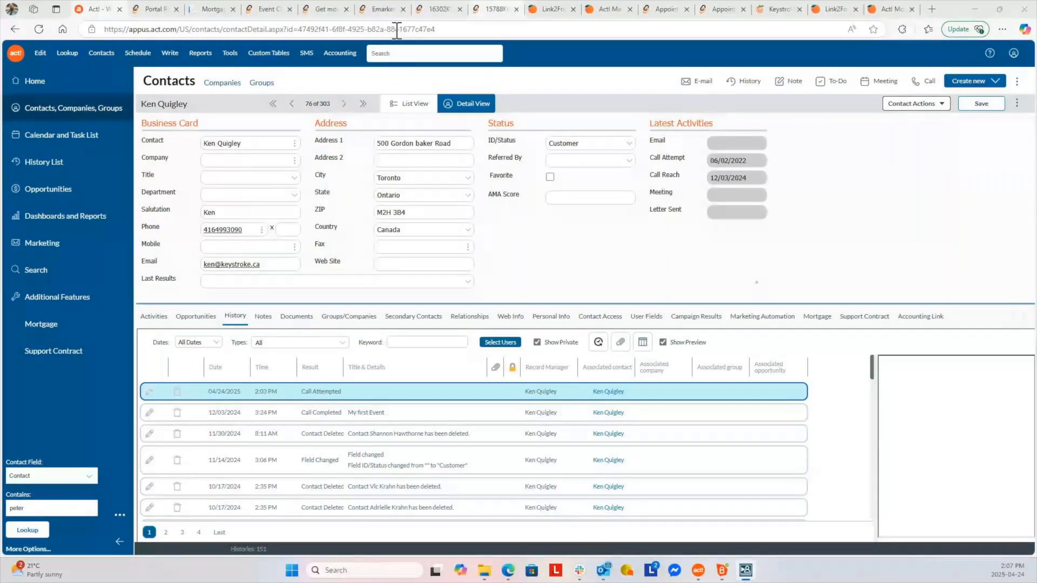
Choose Additional Features in Act!'s left navigation pane
left_click(78, 298)
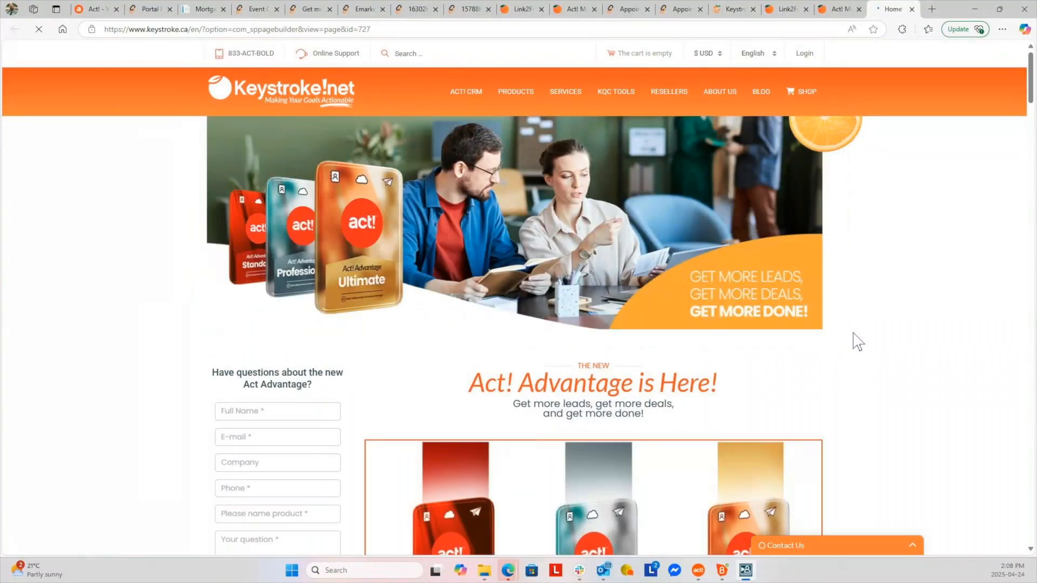
Scroll the Act! Advantage page past the video to the Small Business Toolbox section
mouse_move(457, 92)
scroll(579, 424, "down", 4)
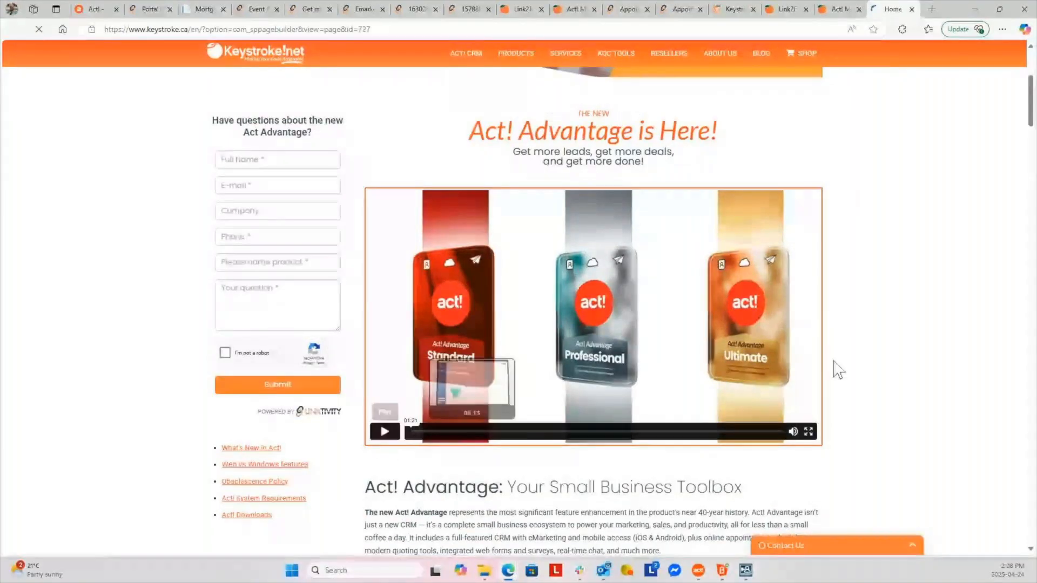
scroll(907, 368, "down", 2)
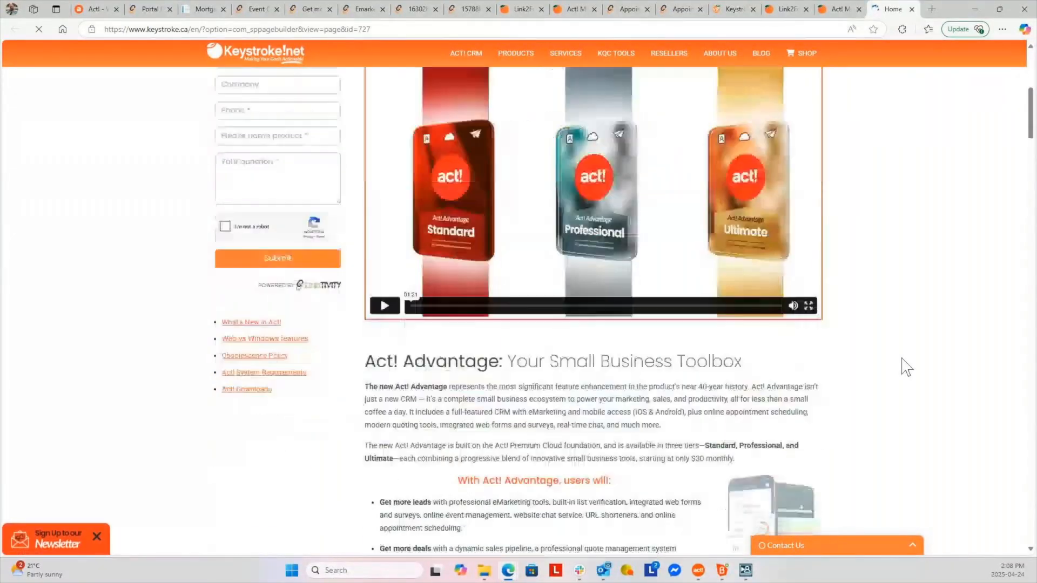
scroll(907, 367, "down", 4)
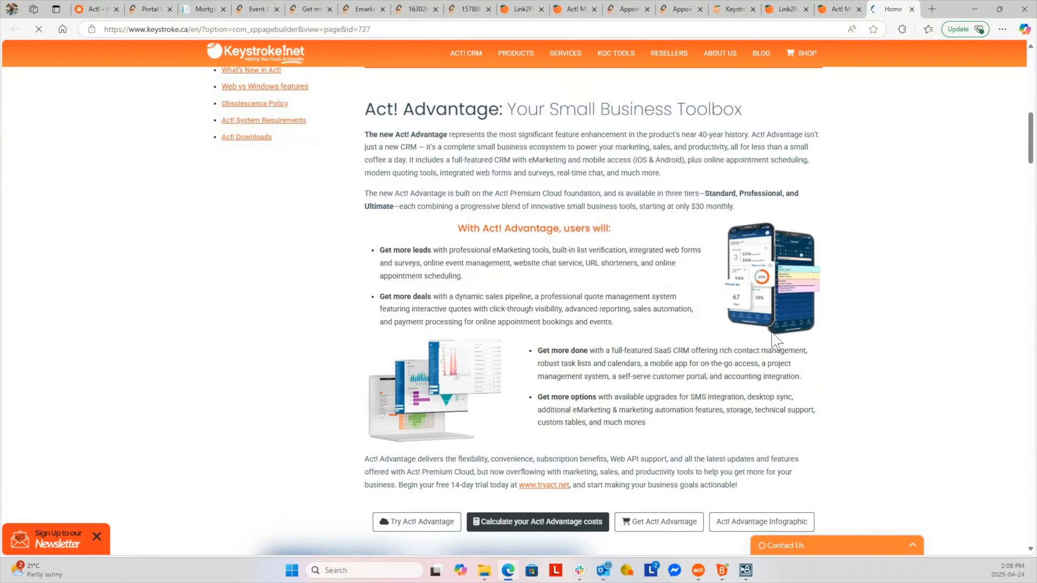
scroll(1026, 382, "down", 2)
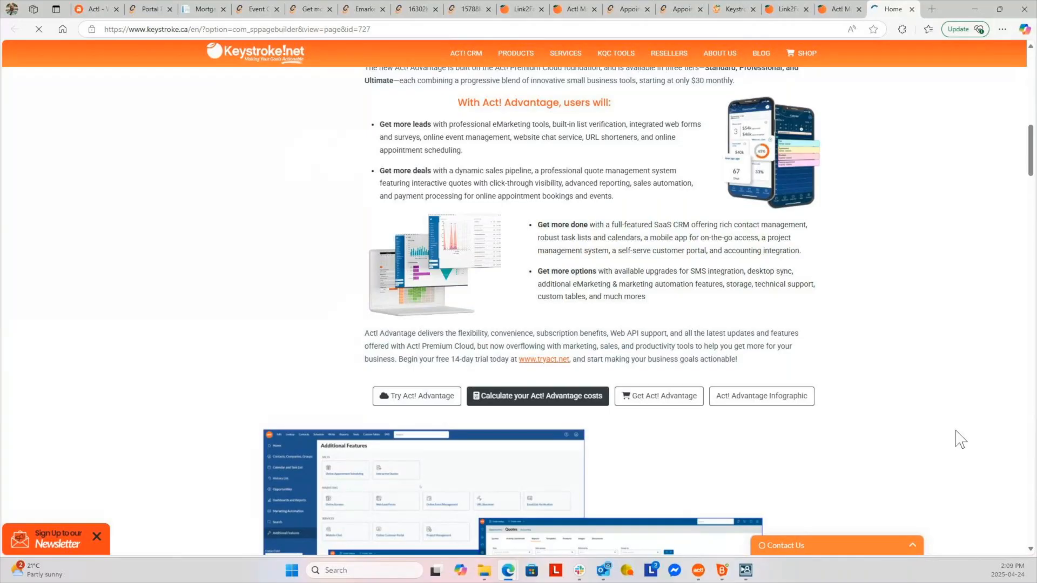
View and close the Act! Advantage infographic, then scroll to the $30/$45/$60 tier chart
left_click(770, 403)
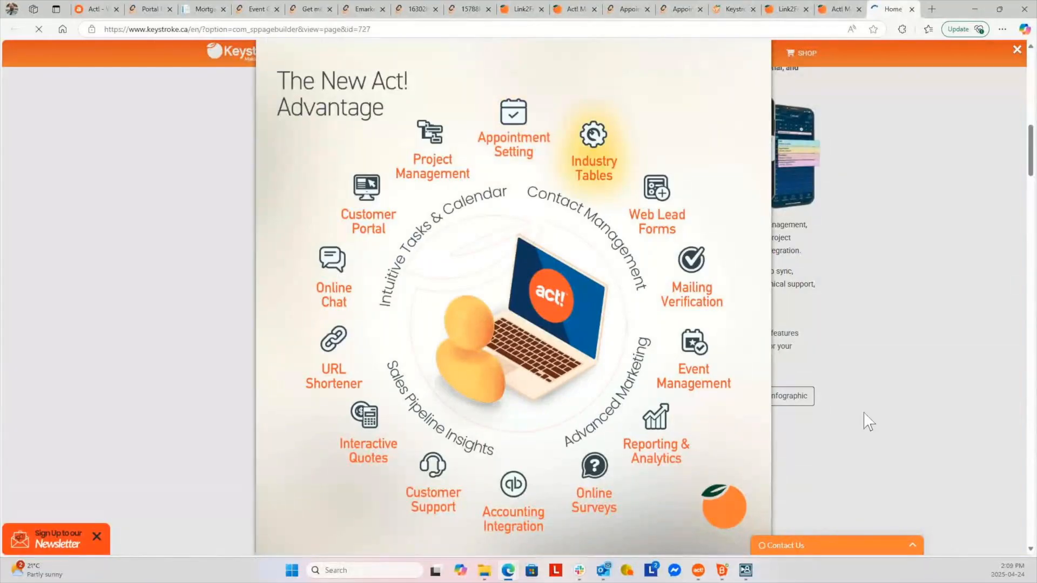
left_click(903, 407)
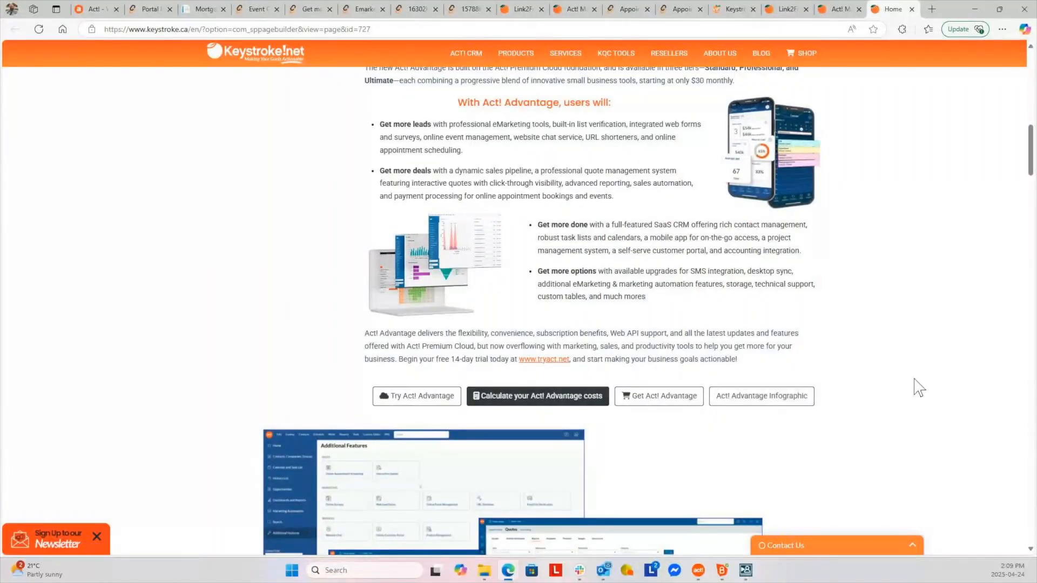
scroll(918, 387, "down", 1)
scroll(918, 387, "down", 15)
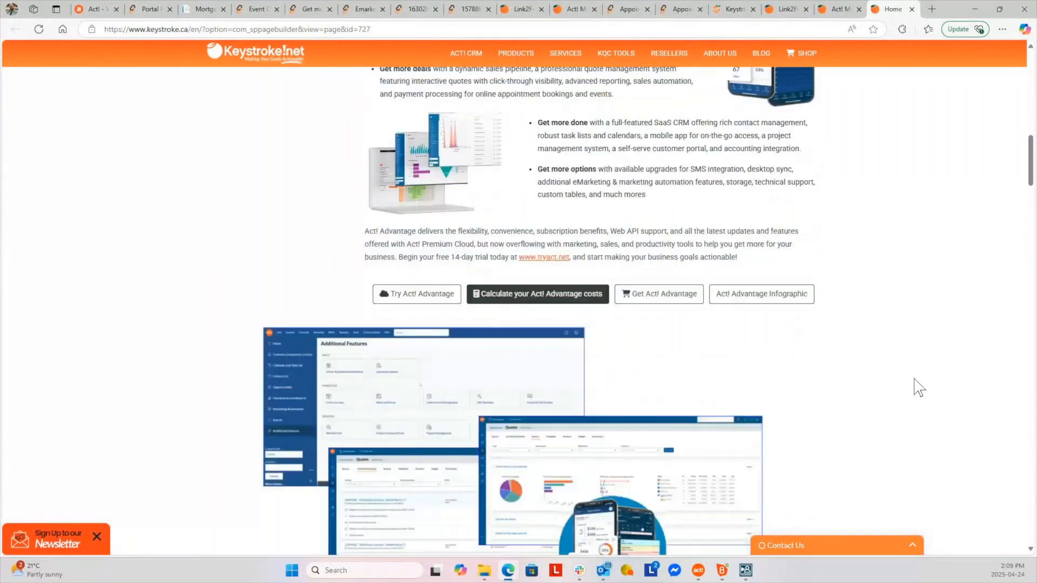
scroll(918, 388, "down", 3)
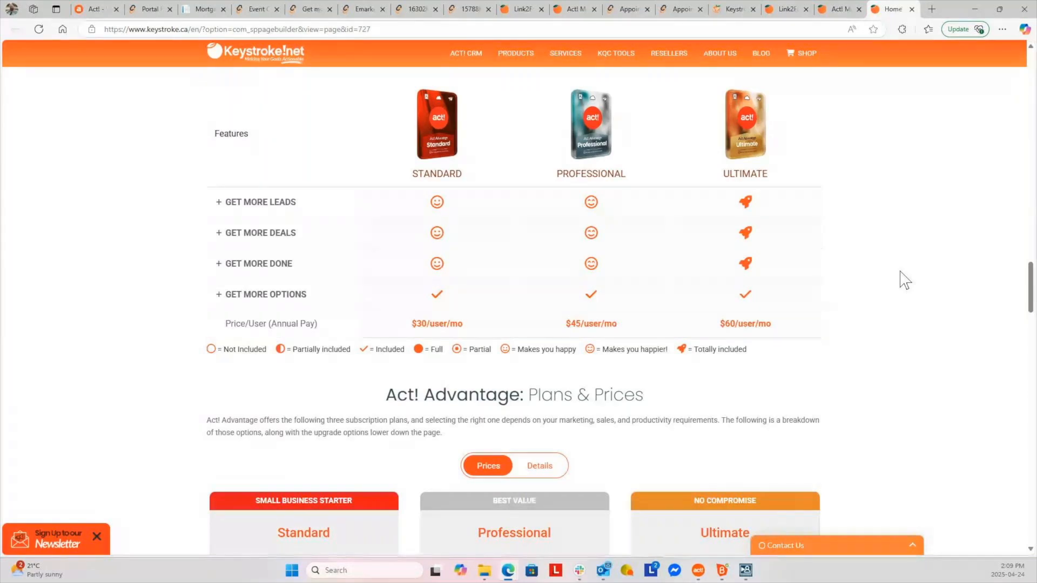
Expand GET MORE LEADS, then GET MORE DEALS to reveal the quoting and accounting integration rows
left_click(218, 212)
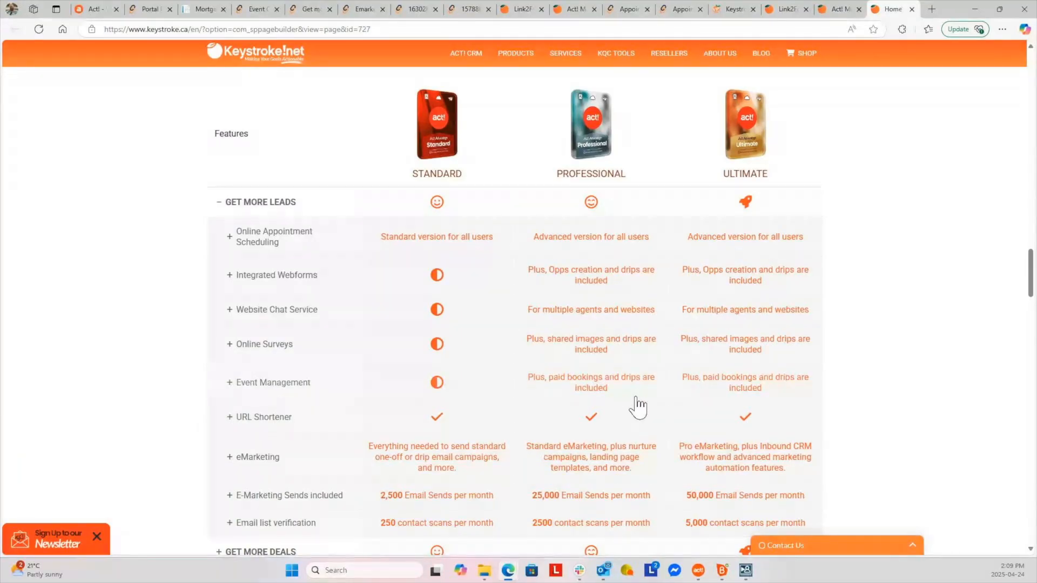
scroll(453, 408, "down", 3)
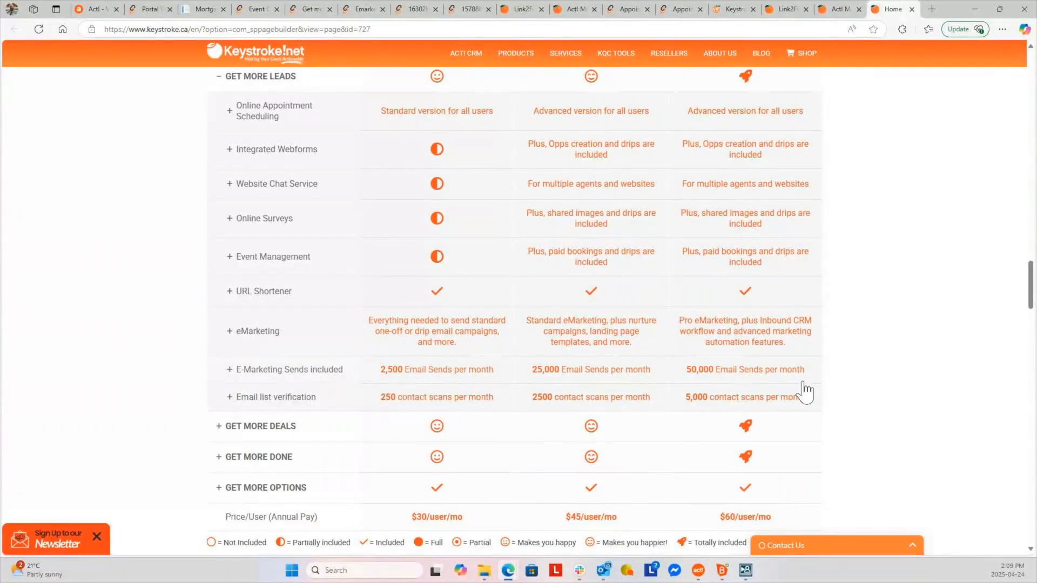
scroll(906, 408, "down", 2)
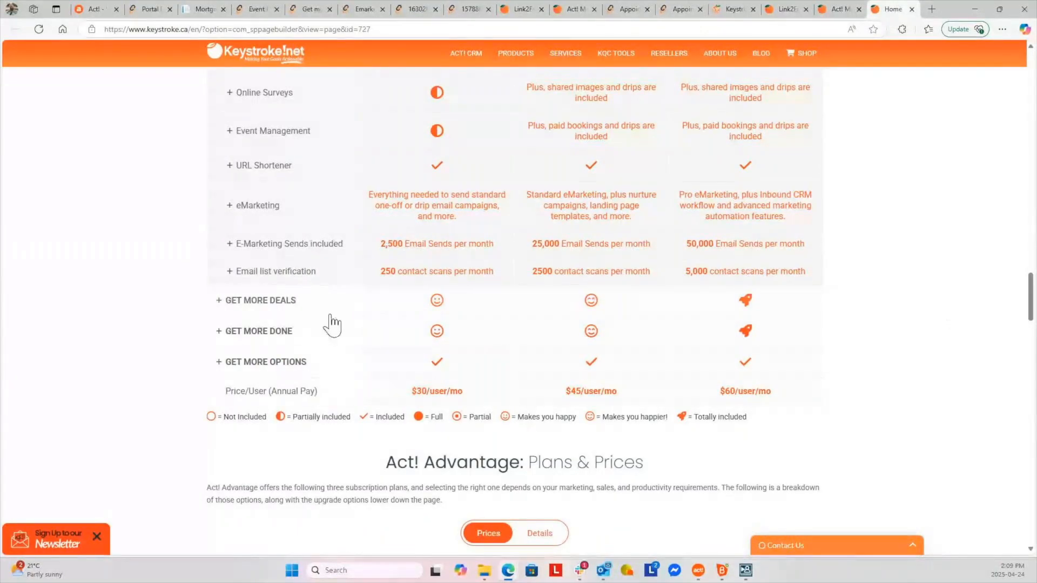
left_click(216, 301)
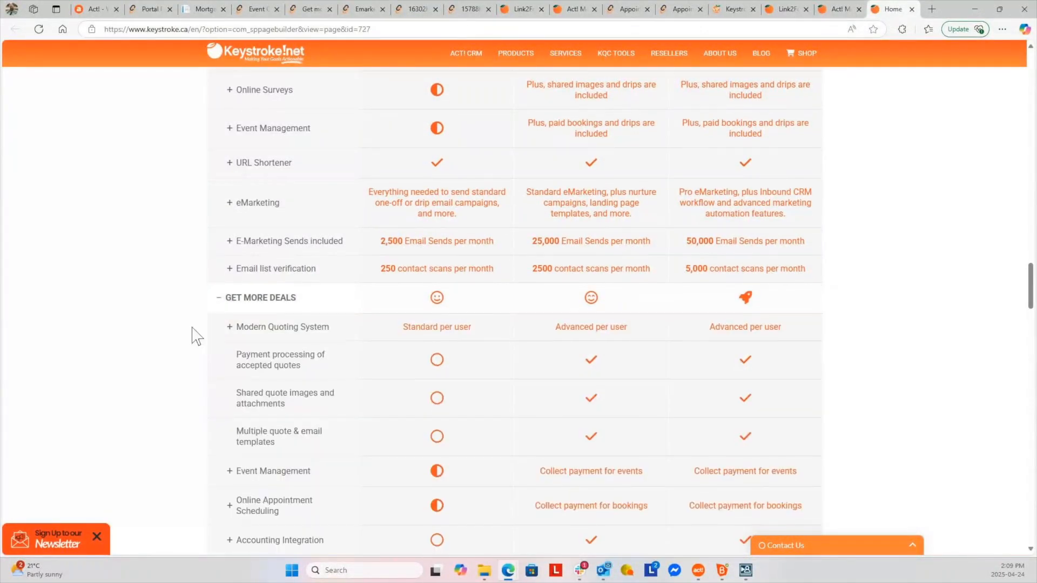
scroll(195, 335, "down", 1)
scroll(311, 219, "down", 1)
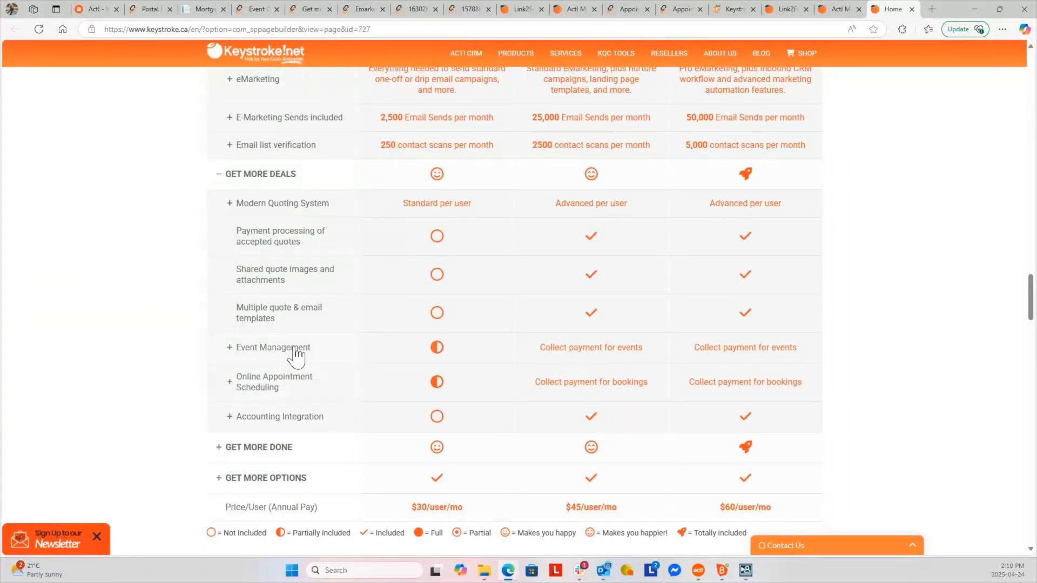
Expand the GET MORE DONE feature rows of the Act! Advantage comparison chart
left_click(219, 448)
scroll(184, 417, "down", 1)
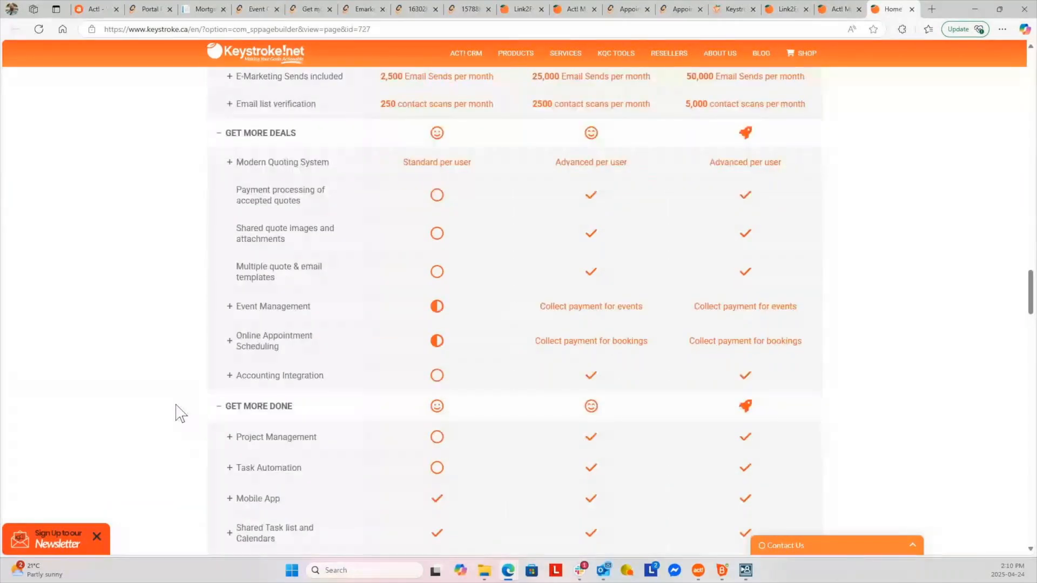
scroll(183, 413, "down", 4)
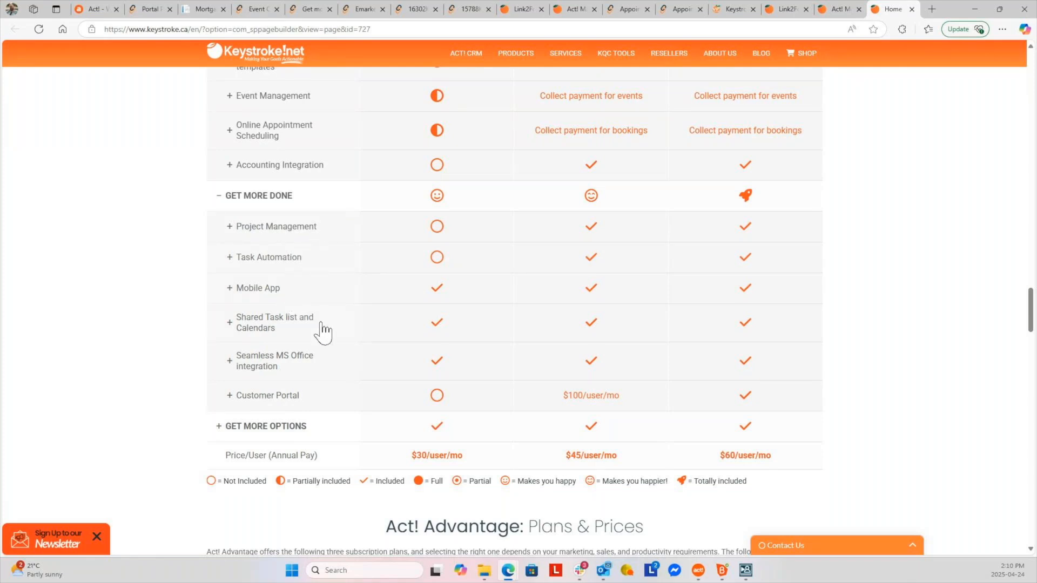
scroll(301, 382, "down", 2)
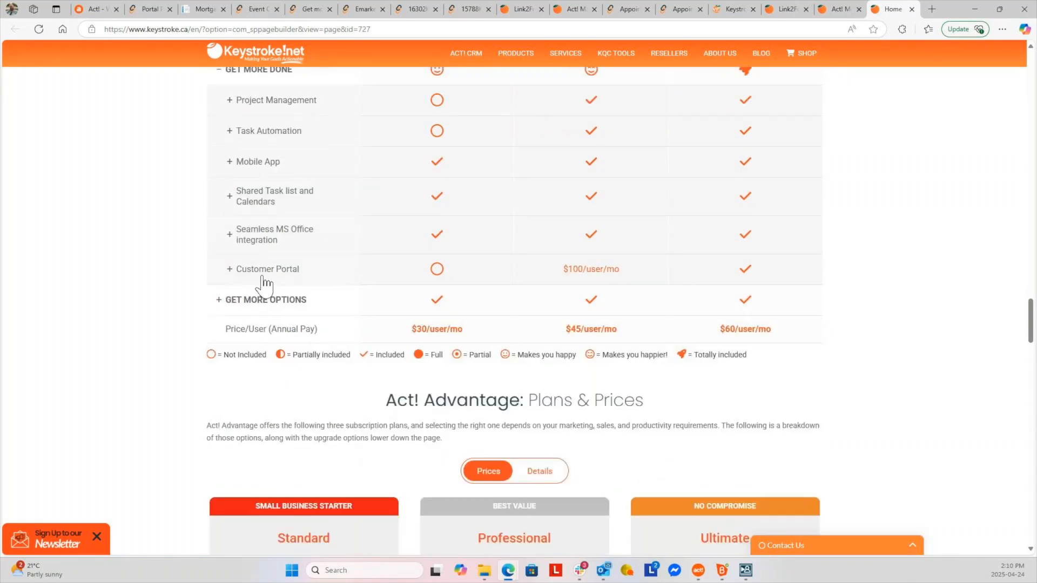
scroll(264, 300, "up", 2)
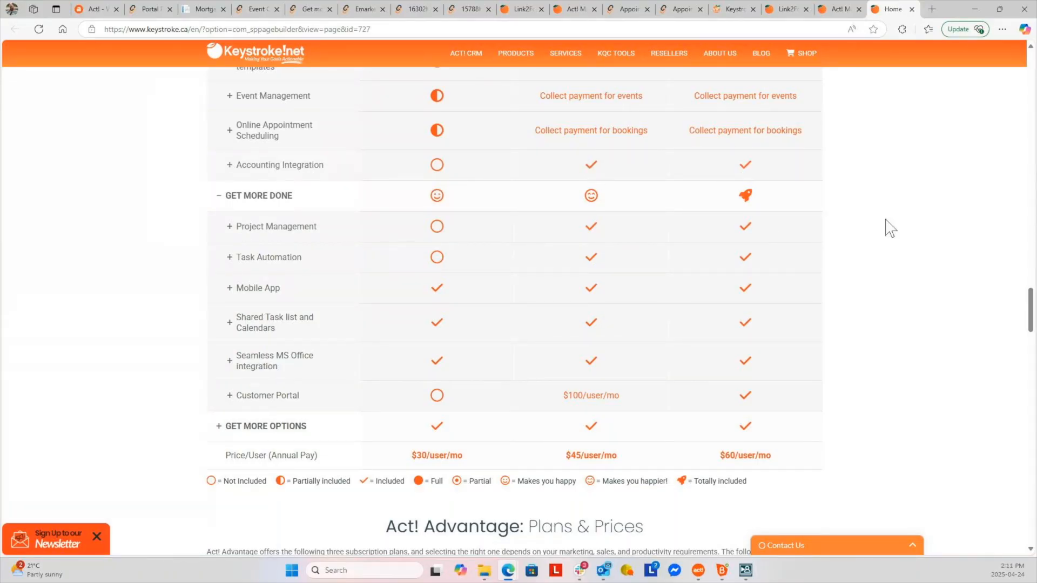
scroll(886, 232, "down", 2)
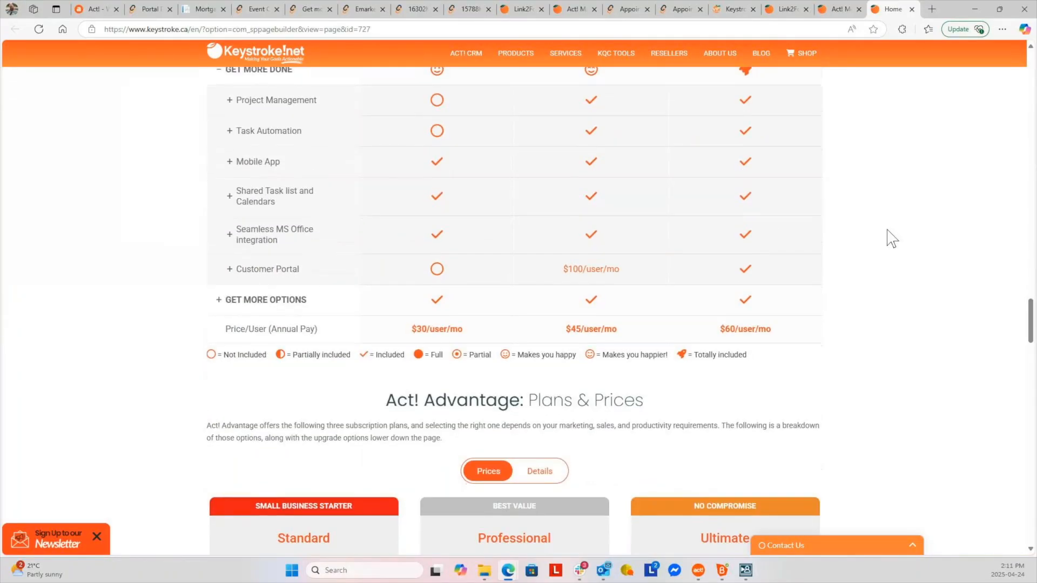
Expand the GET MORE OPTIONS rows to show 15GB, 25GB and 35GB CRM storage tiers
left_click(218, 301)
scroll(988, 294, "down", 2)
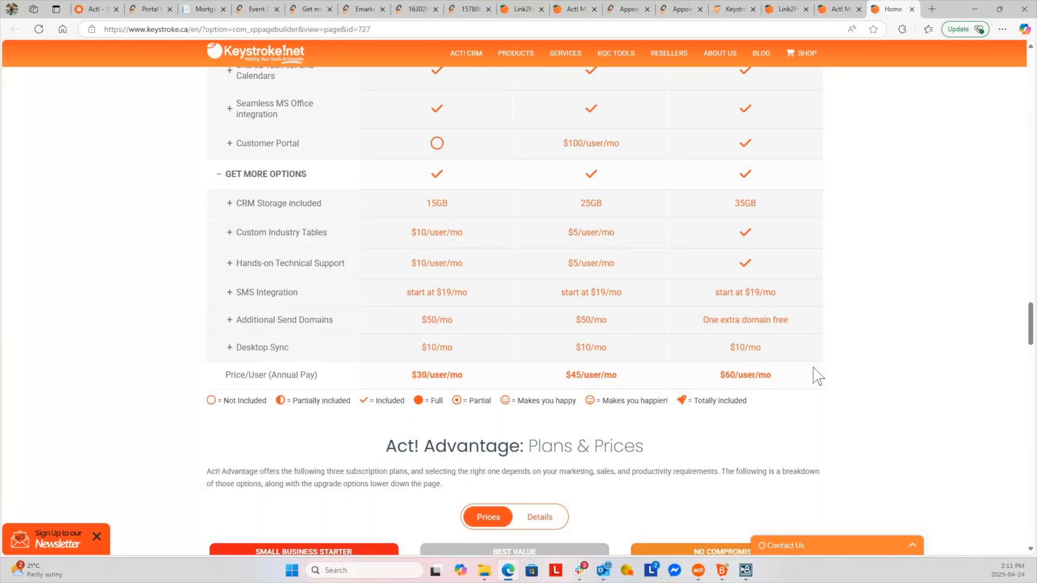
scroll(886, 358, "down", 7)
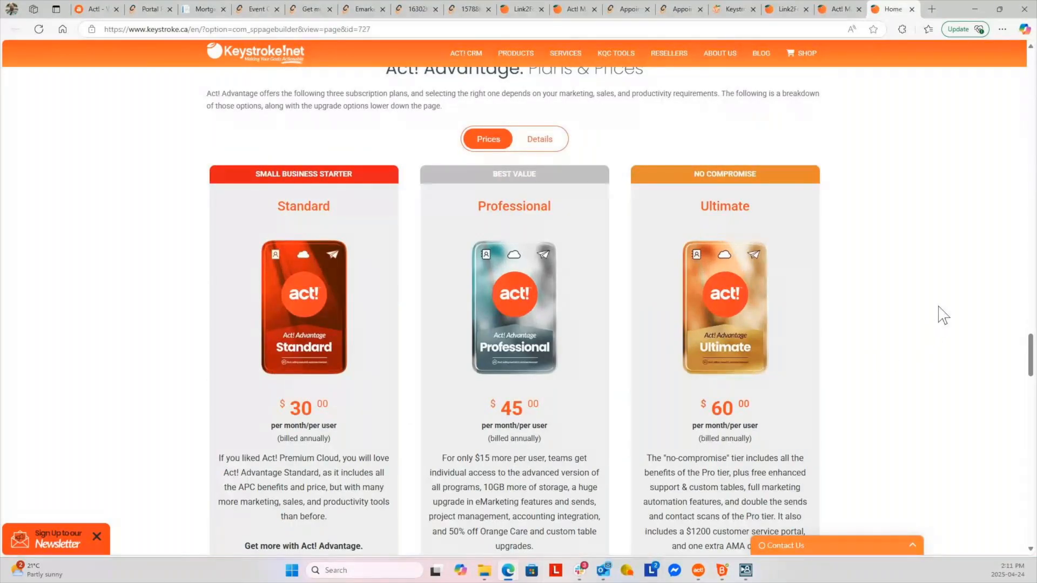
Switch the plan cards to Details and review each tier's inclusions, like Ultimate's 50,000 monthly sends
scroll(943, 335, "down", 2)
scroll(945, 333, "up", 2)
left_click(545, 139)
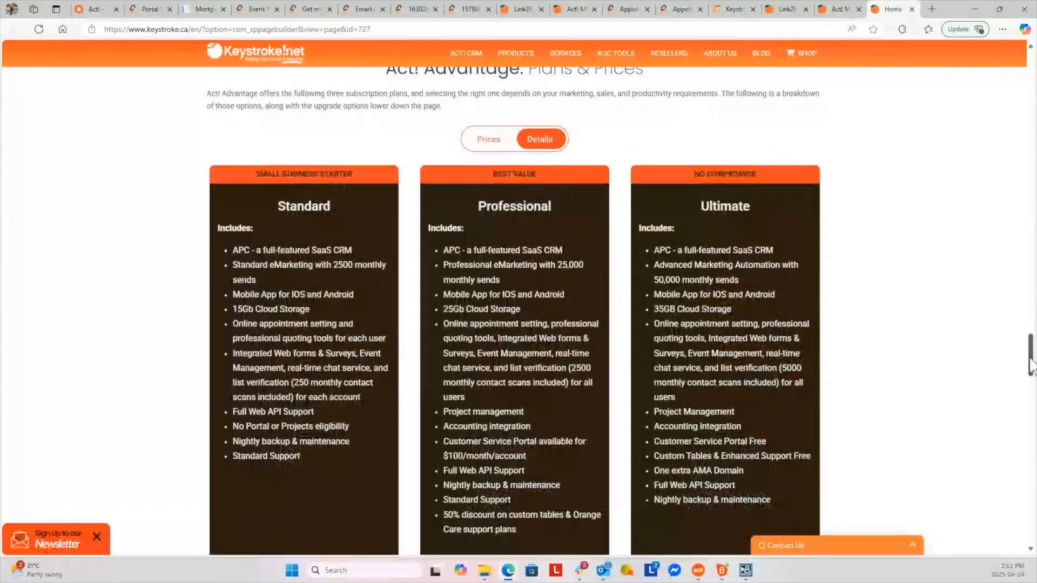
left_click_drag(1031, 360, 1031, 370)
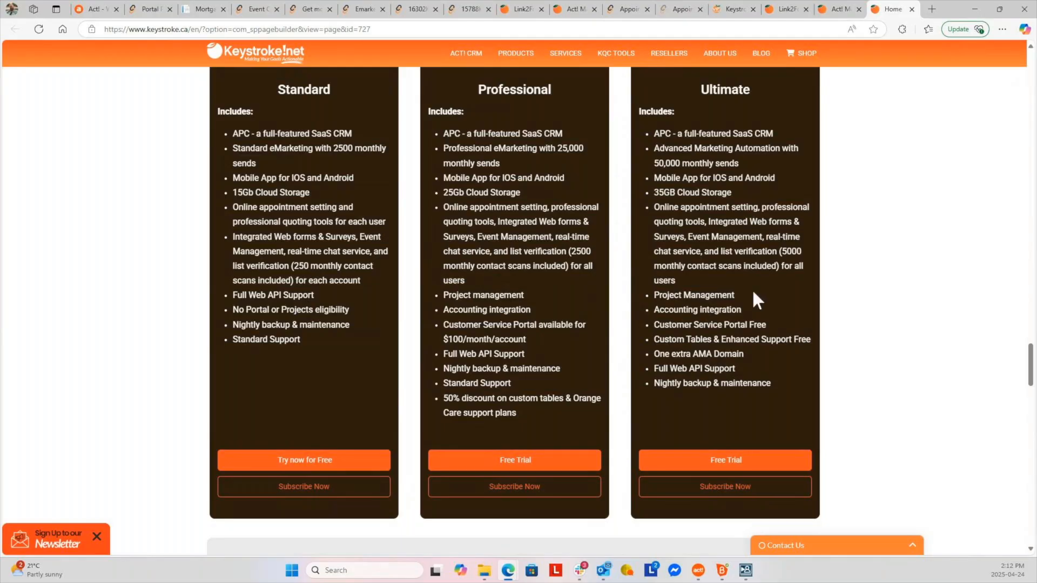
scroll(753, 293, "up", 2)
scroll(752, 296, "down", 1)
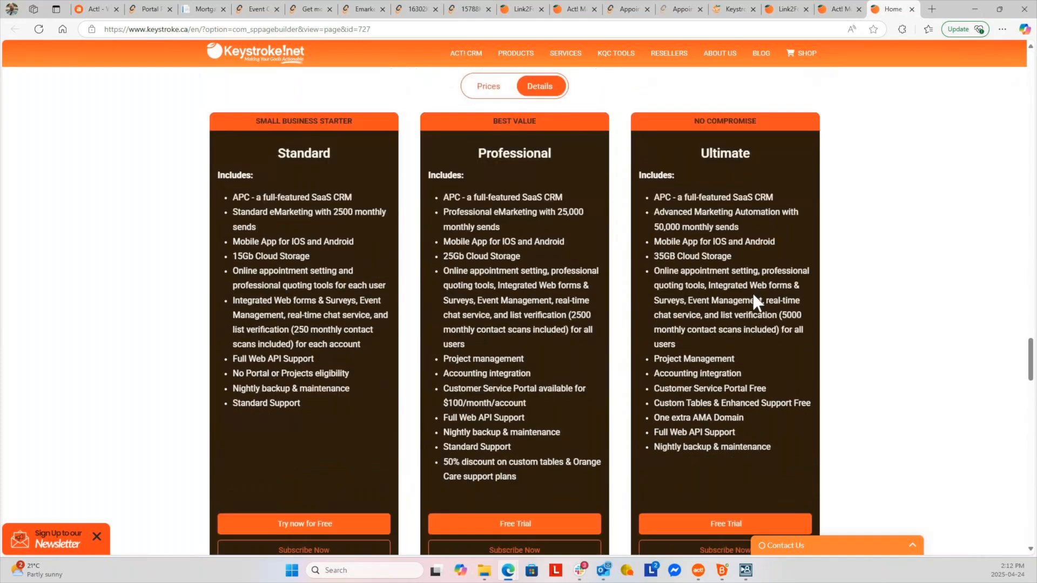
scroll(753, 300, "down", 3)
scroll(670, 294, "up", 4)
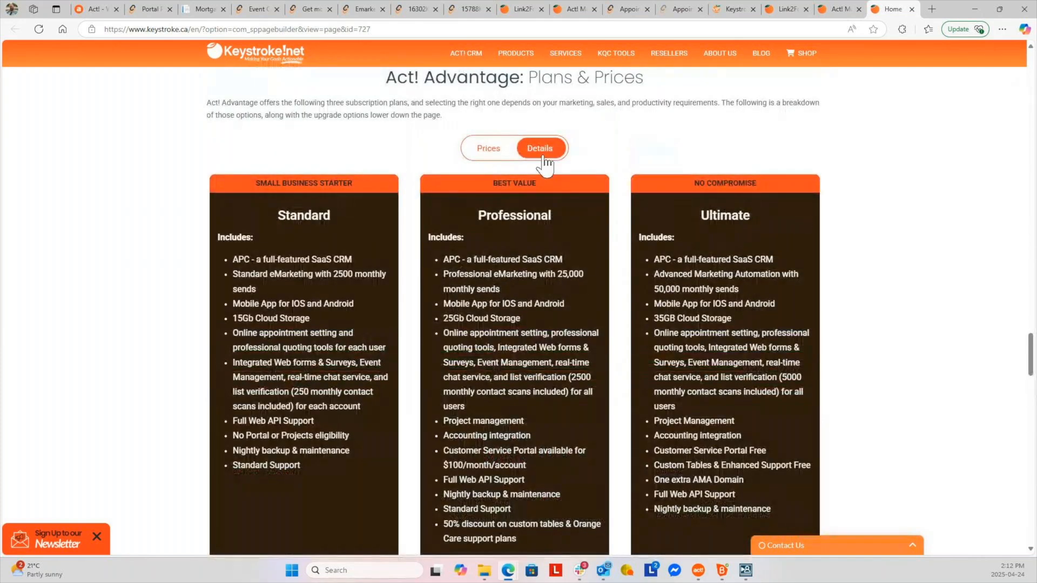
Flip the plan cards back to Prices: Standard $30, Professional $45, Ultimate $60 per user monthly
left_click(500, 154)
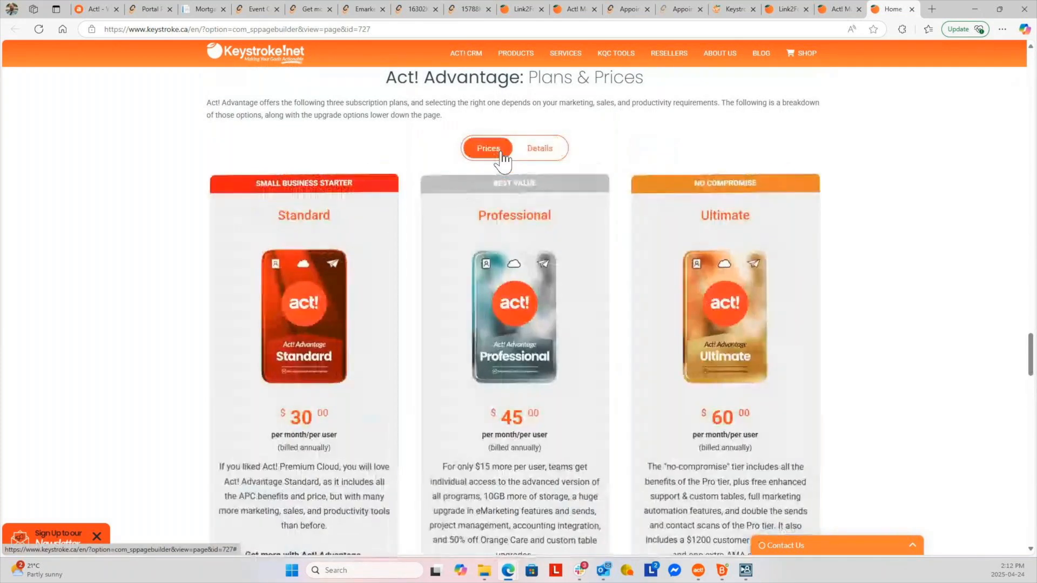
scroll(933, 298, "down", 2)
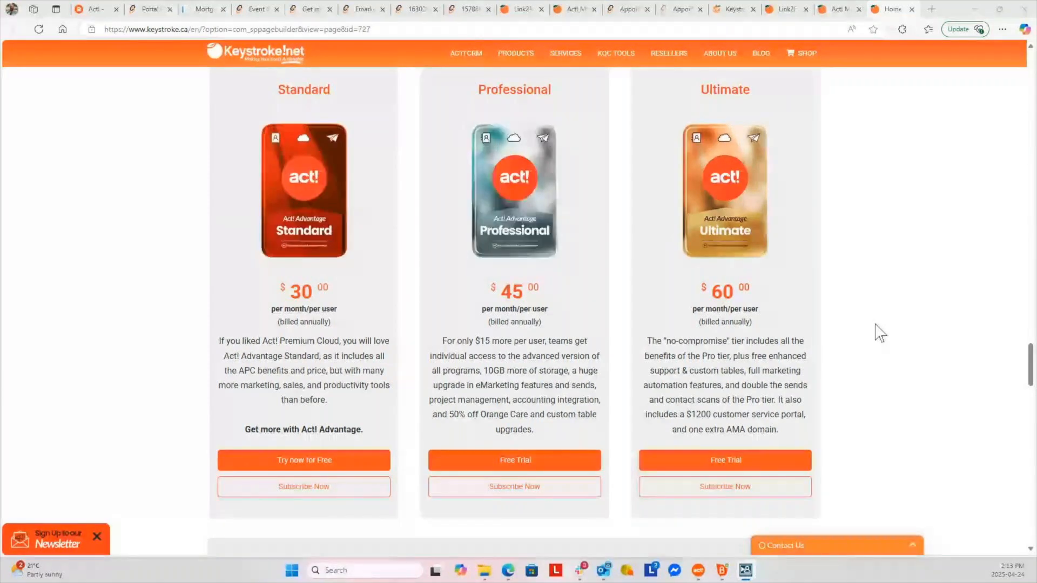
scroll(857, 317, "up", 5)
scroll(861, 317, "down", 5)
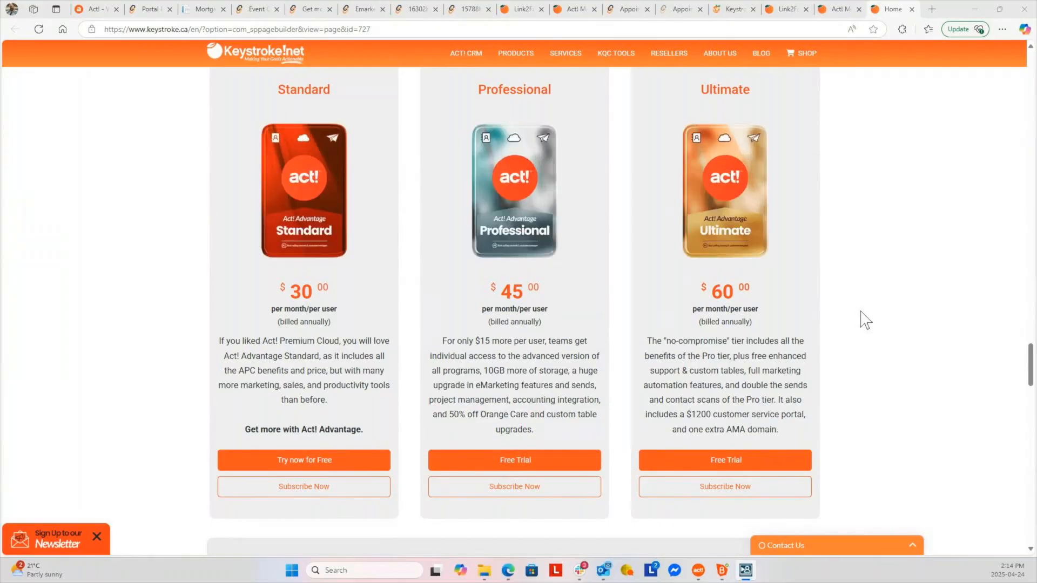
scroll(865, 321, "up", 10)
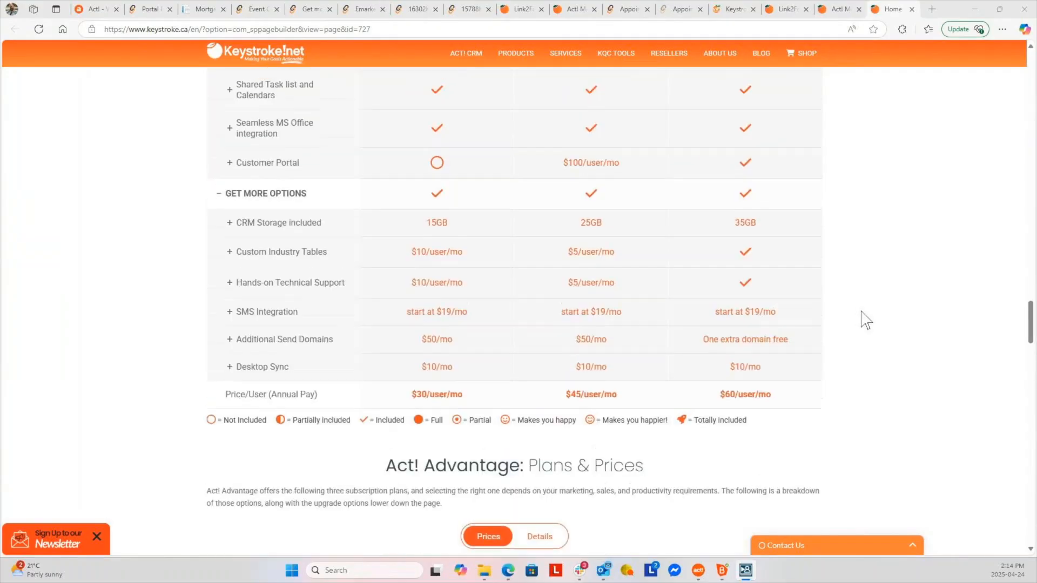
scroll(866, 320, "up", 15)
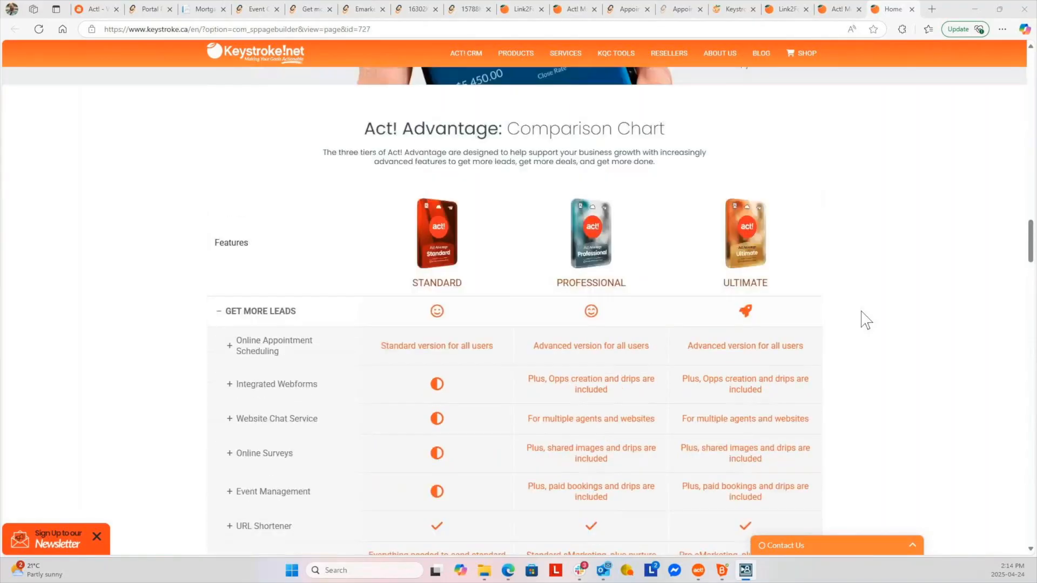
scroll(865, 320, "up", 9)
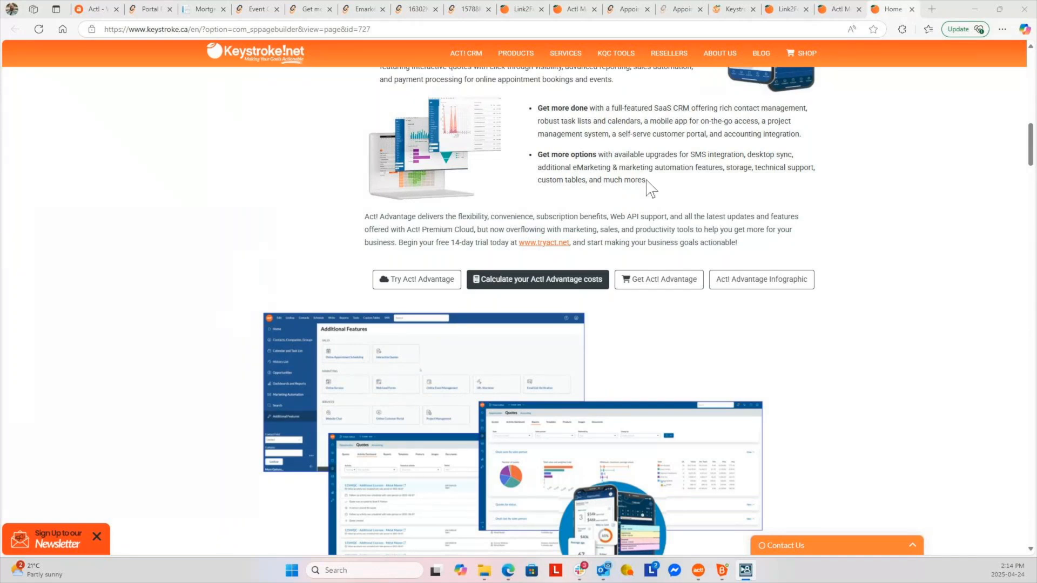
Open the Act! Advantage cost calculator and review its options at 1 user: $40, $50, $60 monthly
left_click(535, 291)
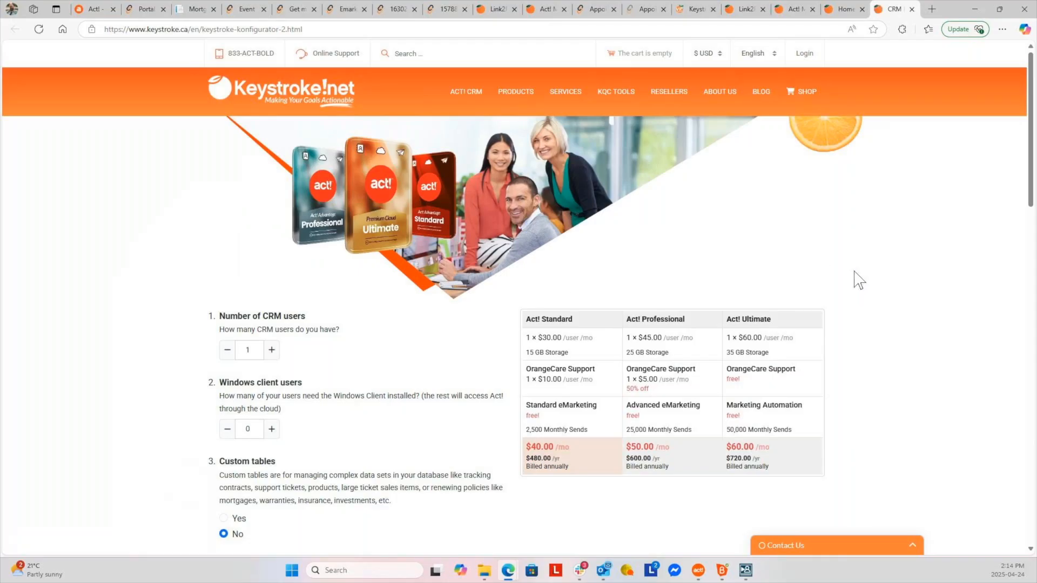
scroll(859, 279, "down", 2)
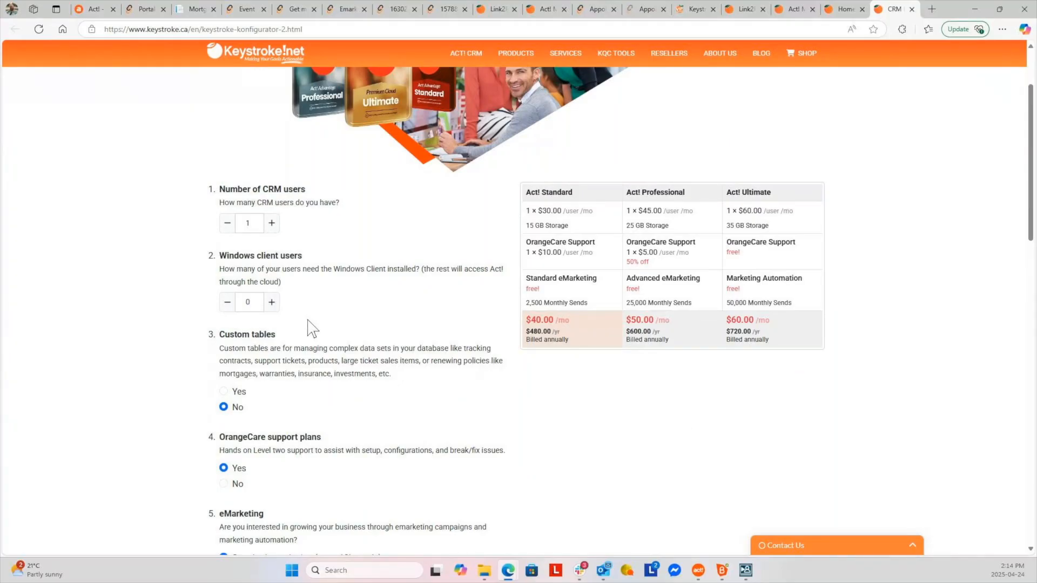
scroll(312, 328, "down", 2)
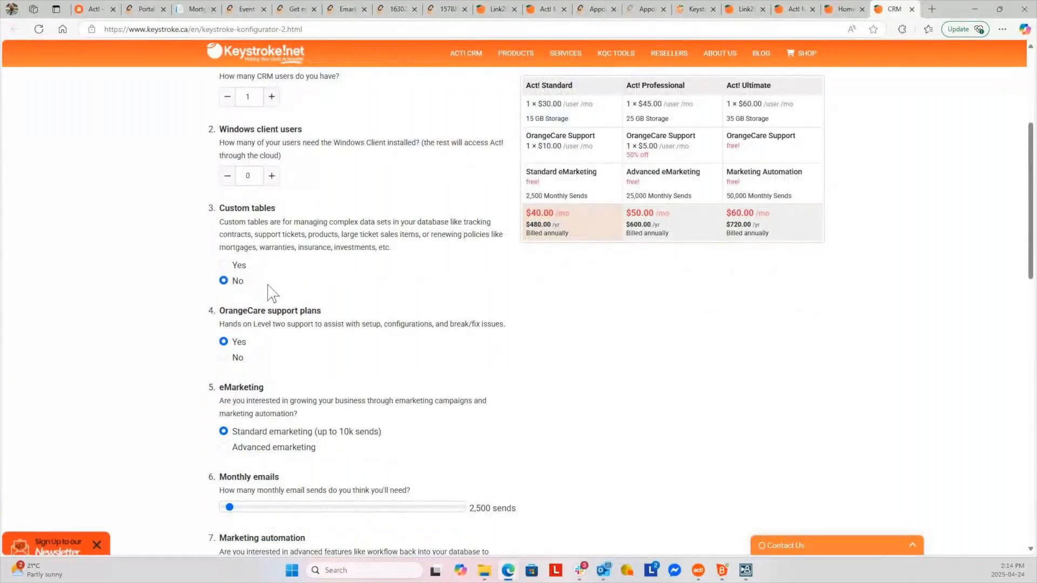
scroll(365, 352, "down", 1)
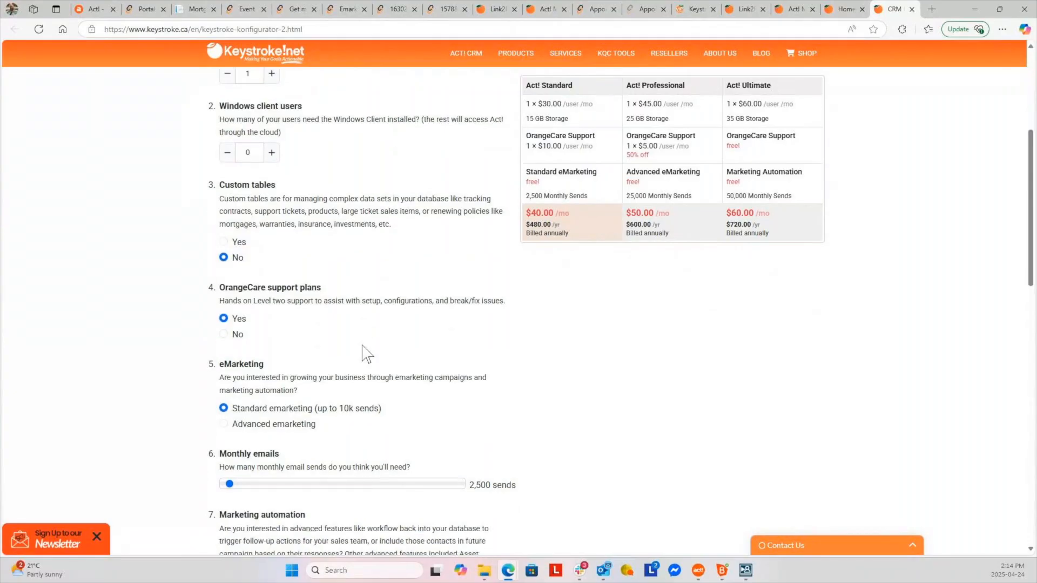
scroll(366, 353, "down", 2)
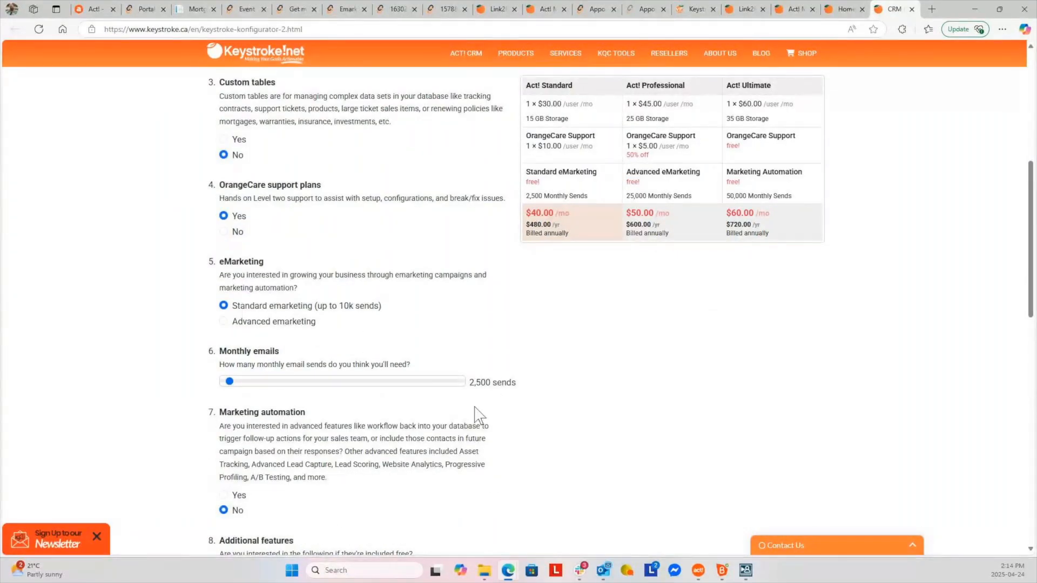
scroll(479, 416, "down", 2)
scroll(296, 390, "down", 2)
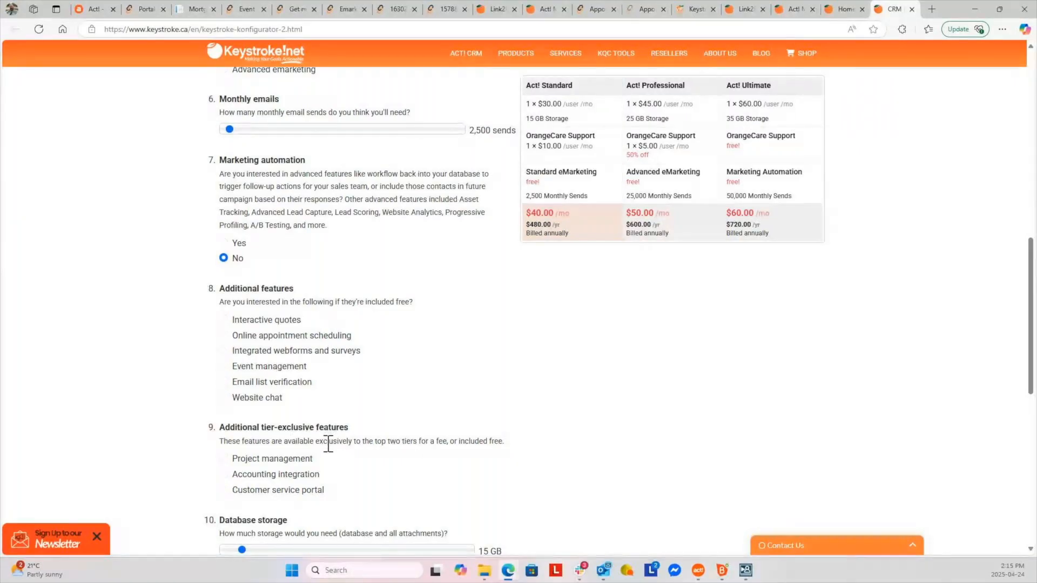
scroll(328, 443, "down", 2)
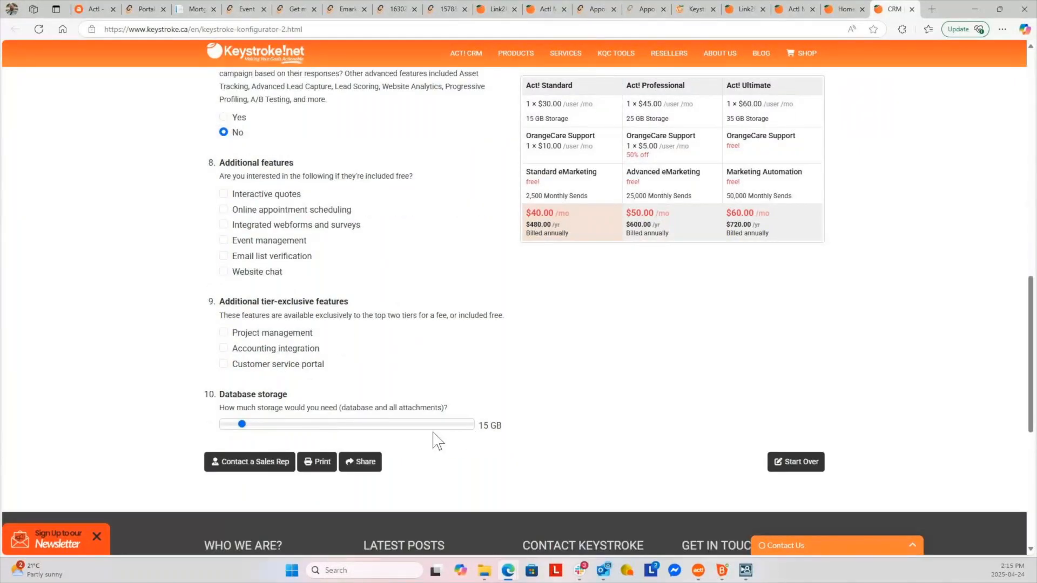
scroll(476, 359, "up", 12)
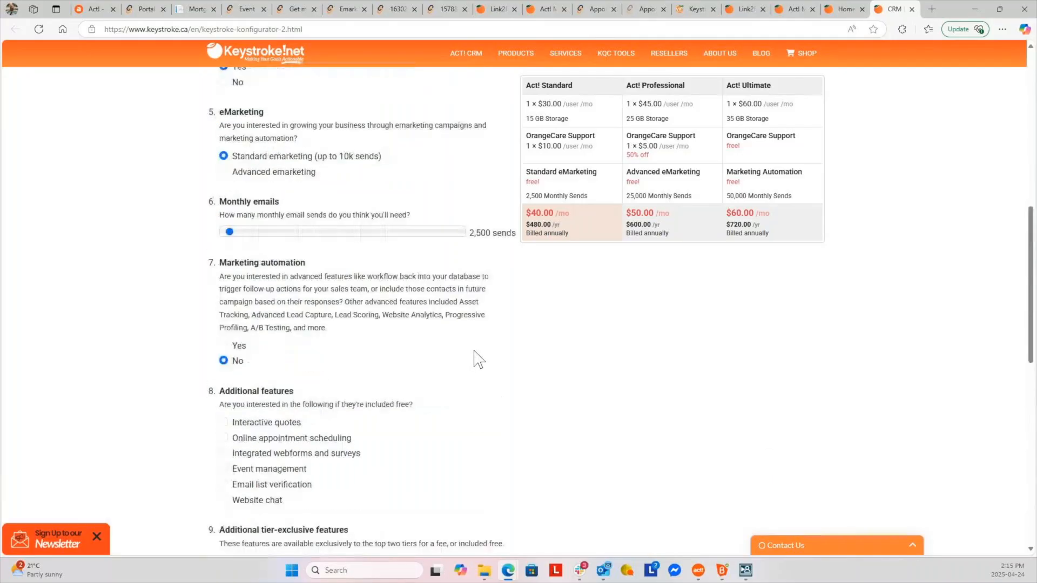
scroll(432, 434, "down", 2)
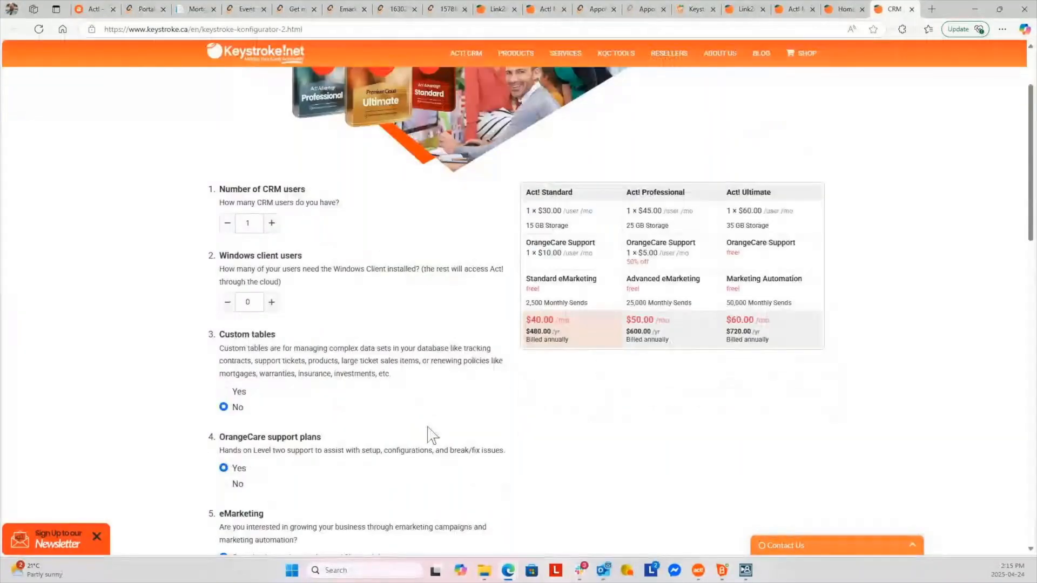
scroll(410, 427, "down", 2)
scroll(403, 424, "down", 1)
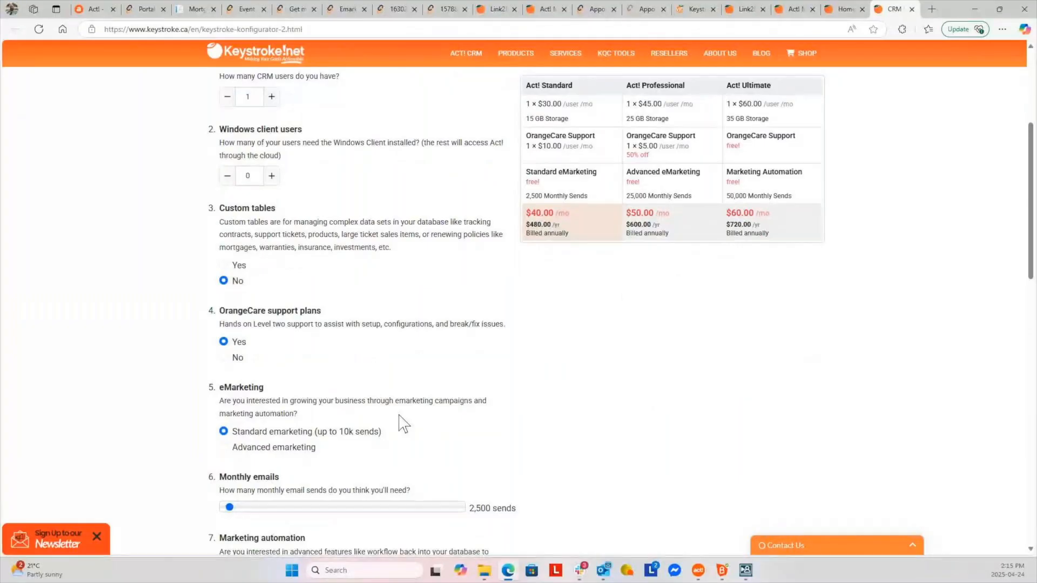
scroll(404, 424, "down", 2)
left_click(222, 497)
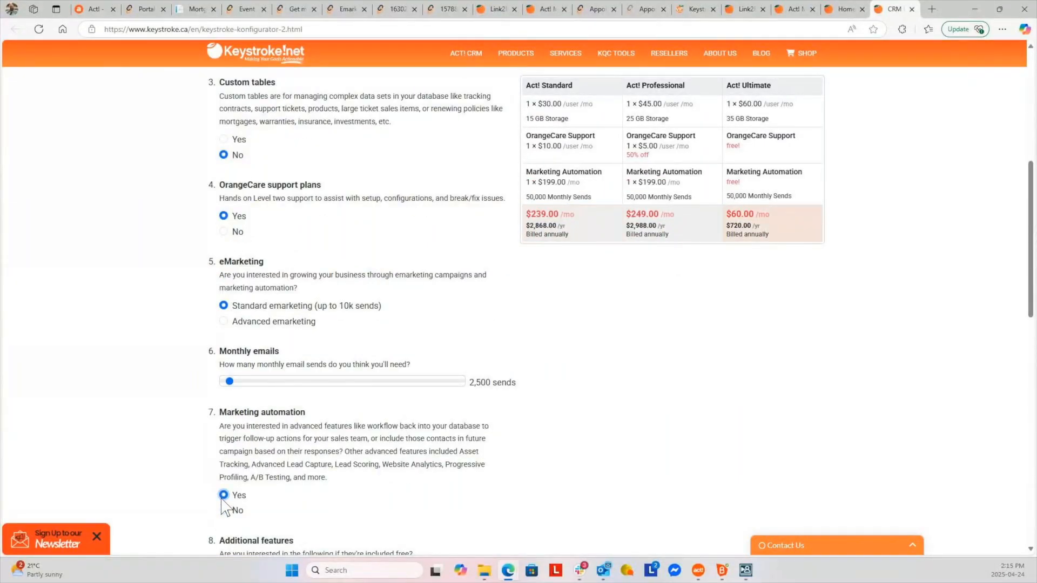
scroll(414, 418, "up", 1)
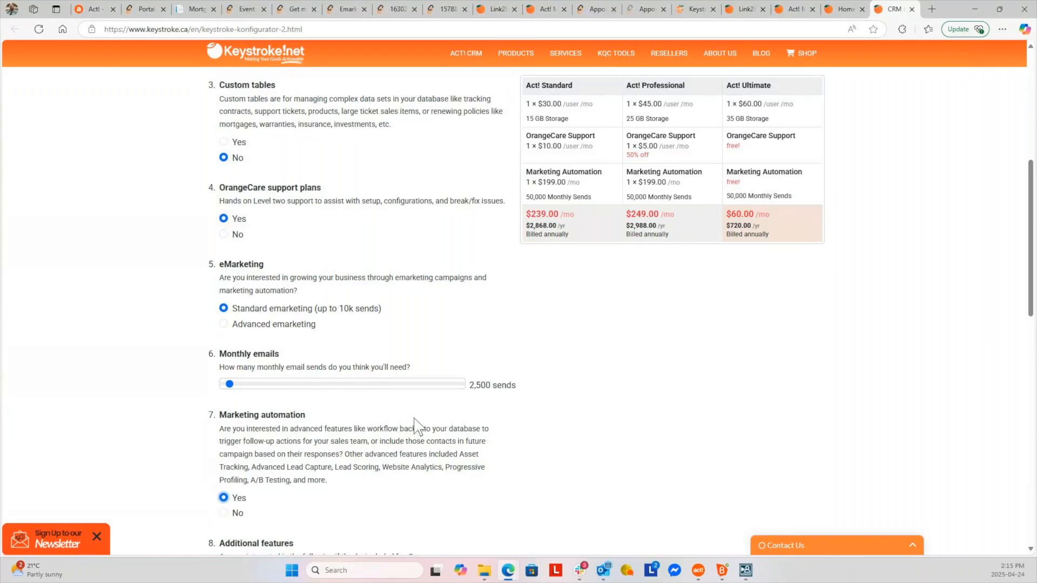
scroll(414, 421, "up", 2)
scroll(417, 428, "up", 4)
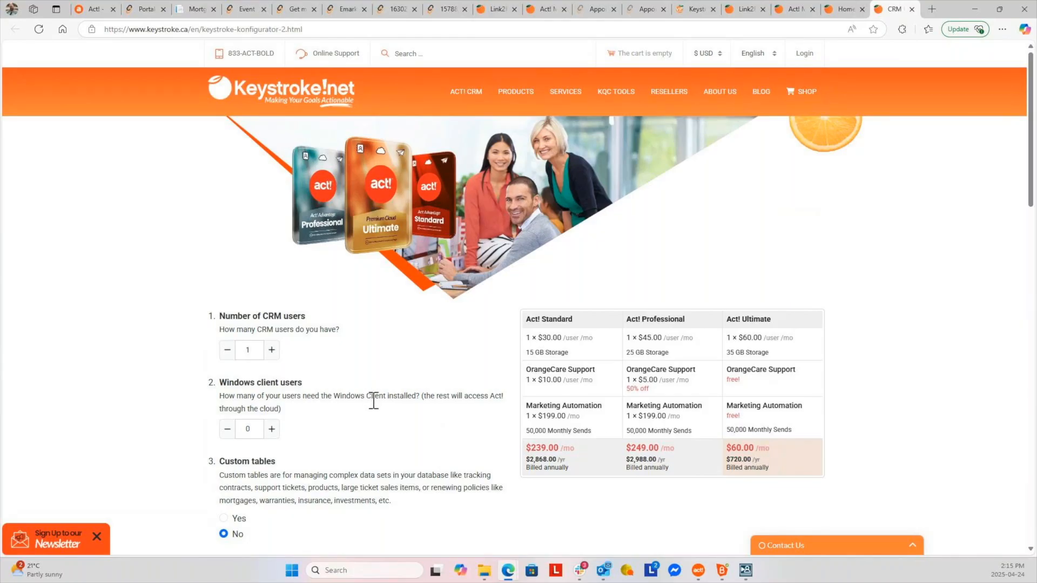
scroll(373, 402, "down", 6)
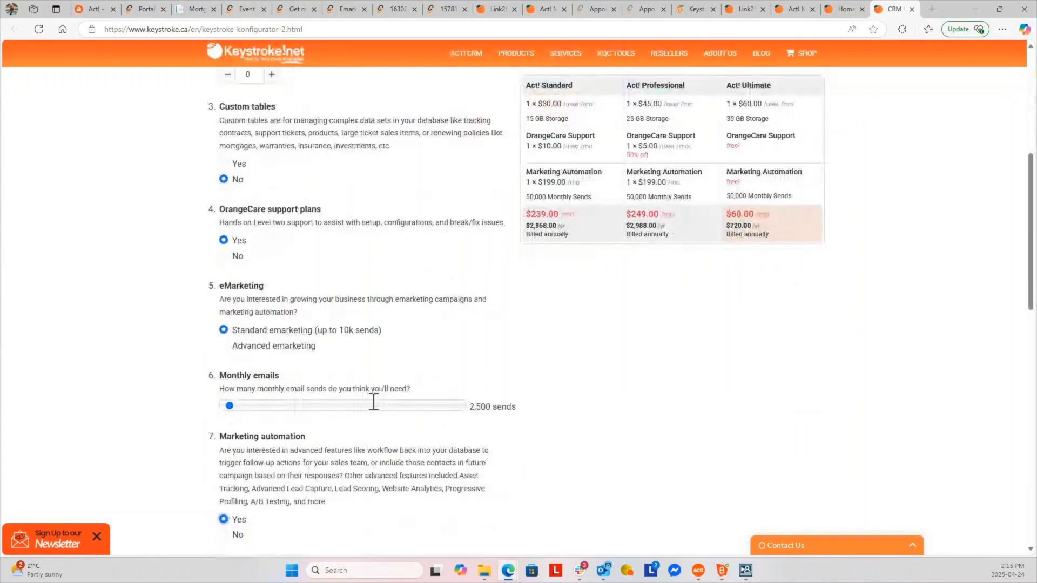
scroll(373, 402, "down", 3)
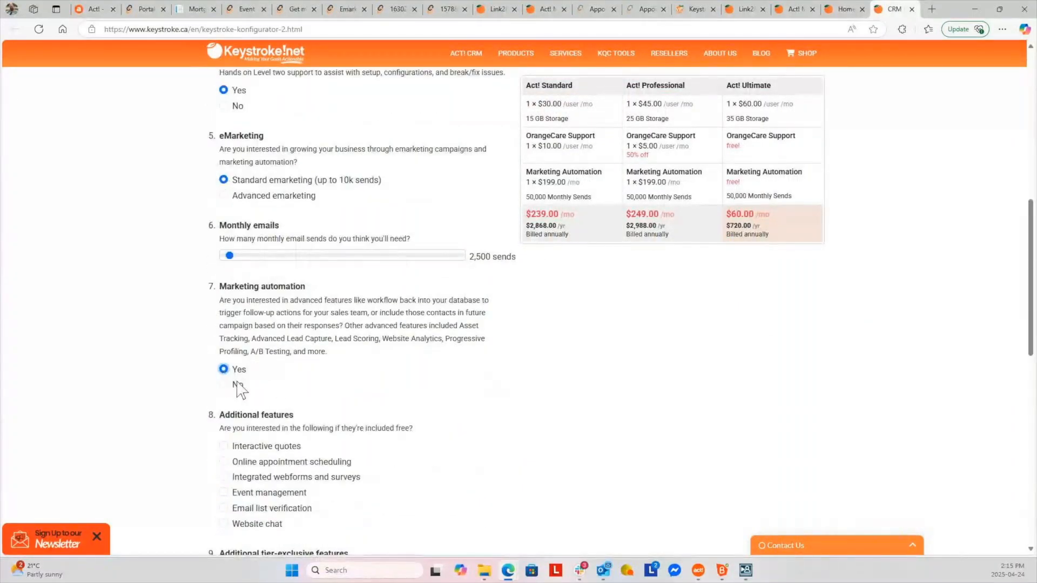
Set Marketing automation to No and monthly emails to 17,500, making Standard $119.00 per month
left_click(236, 385)
scroll(345, 420, "up", 2)
left_click_drag(230, 382, 266, 385)
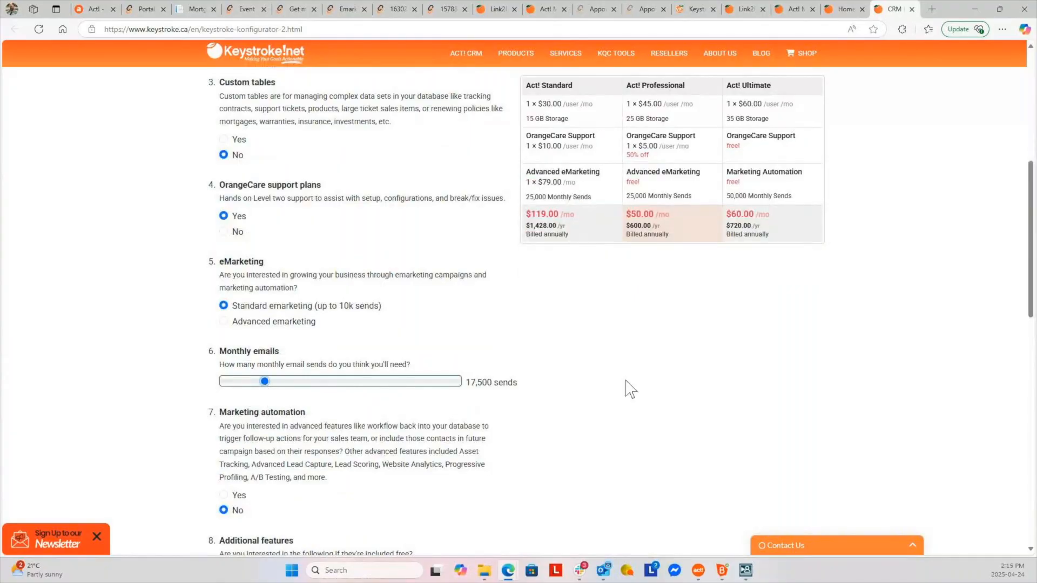
scroll(636, 413, "up", 2)
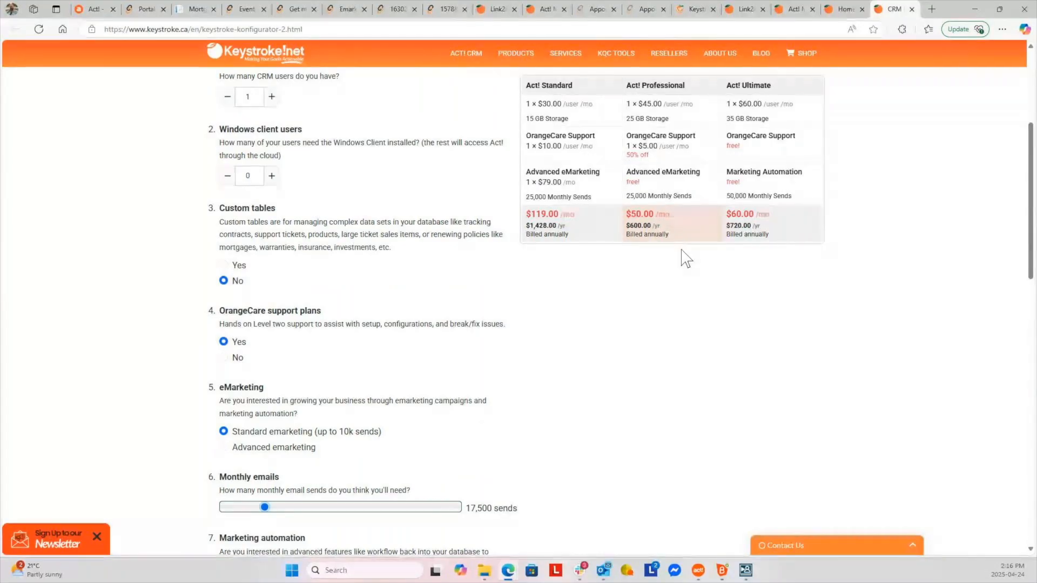
scroll(516, 320, "down", 4)
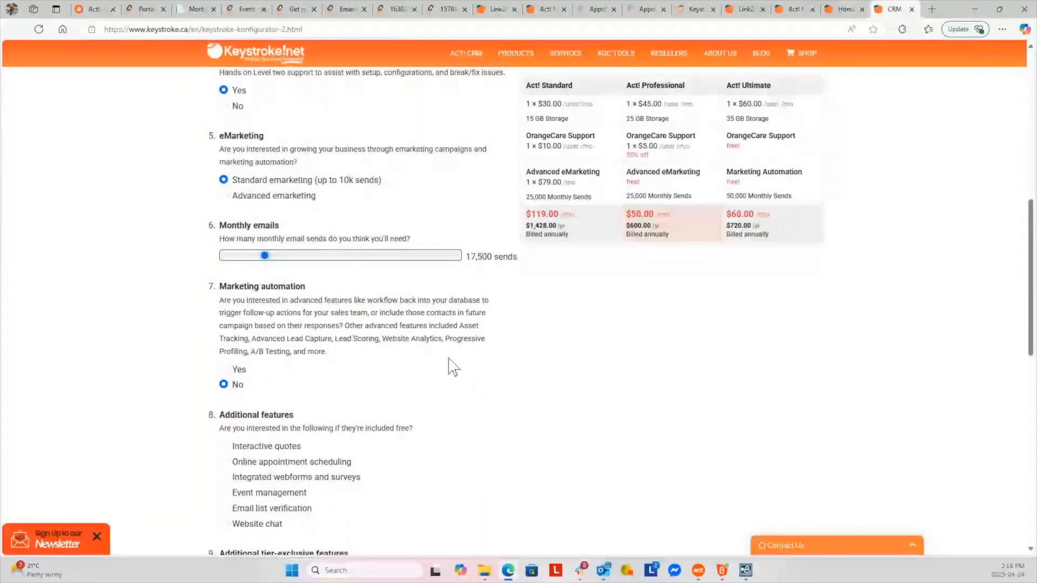
scroll(450, 367, "up", 6)
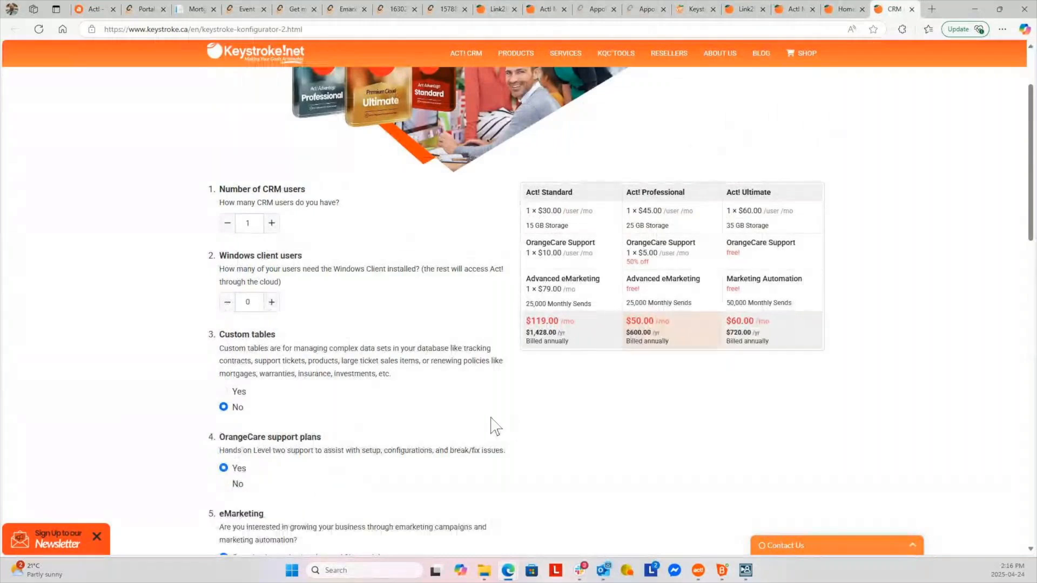
scroll(458, 433, "down", 2)
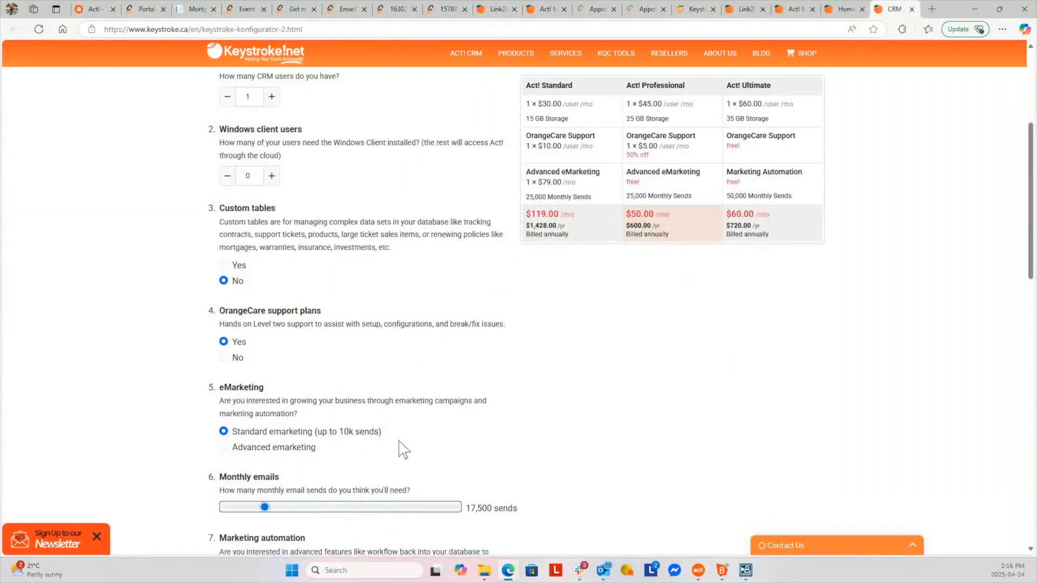
scroll(377, 327, "up", 1)
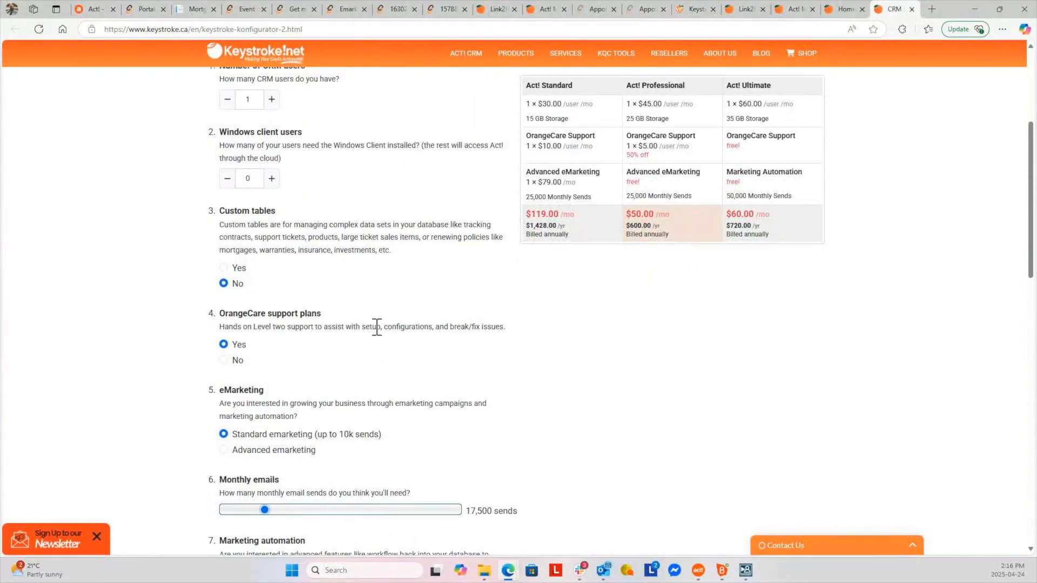
scroll(377, 327, "up", 2)
Set 7 CRM users, pricing Standard $359, Professional $350 and Ultimate $420 monthly
left_click(271, 223)
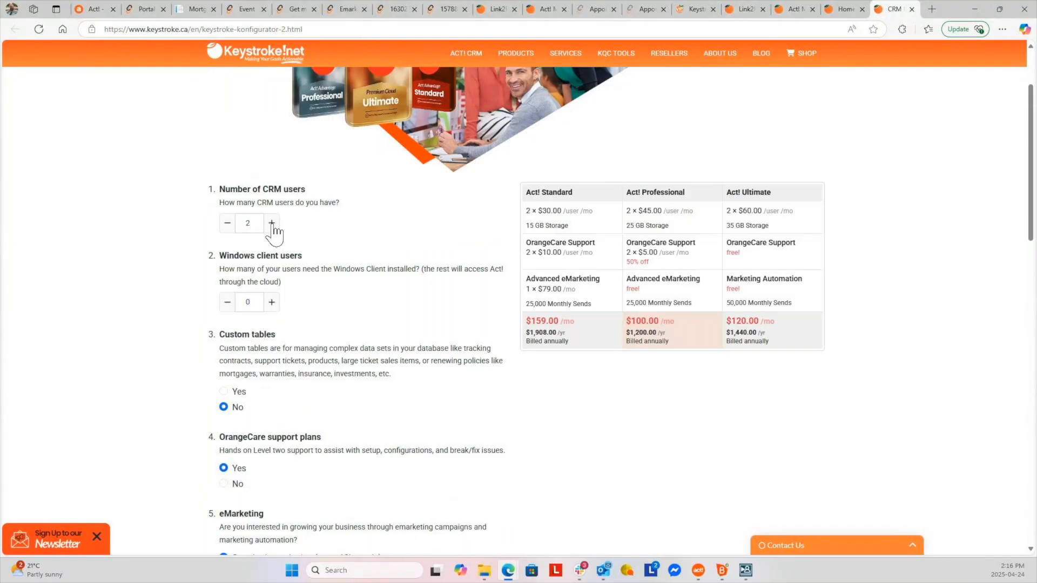
left_click(272, 223)
left_click(271, 223)
left_click(272, 223)
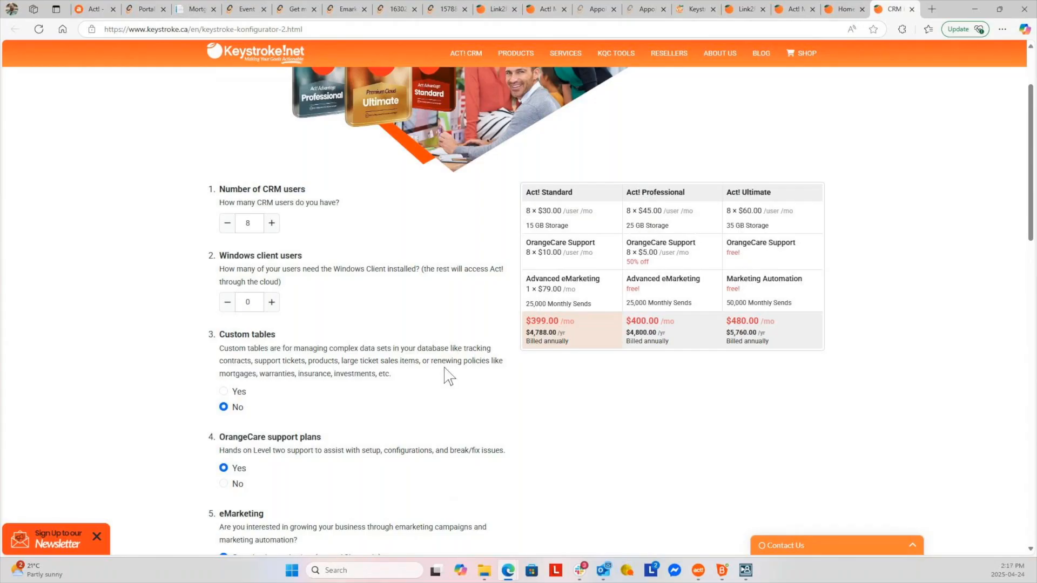
left_click(226, 225)
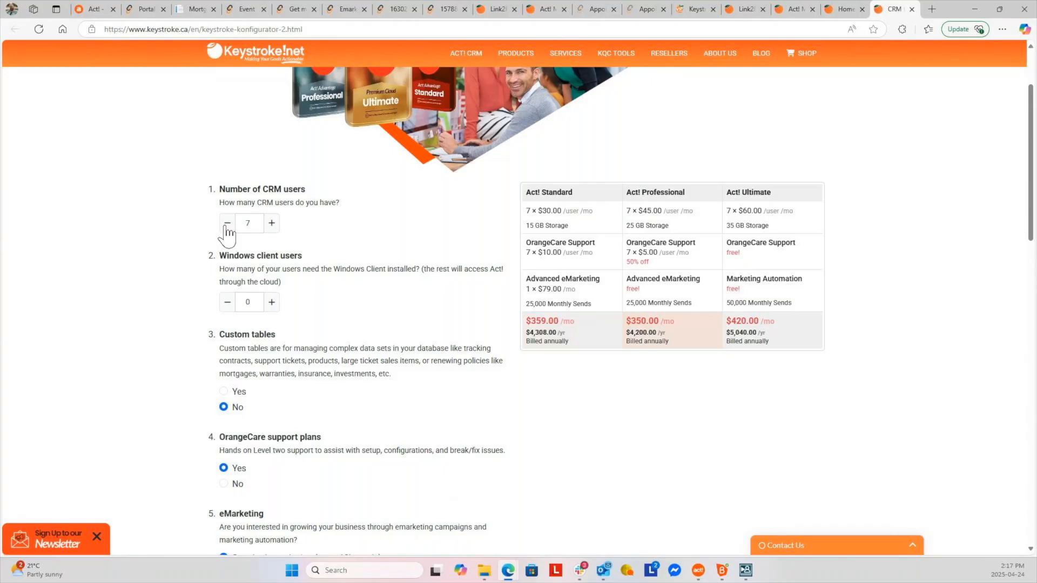
scroll(363, 386, "down", 1)
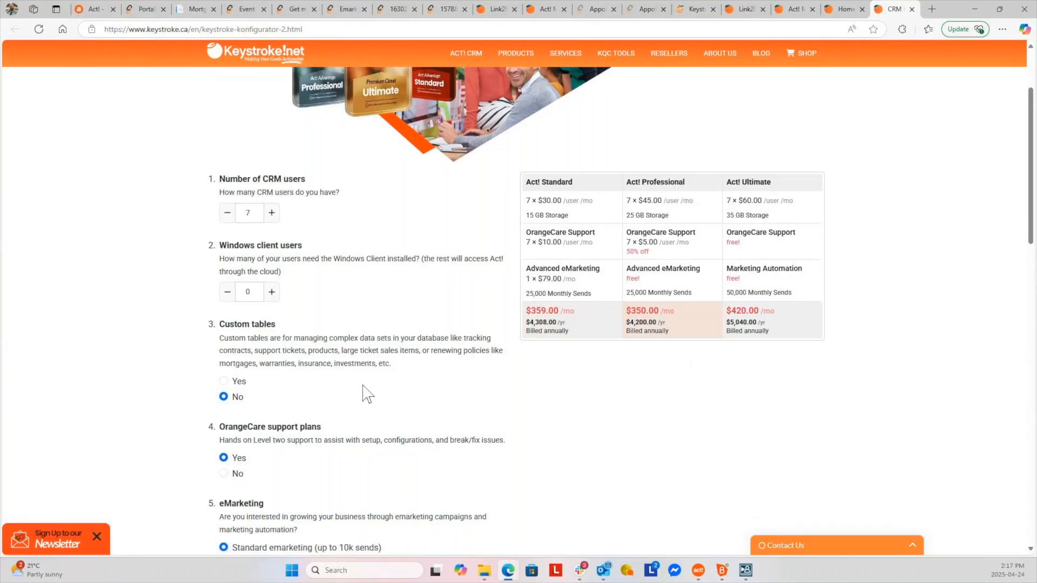
scroll(367, 394, "down", 10)
scroll(363, 394, "down", 1)
scroll(363, 393, "up", 4)
scroll(232, 354, "down", 3)
Add accounting integration and the customer service portal, and raise database storage to 40 GB
left_click(224, 350)
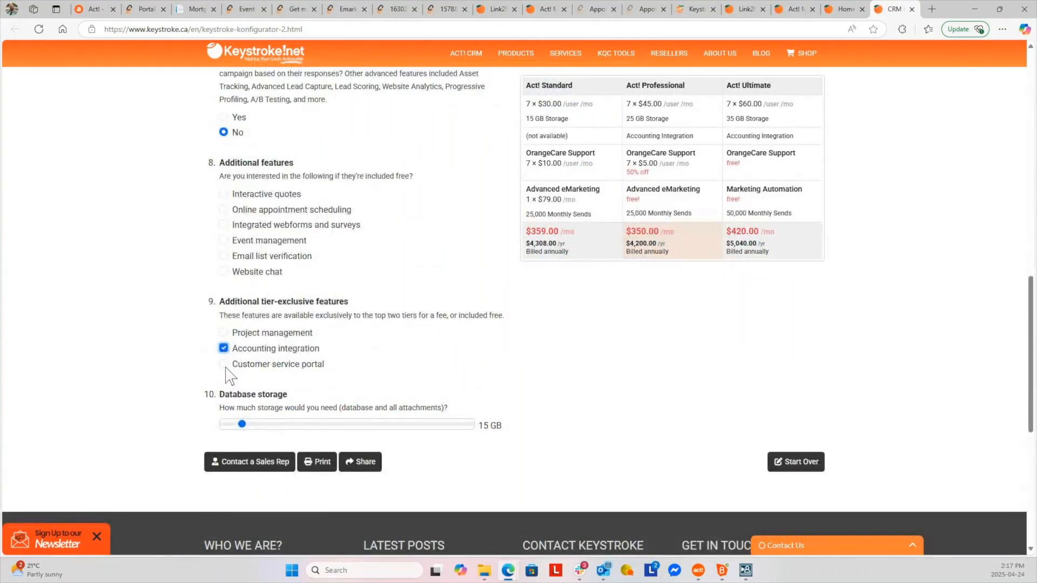
left_click(225, 368)
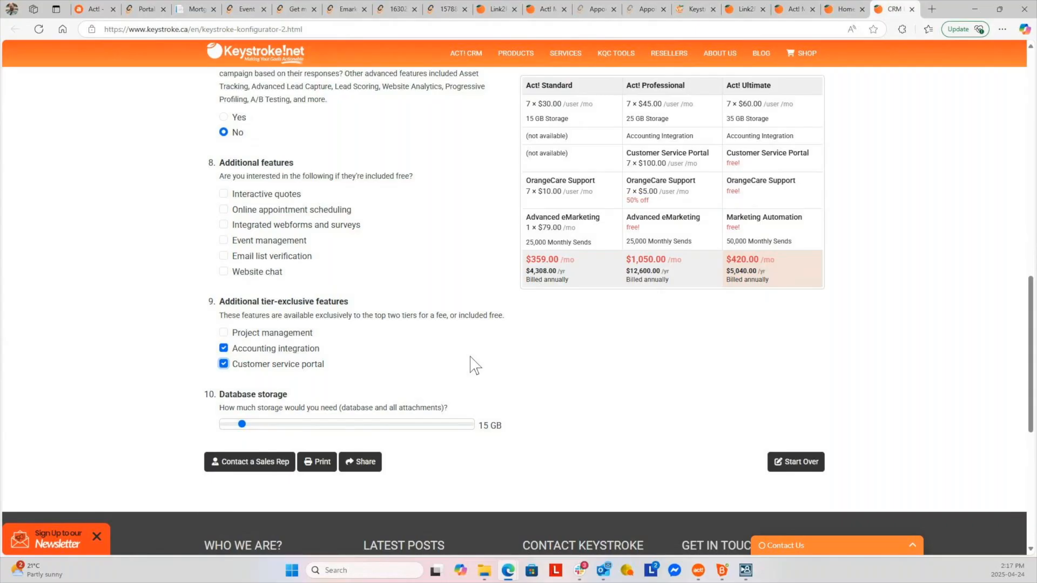
left_click_drag(242, 424, 277, 437)
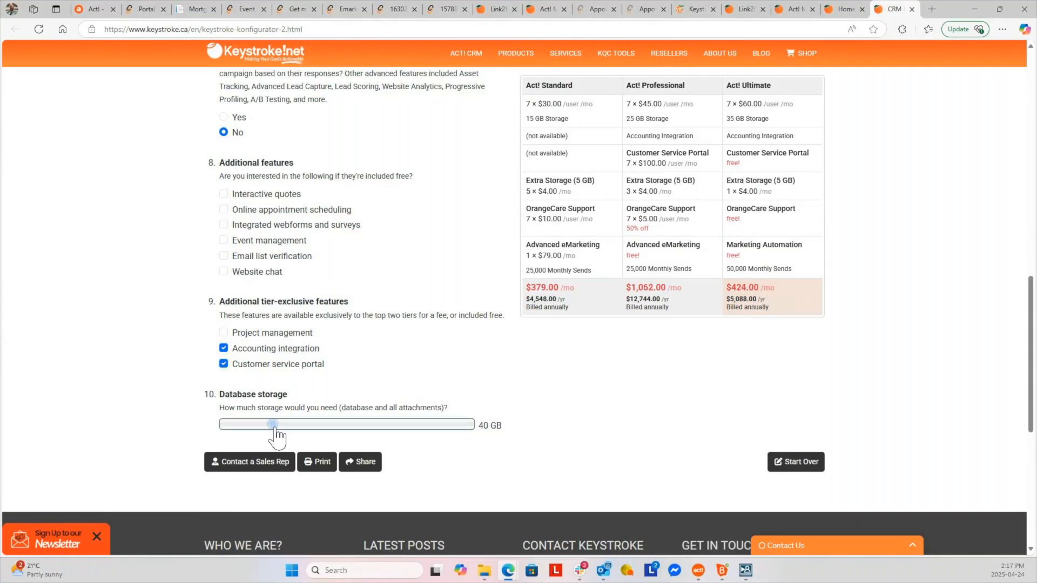
Tick interactive quotes, appointment scheduling, webforms and surveys, event management and email list verification
left_click(224, 195)
left_click(224, 210)
left_click(224, 225)
left_click(225, 241)
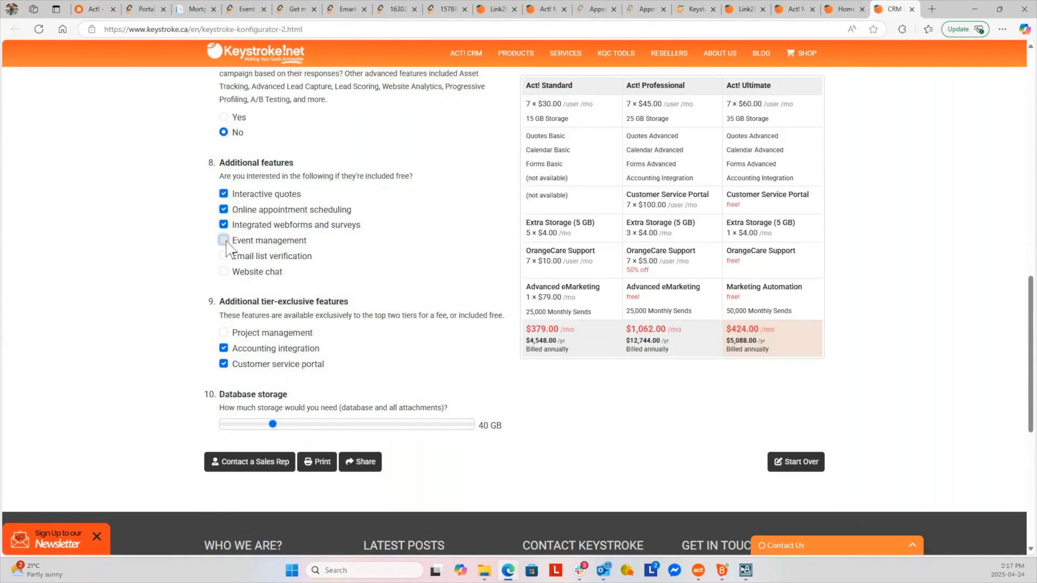
left_click(224, 257)
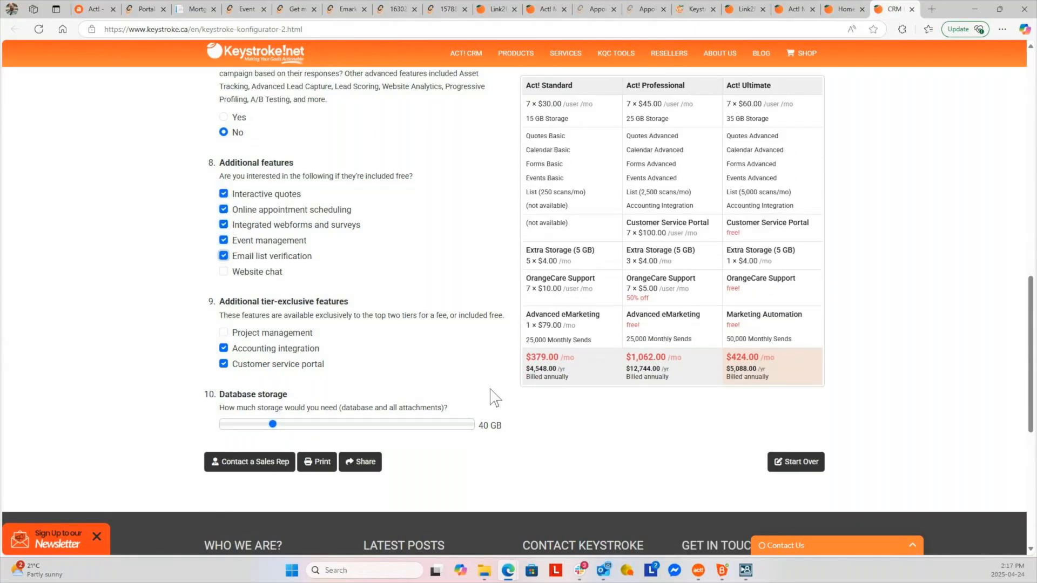
left_click(320, 465)
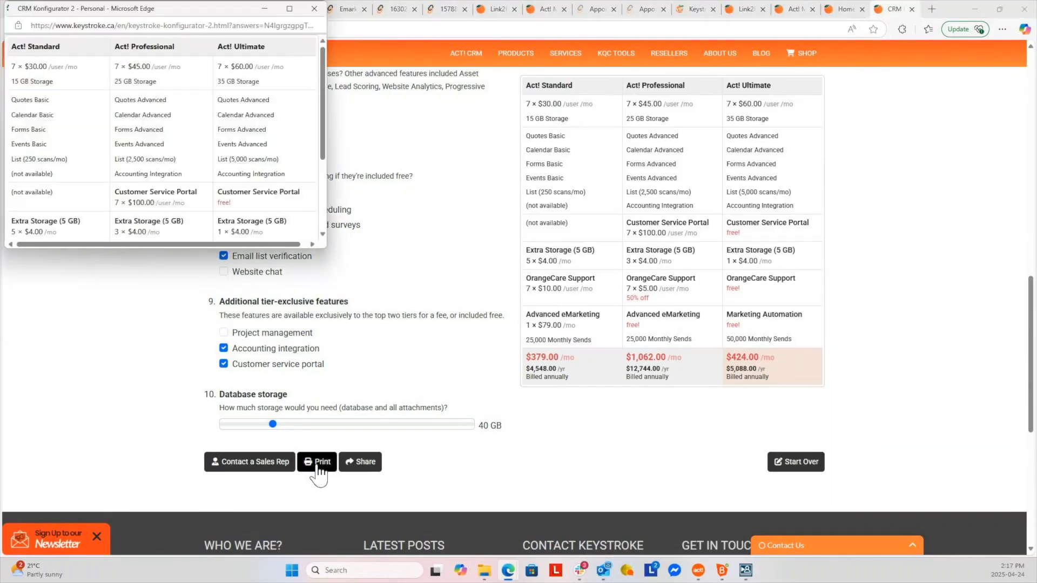
left_click(137, 187)
scroll(222, 143, "down", 4)
left_click(314, 9)
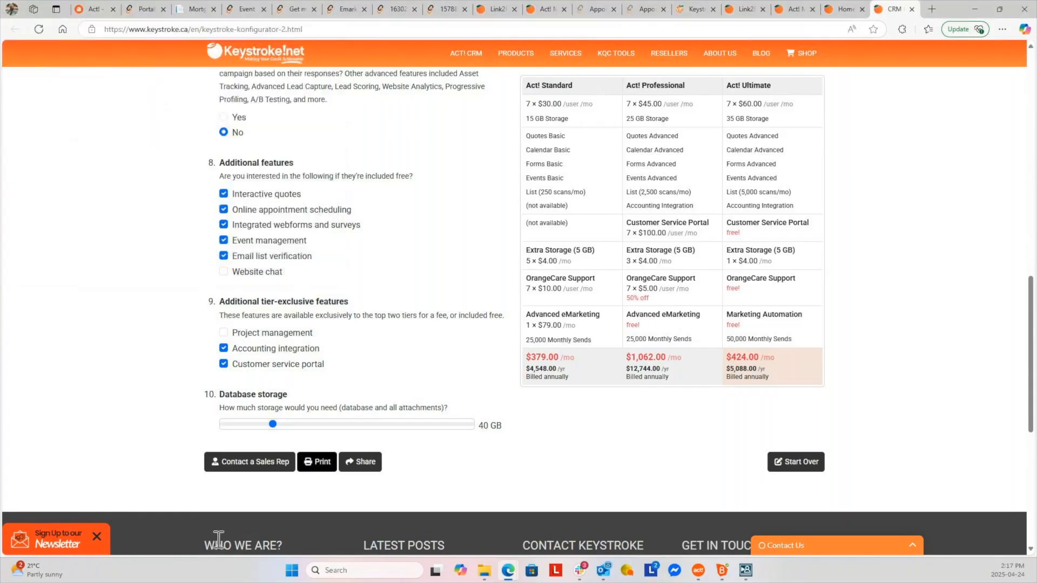
left_click(364, 463)
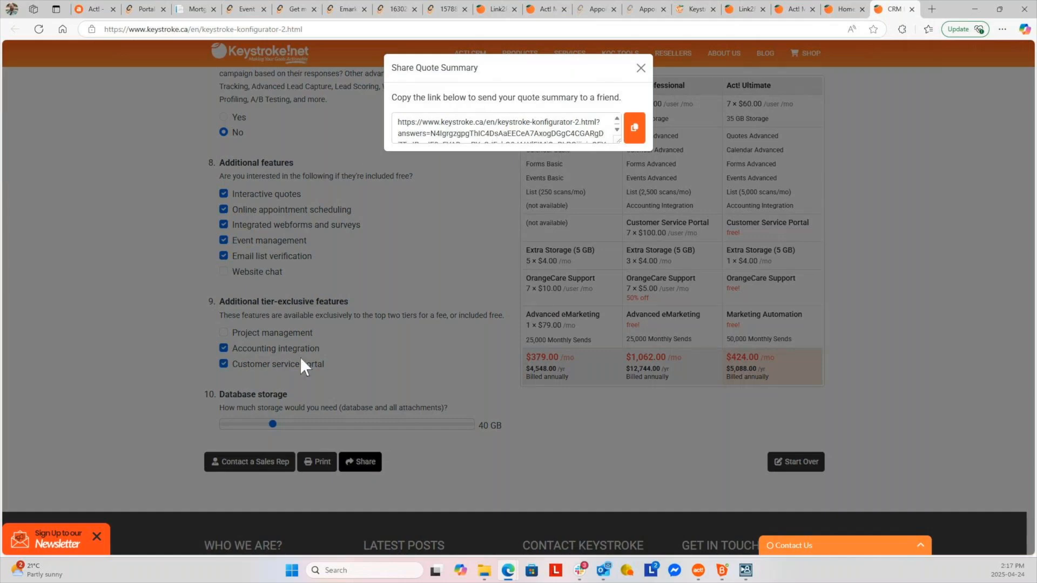
left_click(640, 68)
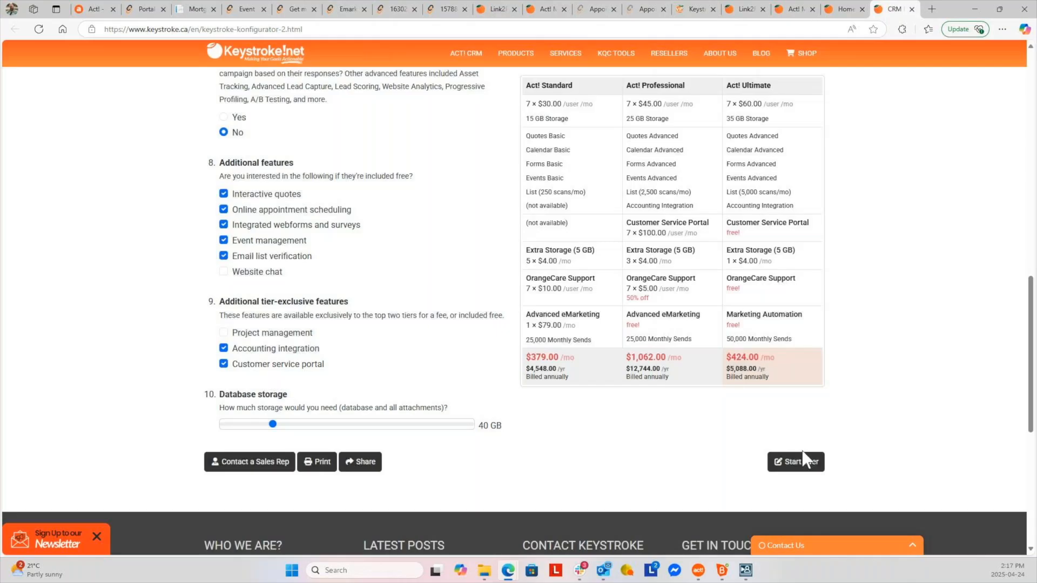
Reset all configurator answers to defaults: 1 user, 0 Windows clients, $40/$50/$60 monthly
left_click(796, 462)
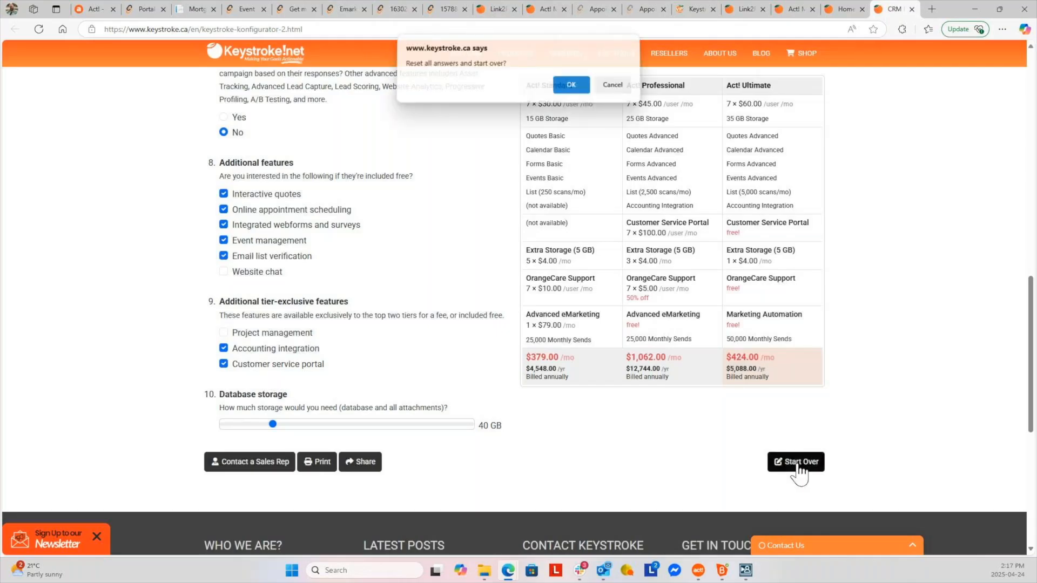
left_click(571, 89)
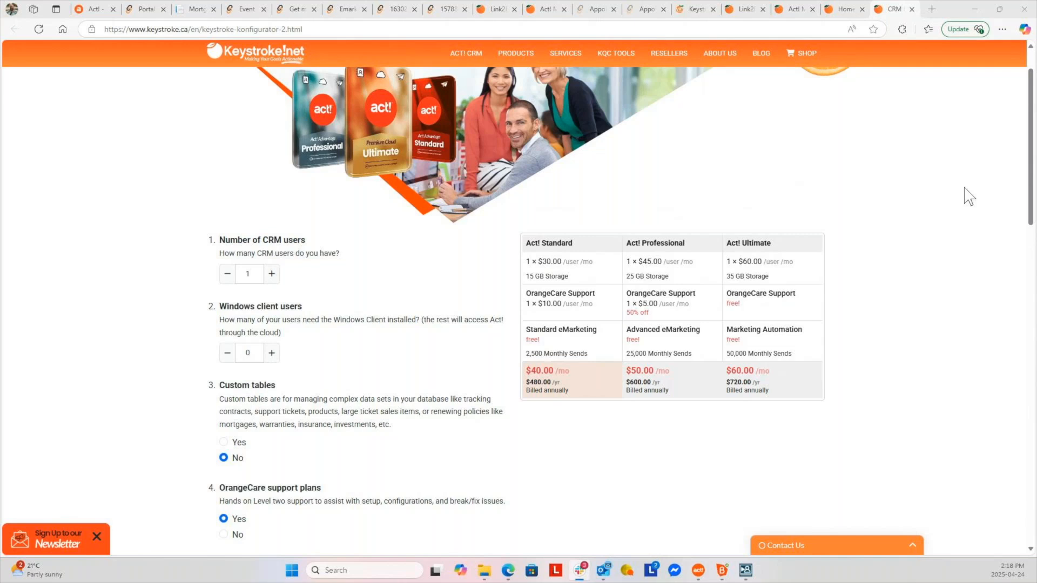
left_click(894, 219)
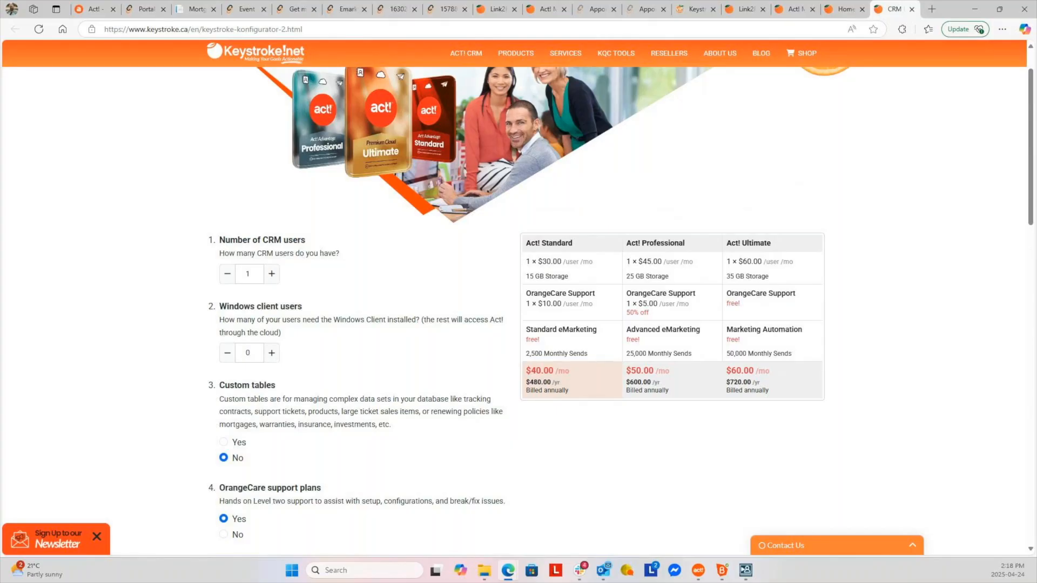
key("super+d")
key("super+d")
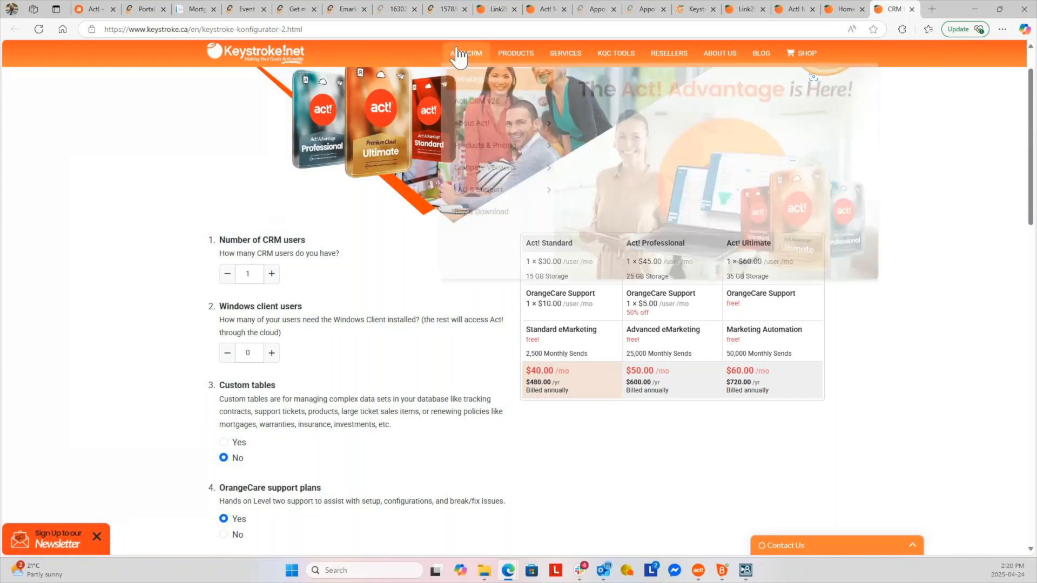
From the eMarketing page, open the Act! Advantage product page via the ACT! CRM menu
left_click(544, 9)
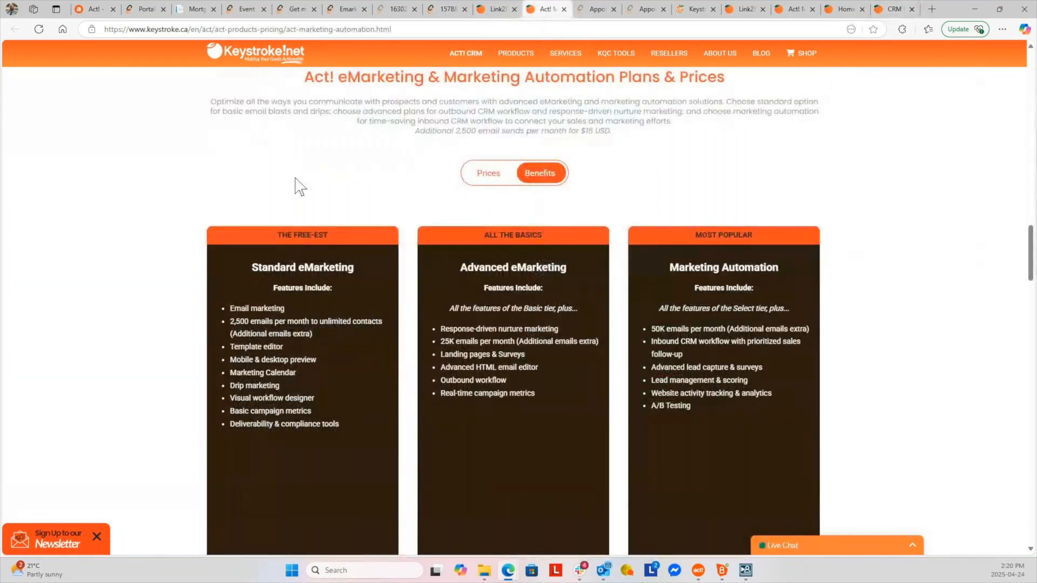
scroll(319, 194, "up", 15)
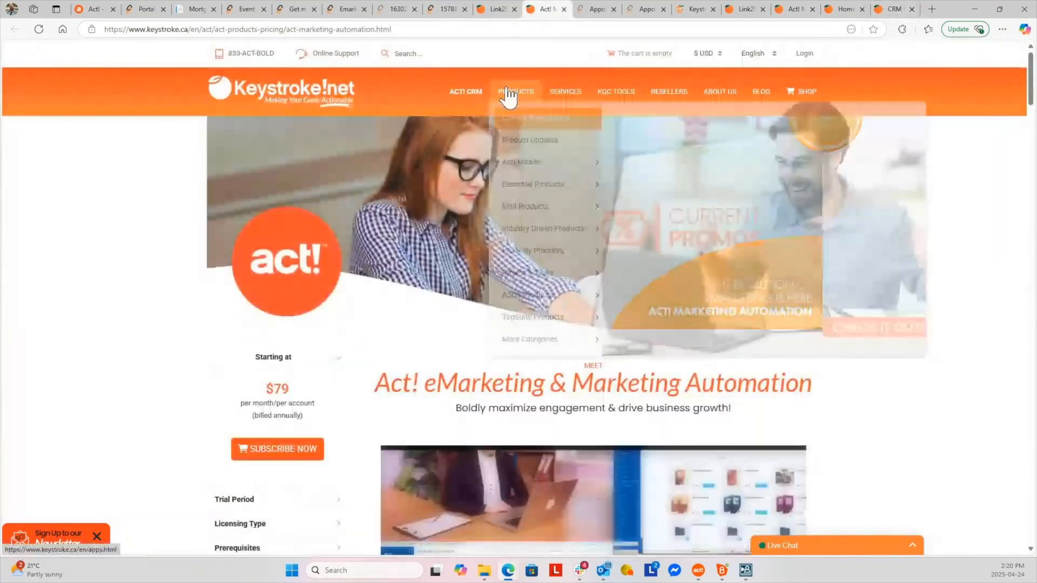
mouse_move(475, 96)
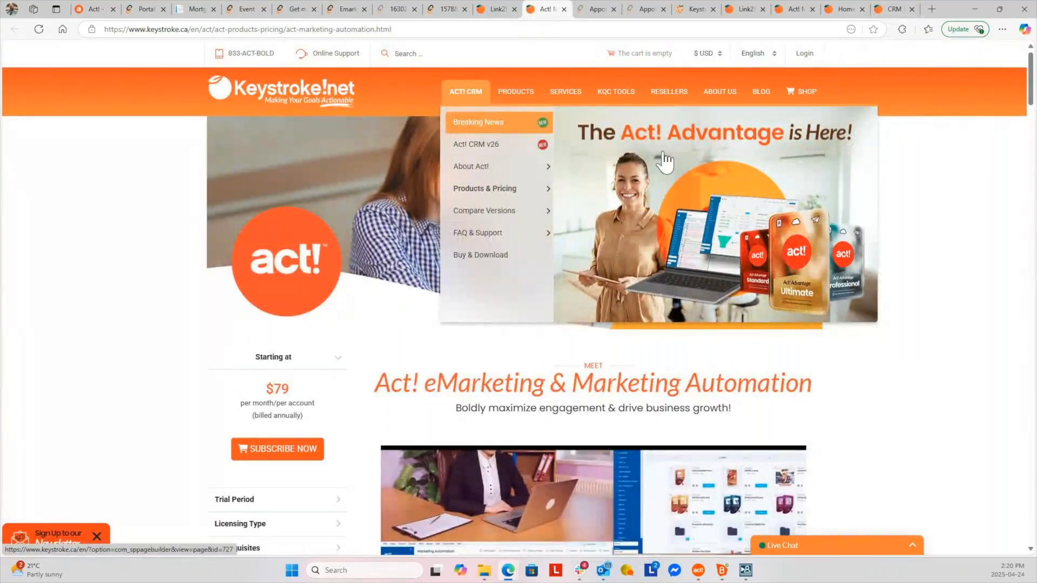
left_click(686, 172)
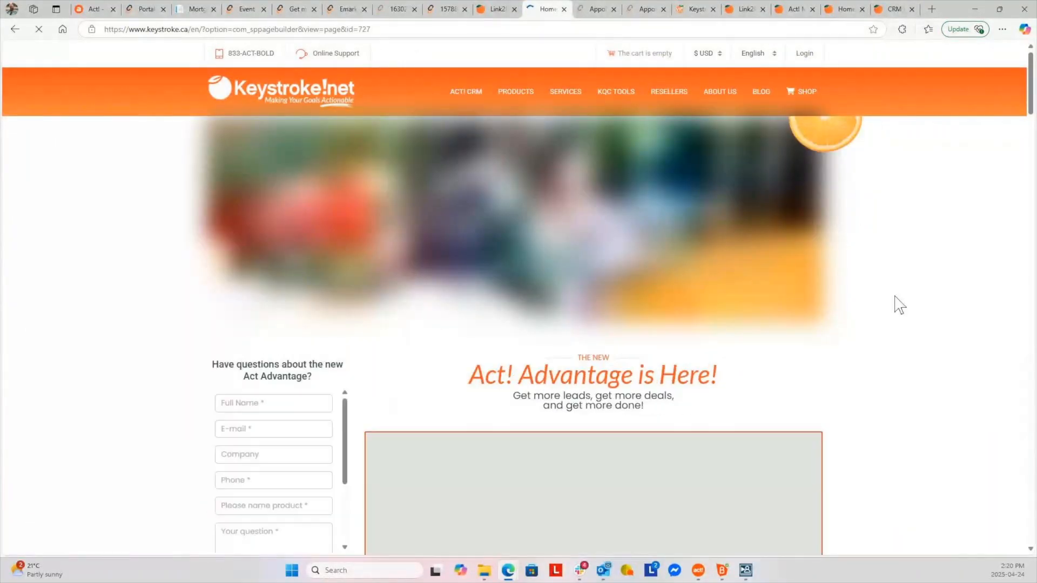
Scroll through the Act! Advantage toolbox overview, plans, upgrade options, FAQ and videos, then back up
scroll(888, 305, "down", 1)
scroll(892, 309, "down", 10)
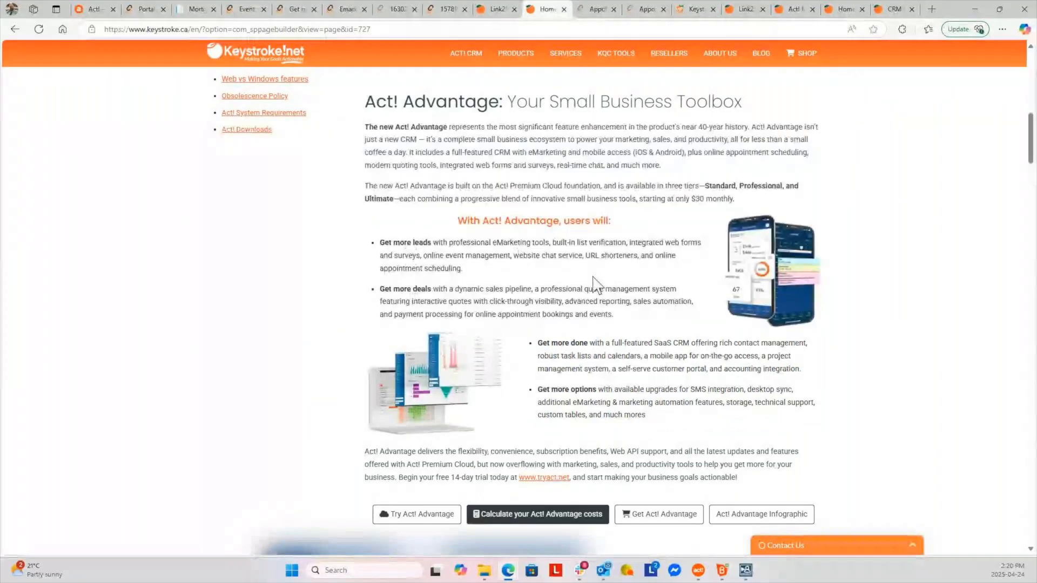
scroll(594, 283, "down", 4)
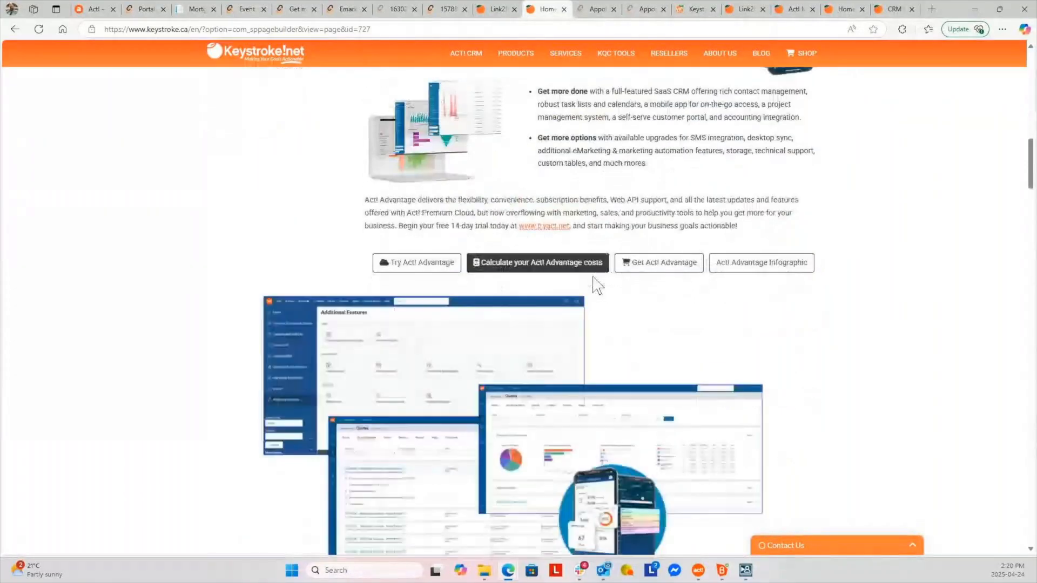
scroll(593, 278, "up", 2)
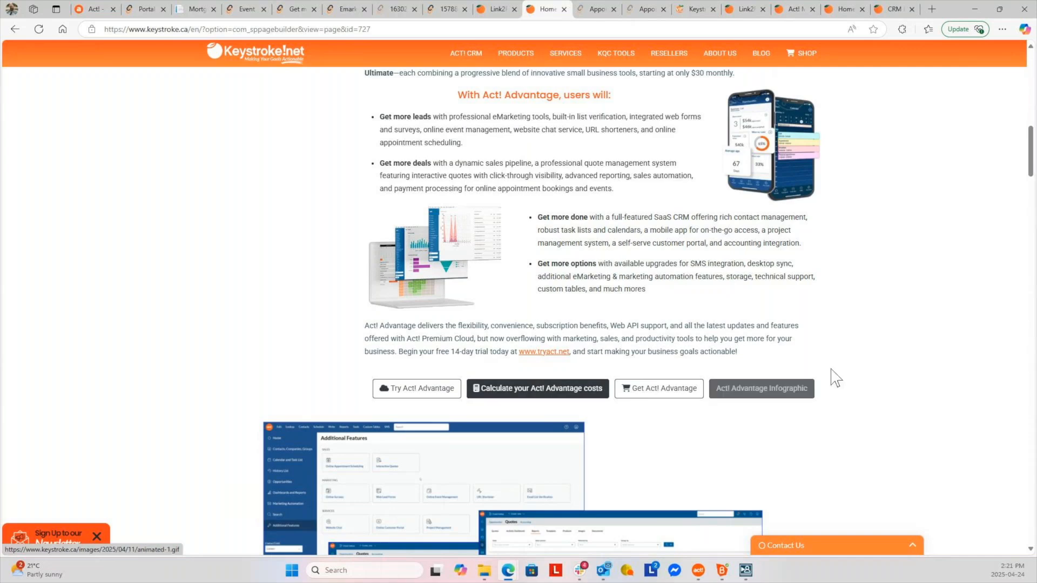
scroll(836, 378, "down", 10)
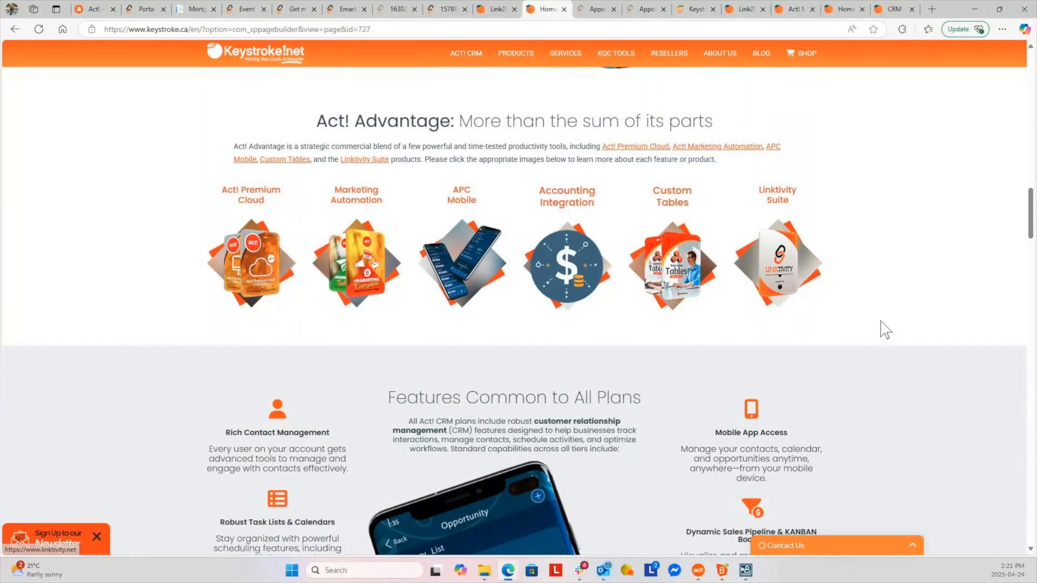
scroll(884, 330, "down", 5)
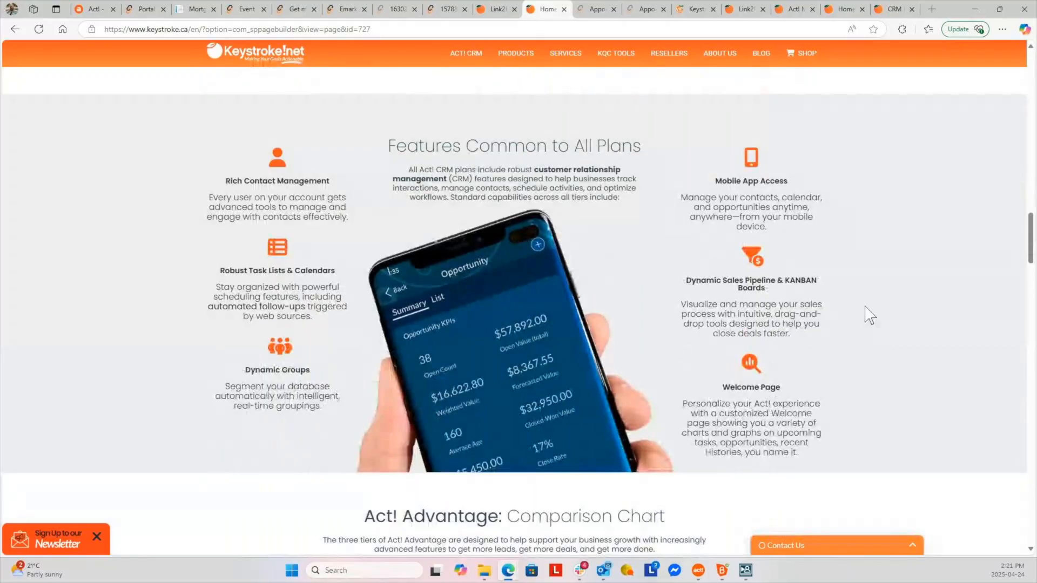
scroll(869, 315, "down", 9)
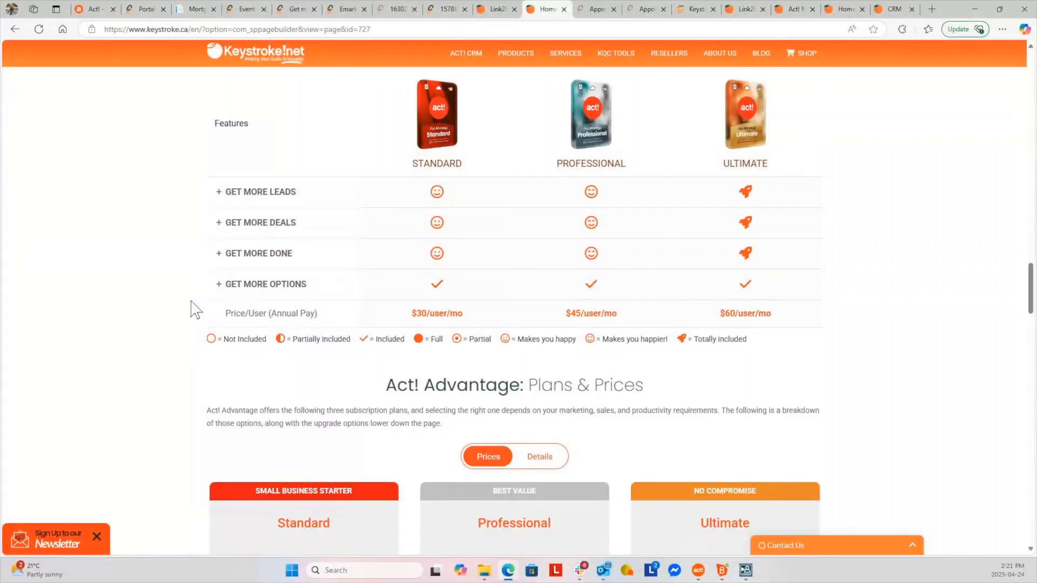
scroll(196, 310, "down", 15)
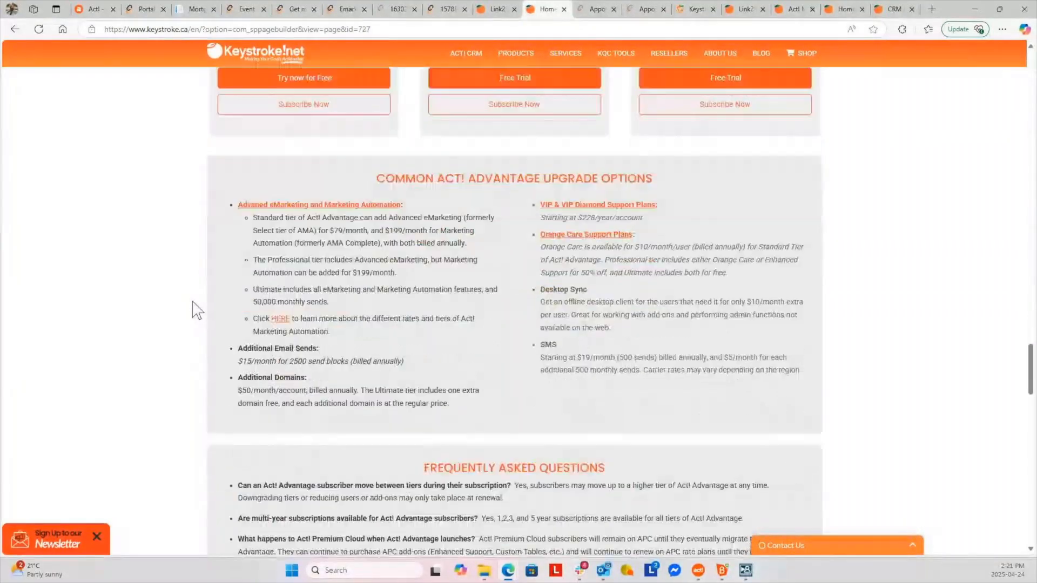
scroll(198, 310, "down", 1)
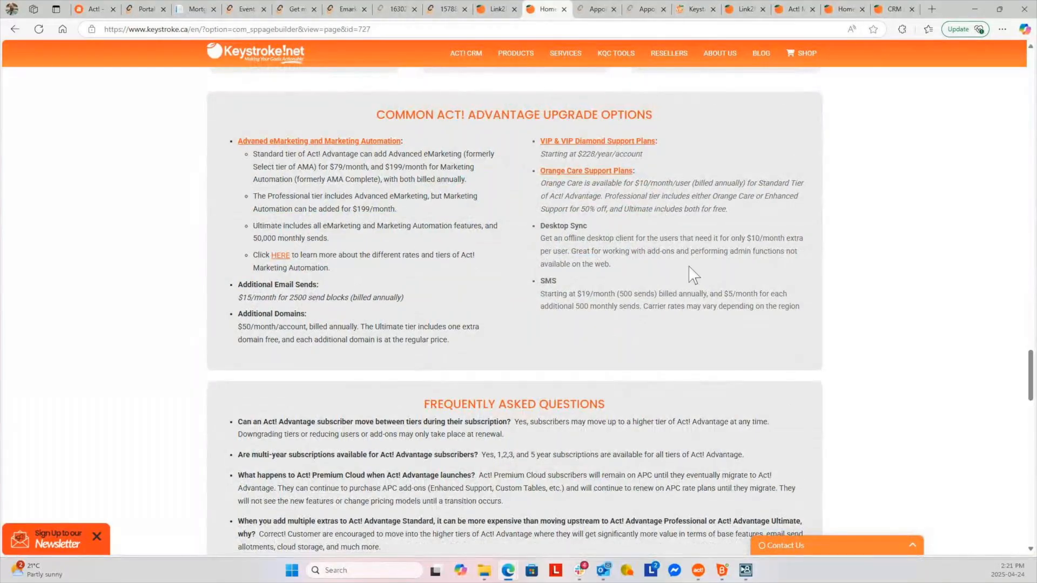
scroll(696, 305, "down", 2)
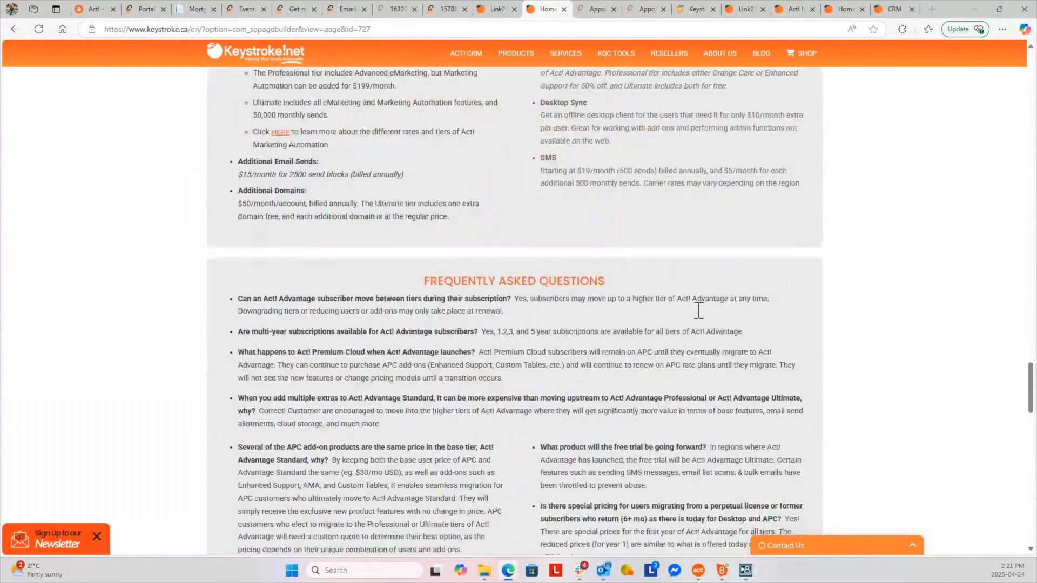
scroll(698, 311, "down", 2)
scroll(387, 445, "down", 2)
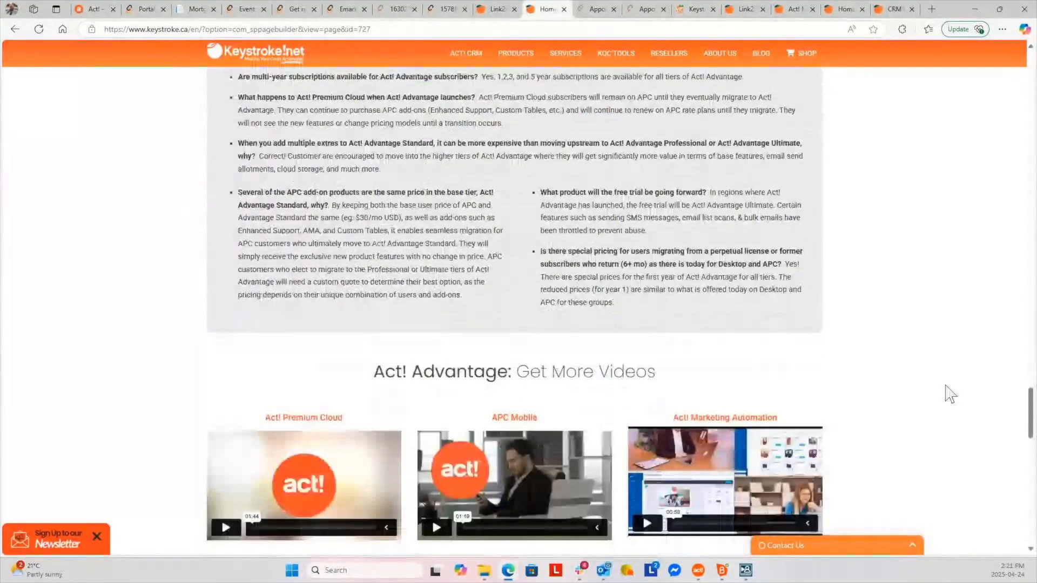
scroll(940, 401, "down", 4)
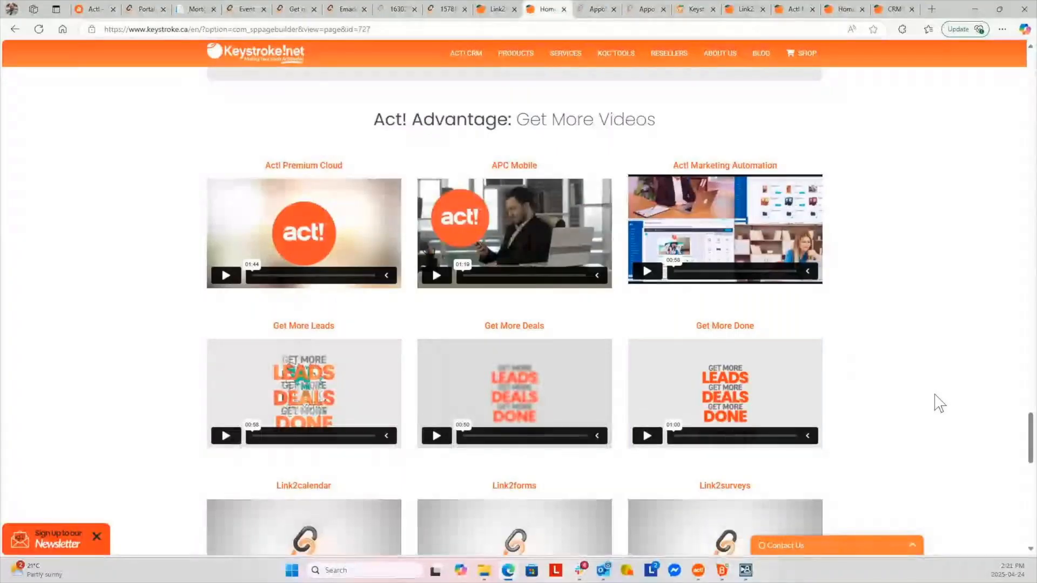
scroll(938, 402, "down", 6)
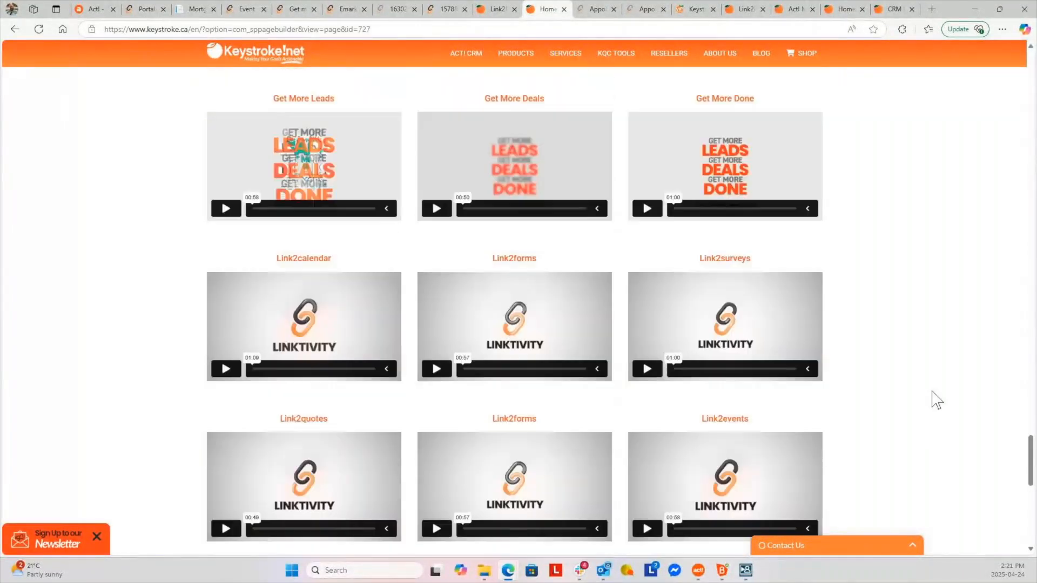
scroll(937, 400, "down", 3)
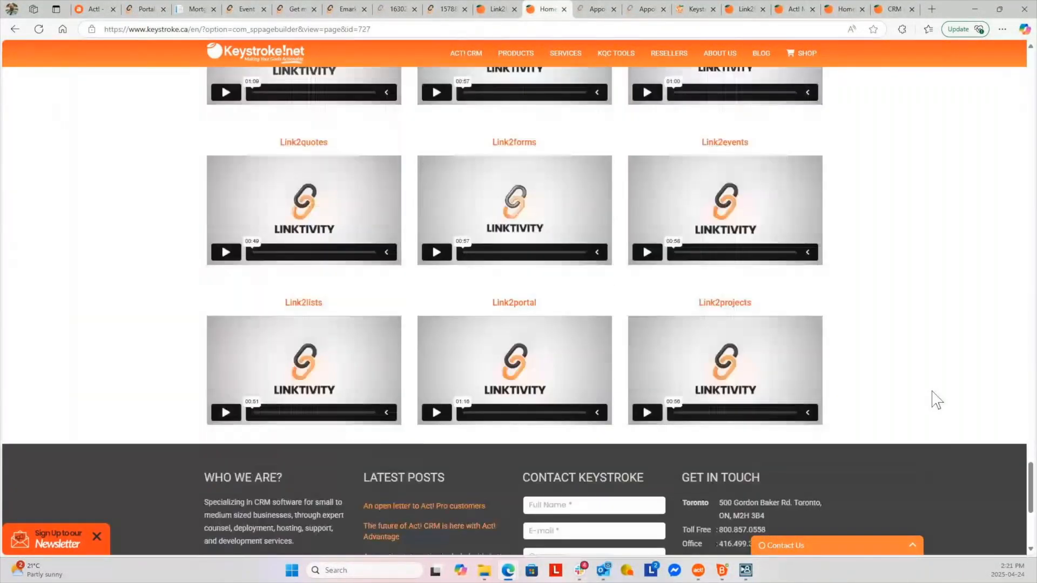
scroll(937, 400, "up", 6)
scroll(937, 400, "up", 15)
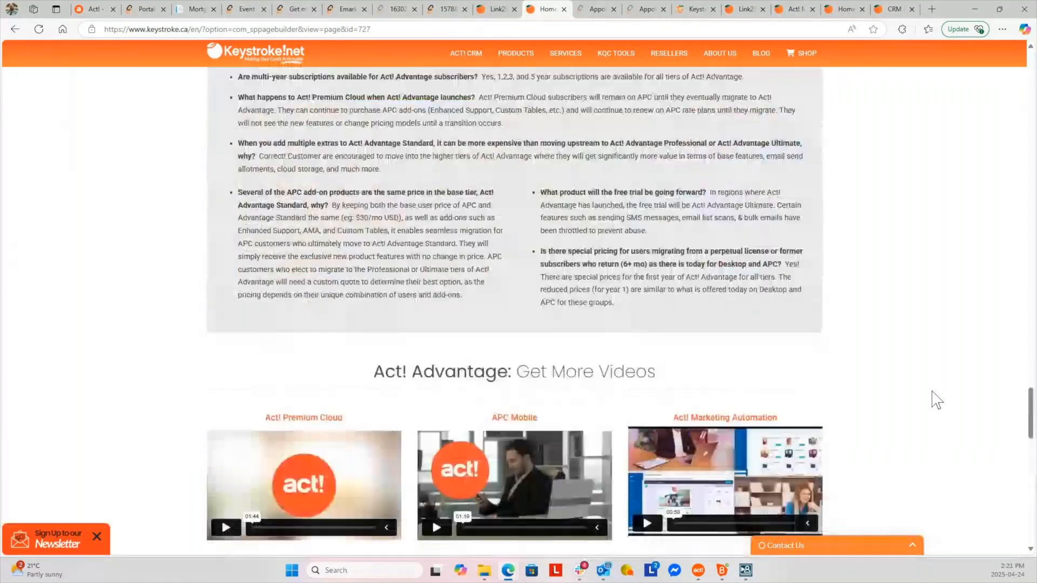
scroll(937, 401, "up", 15)
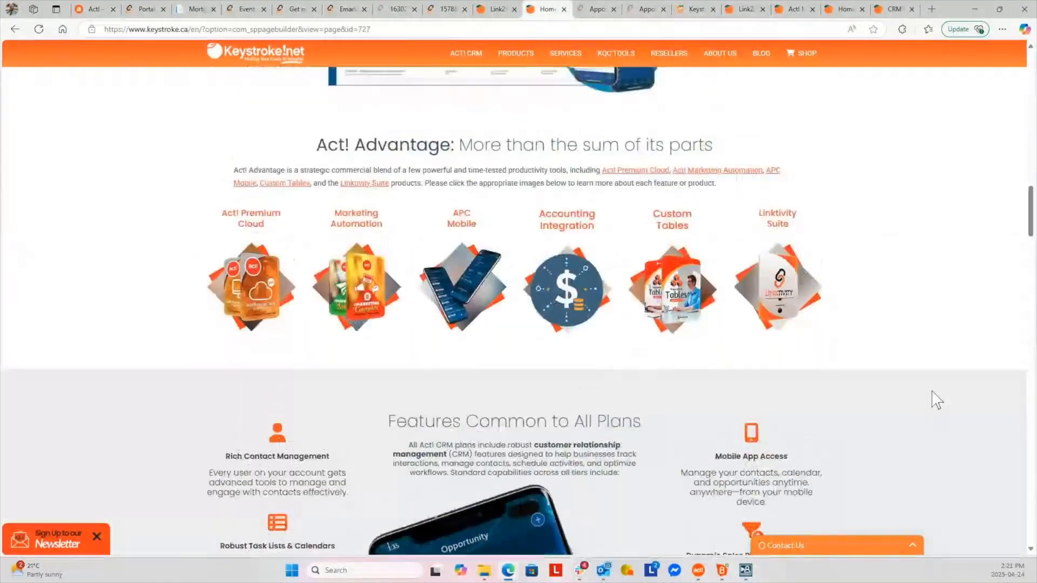